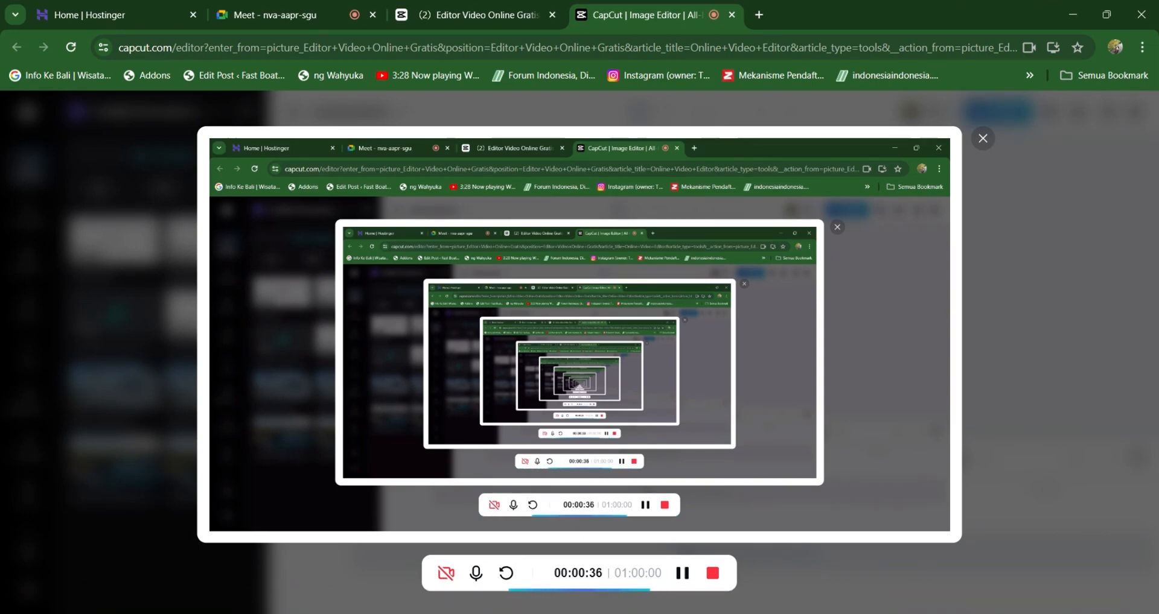
Switch to the Hostinger hPanel home page and look over the services listed there.
{"action": "left_click", "coordinate": [143, 13]}
{"action": "scroll", "coordinate": [428, 460], "scroll_direction": "down", "scroll_amount": 6}
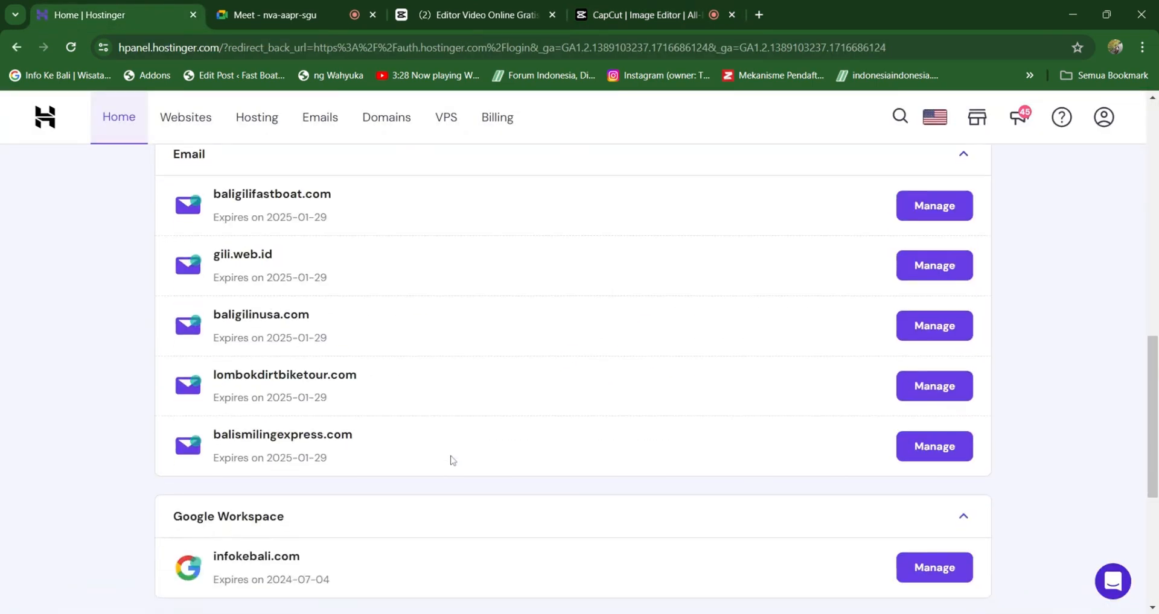
{"action": "scroll", "coordinate": [491, 465], "scroll_direction": "up", "scroll_amount": 12}
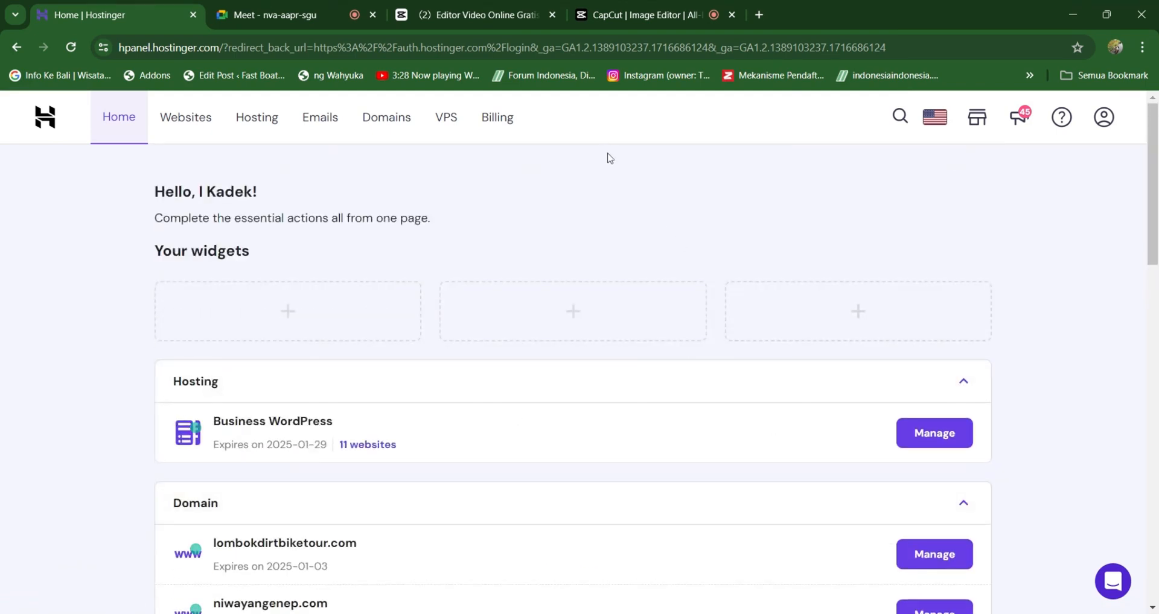
{"action": "scroll", "coordinate": [590, 325], "scroll_direction": "down", "scroll_amount": 15}
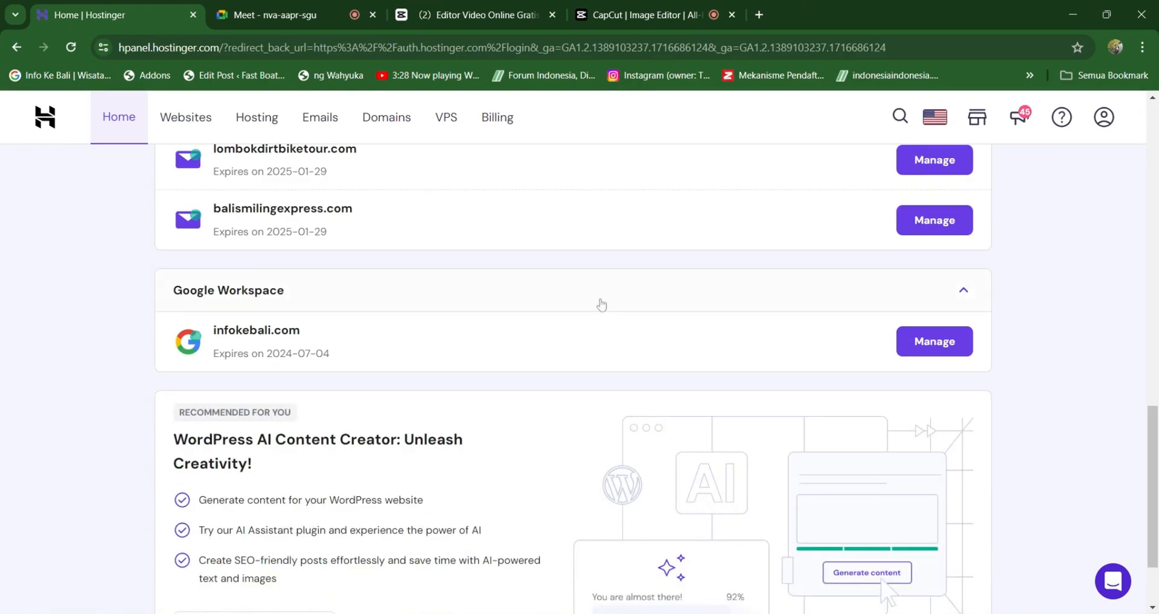
{"action": "left_click", "coordinate": [641, 14]}
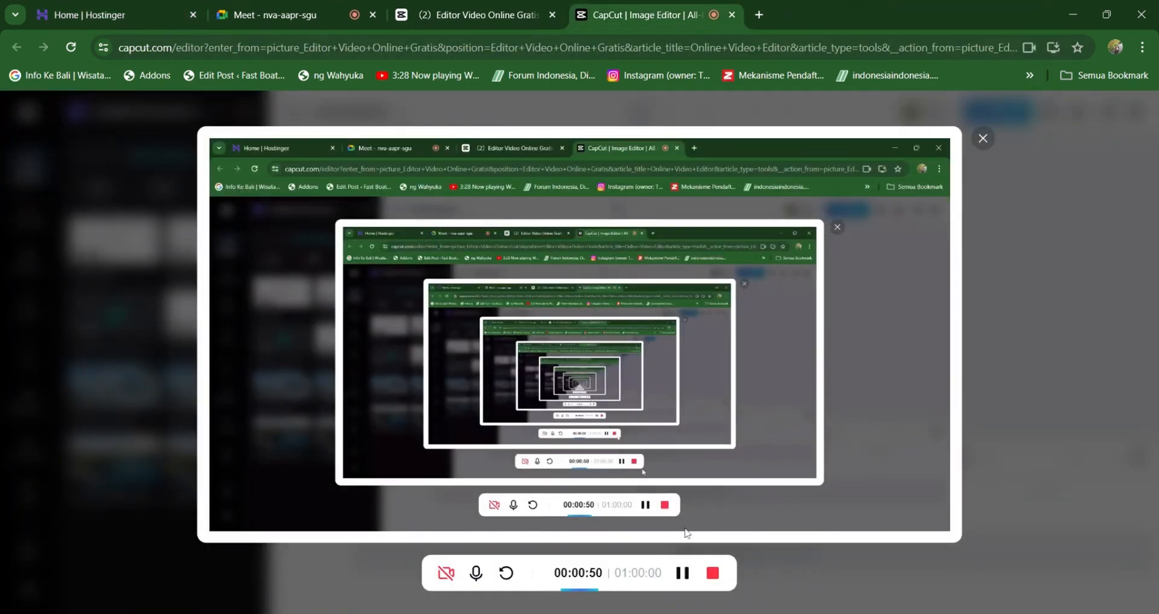
{"action": "left_click", "coordinate": [683, 574]}
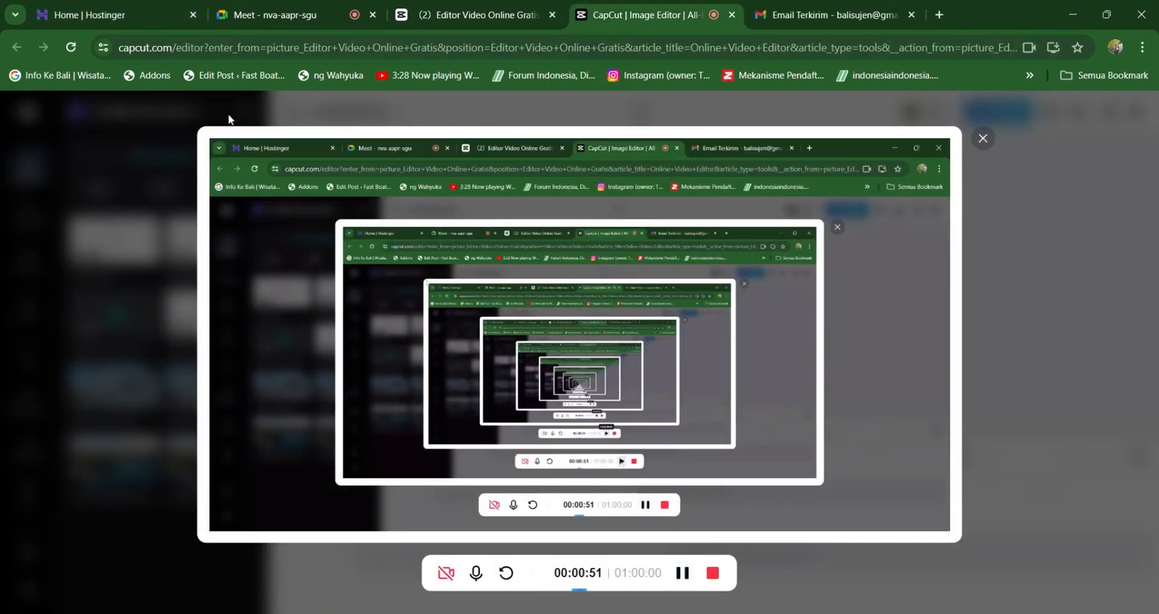
Return to the hPanel home page and review its Hosting, Domain, Email and Google Workspace sections.
{"action": "left_click", "coordinate": [105, 23]}
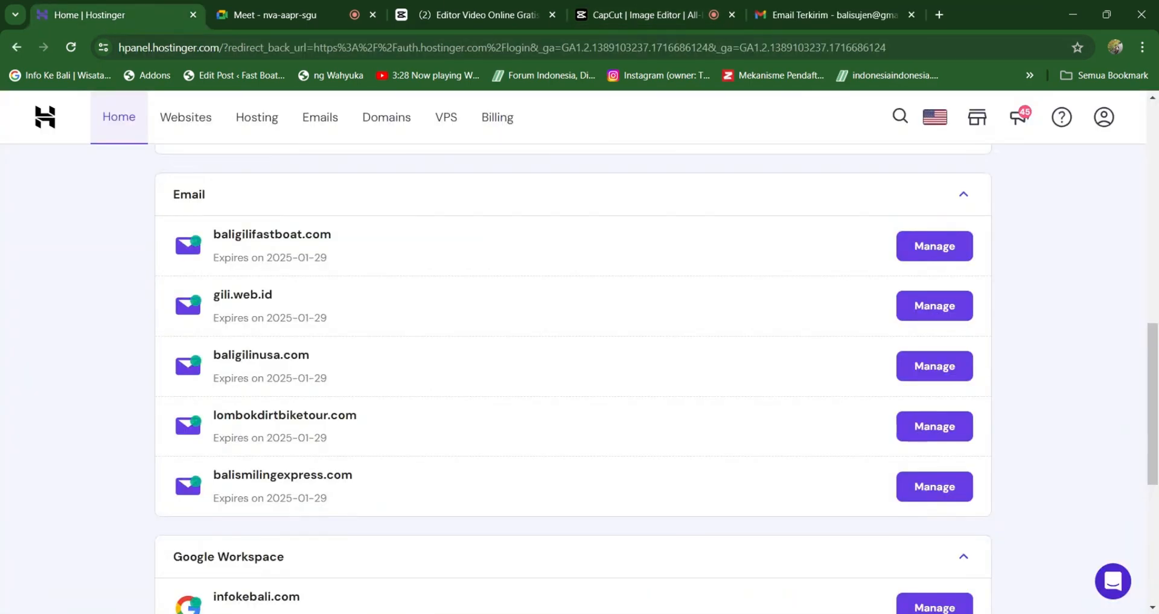
{"action": "scroll", "coordinate": [686, 344], "scroll_direction": "up", "scroll_amount": 5}
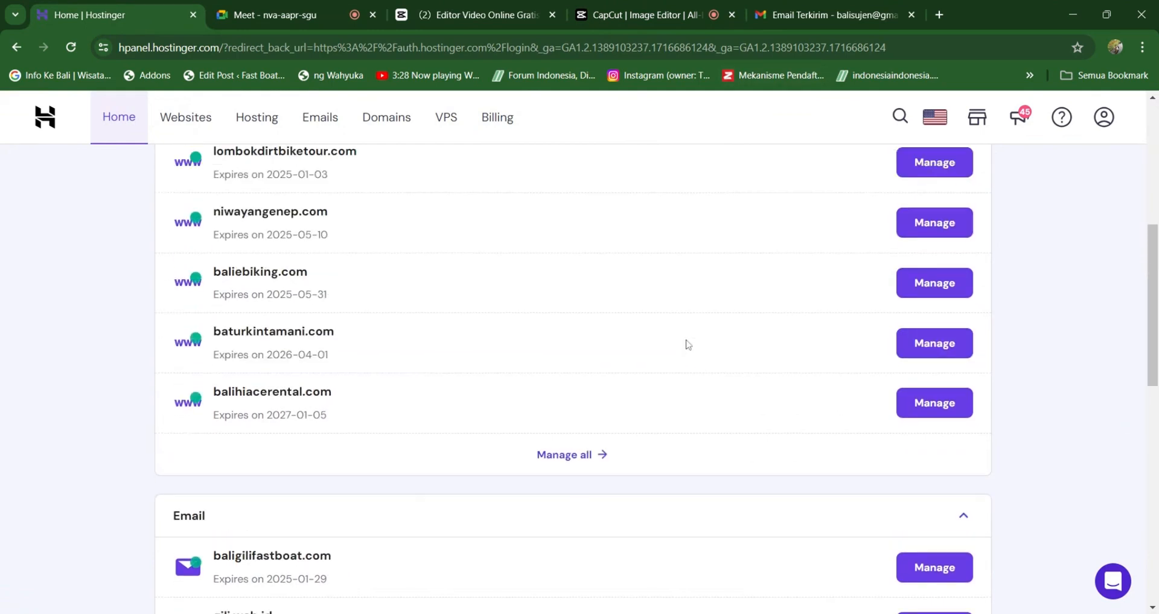
{"action": "scroll", "coordinate": [685, 344], "scroll_direction": "up", "scroll_amount": 6}
{"action": "scroll", "coordinate": [687, 346], "scroll_direction": "down", "scroll_amount": 3}
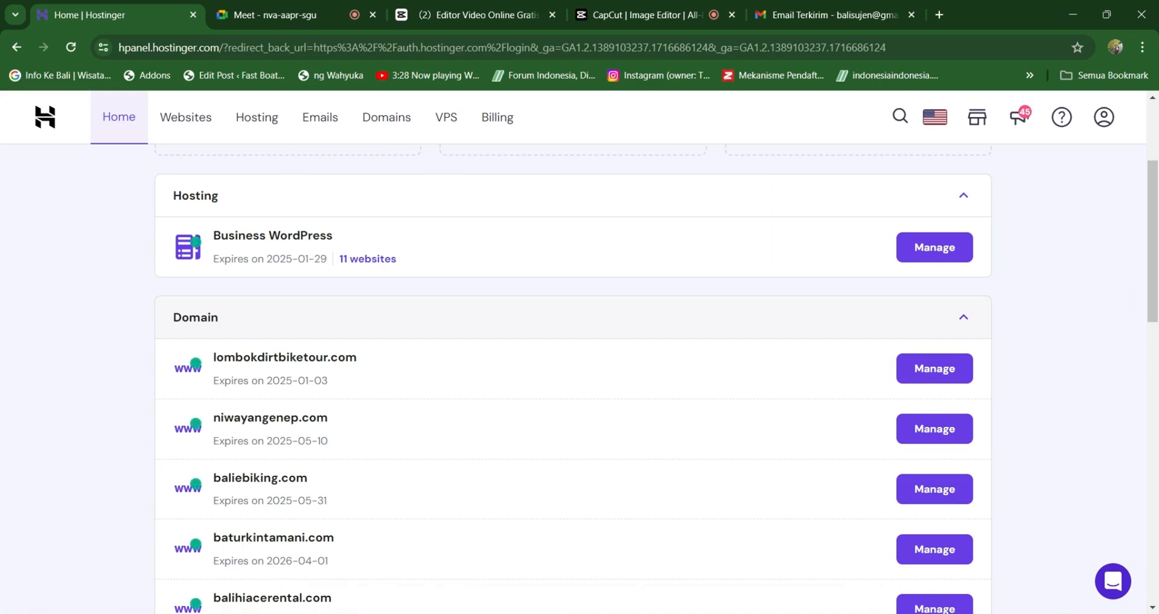
{"action": "scroll", "coordinate": [597, 359], "scroll_direction": "down", "scroll_amount": 5}
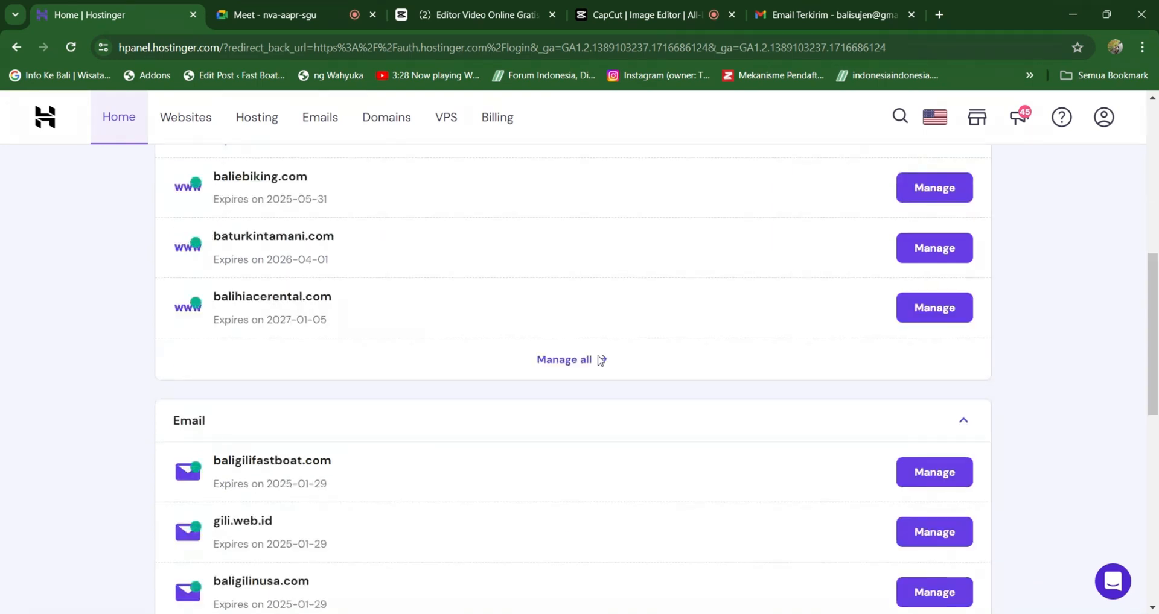
{"action": "scroll", "coordinate": [601, 360], "scroll_direction": "down", "scroll_amount": 5}
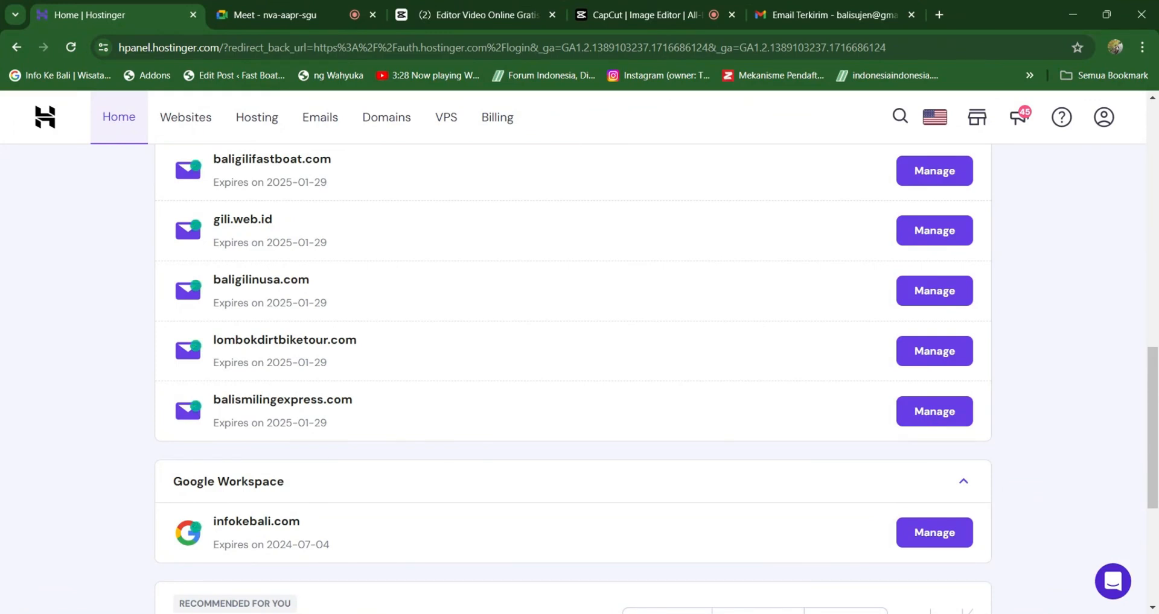
{"action": "scroll", "coordinate": [535, 386], "scroll_direction": "down", "scroll_amount": 4}
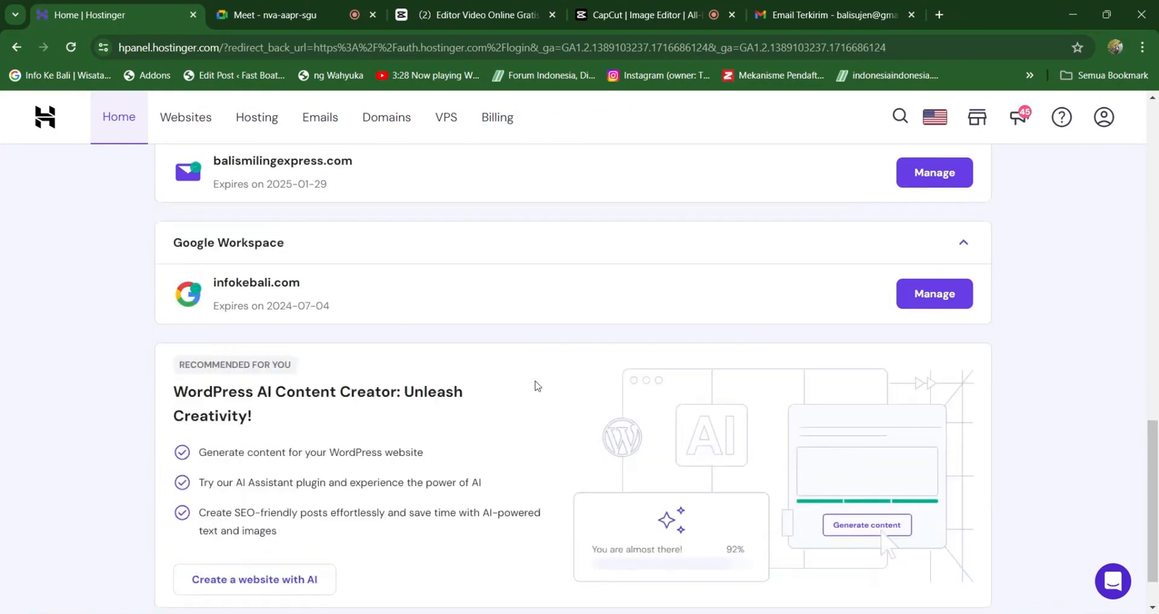
{"action": "scroll", "coordinate": [535, 385], "scroll_direction": "up", "scroll_amount": 11}
{"action": "scroll", "coordinate": [536, 385], "scroll_direction": "up", "scroll_amount": 4}
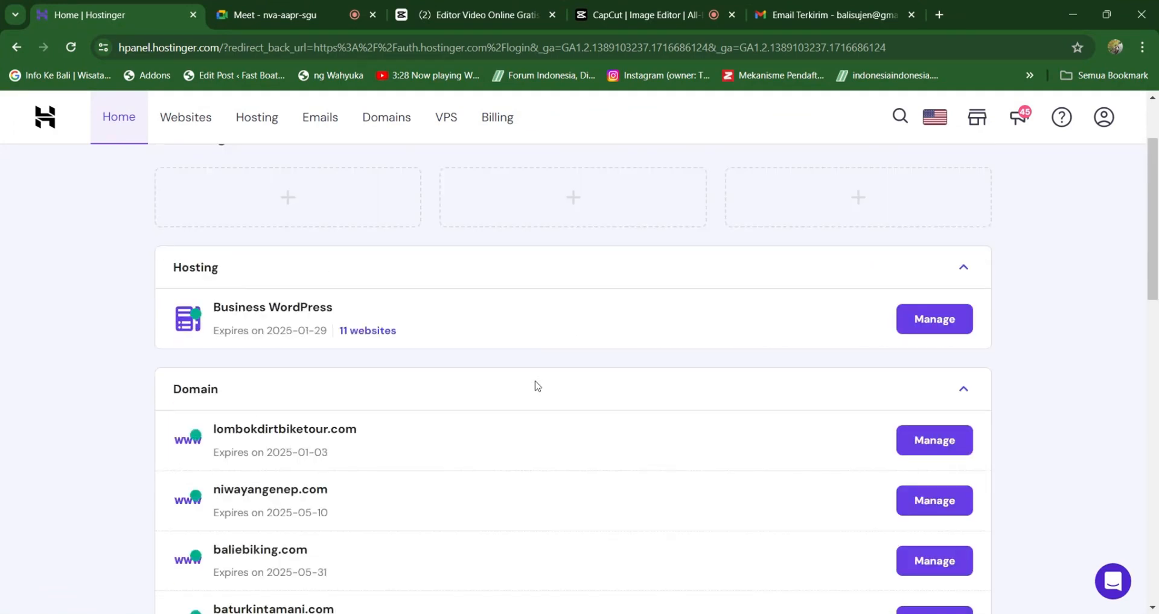
Open the WordPress admin panel of ubudebiketour.com from the Hostinger websites list.
{"action": "left_click", "coordinate": [194, 119]}
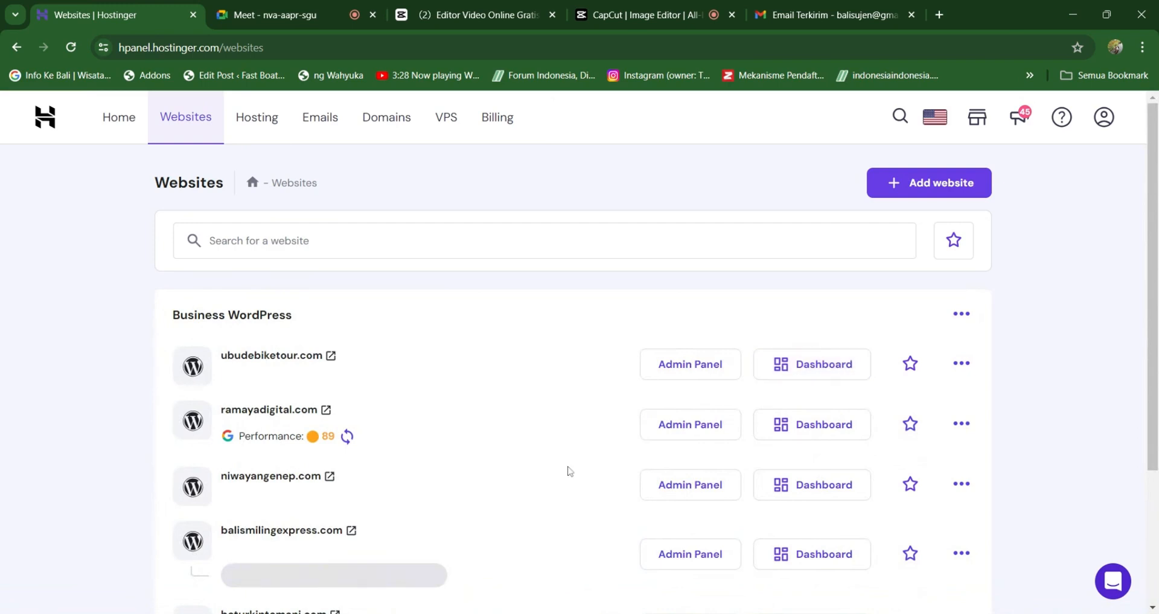
{"action": "scroll", "coordinate": [570, 471], "scroll_direction": "down", "scroll_amount": 3}
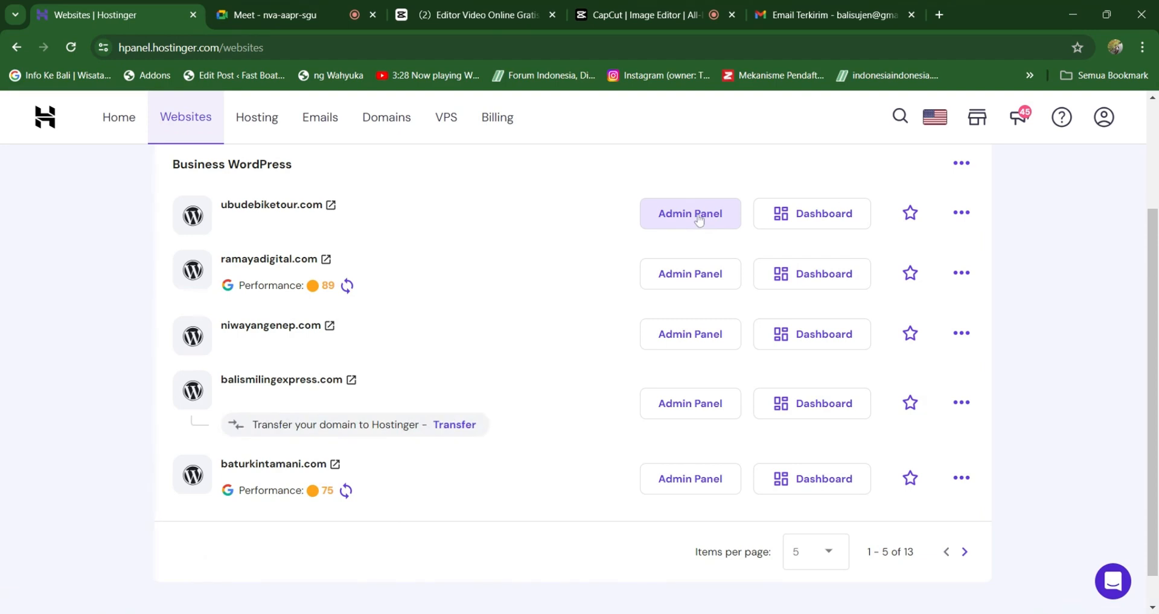
{"action": "left_click", "coordinate": [698, 221]}
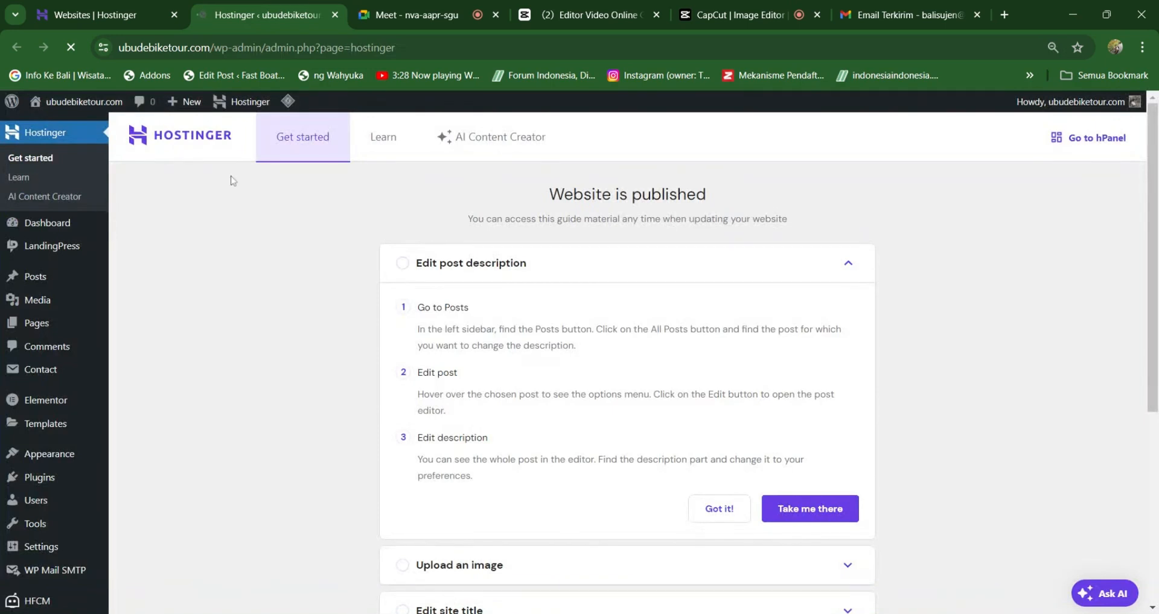
Open the live Ubud E Bike Tour page from the site's page list and look through its sections.
{"action": "left_click", "coordinate": [52, 224]}
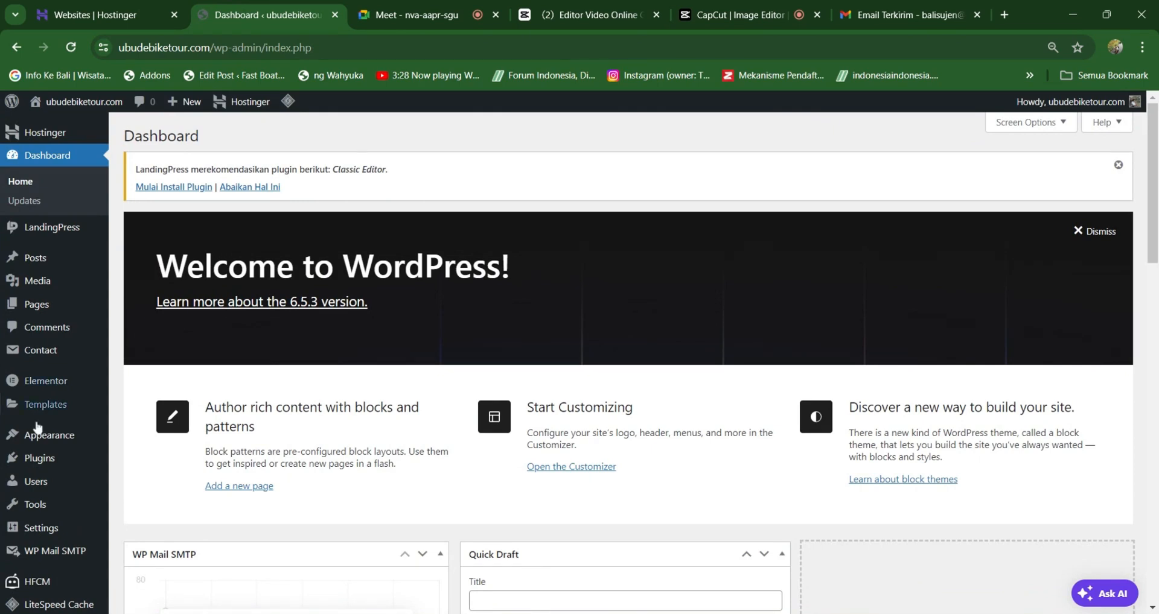
{"action": "left_click", "coordinate": [38, 307]}
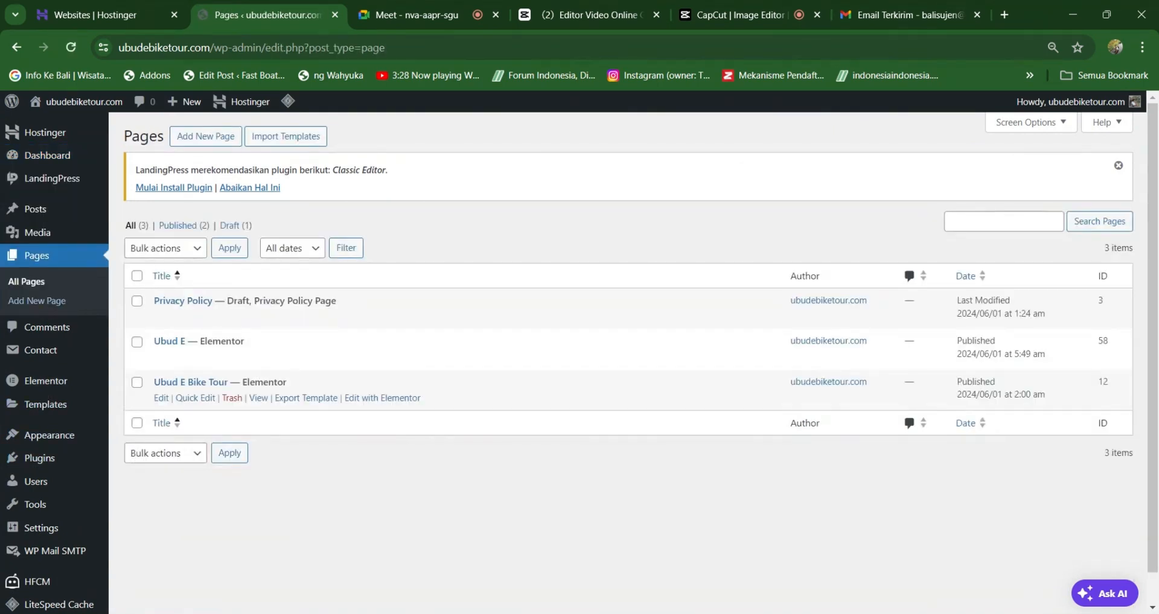
{"action": "mouse_move", "coordinate": [184, 406]}
{"action": "left_click", "coordinate": [259, 399]}
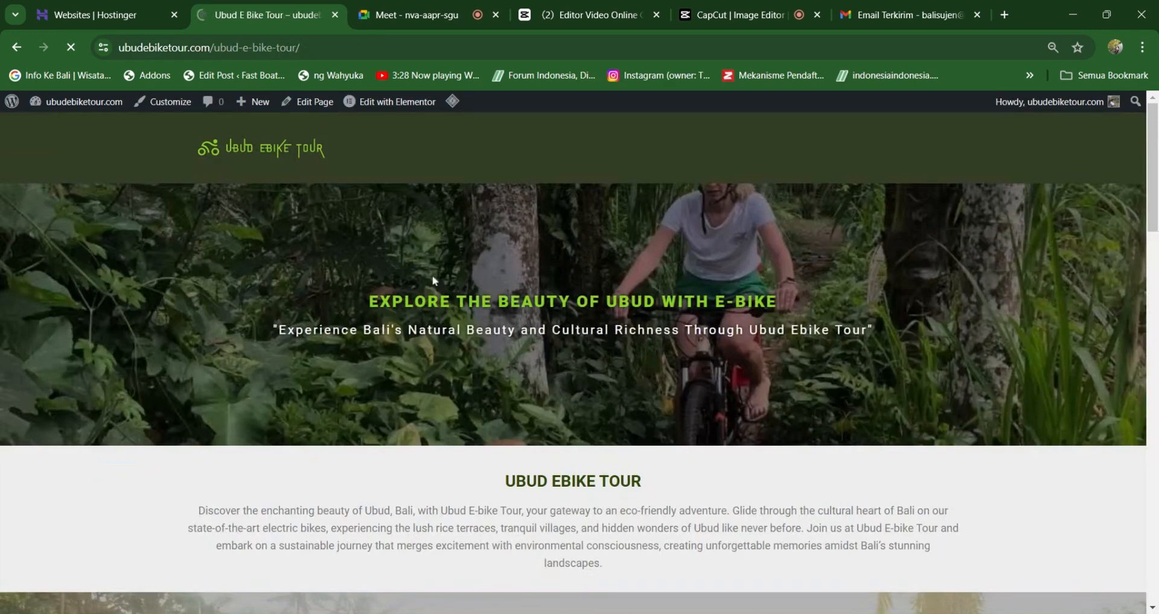
{"action": "scroll", "coordinate": [249, 353], "scroll_direction": "down", "scroll_amount": 10}
{"action": "scroll", "coordinate": [417, 335], "scroll_direction": "up", "scroll_amount": 10}
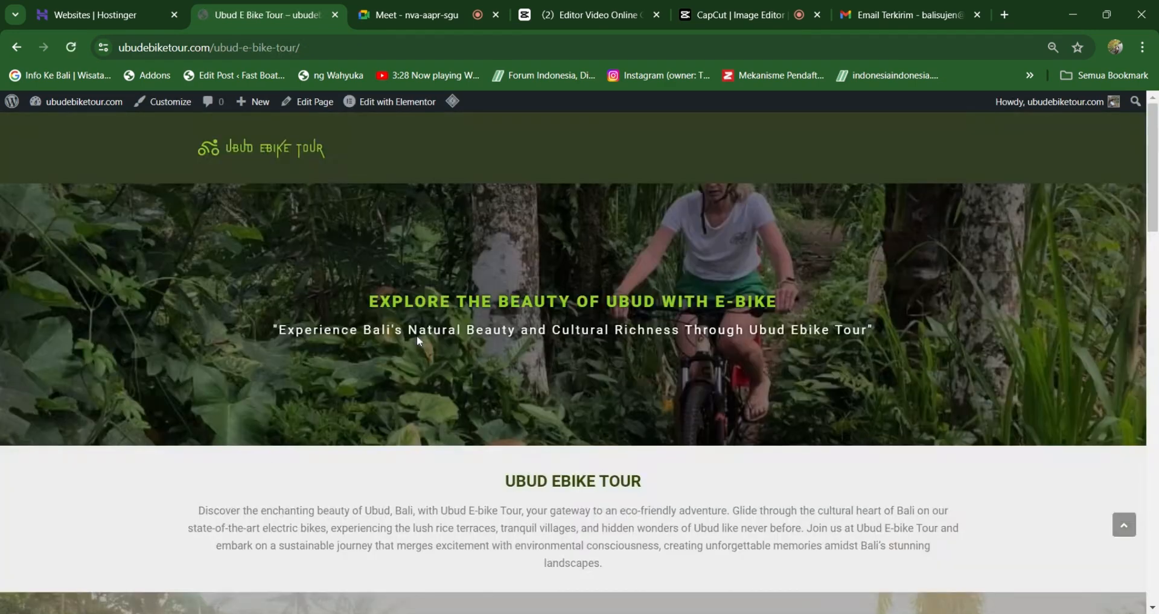
{"action": "scroll", "coordinate": [439, 194], "scroll_direction": "down", "scroll_amount": 9}
{"action": "scroll", "coordinate": [750, 155], "scroll_direction": "up", "scroll_amount": 9}
{"action": "scroll", "coordinate": [584, 277], "scroll_direction": "down", "scroll_amount": 8}
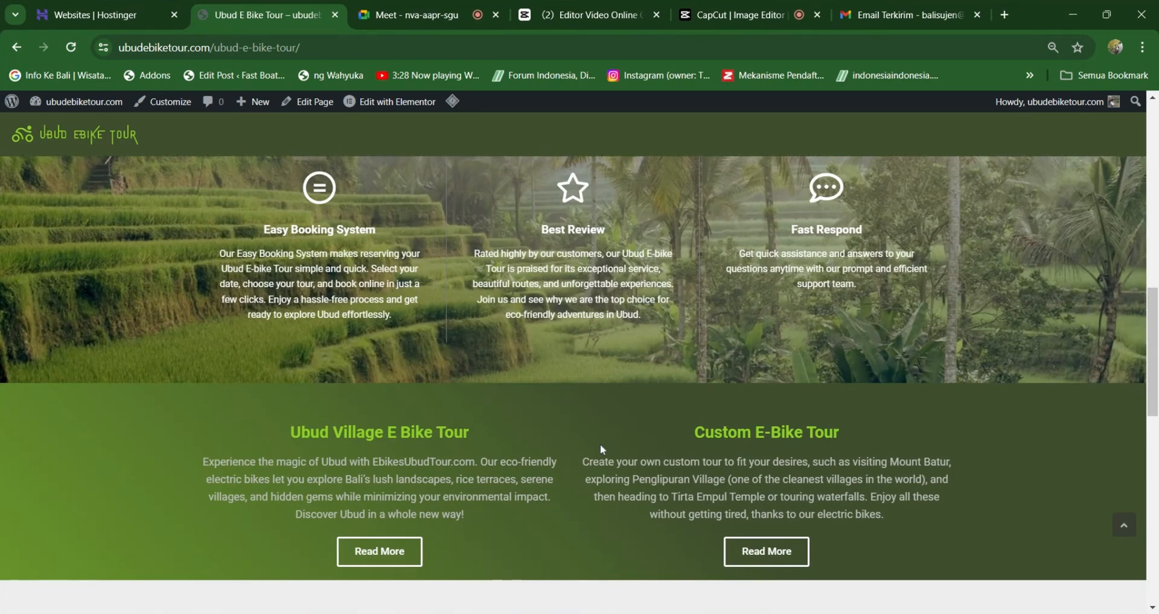
{"action": "scroll", "coordinate": [600, 445], "scroll_direction": "up", "scroll_amount": 8}
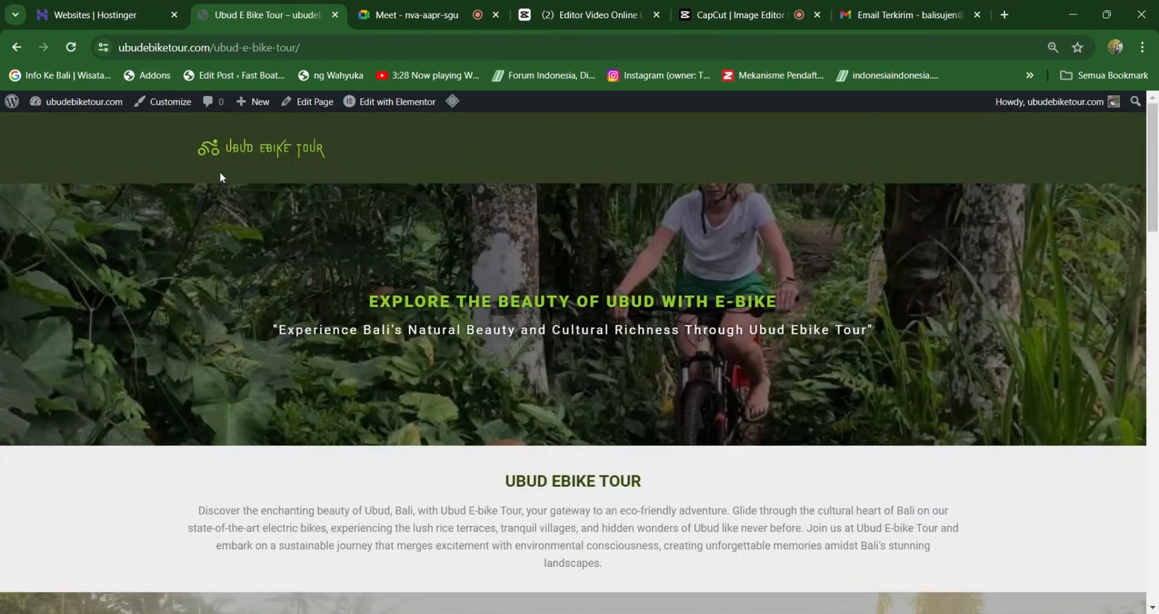
Go back to the ubudebiketour.com dashboard and open the list of all pages.
{"action": "mouse_move", "coordinate": [88, 112]}
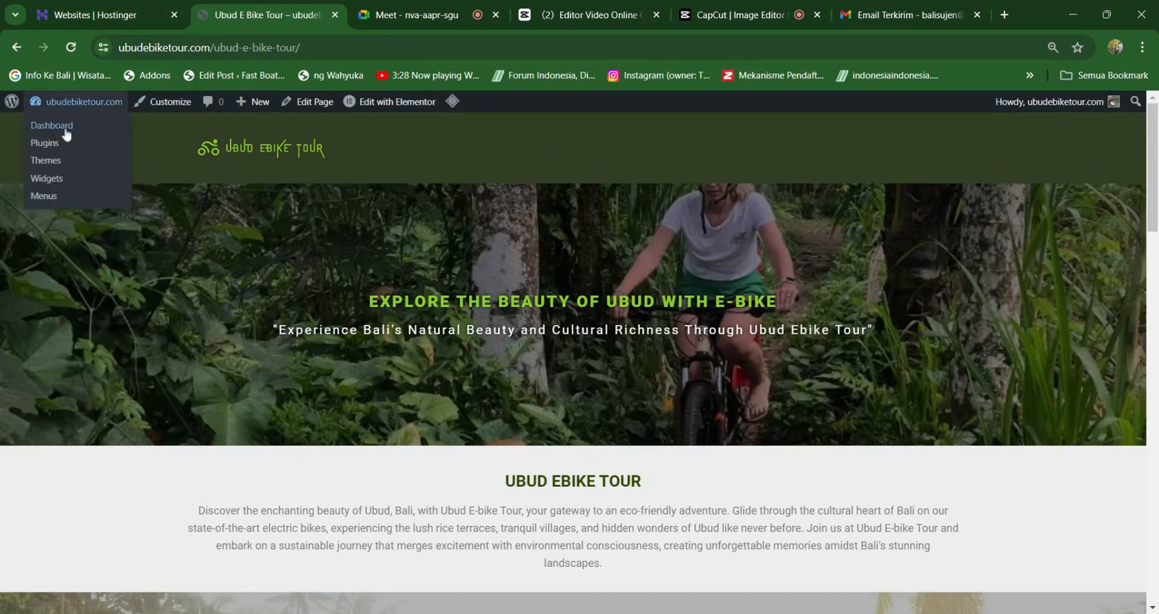
{"action": "left_click", "coordinate": [67, 134]}
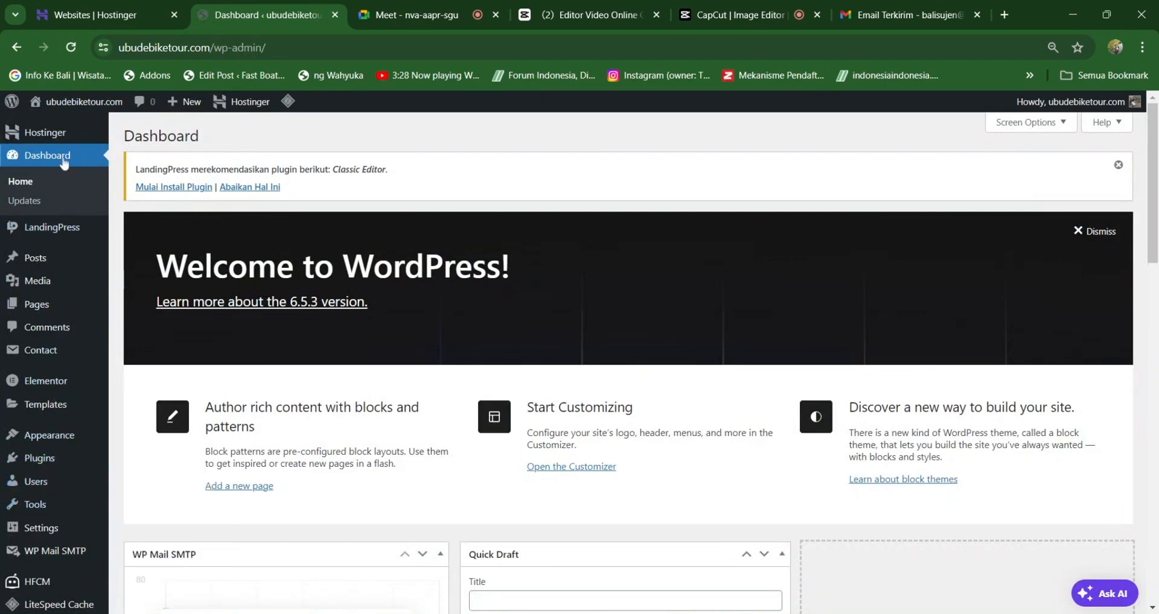
{"action": "scroll", "coordinate": [52, 418], "scroll_direction": "down", "scroll_amount": 2}
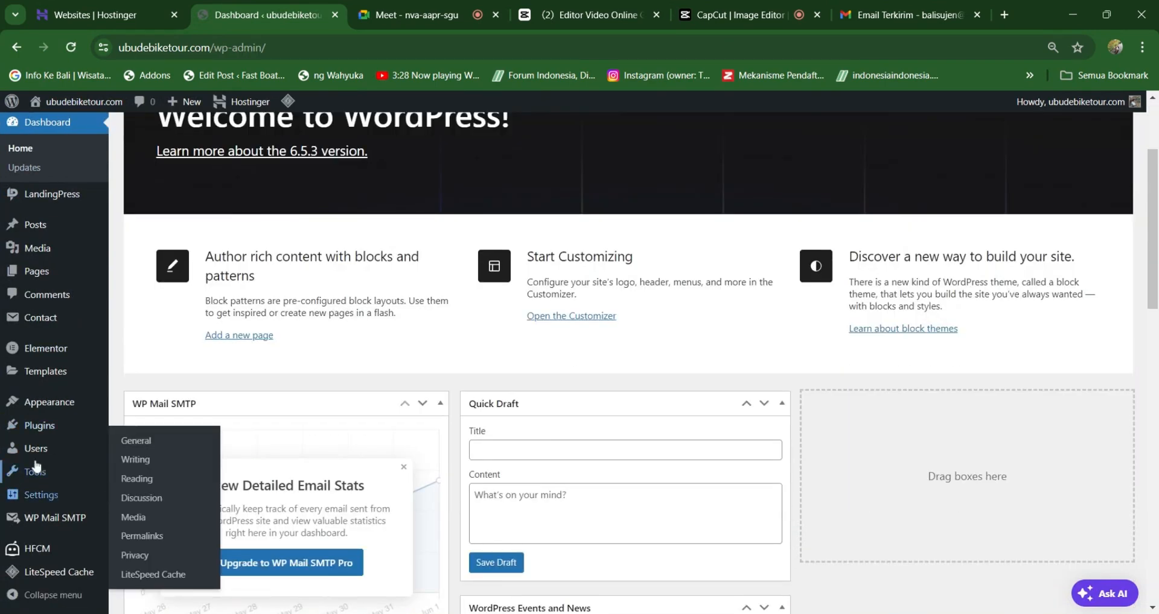
{"action": "mouse_move", "coordinate": [41, 272]}
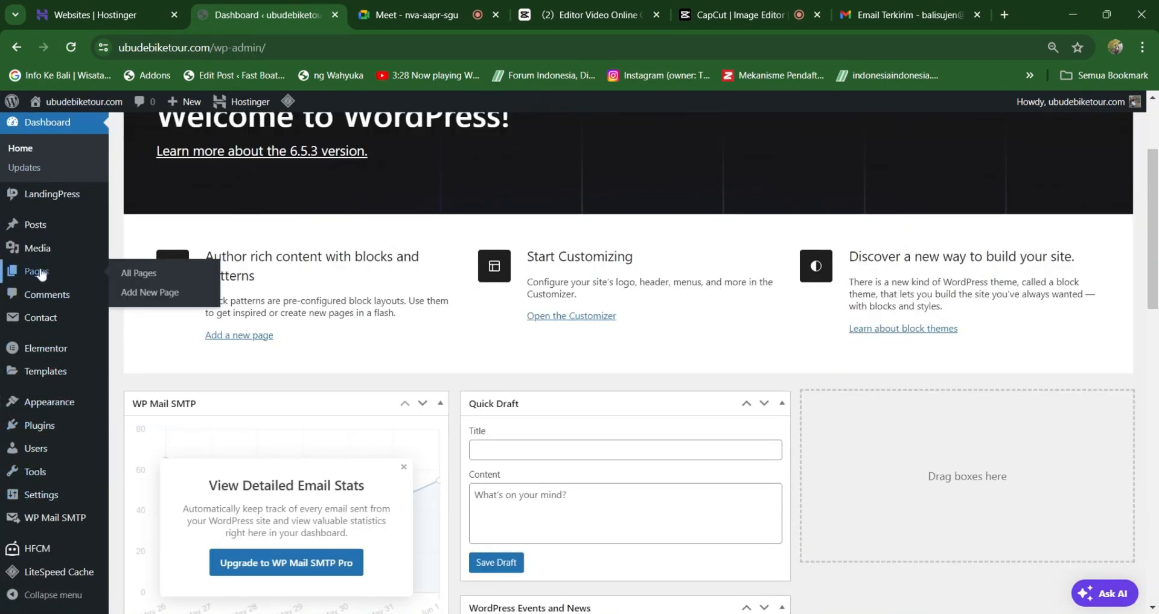
{"action": "left_click", "coordinate": [134, 274]}
{"action": "scroll", "coordinate": [468, 365], "scroll_direction": "down", "scroll_amount": 1}
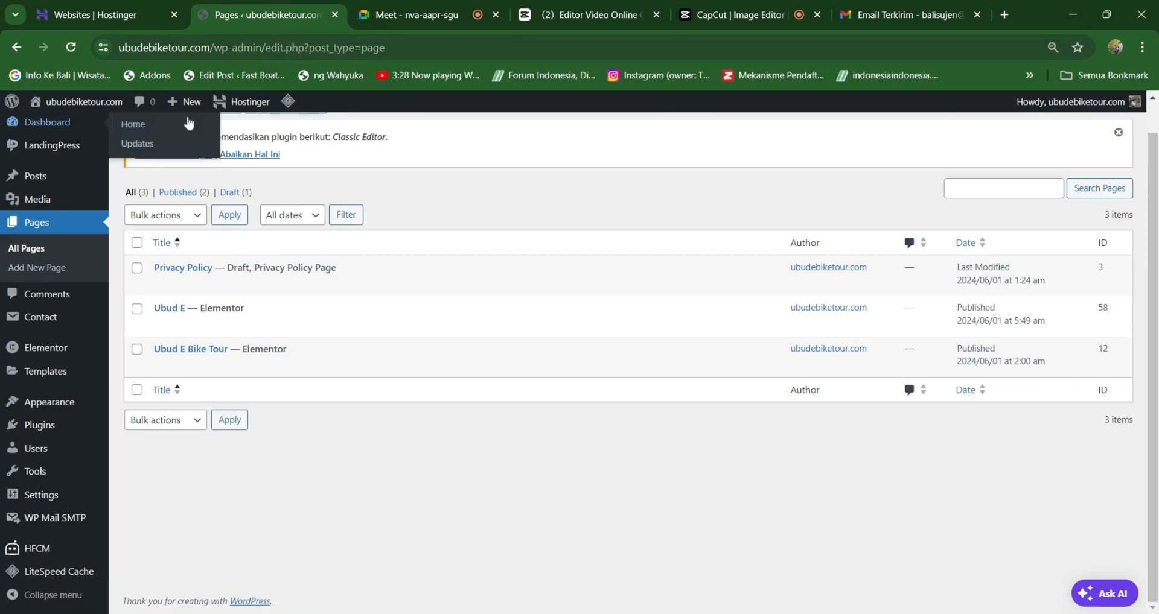
Open the WordPress Pages list in a second browser tab.
{"action": "mouse_move", "coordinate": [83, 134]}
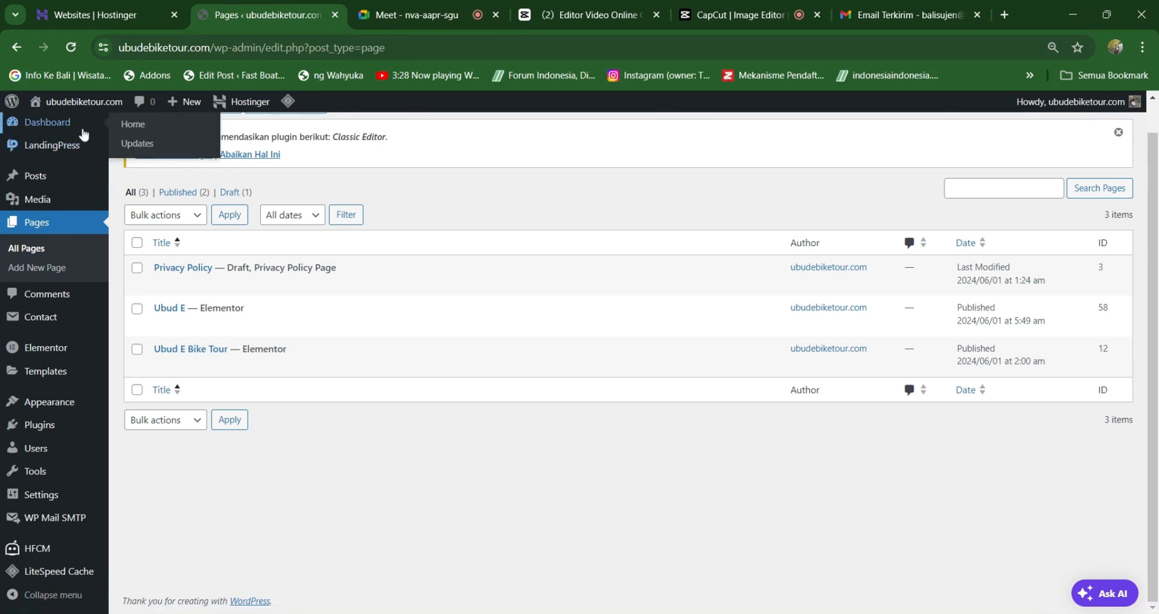
{"action": "middle_click", "coordinate": [44, 230]}
{"action": "left_click", "coordinate": [366, 20]}
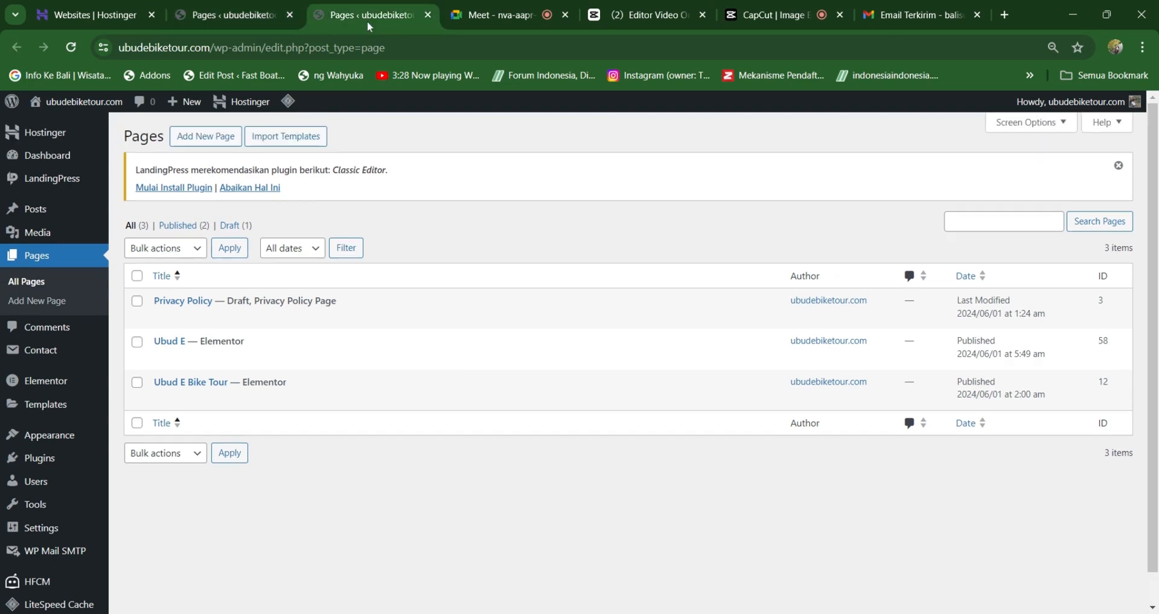
{"action": "left_click", "coordinate": [235, 21]}
{"action": "left_click", "coordinate": [318, 21]}
In the first Pages tab, open the Ubud E Bike Tour page in the Elementor editor and look through its layout.
{"action": "left_click", "coordinate": [248, 20]}
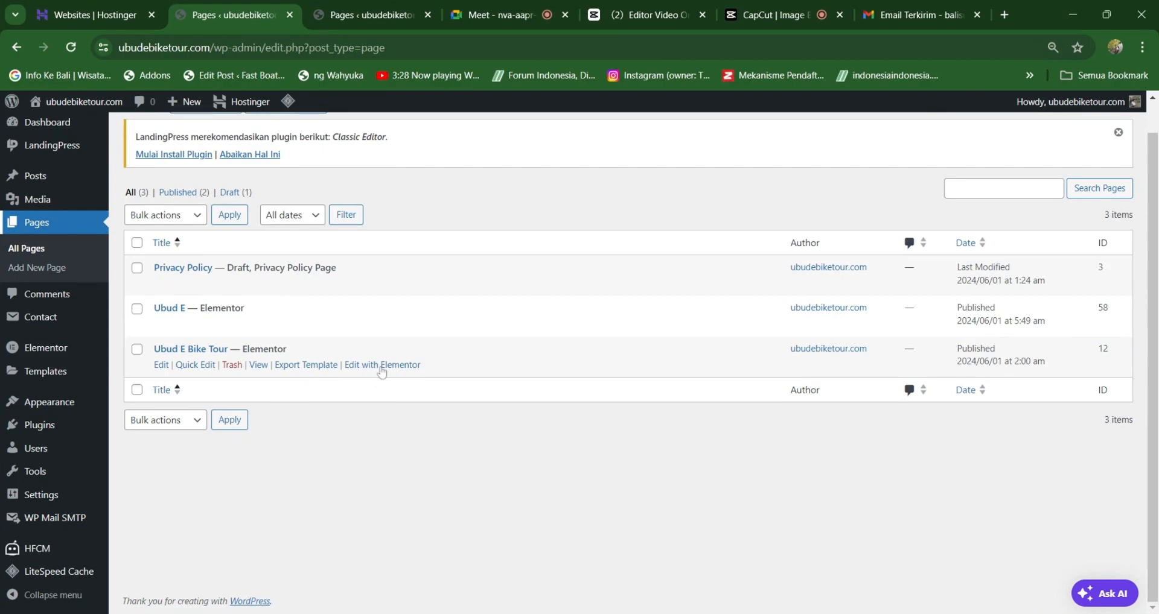
{"action": "left_click", "coordinate": [381, 366]}
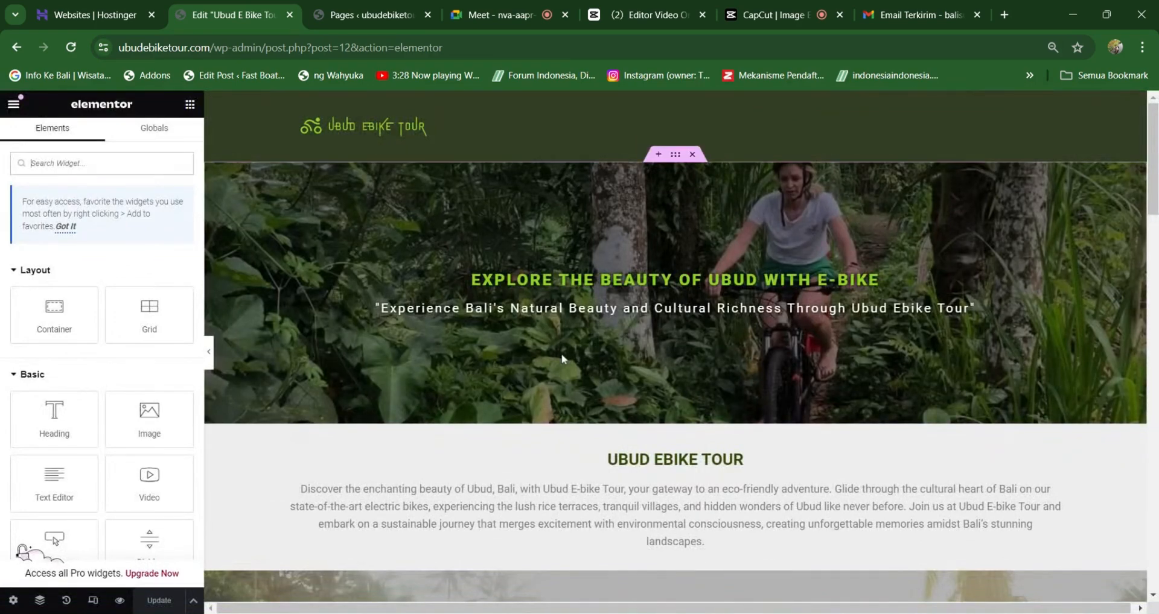
{"action": "scroll", "coordinate": [544, 410], "scroll_direction": "down", "scroll_amount": 20}
{"action": "scroll", "coordinate": [562, 433], "scroll_direction": "up", "scroll_amount": 20}
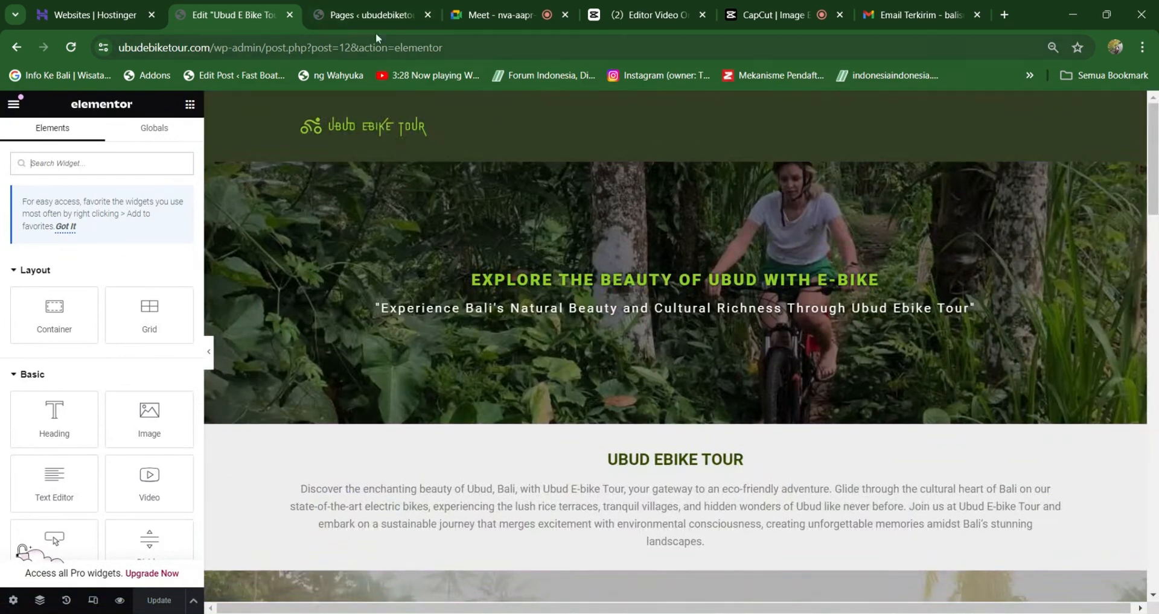
In the second WordPress tab, open the site's Reading settings.
{"action": "left_click", "coordinate": [367, 15]}
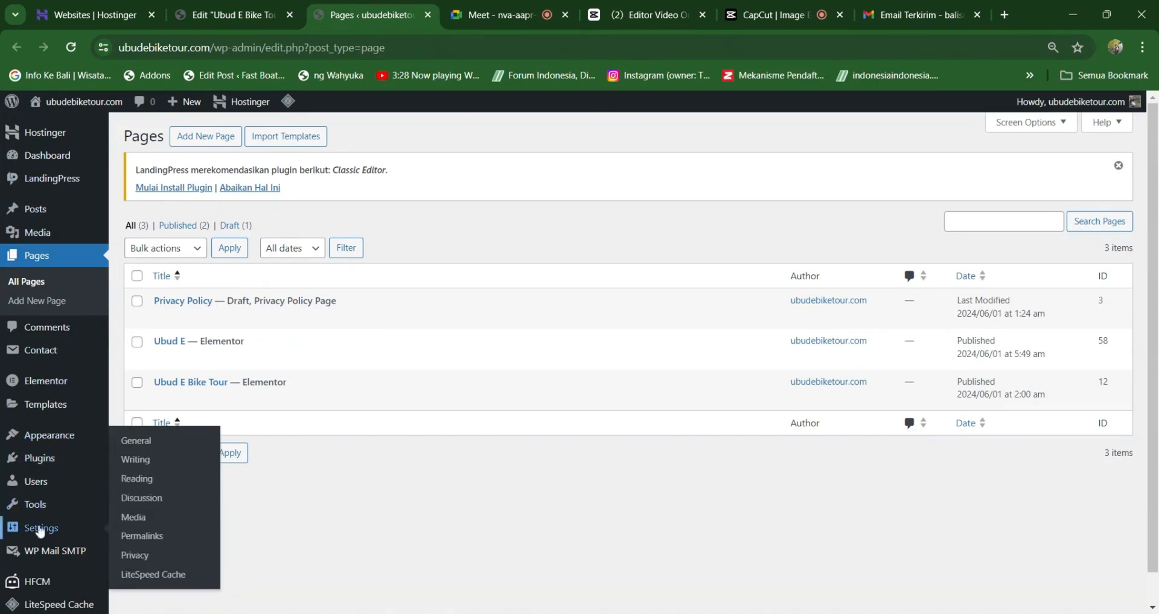
{"action": "left_click", "coordinate": [40, 530]}
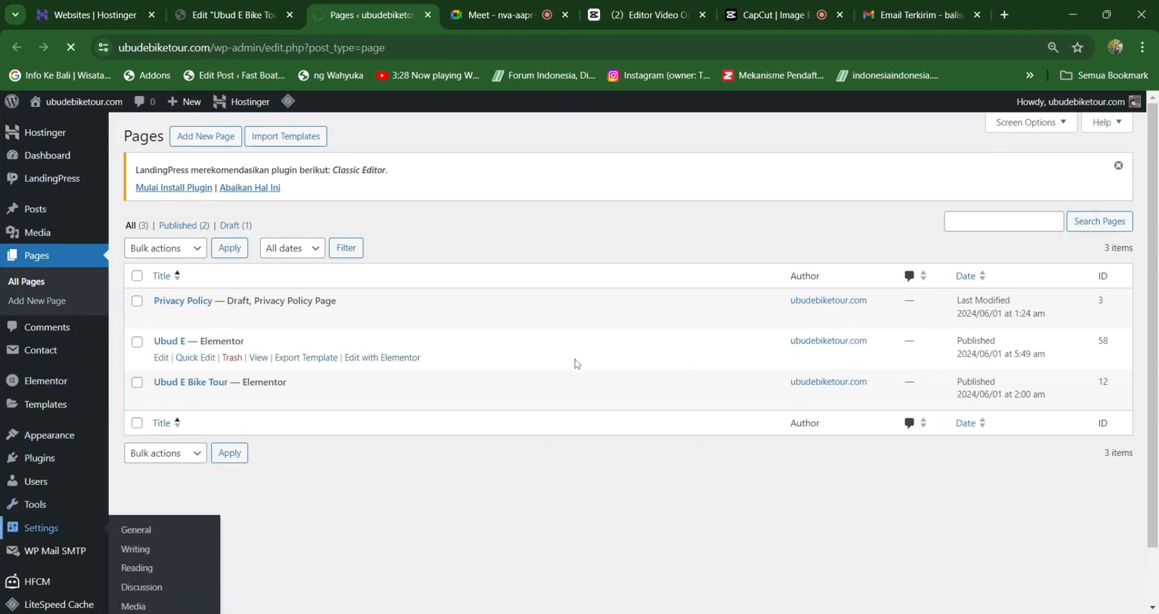
{"action": "scroll", "coordinate": [179, 379], "scroll_direction": "down", "scroll_amount": 3}
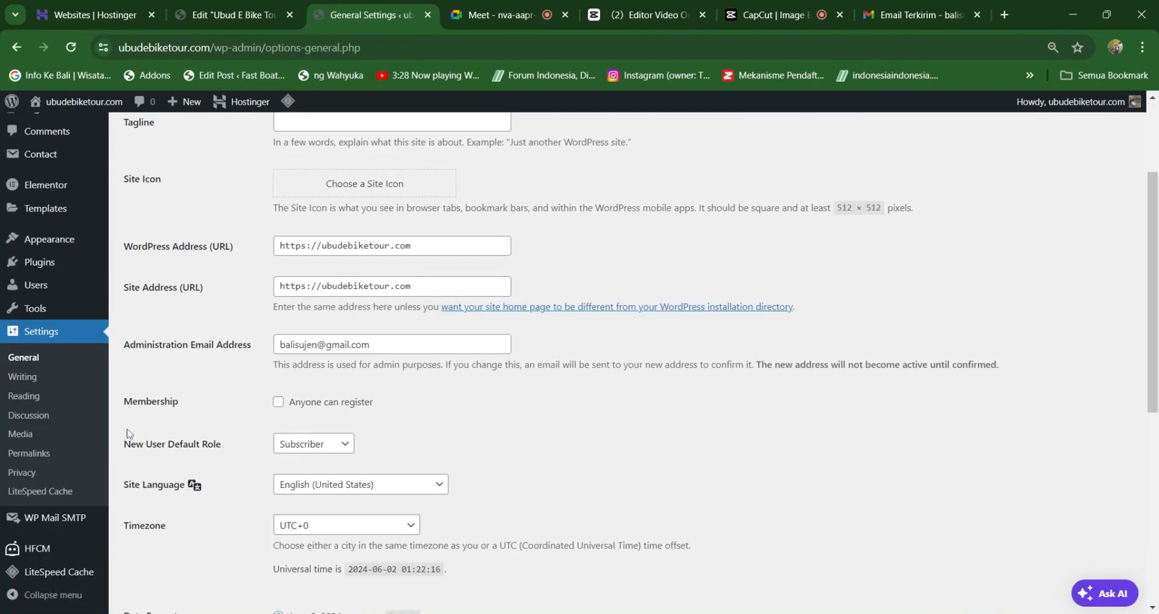
{"action": "left_click", "coordinate": [24, 395]}
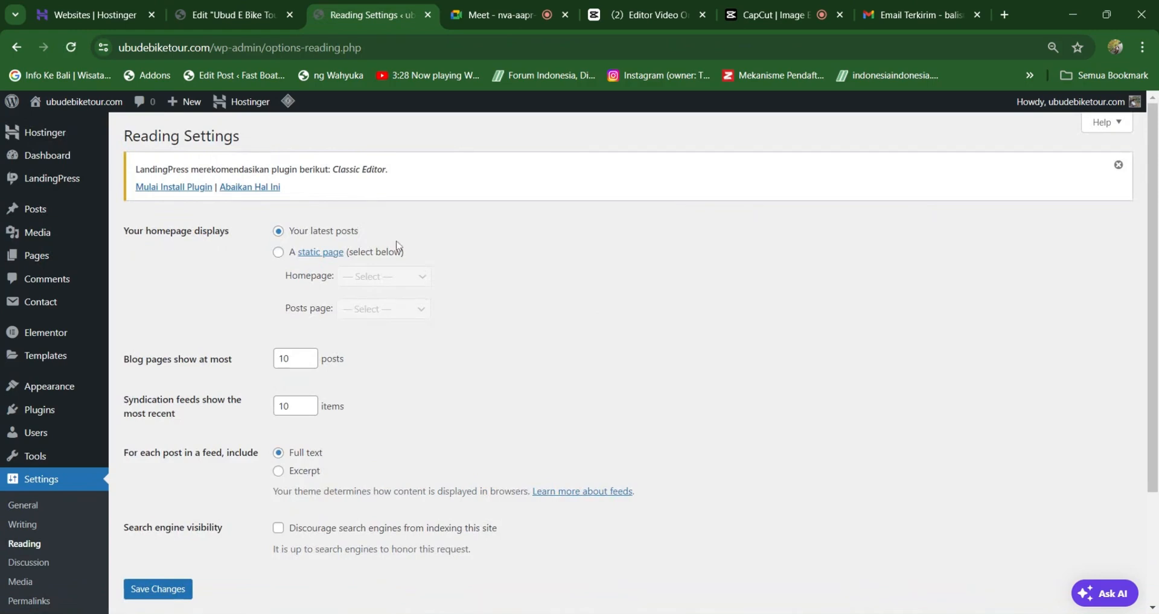
Set the homepage display to a static page, choose Ubud E Bike Tour as the homepage, and save the Reading settings.
{"action": "left_click", "coordinate": [279, 252]}
{"action": "left_click", "coordinate": [380, 279]}
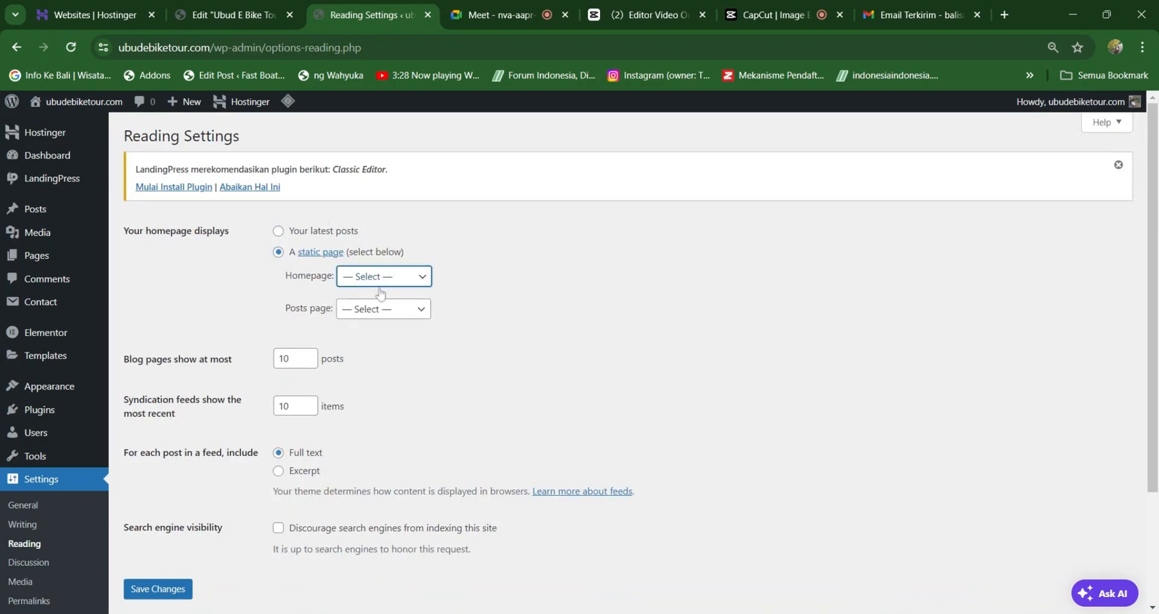
{"action": "left_click", "coordinate": [381, 323]}
{"action": "left_click", "coordinate": [175, 587]}
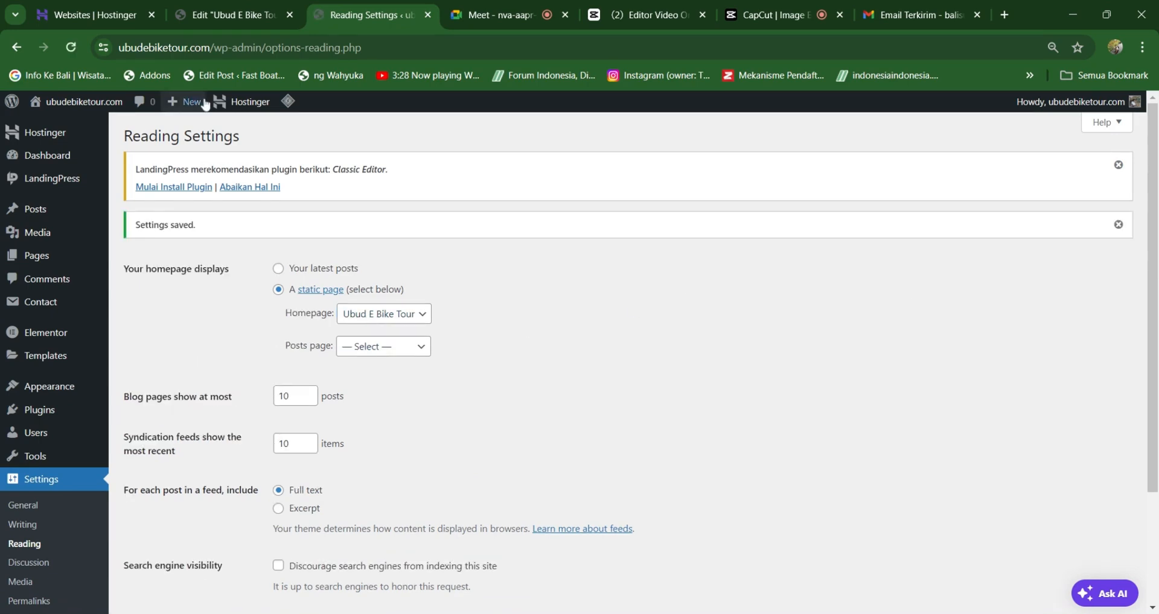
Open the live ubudebiketour.com site in a new browser tab and reload it to check the homepage.
{"action": "middle_click", "coordinate": [45, 123]}
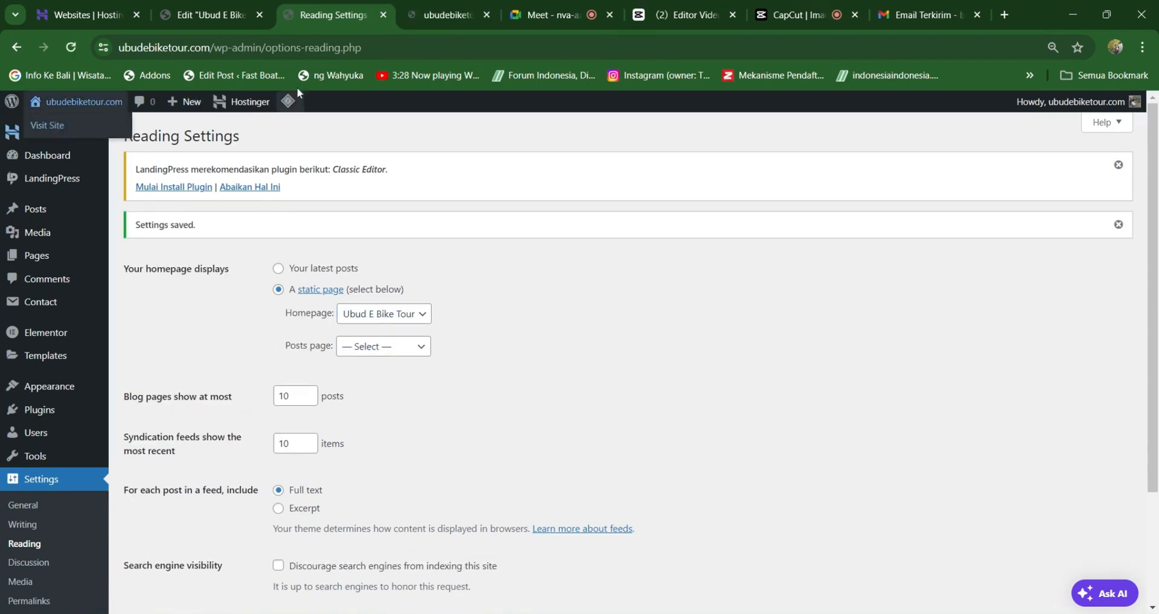
{"action": "left_click", "coordinate": [506, 7]}
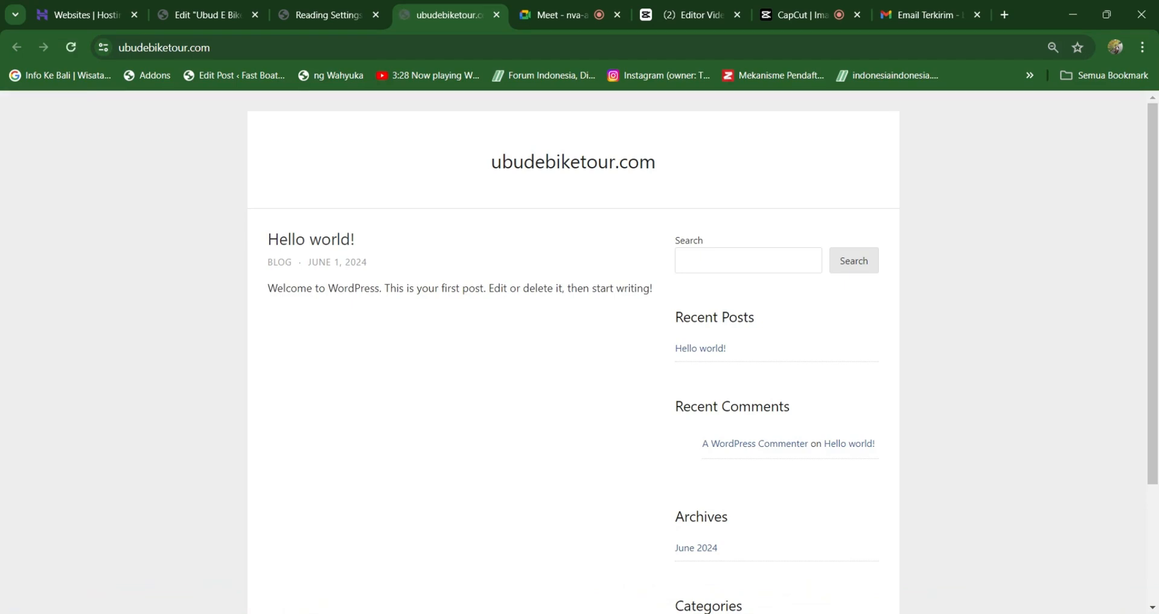
{"action": "key", "text": "F5"}
Return to the Reading settings, keep Ubud E Bike Tour as the static homepage, and save the settings again.
{"action": "left_click", "coordinate": [329, 16]}
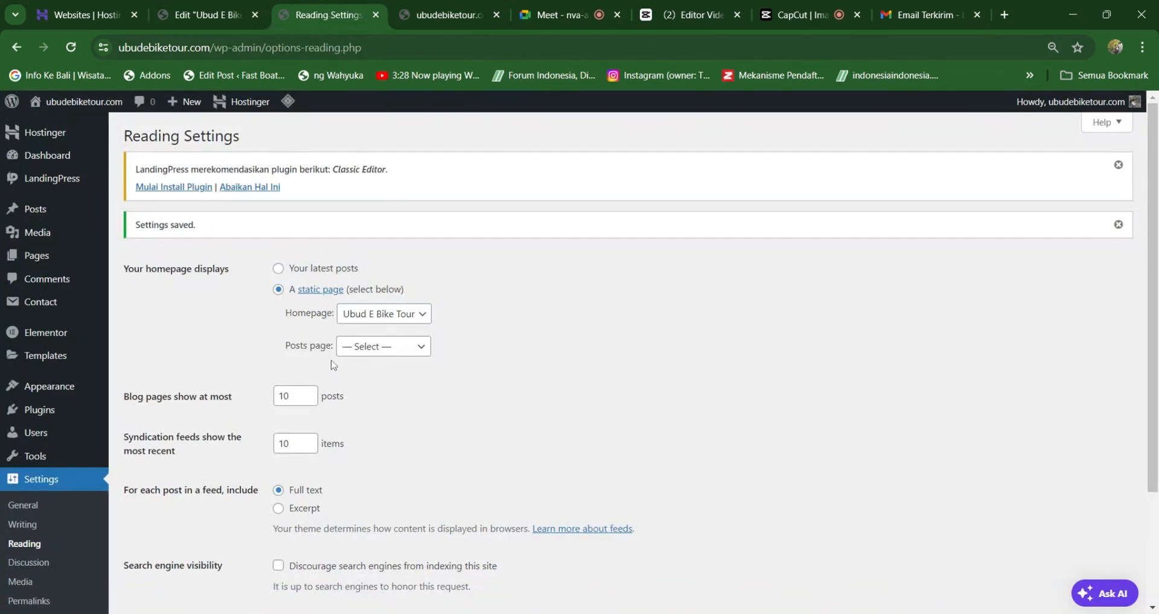
{"action": "left_click", "coordinate": [392, 317]}
{"action": "left_click", "coordinate": [559, 403]}
{"action": "scroll", "coordinate": [552, 411], "scroll_direction": "down", "scroll_amount": 3}
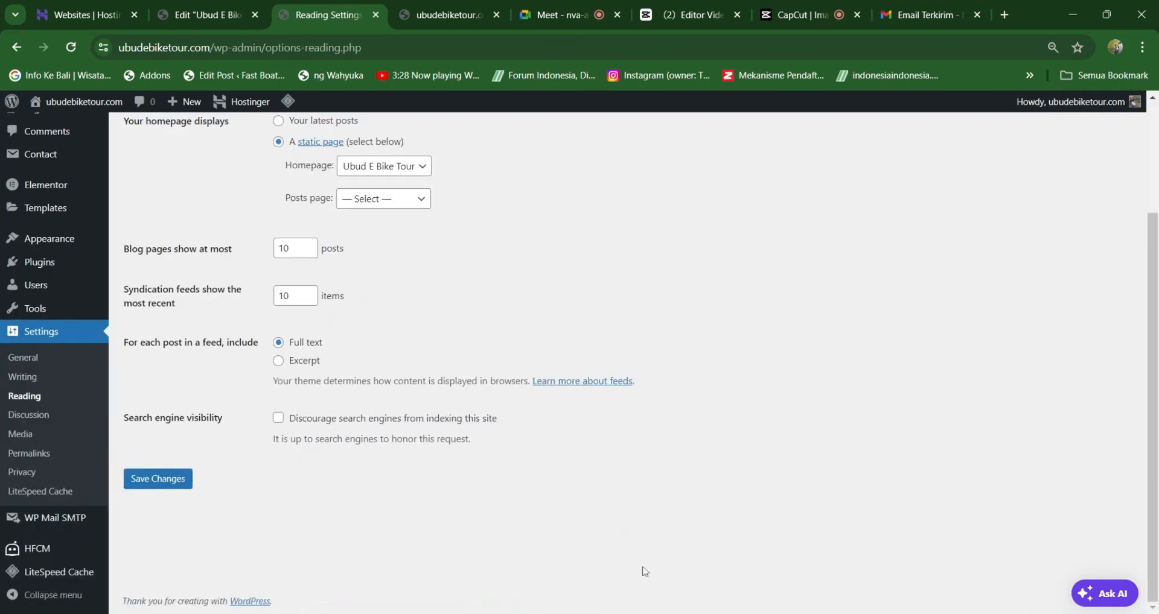
{"action": "left_click", "coordinate": [160, 482]}
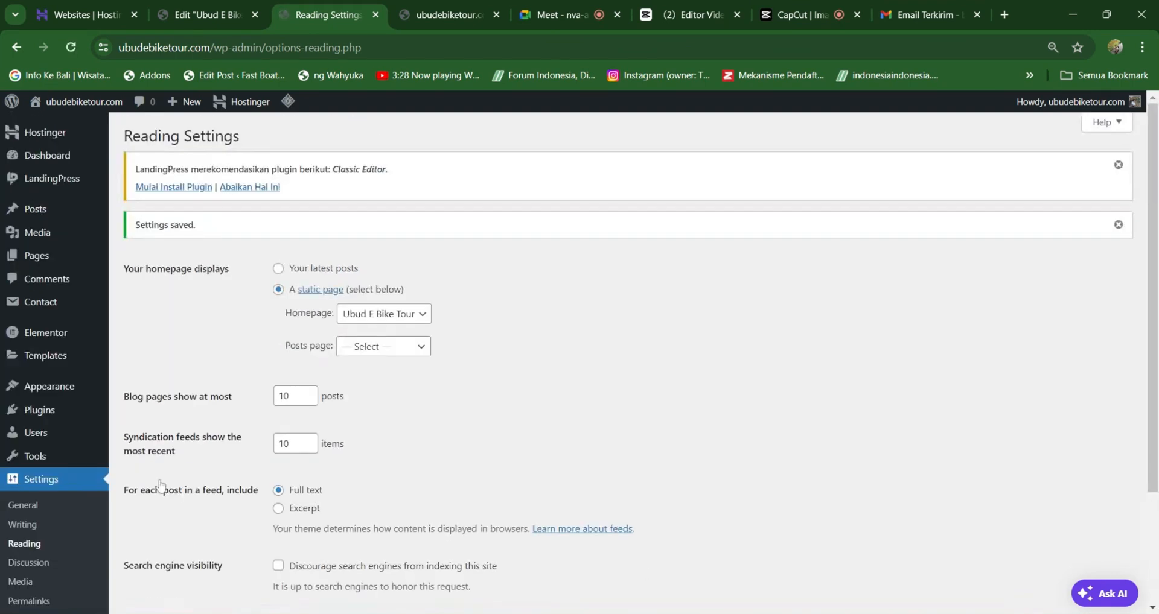
Check the live ubudebiketour.com homepage again and follow its site title to the front page.
{"action": "left_click", "coordinate": [457, 13]}
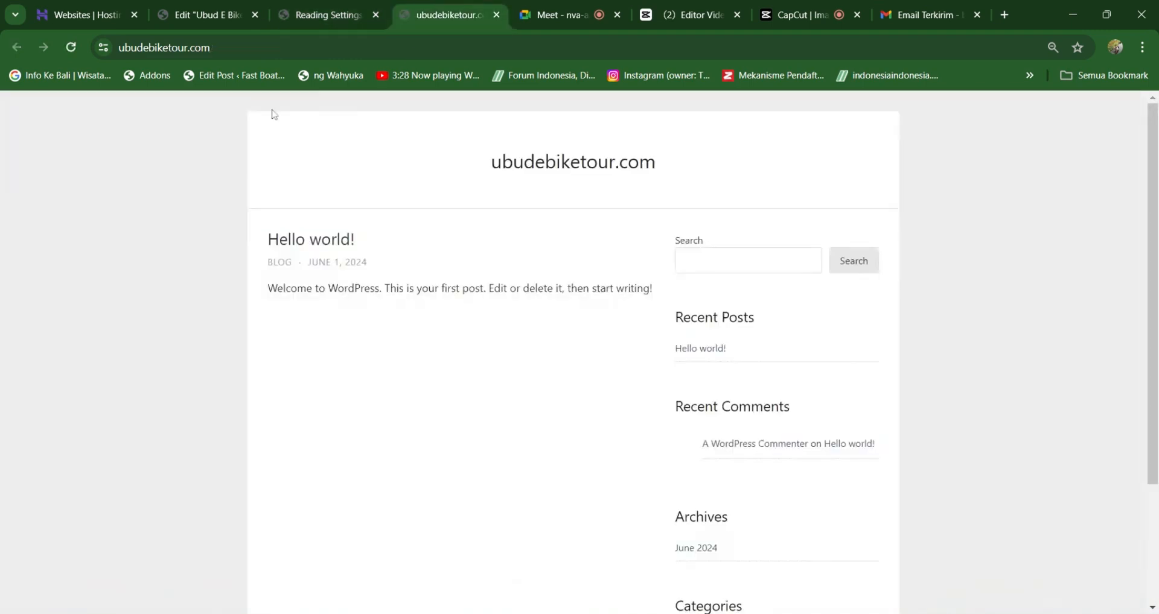
{"action": "left_click", "coordinate": [526, 166]}
{"action": "left_click", "coordinate": [526, 169]}
{"action": "left_click", "coordinate": [526, 169]}
In Hostinger, open the CDN performance settings for ubudebiketour.com and flush the cache.
{"action": "left_click", "coordinate": [92, 15]}
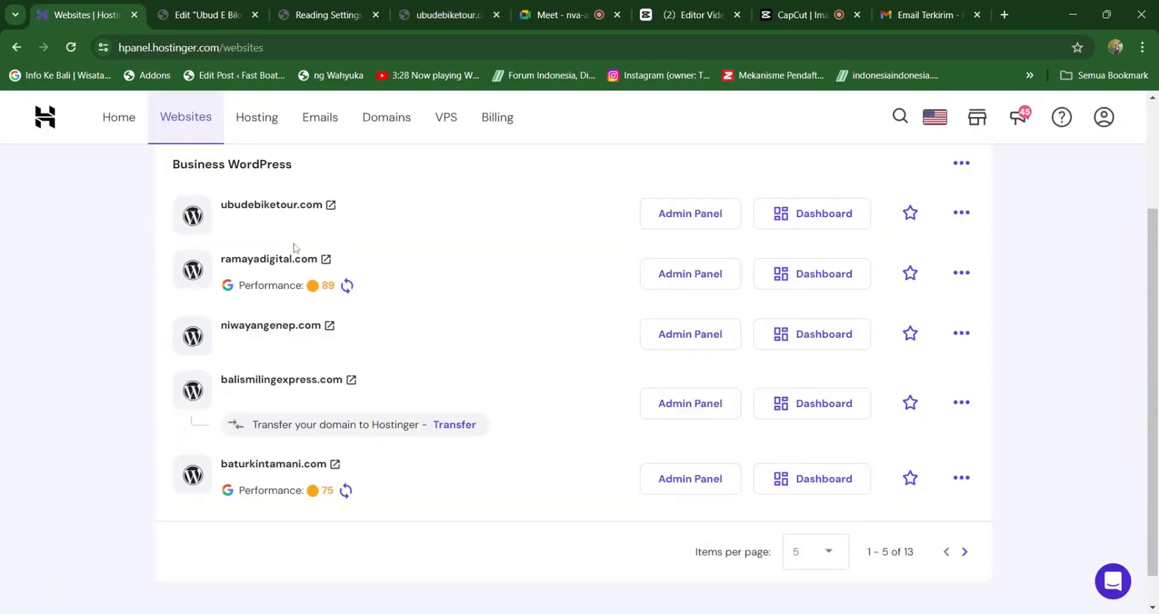
{"action": "scroll", "coordinate": [290, 230], "scroll_direction": "up", "scroll_amount": 3}
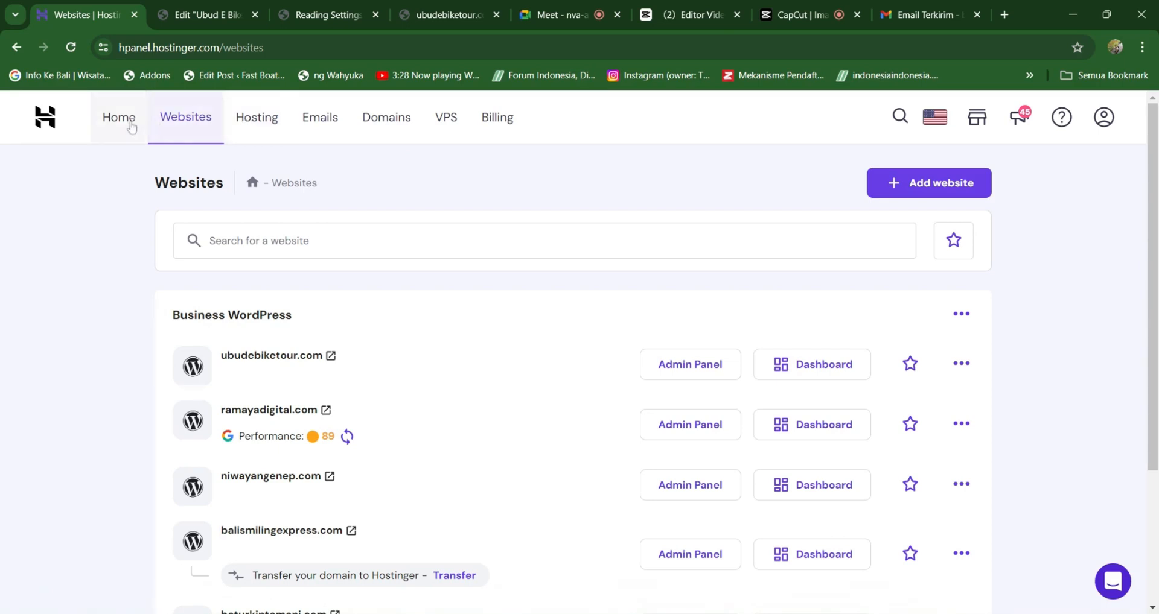
{"action": "left_click", "coordinate": [828, 375]}
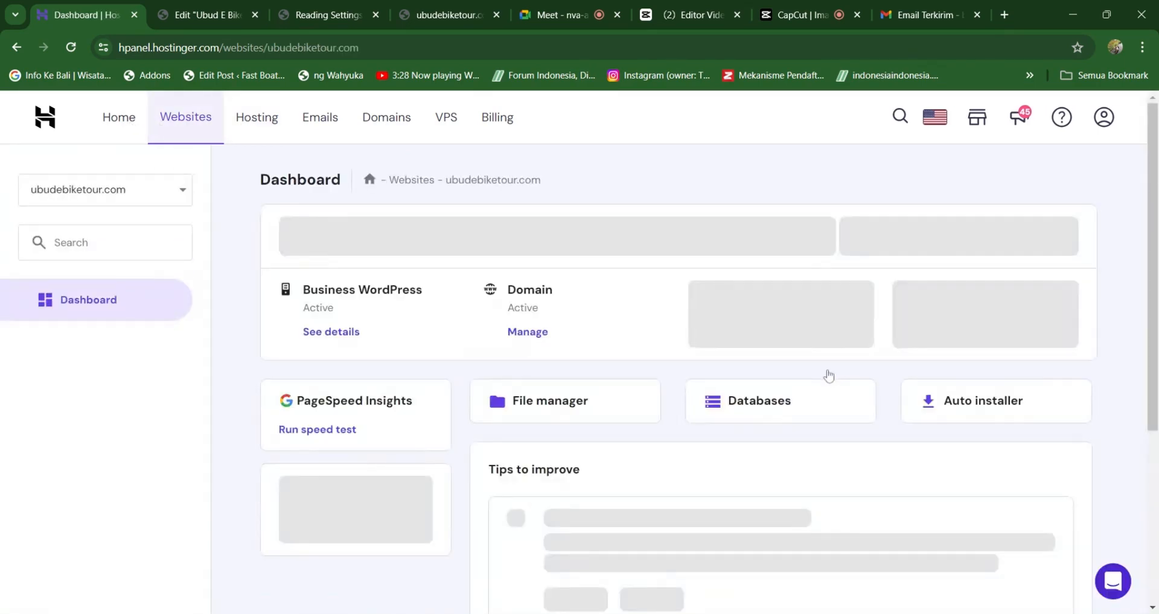
{"action": "scroll", "coordinate": [112, 355], "scroll_direction": "down", "scroll_amount": 1}
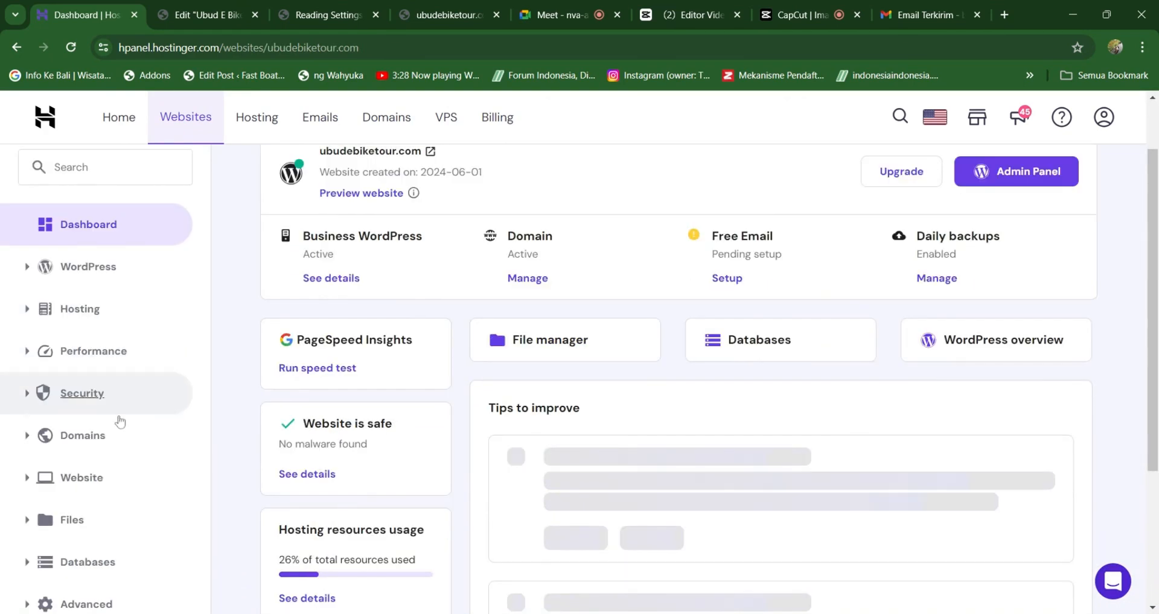
{"action": "left_click", "coordinate": [32, 359]}
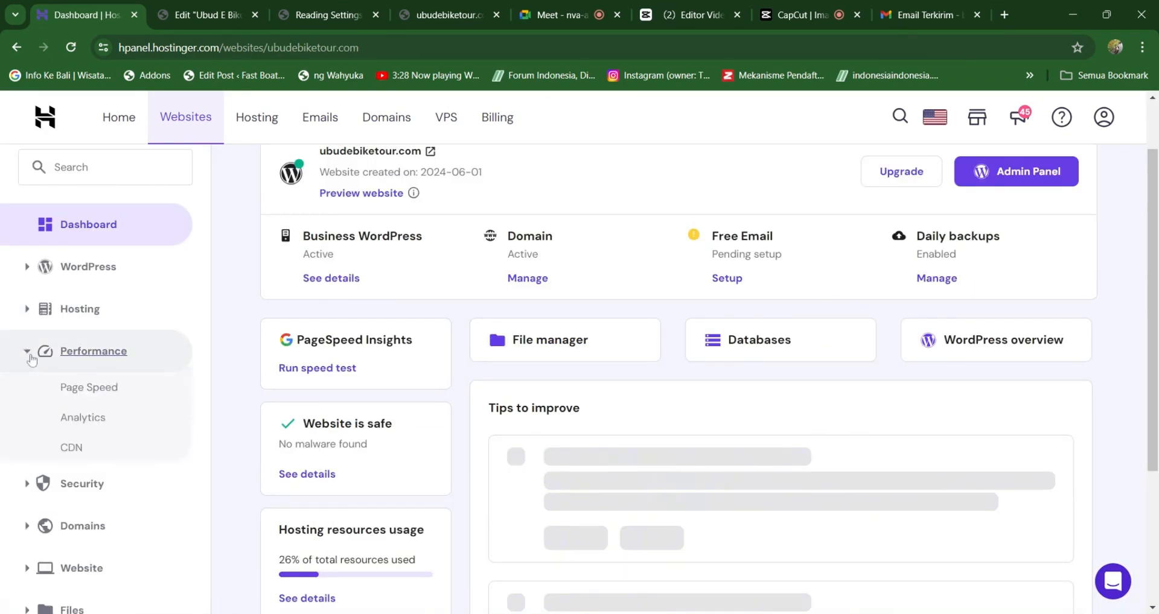
{"action": "left_click", "coordinate": [89, 448]}
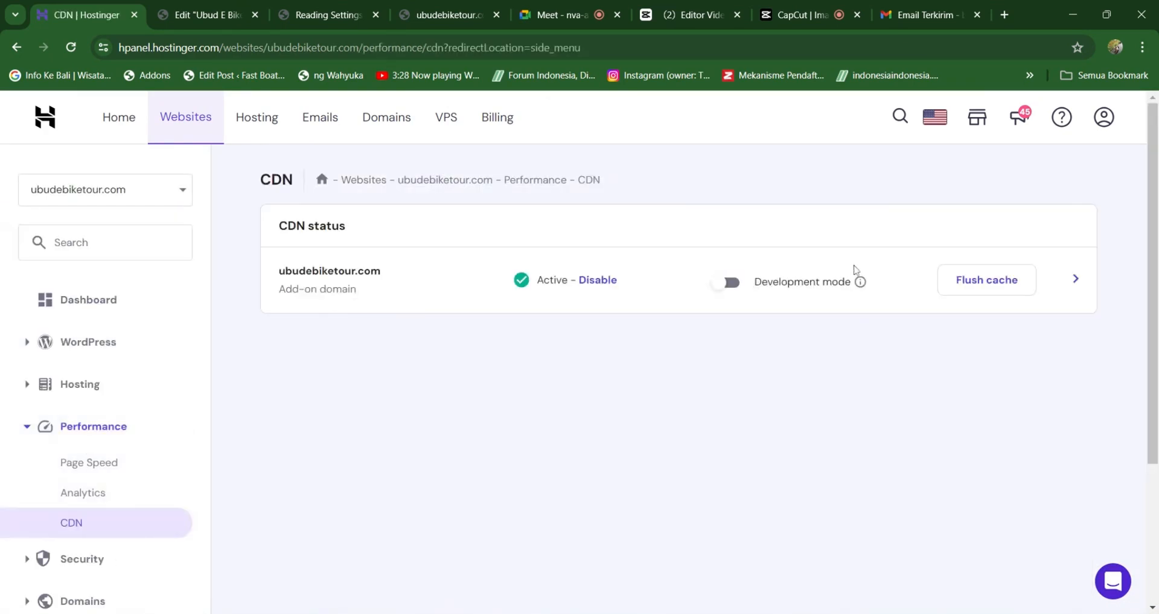
{"action": "left_click", "coordinate": [975, 288]}
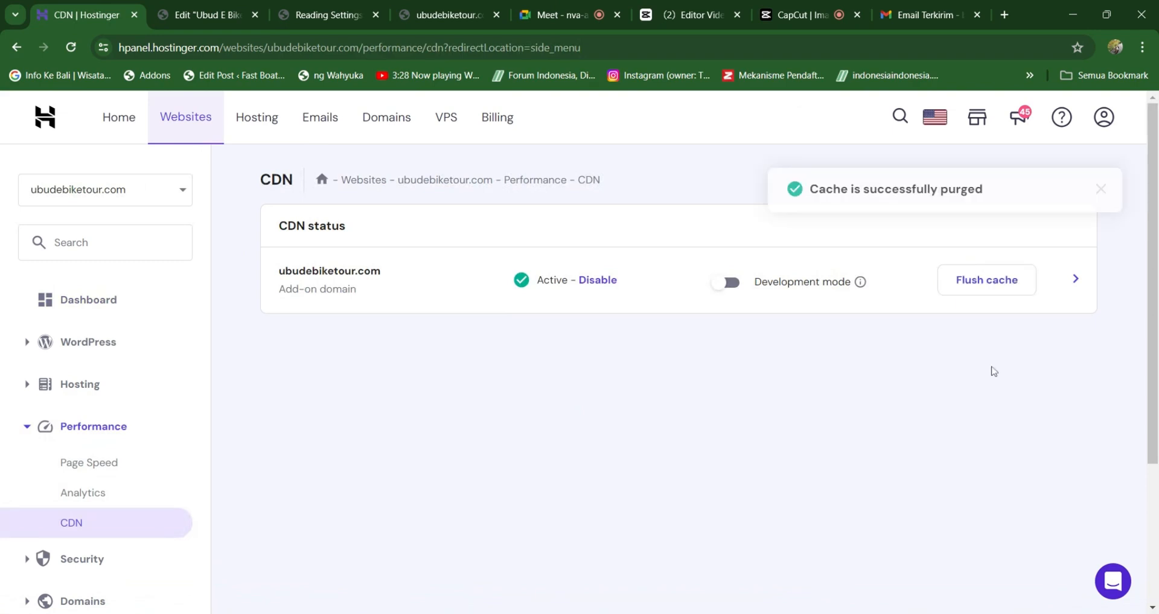
Load the live ubudebiketour.com homepage afresh to check which page it displays.
{"action": "left_click", "coordinate": [436, 14]}
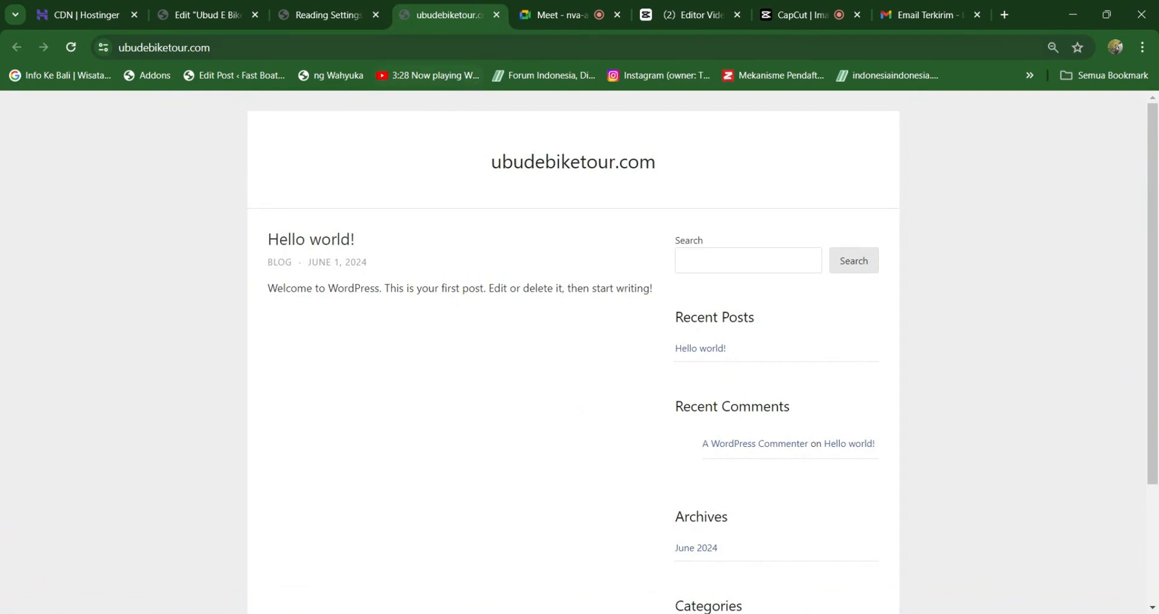
{"action": "key", "text": "ctrl+l"}
{"action": "key", "text": "Return"}
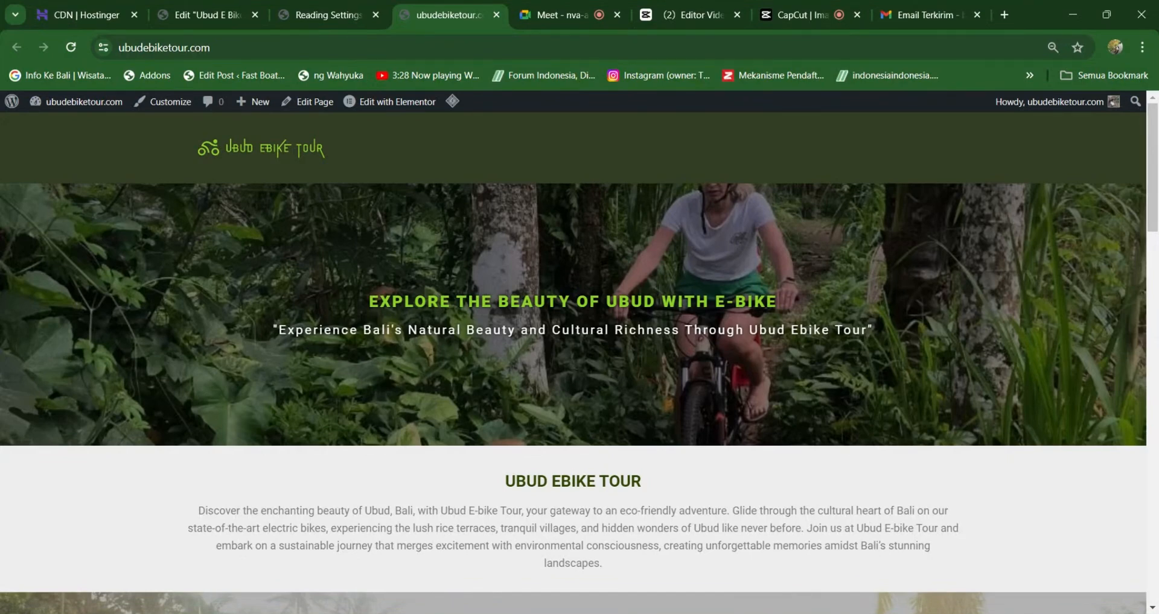
Bring the WordPress admin tab to its dashboard, then test the live homepage's logo link and return to the homepage.
{"action": "left_click", "coordinate": [330, 20]}
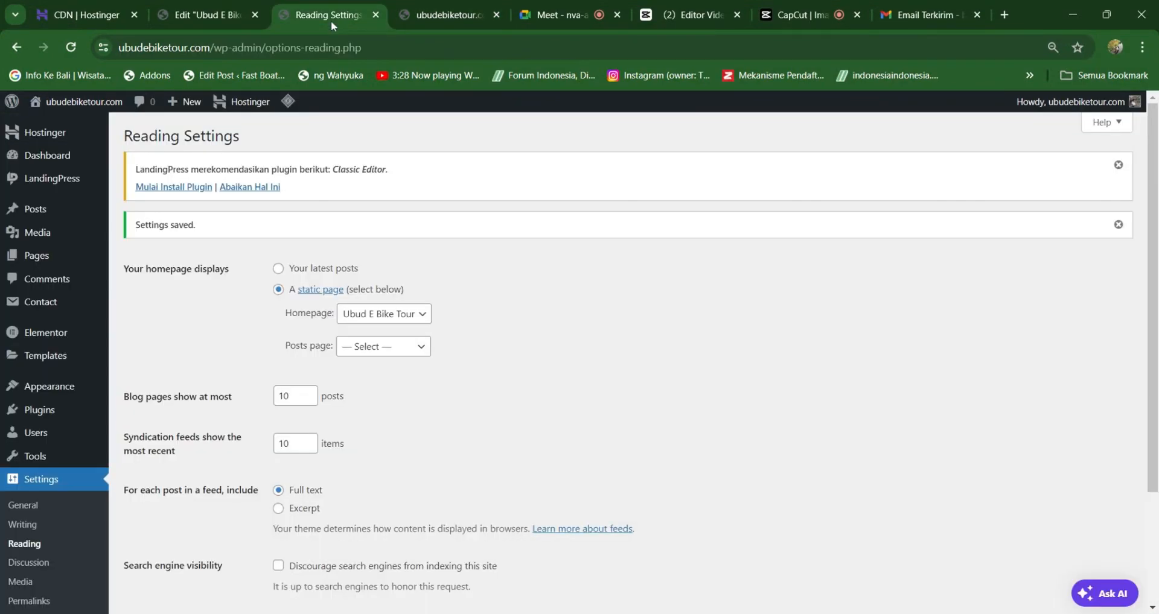
{"action": "left_click", "coordinate": [48, 158]}
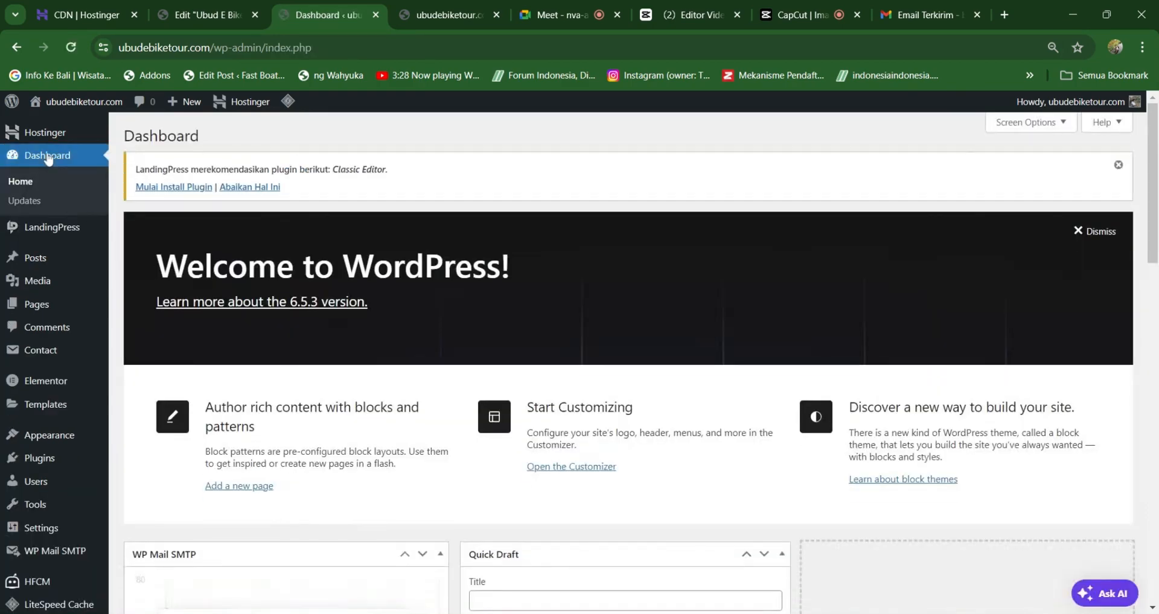
{"action": "left_click", "coordinate": [426, 21]}
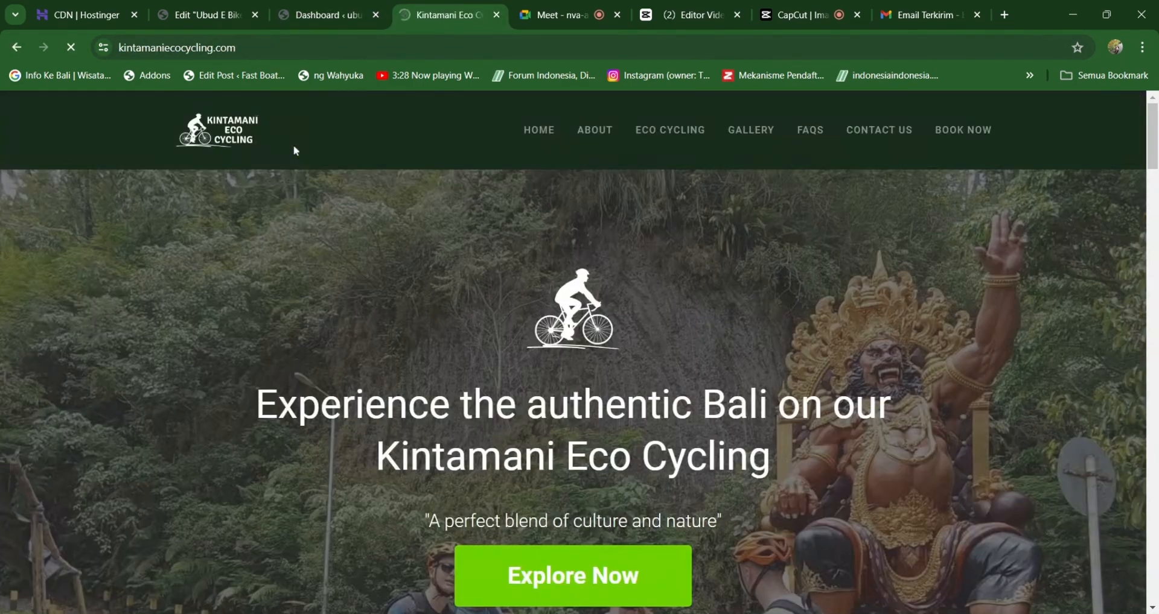
{"action": "left_click", "coordinate": [240, 143]}
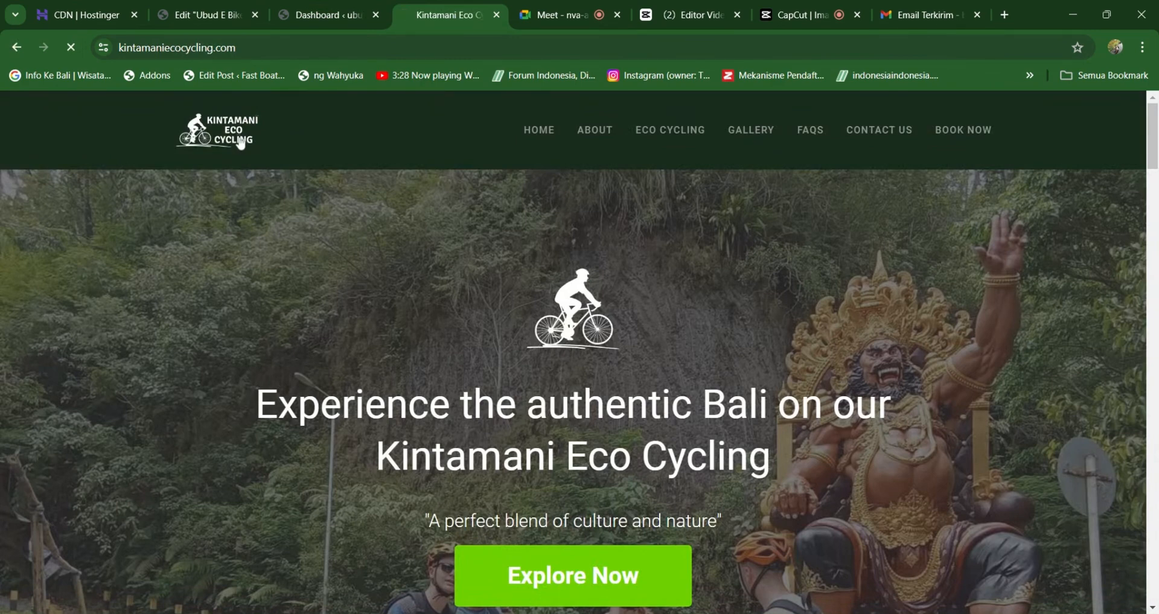
{"action": "left_click", "coordinate": [320, 16]}
{"action": "left_click", "coordinate": [445, 15]}
{"action": "left_click", "coordinate": [17, 47]}
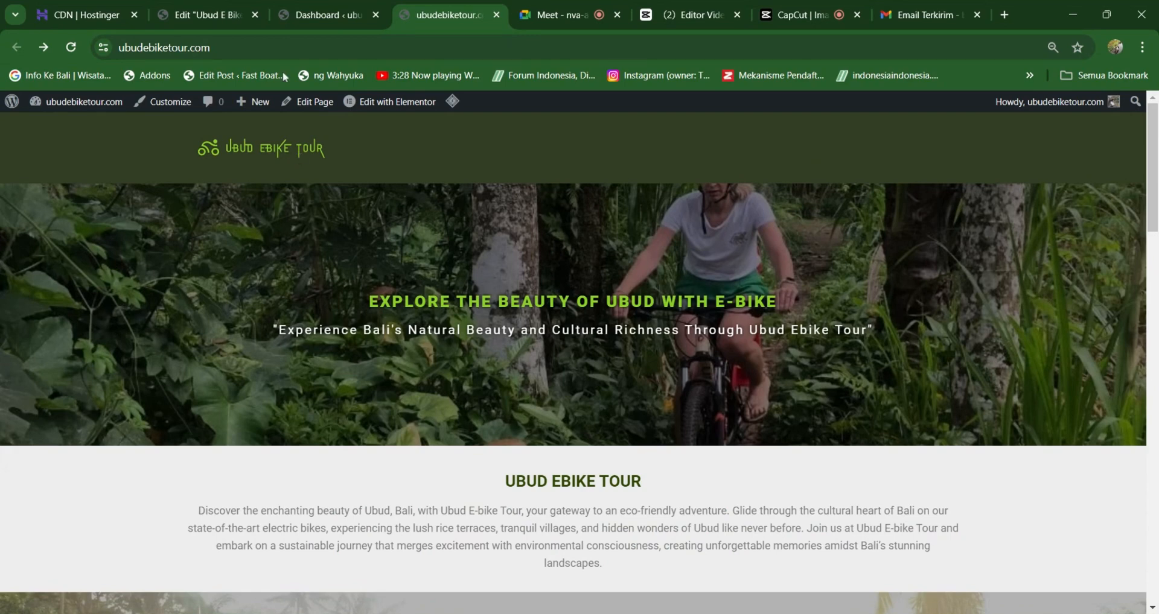
{"action": "left_click", "coordinate": [318, 16]}
{"action": "left_click", "coordinate": [202, 14]}
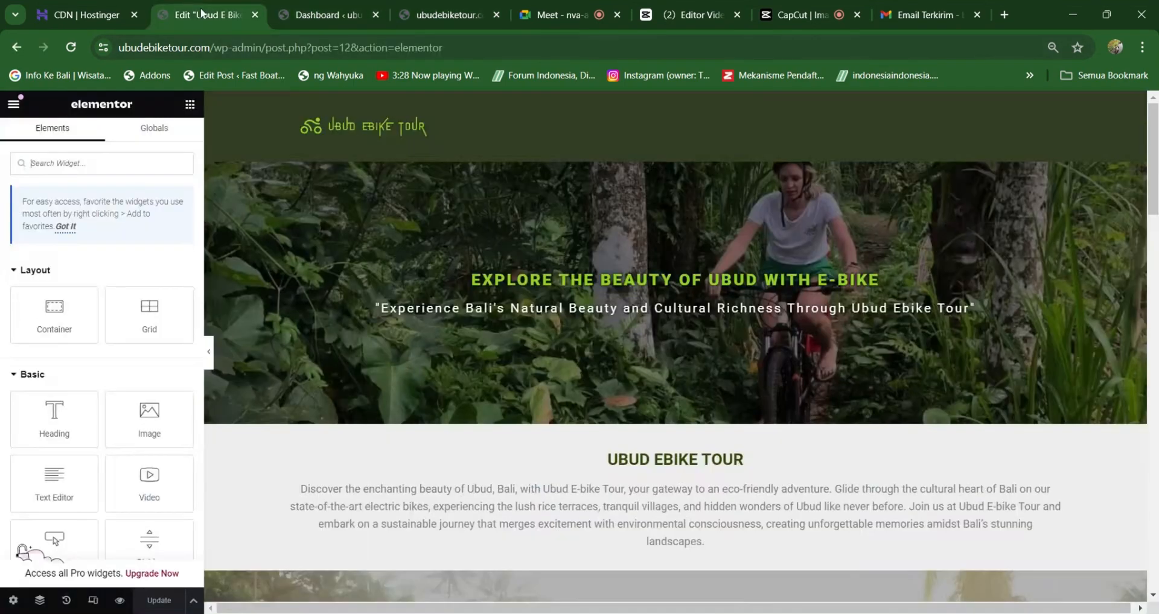
{"action": "left_click", "coordinate": [397, 139]}
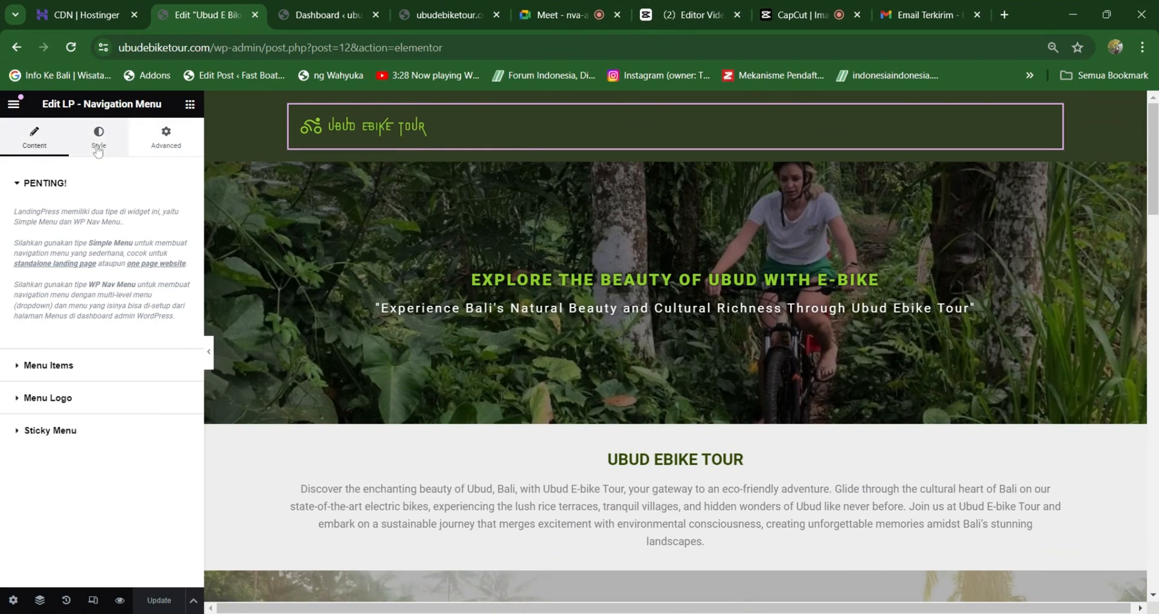
{"action": "left_click", "coordinate": [96, 403]}
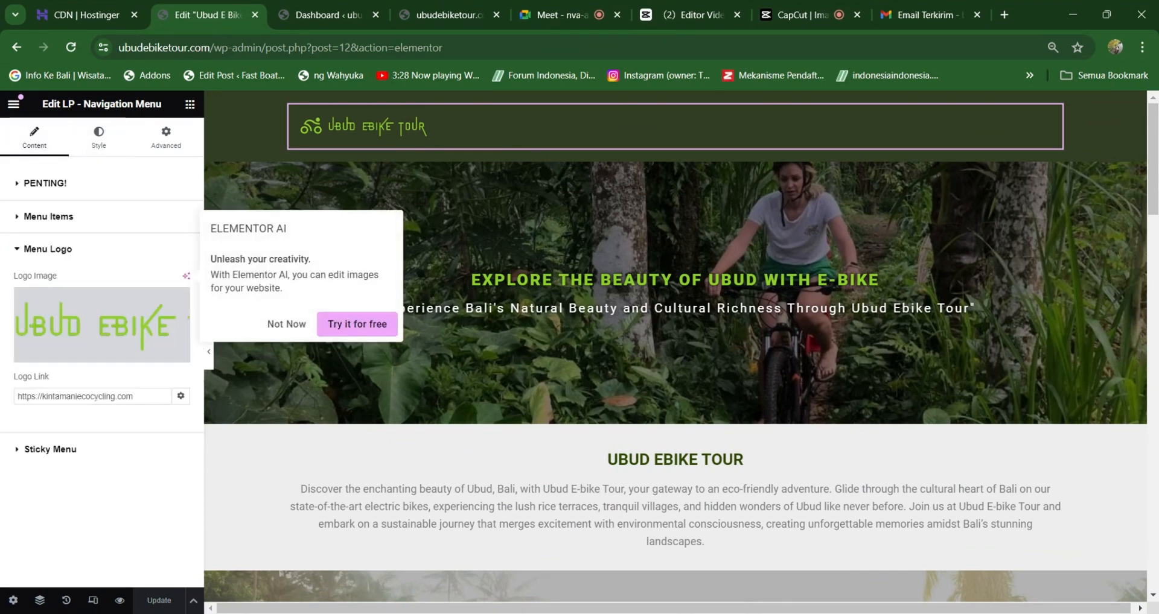
{"action": "double_click", "coordinate": [78, 396]}
{"action": "type", "text": "ubud"}
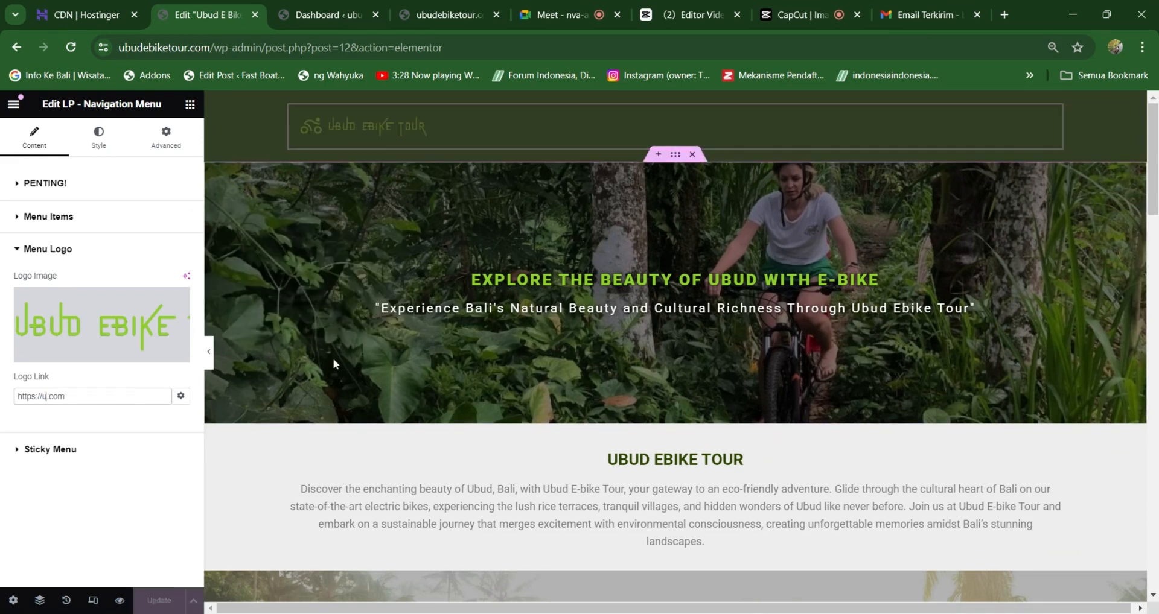
{"action": "type", "text": "ebike"}
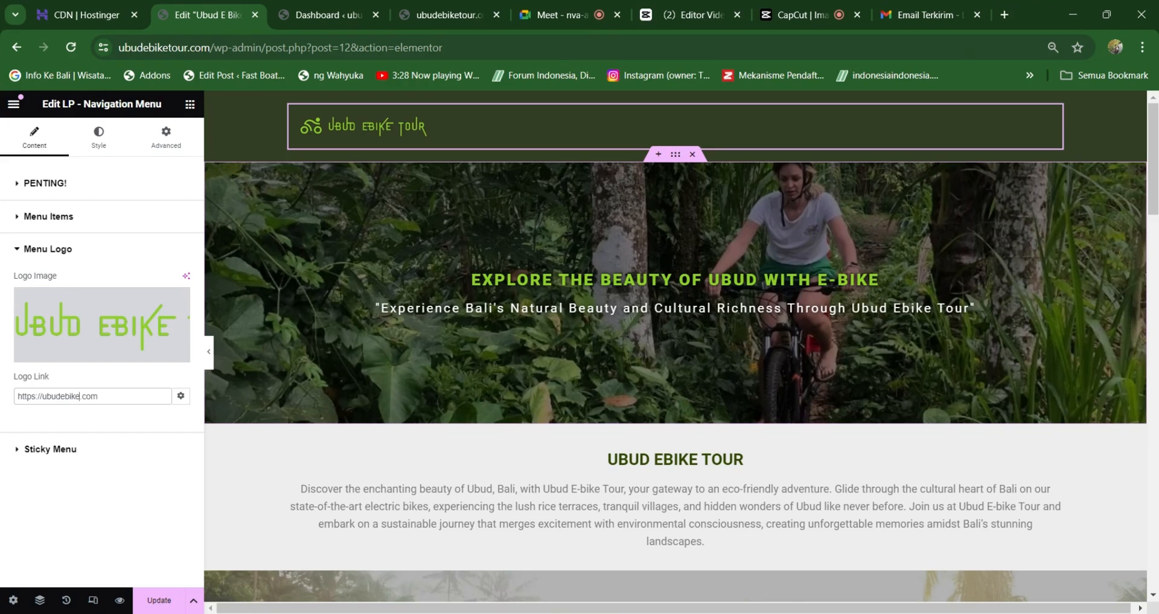
{"action": "type", "text": "tour"}
{"action": "left_click", "coordinate": [161, 601]}
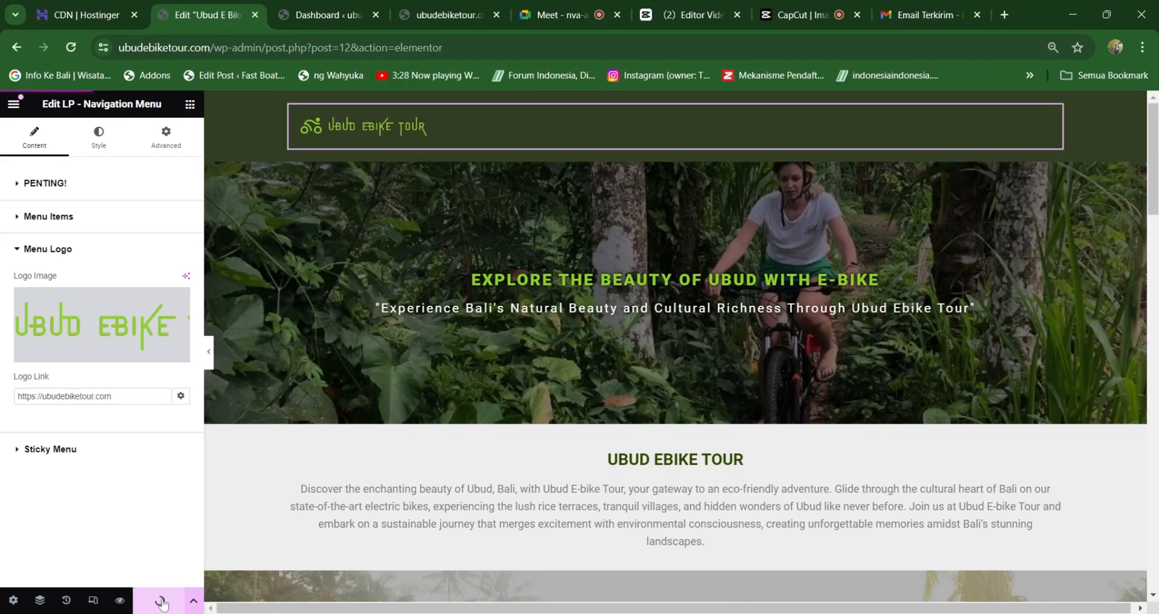
Test the logo link on the live homepage again, go back to ubudebiketour.com, and reload it.
{"action": "left_click", "coordinate": [457, 24]}
{"action": "left_click", "coordinate": [293, 149]}
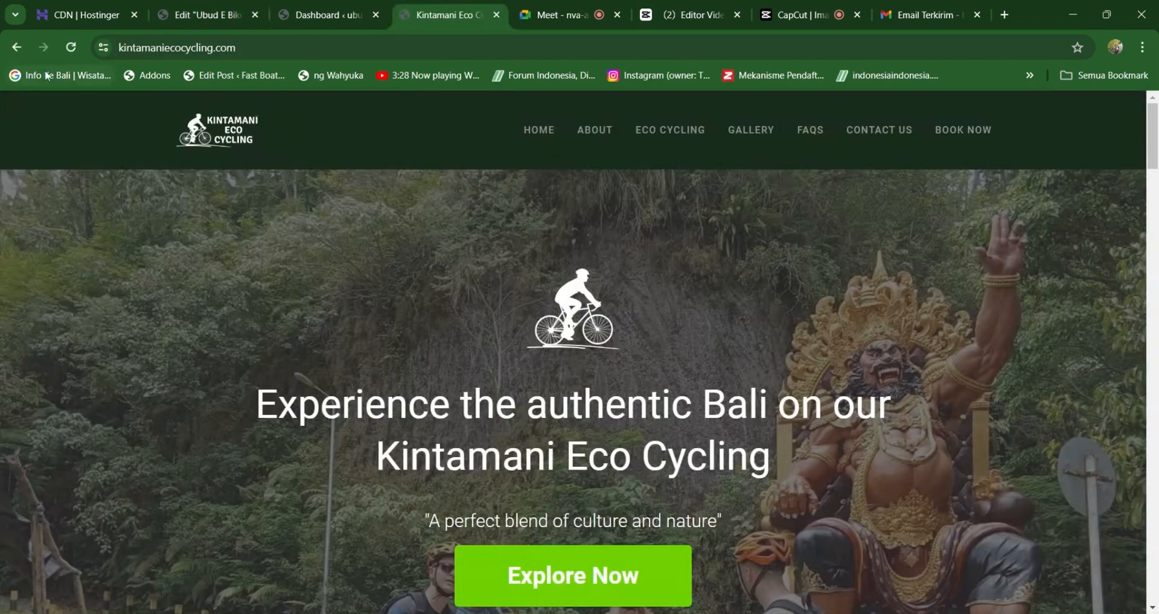
{"action": "left_click", "coordinate": [17, 48]}
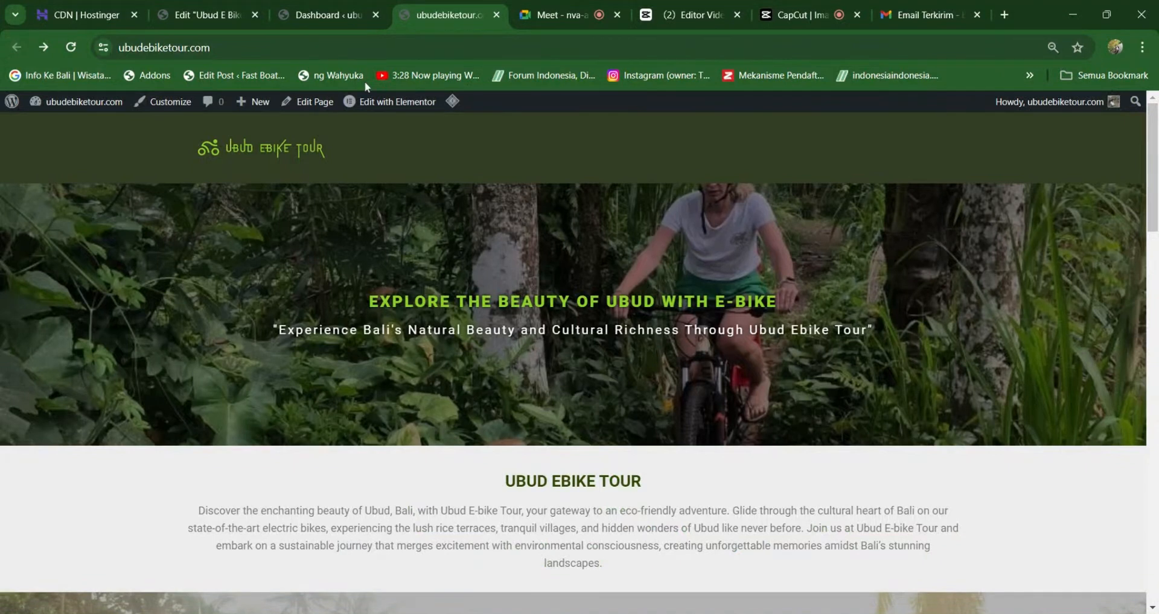
{"action": "key", "text": "ctrl+l"}
{"action": "key", "text": "Return"}
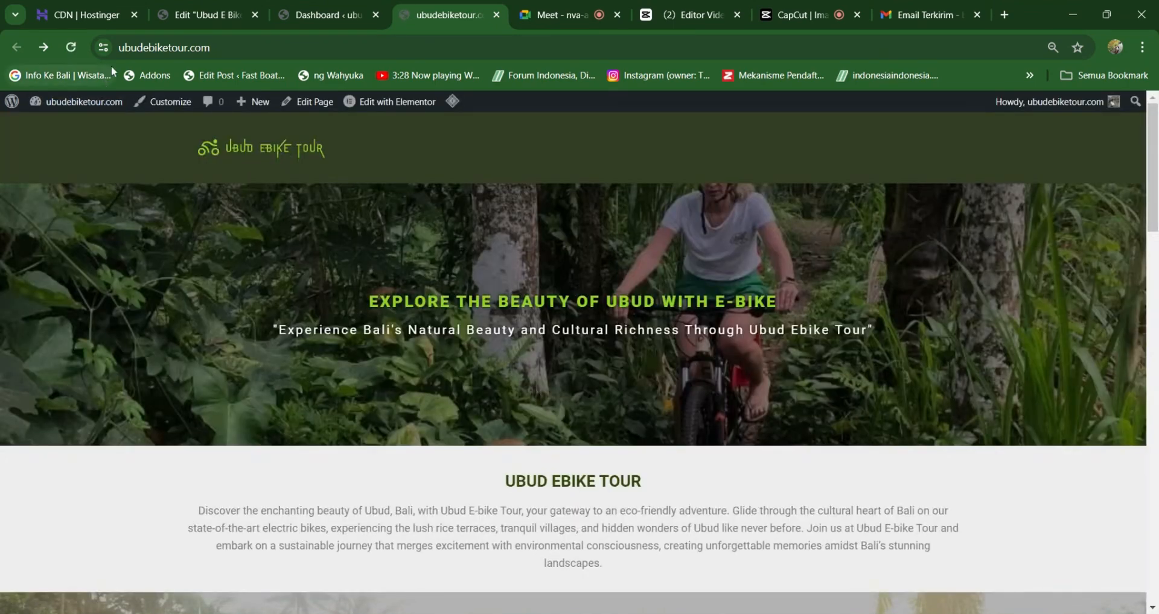
Open the list of all pages from the WordPress dashboard and start a new page.
{"action": "left_click", "coordinate": [318, 15]}
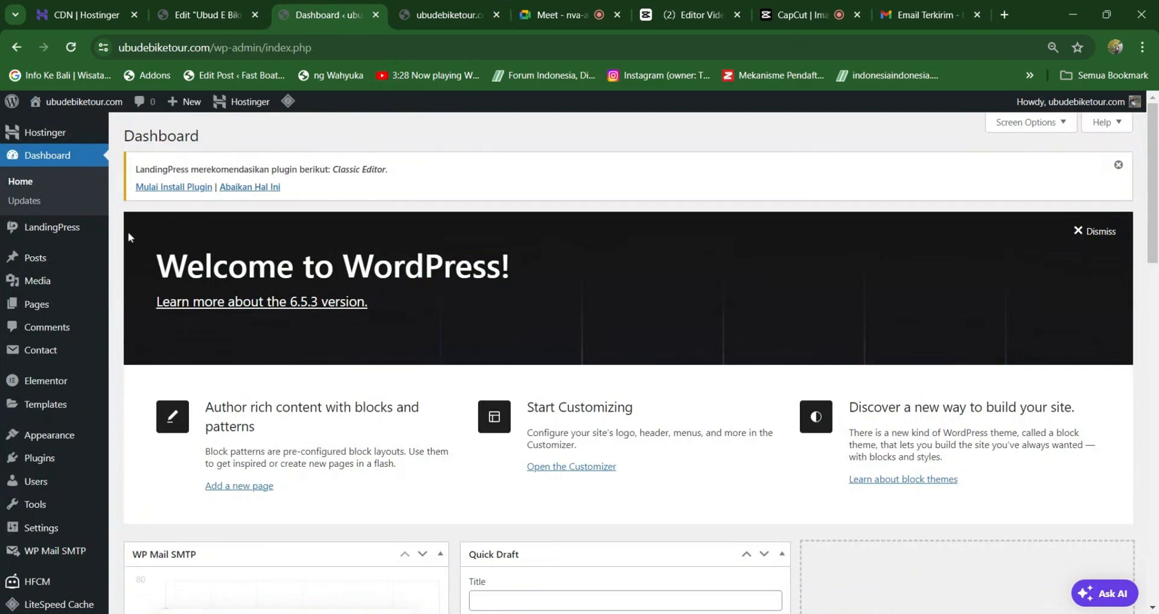
{"action": "mouse_move", "coordinate": [46, 306]}
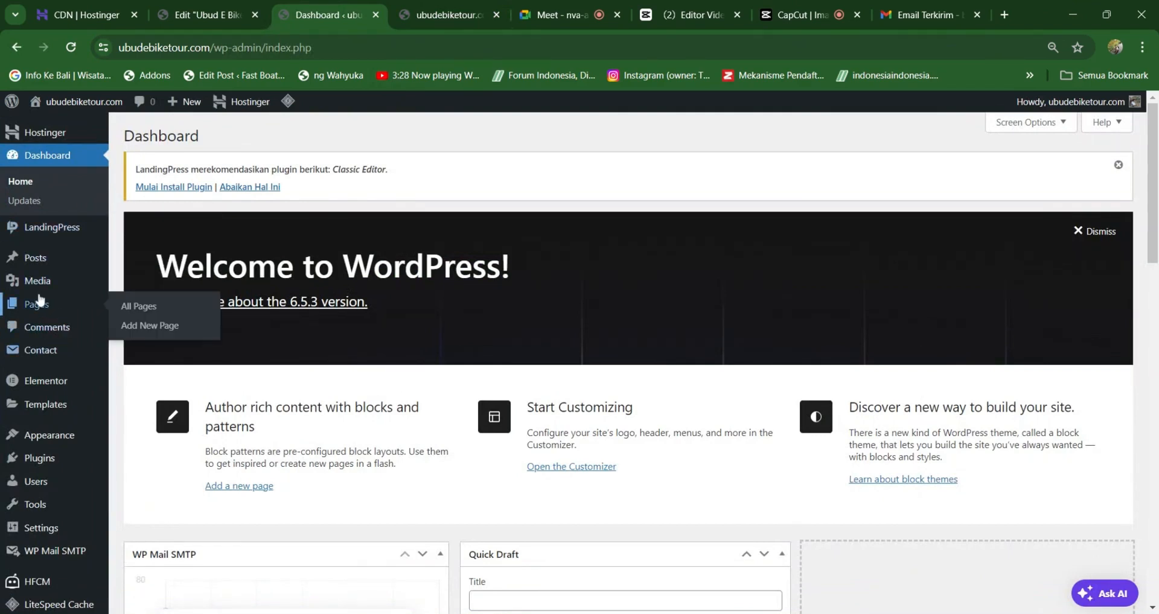
{"action": "left_click", "coordinate": [146, 309]}
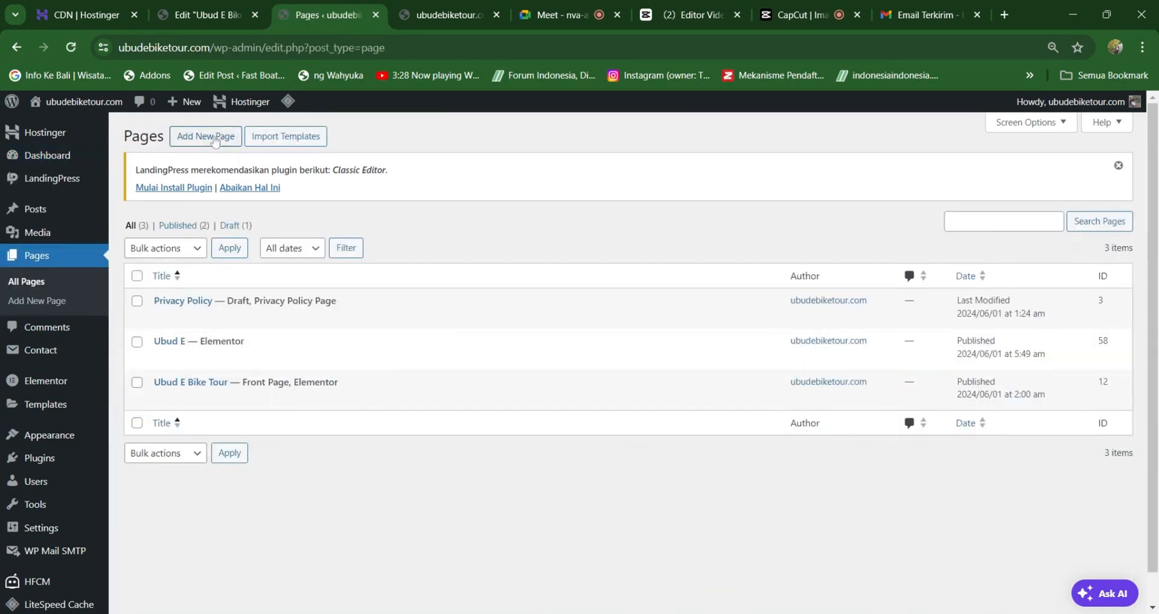
{"action": "left_click", "coordinate": [214, 137]}
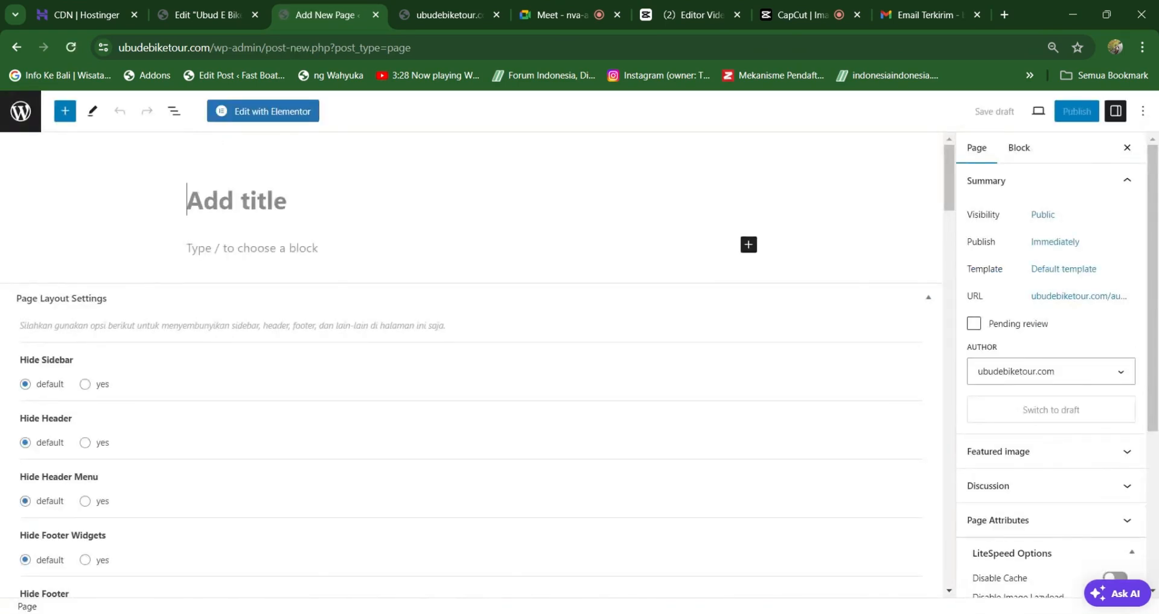
Title the new page "About Us" and open it for editing with Elementor.
{"action": "type", "text": "About "}
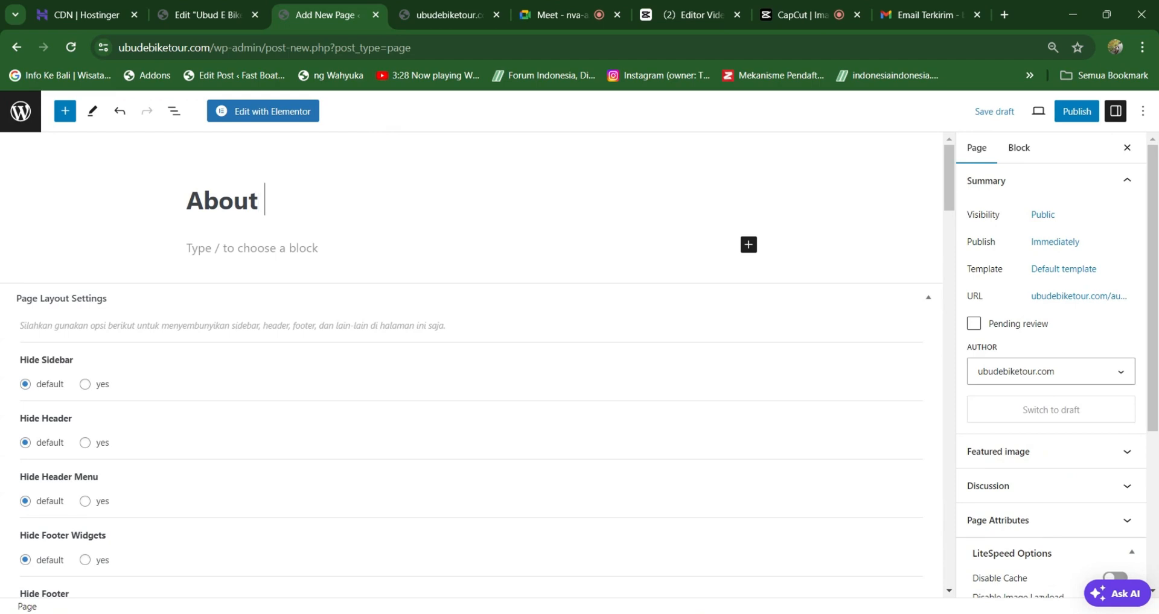
{"action": "type", "text": "Us"}
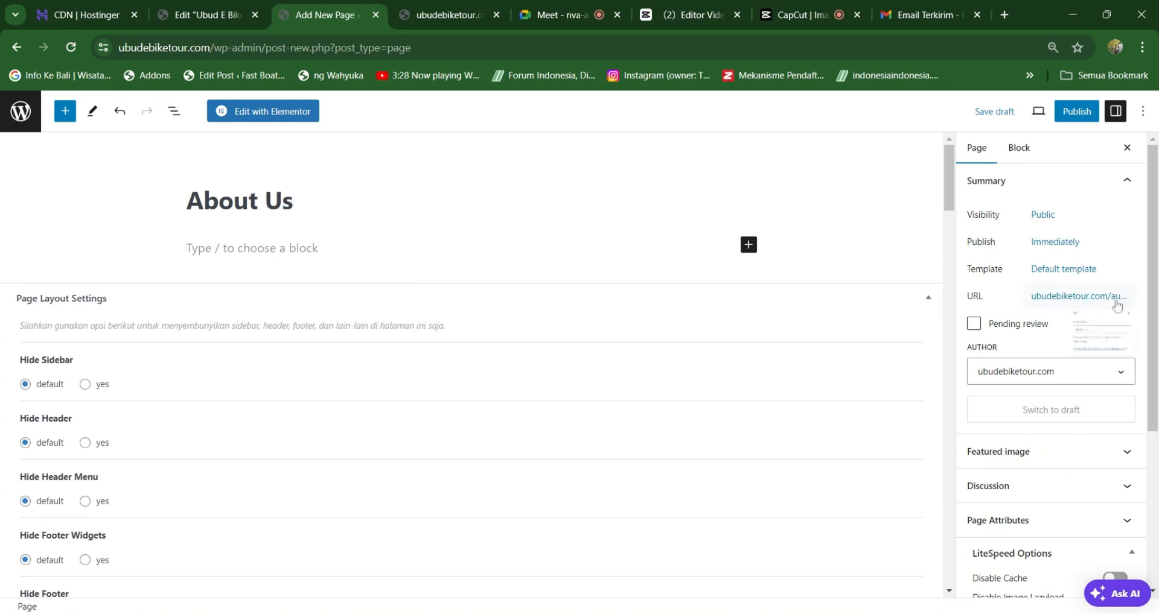
{"action": "left_click", "coordinate": [1098, 297]}
{"action": "left_click", "coordinate": [805, 207]}
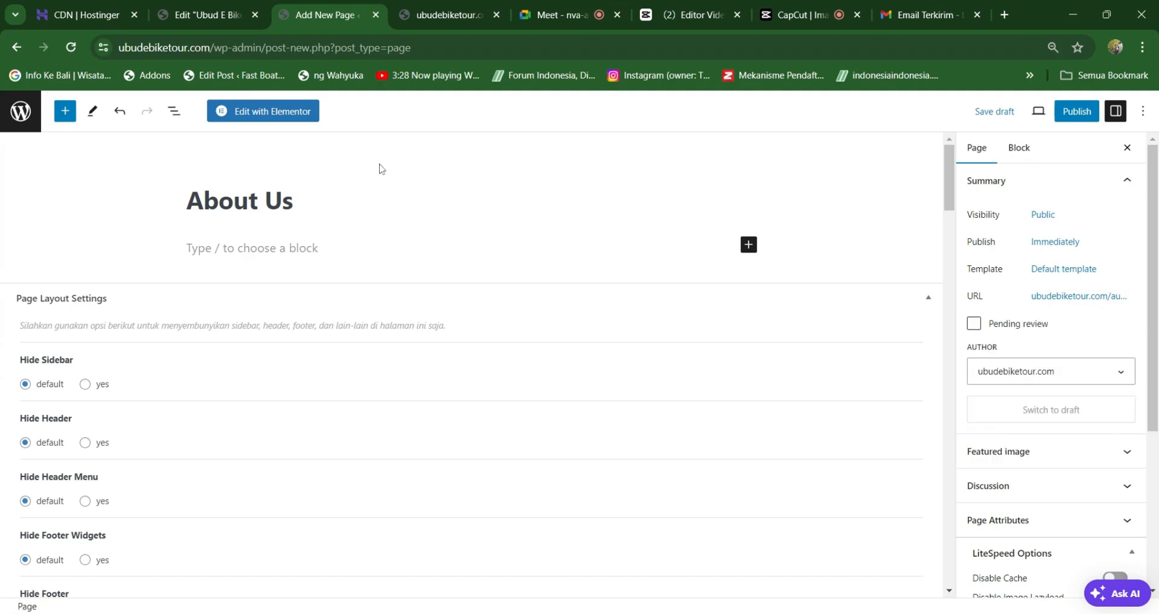
{"action": "left_click", "coordinate": [265, 115]}
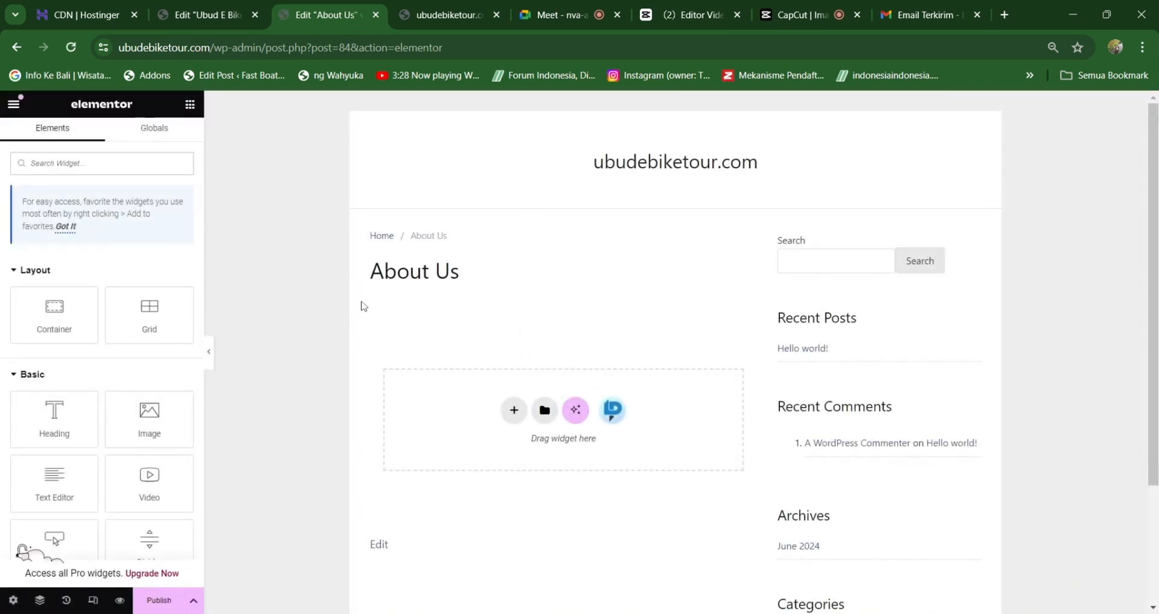
Change the About Us page's layout in its page settings to a blank canvas without the theme's header, sidebar and footer.
{"action": "scroll", "coordinate": [142, 444], "scroll_direction": "down", "scroll_amount": 3}
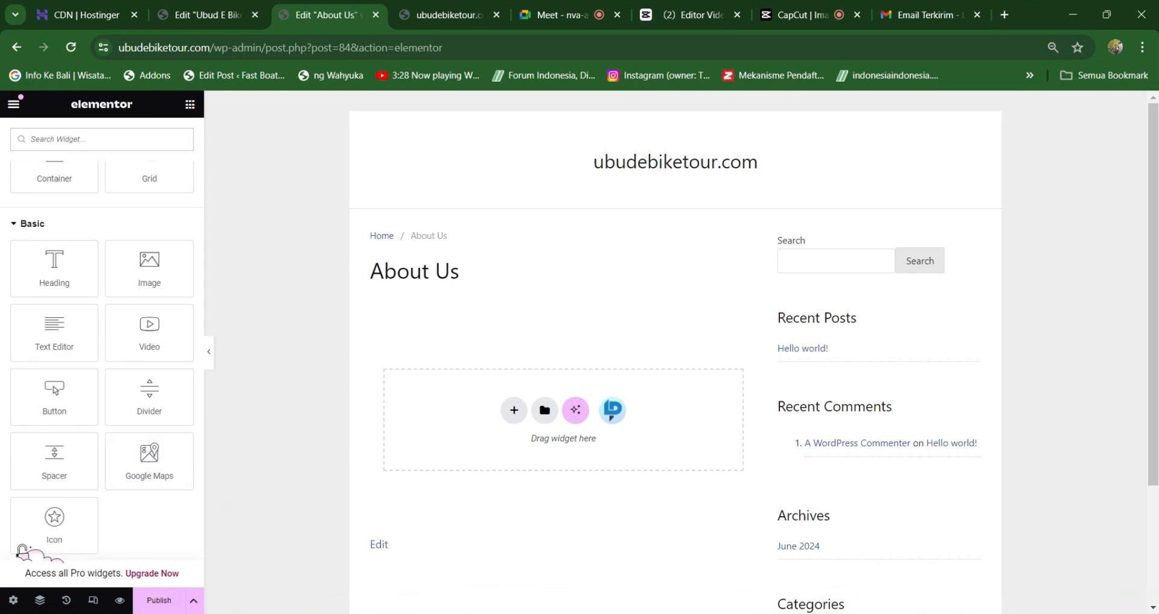
{"action": "scroll", "coordinate": [279, 414], "scroll_direction": "down", "scroll_amount": 2}
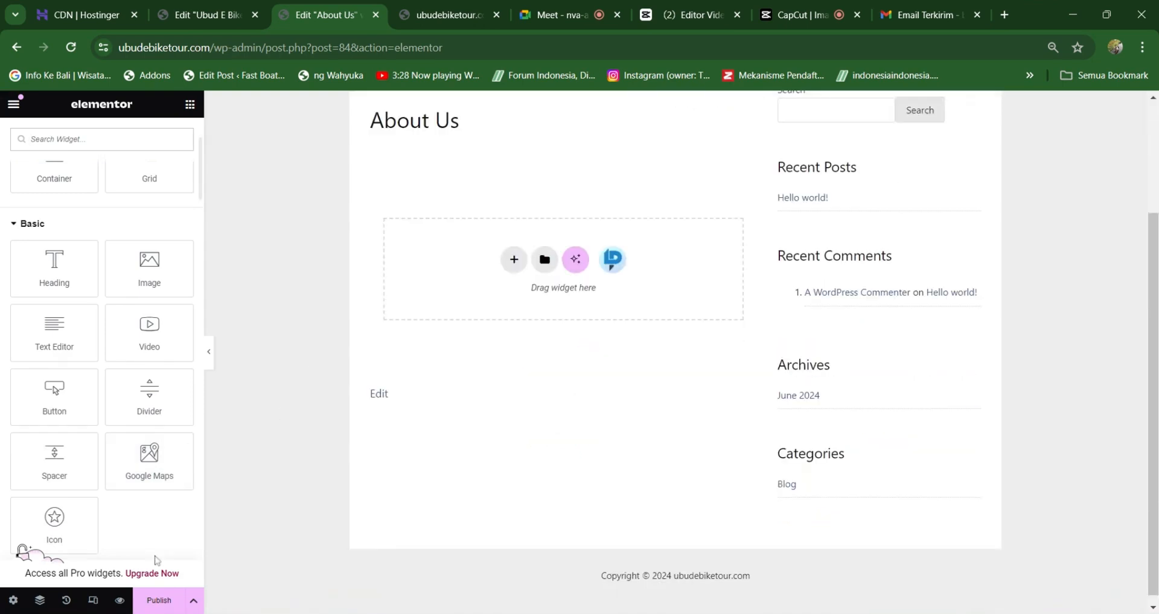
{"action": "scroll", "coordinate": [181, 507], "scroll_direction": "down", "scroll_amount": 5}
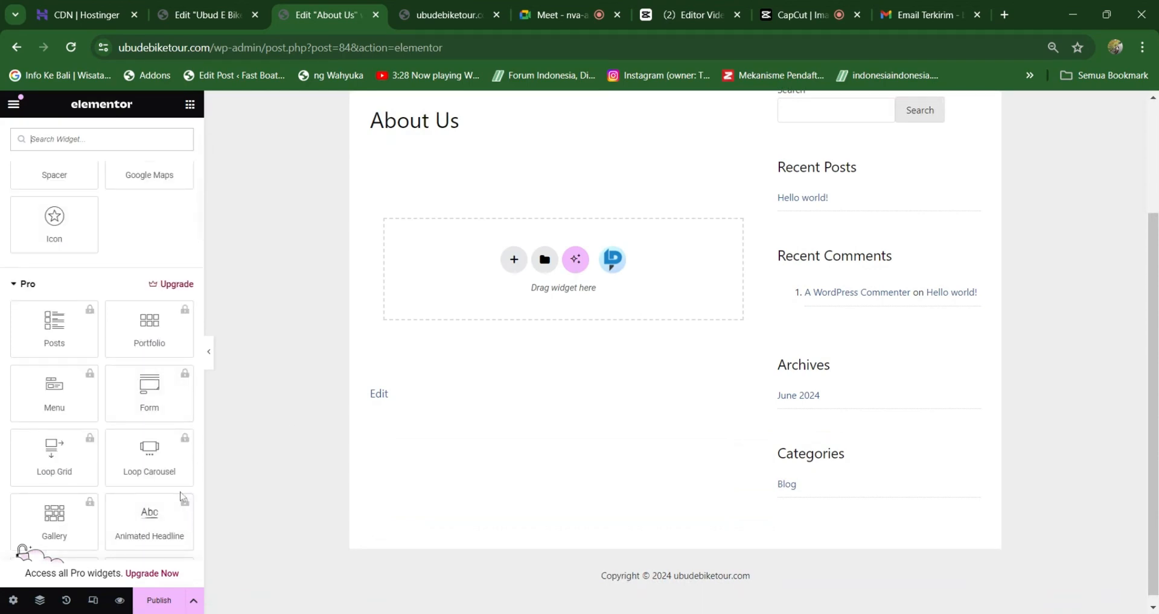
{"action": "left_click", "coordinate": [13, 601]}
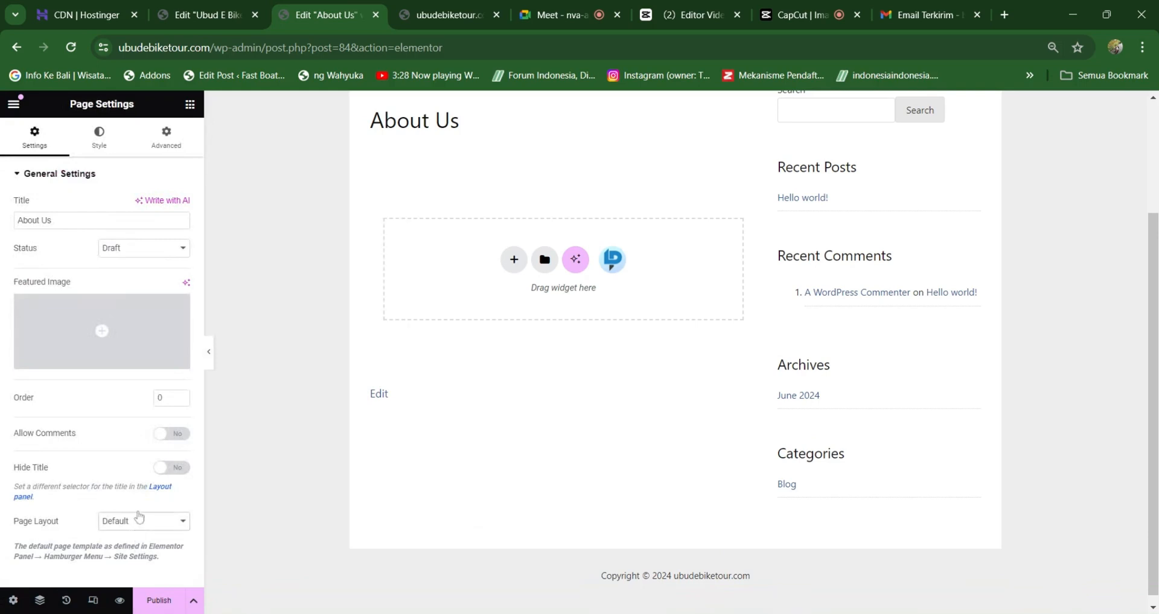
{"action": "left_click", "coordinate": [160, 427]}
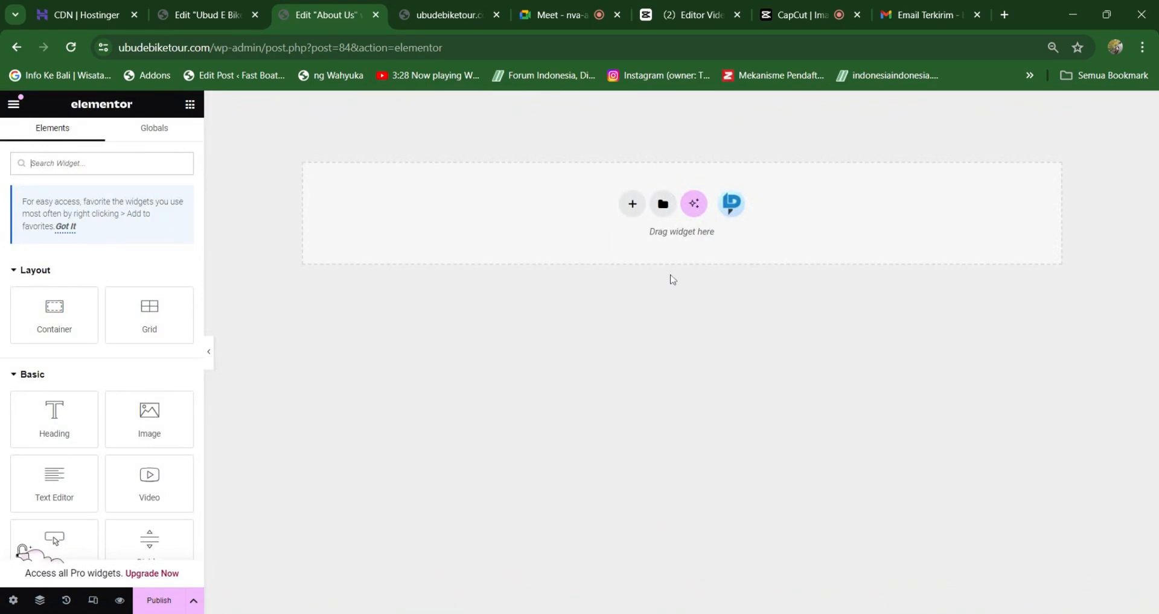
Add an empty single-column Flexbox container to the About Us page.
{"action": "left_click", "coordinate": [632, 205]}
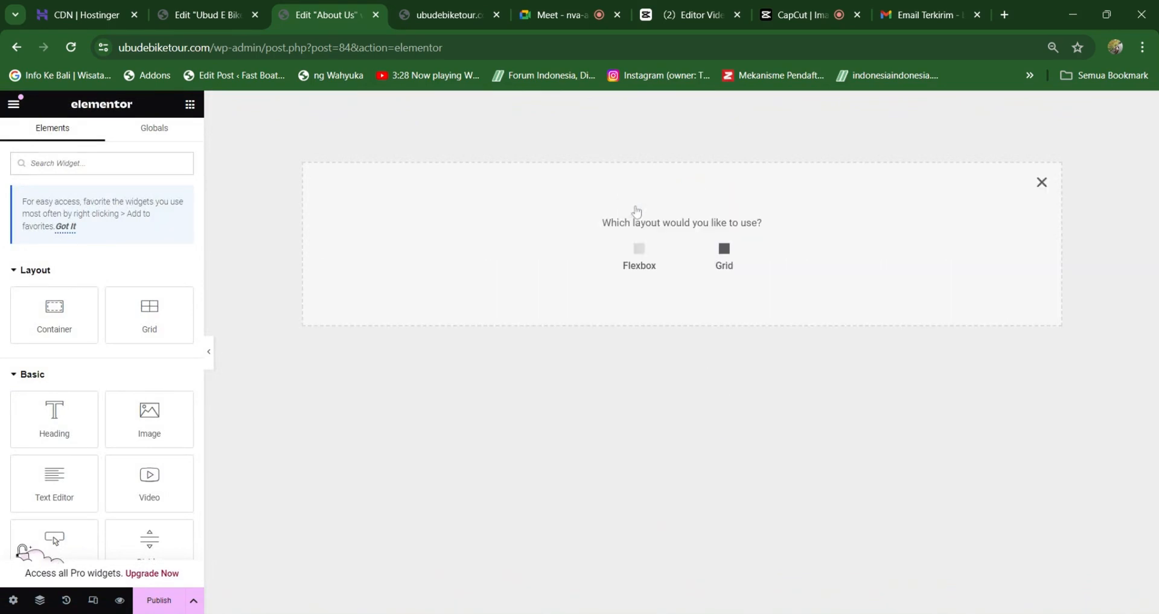
{"action": "left_click", "coordinate": [640, 249]}
{"action": "left_click", "coordinate": [492, 244]}
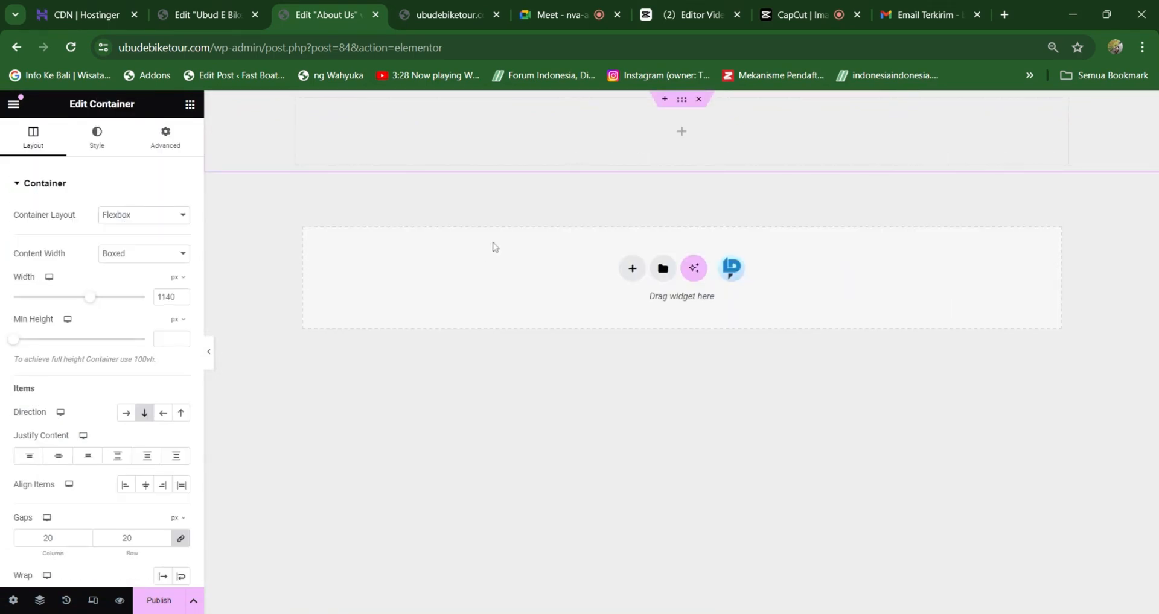
In the Ubud E Bike Tour homepage editor, save the header container with the logo as a template named "Header UET".
{"action": "left_click", "coordinate": [201, 14]}
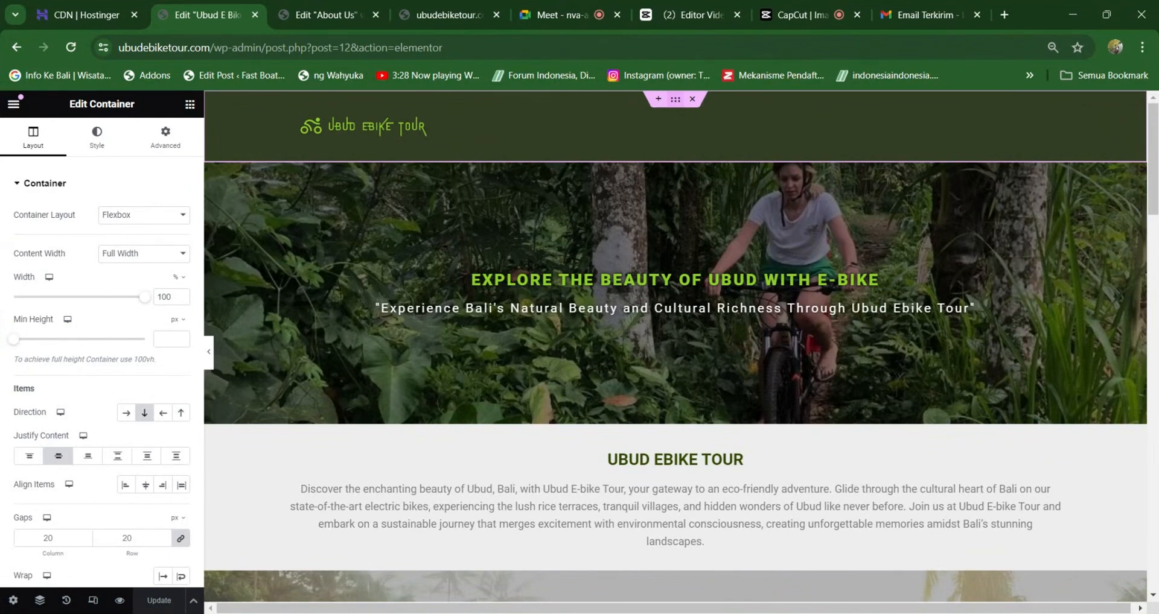
{"action": "right_click", "coordinate": [674, 98]}
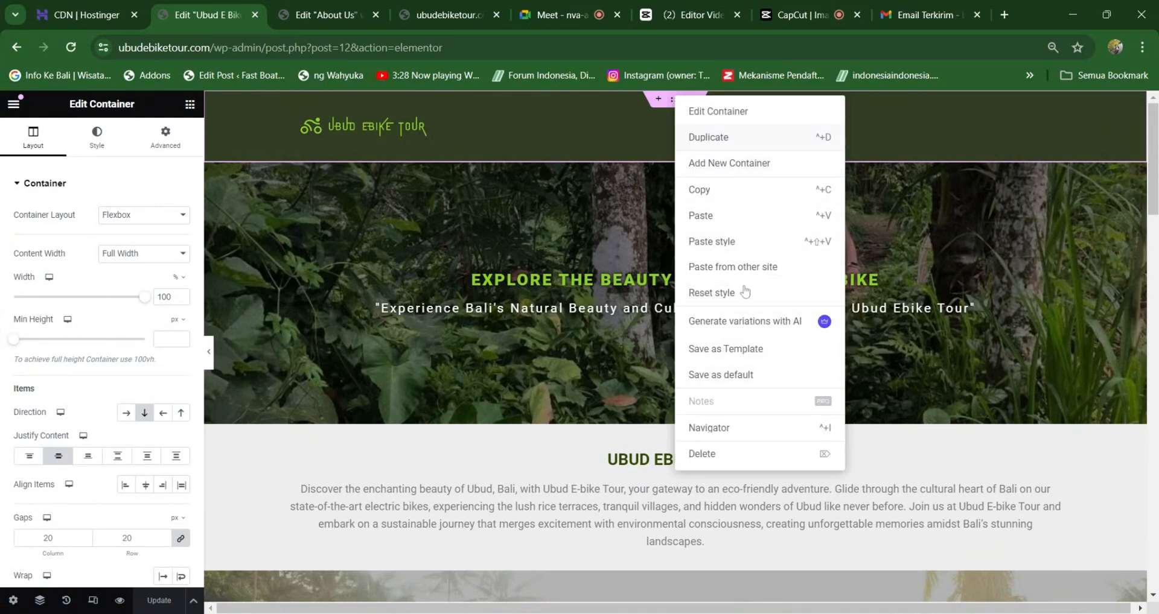
{"action": "left_click", "coordinate": [768, 357]}
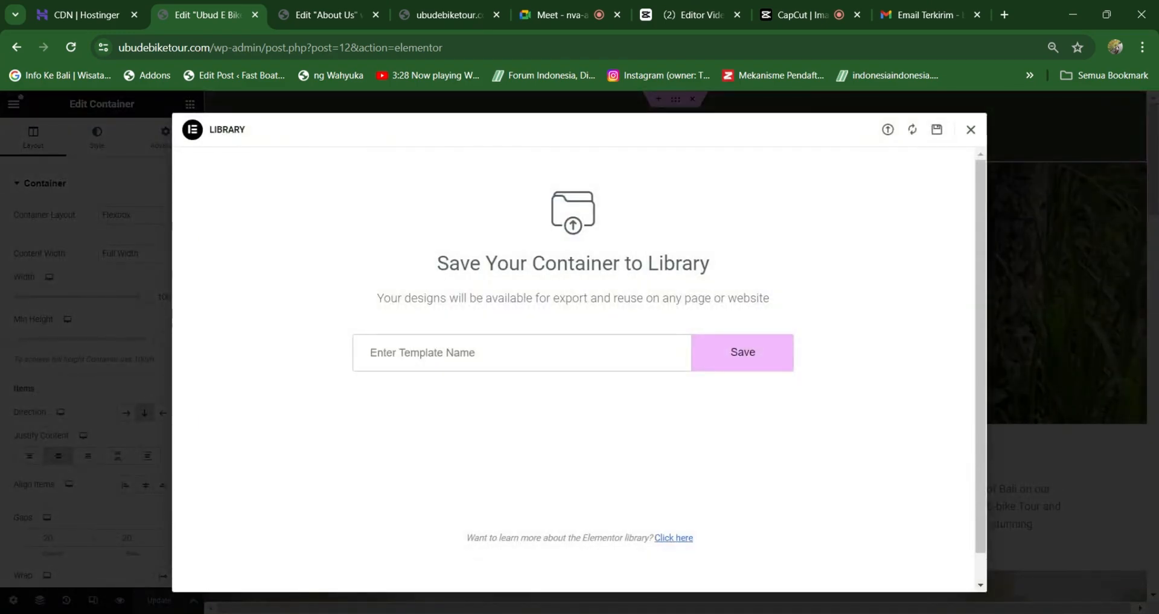
{"action": "type", "text": "Header "}
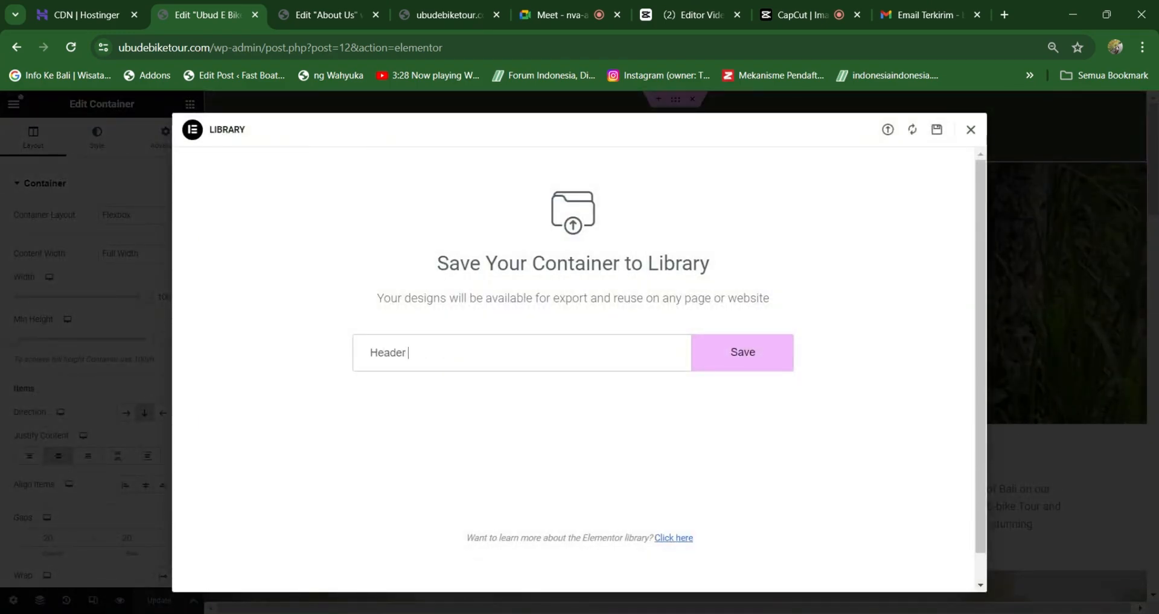
{"action": "type", "text": "UET"}
{"action": "left_click", "coordinate": [747, 358]}
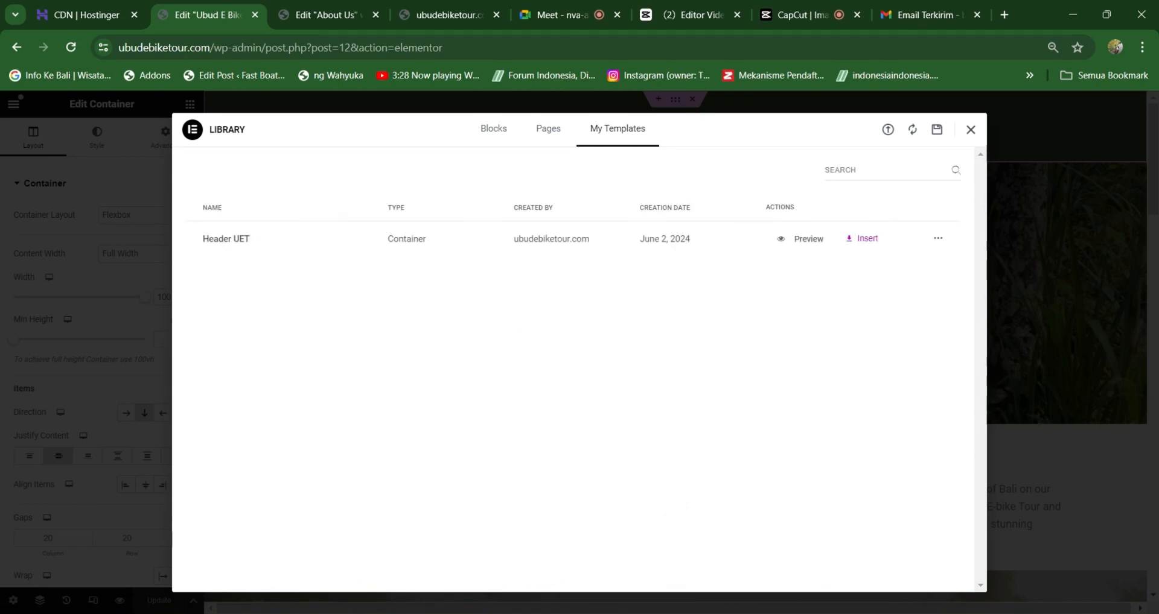
{"action": "left_click", "coordinate": [966, 137]}
Save the homepage's footer section with the social icons and copyright text as a template named "Footer UET".
{"action": "scroll", "coordinate": [717, 342], "scroll_direction": "down", "scroll_amount": 20}
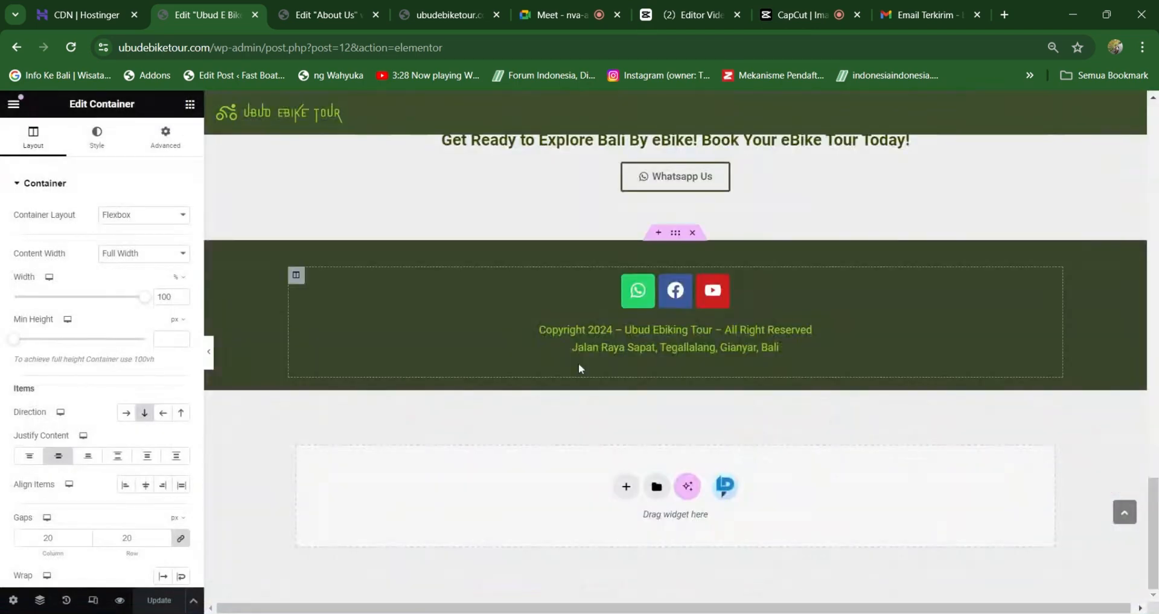
{"action": "right_click", "coordinate": [674, 241]}
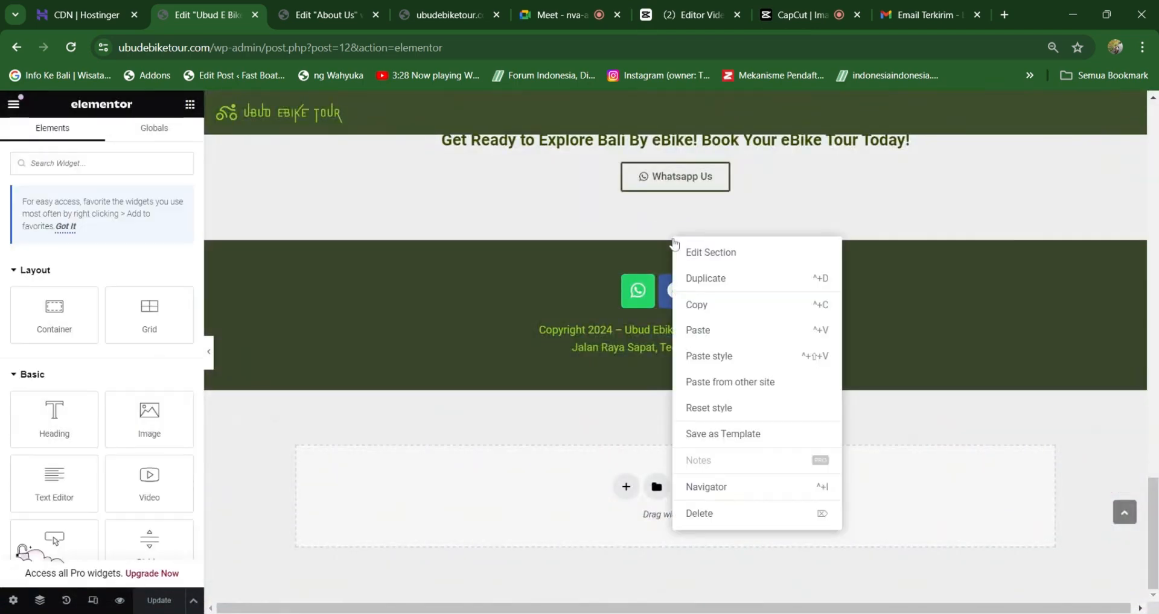
{"action": "left_click", "coordinate": [740, 442]}
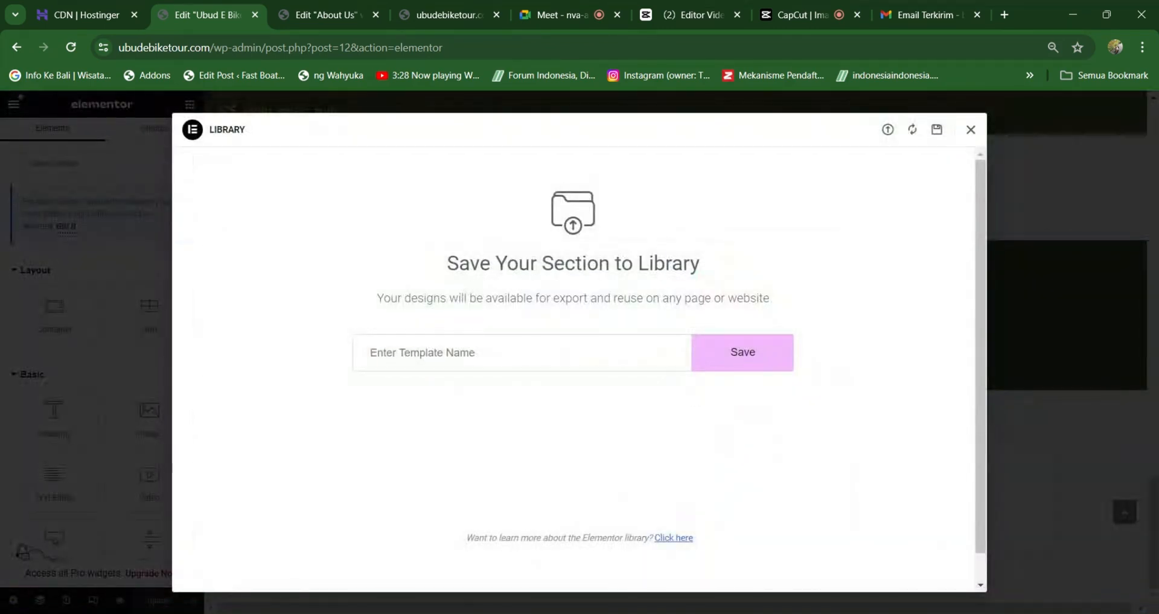
{"action": "type", "text": "Footer UET"}
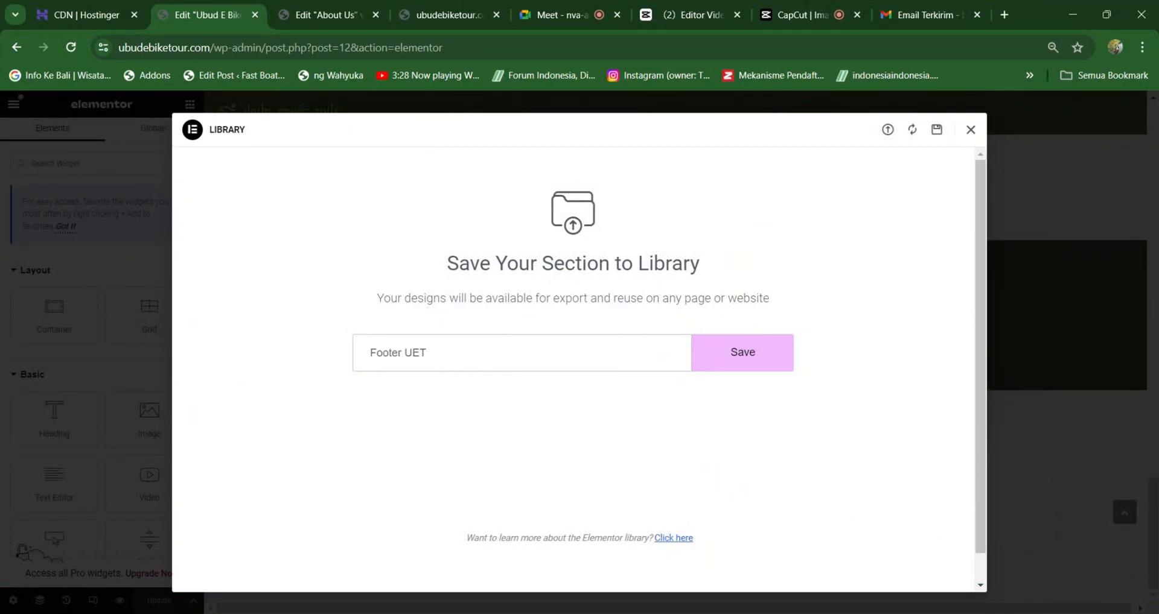
{"action": "left_click", "coordinate": [742, 368]}
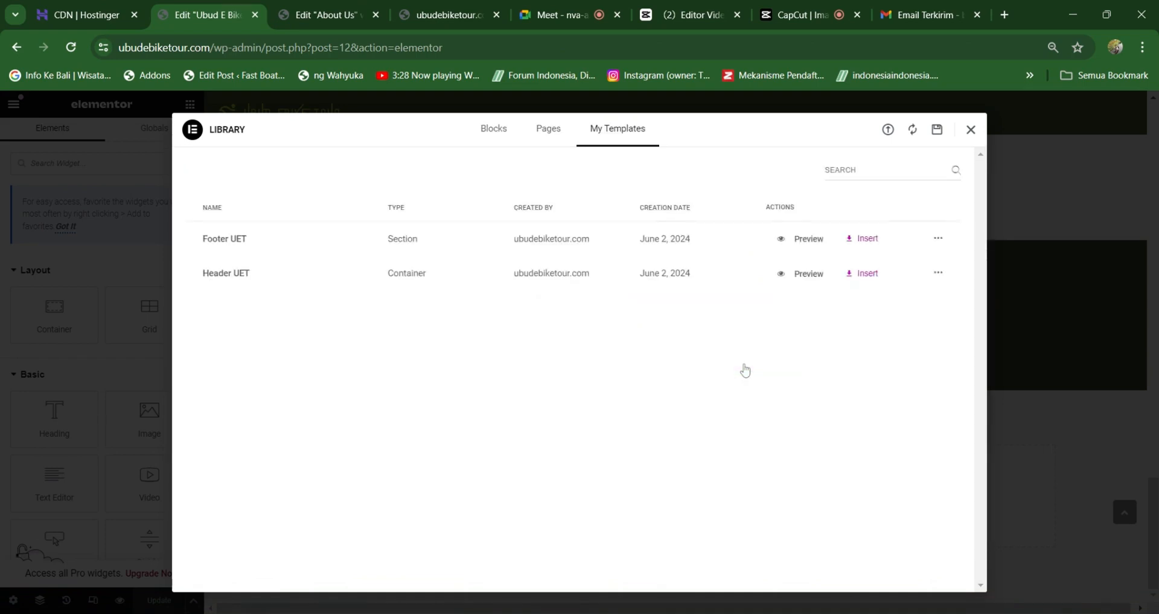
{"action": "left_click", "coordinate": [971, 131]}
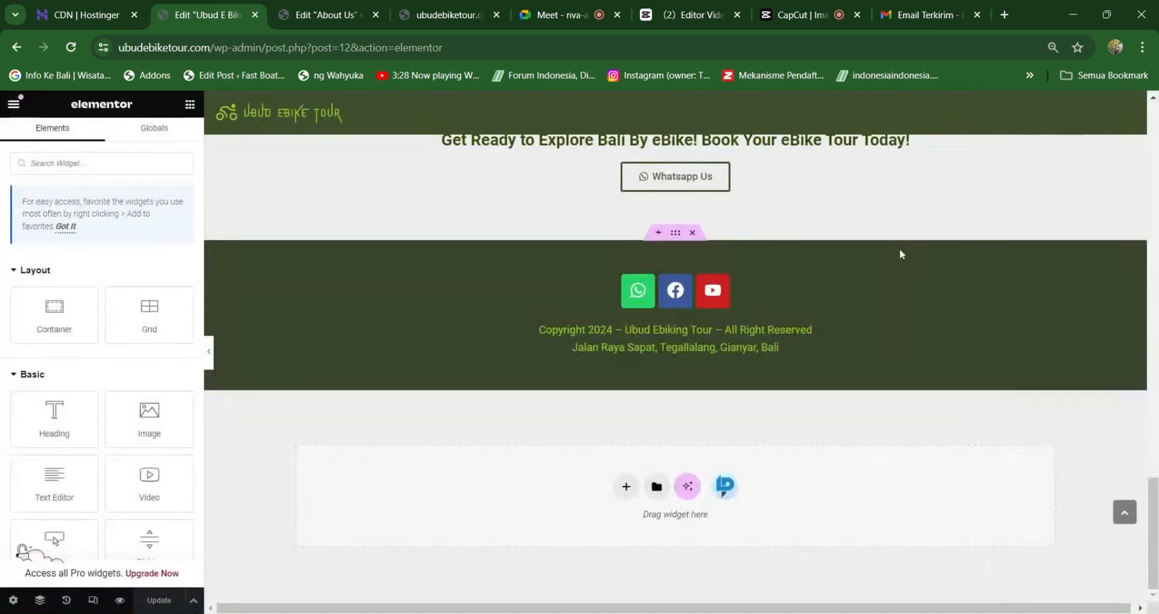
Save the "UBUD EBIKE TOUR" heading and intro text container below the hero as a template named "Judul dan Paragraph".
{"action": "scroll", "coordinate": [822, 382], "scroll_direction": "up", "scroll_amount": 5}
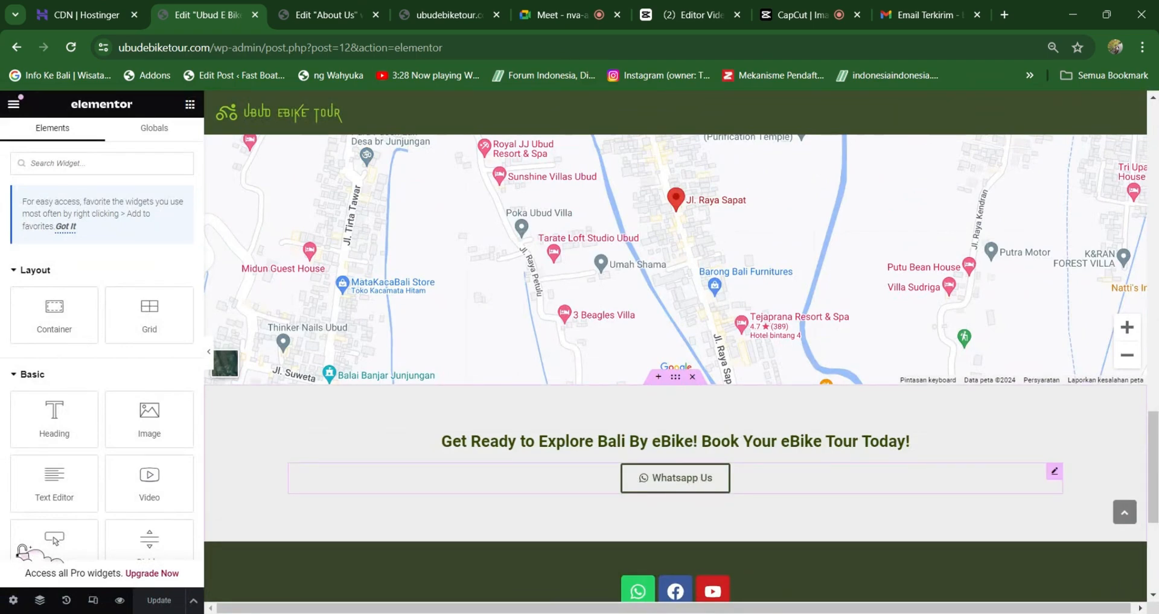
{"action": "scroll", "coordinate": [678, 423], "scroll_direction": "up", "scroll_amount": 3}
{"action": "scroll", "coordinate": [677, 459], "scroll_direction": "down", "scroll_amount": 4}
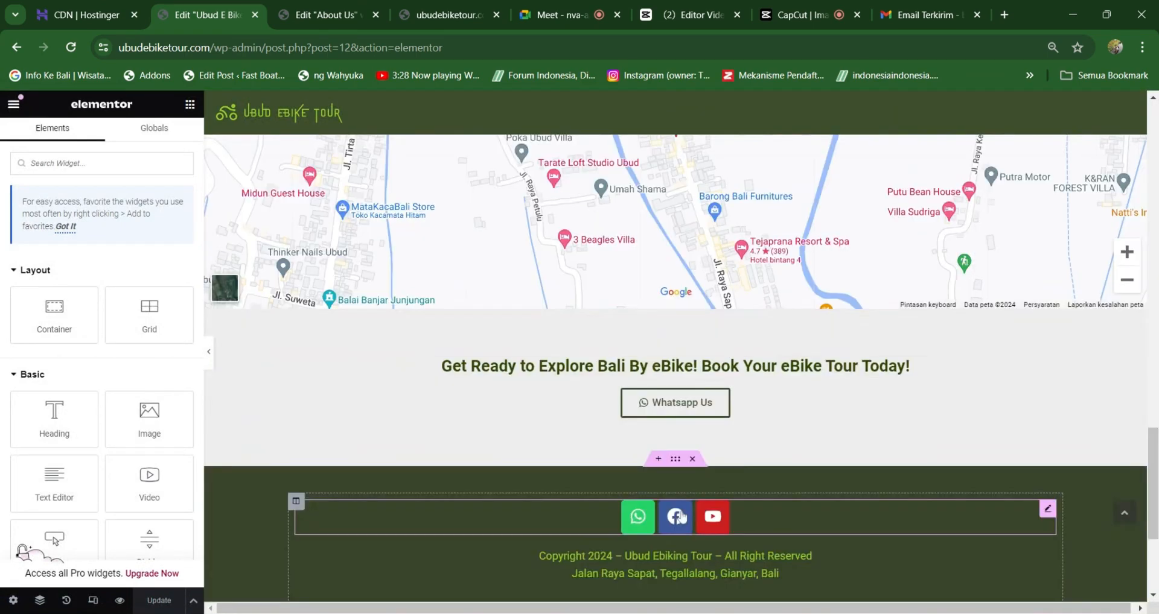
{"action": "scroll", "coordinate": [677, 435], "scroll_direction": "up", "scroll_amount": 15}
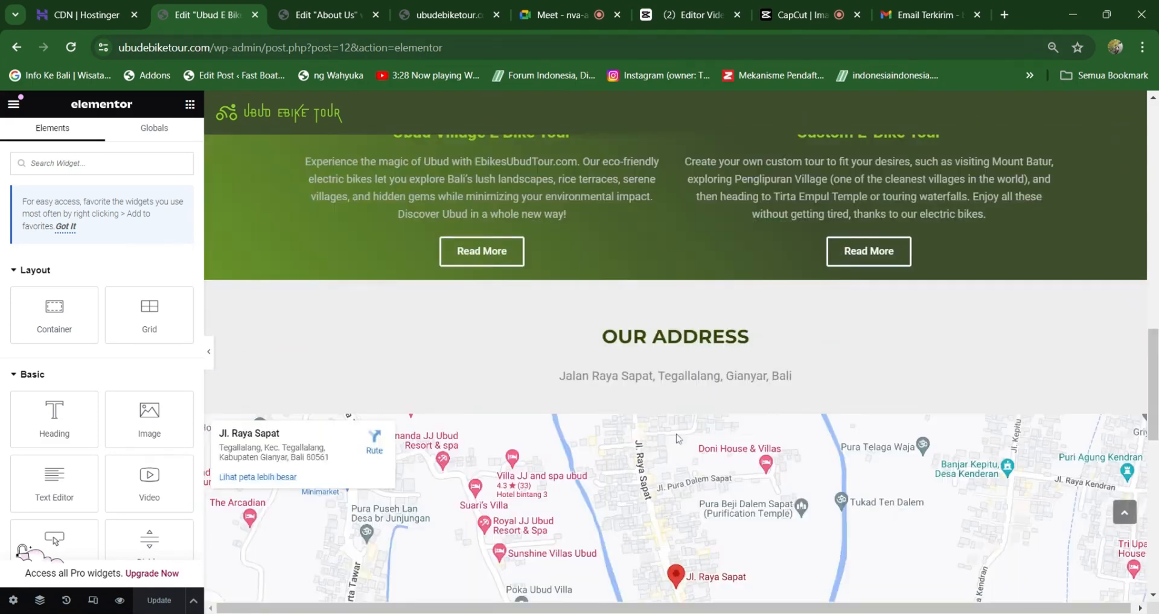
{"action": "scroll", "coordinate": [677, 439], "scroll_direction": "up", "scroll_amount": 2}
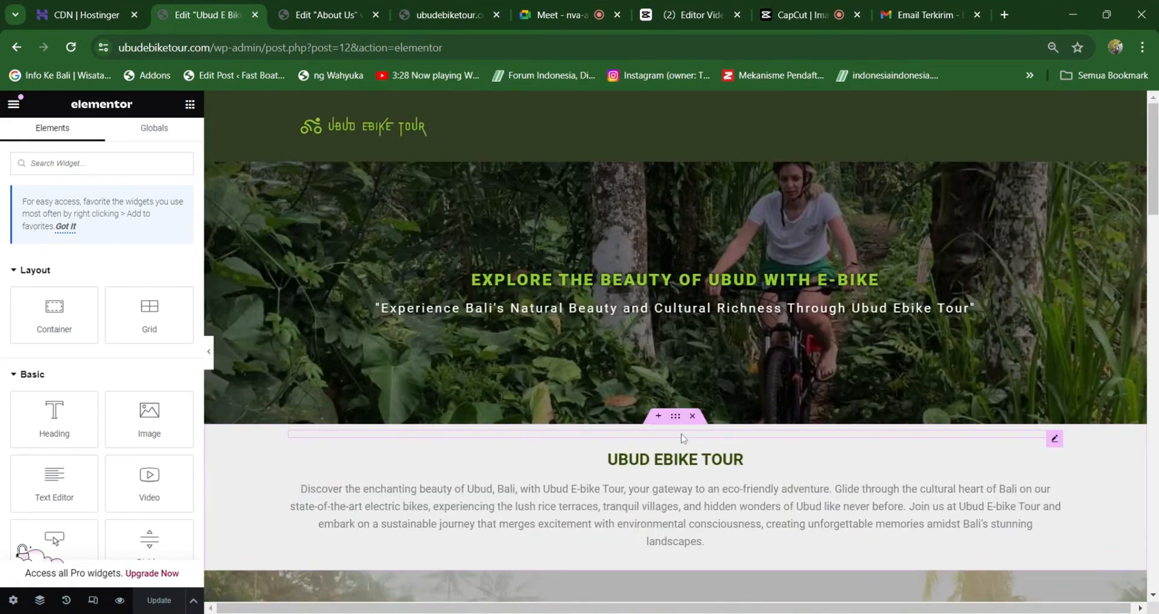
{"action": "left_click", "coordinate": [675, 416]}
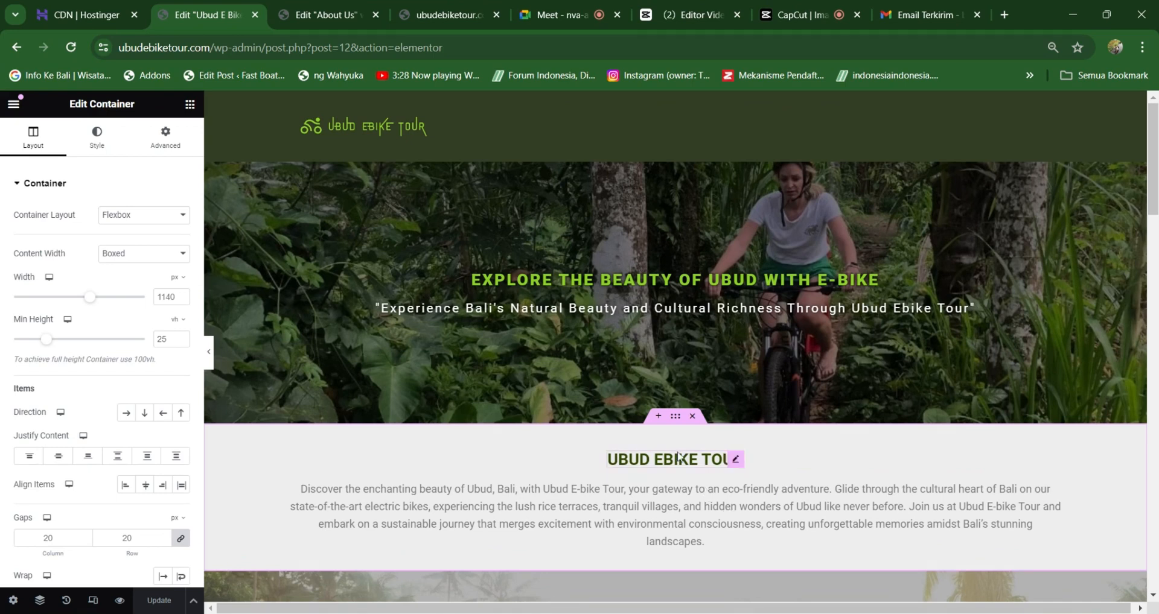
{"action": "right_click", "coordinate": [673, 420]}
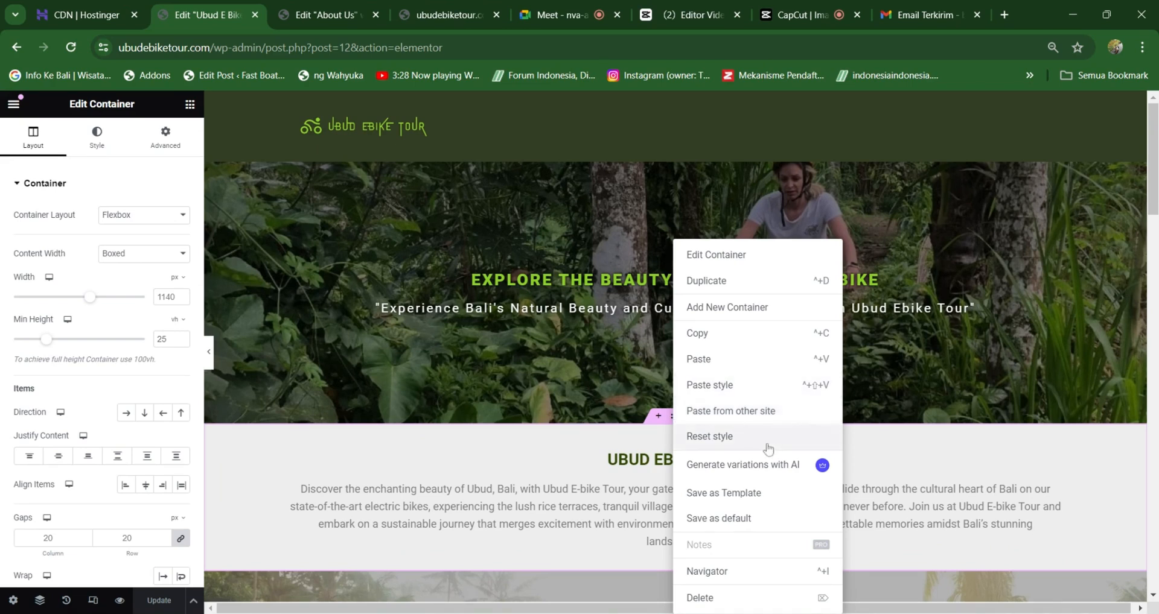
{"action": "left_click", "coordinate": [752, 495]}
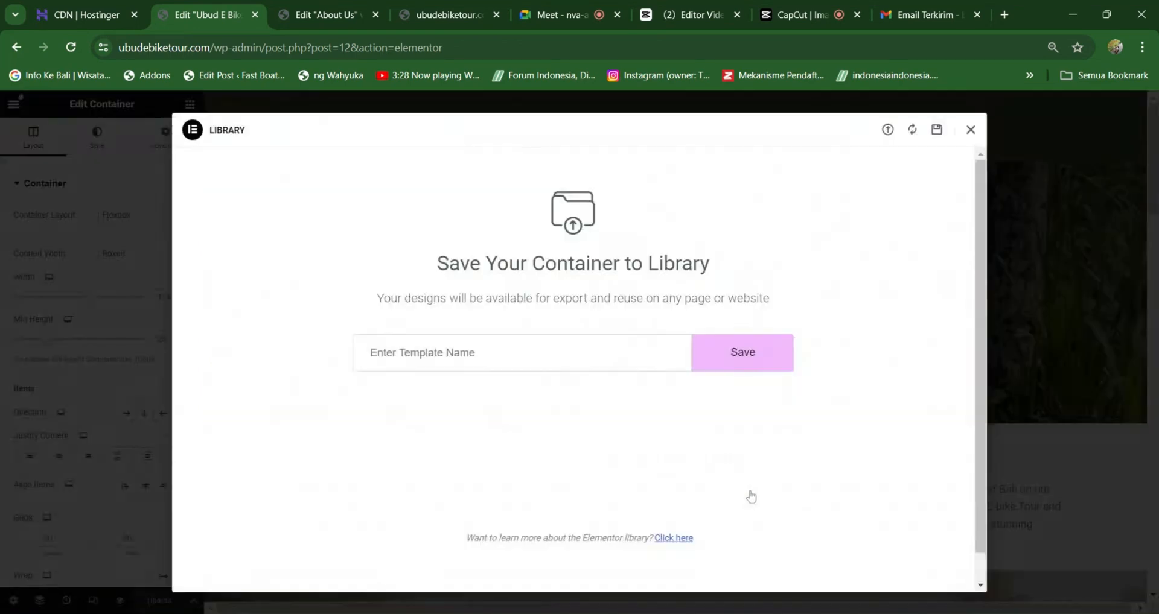
{"action": "left_click", "coordinate": [522, 353]}
{"action": "type", "text": "Judul "}
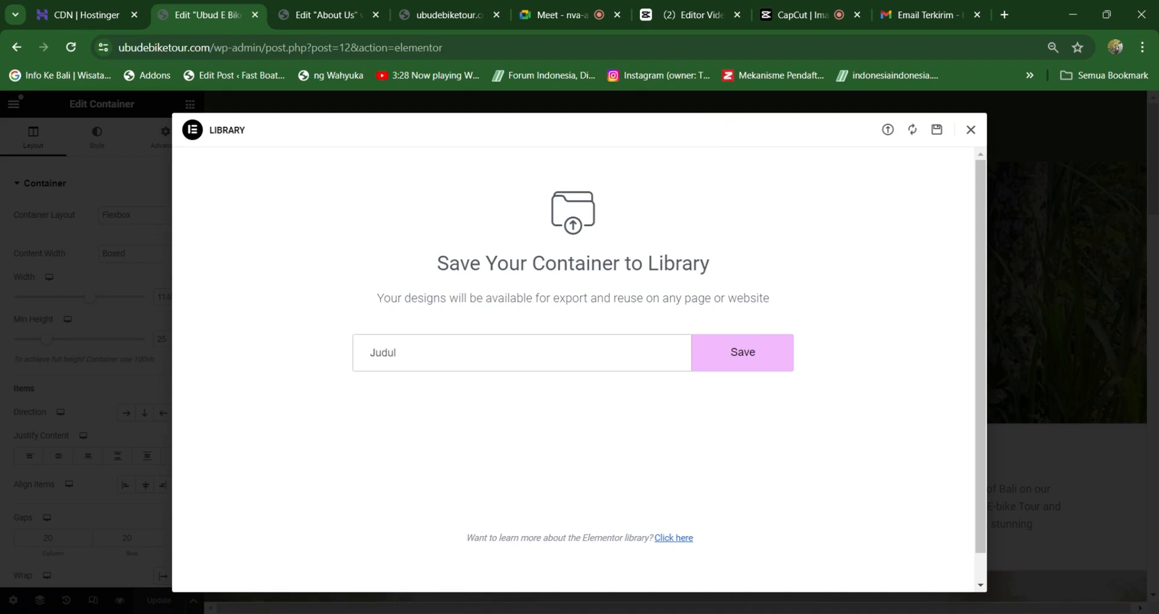
{"action": "type", "text": "dan Paragraph"}
{"action": "left_click", "coordinate": [740, 362]}
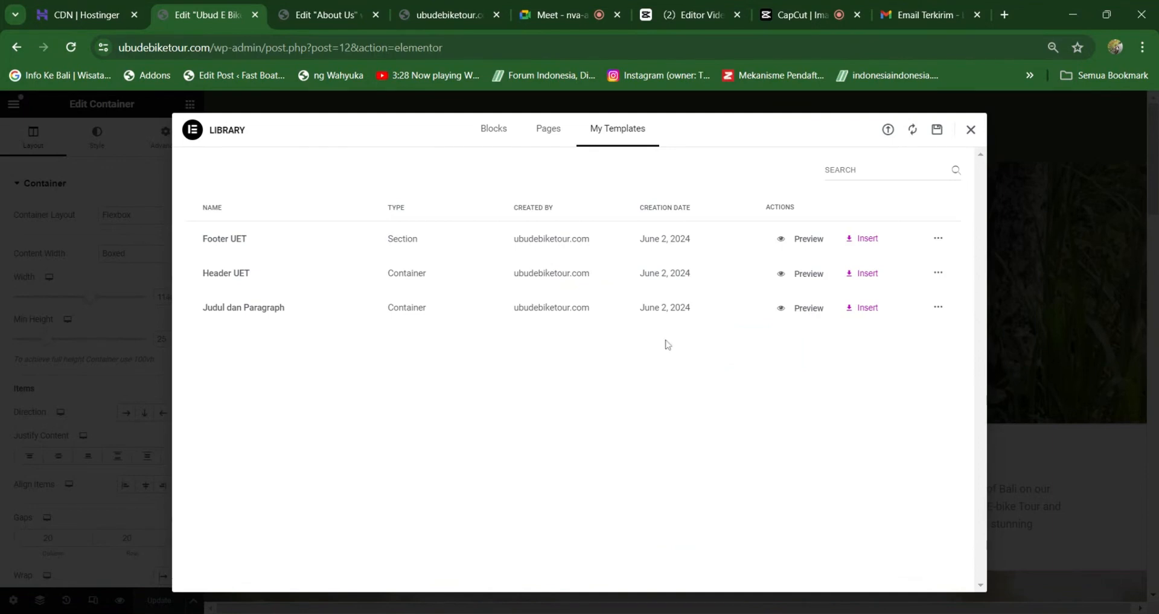
{"action": "left_click", "coordinate": [969, 130]}
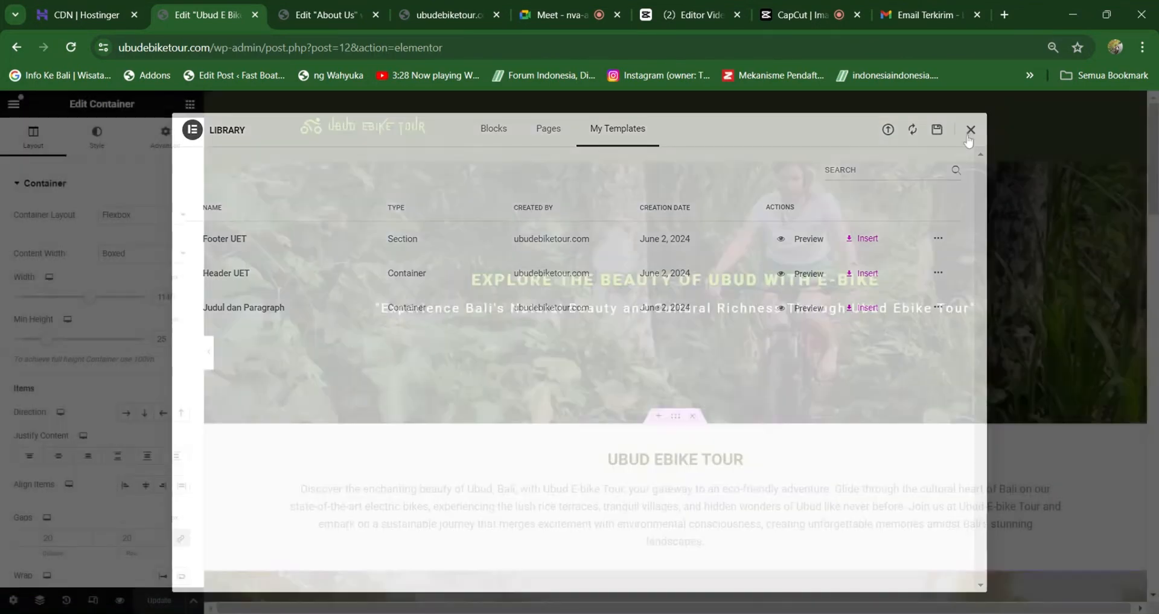
Return to the About Us page in the Elementor editor and publish it.
{"action": "left_click", "coordinate": [337, 16]}
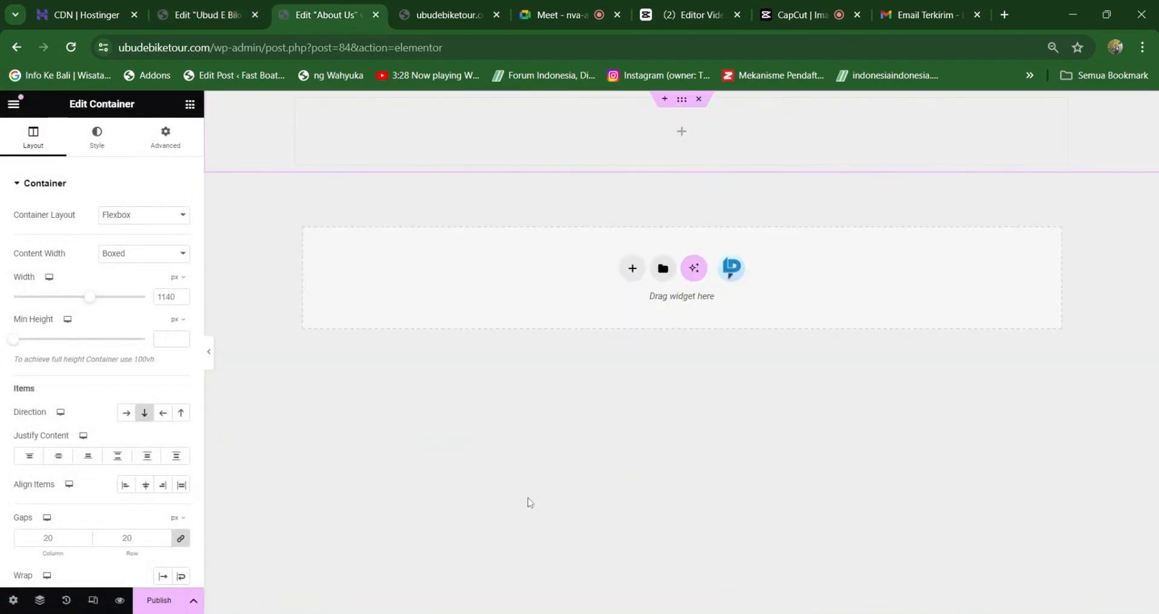
{"action": "left_click", "coordinate": [159, 600]}
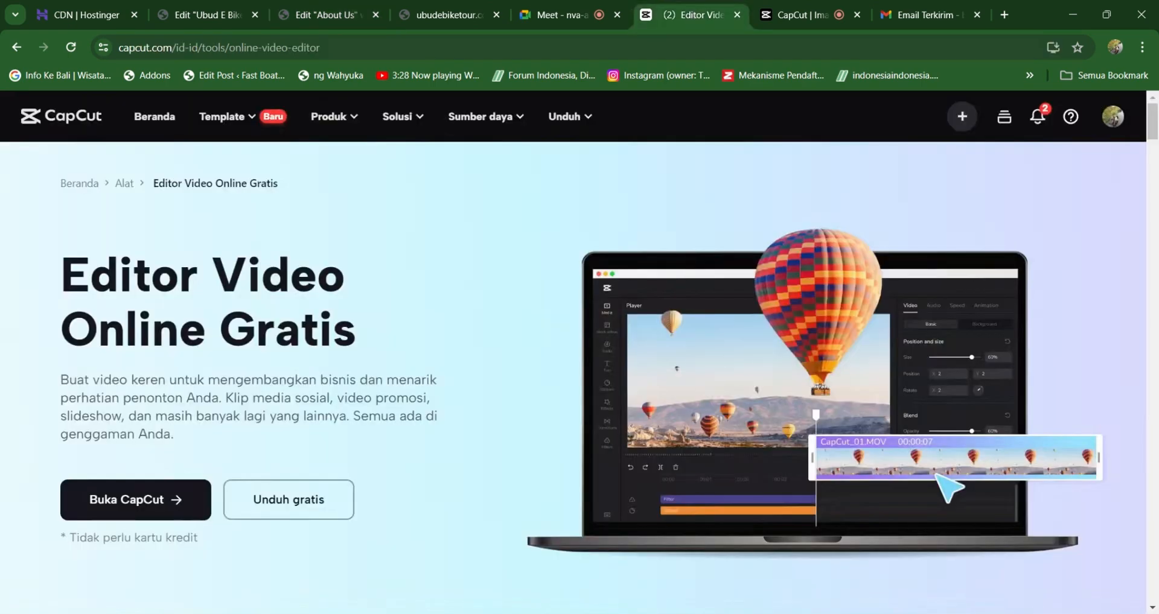
{"action": "left_click", "coordinate": [787, 16]}
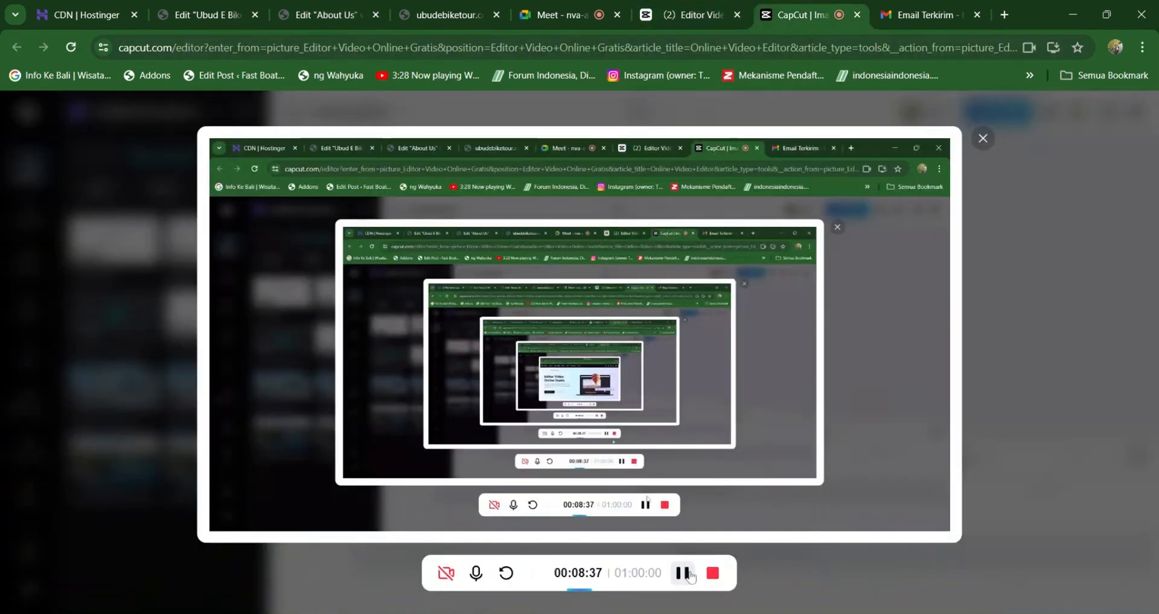
In the Ubud E Bike Tour homepage editor, save the hero container with the cyclist background as a template named "Hero".
{"action": "left_click", "coordinate": [207, 15]}
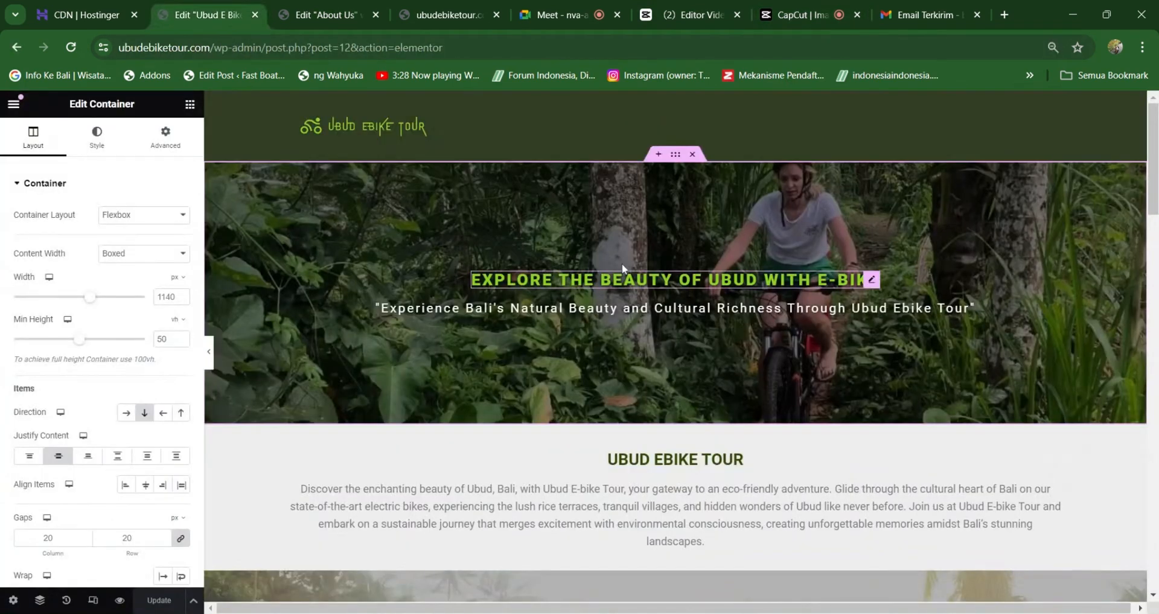
{"action": "right_click", "coordinate": [677, 159]}
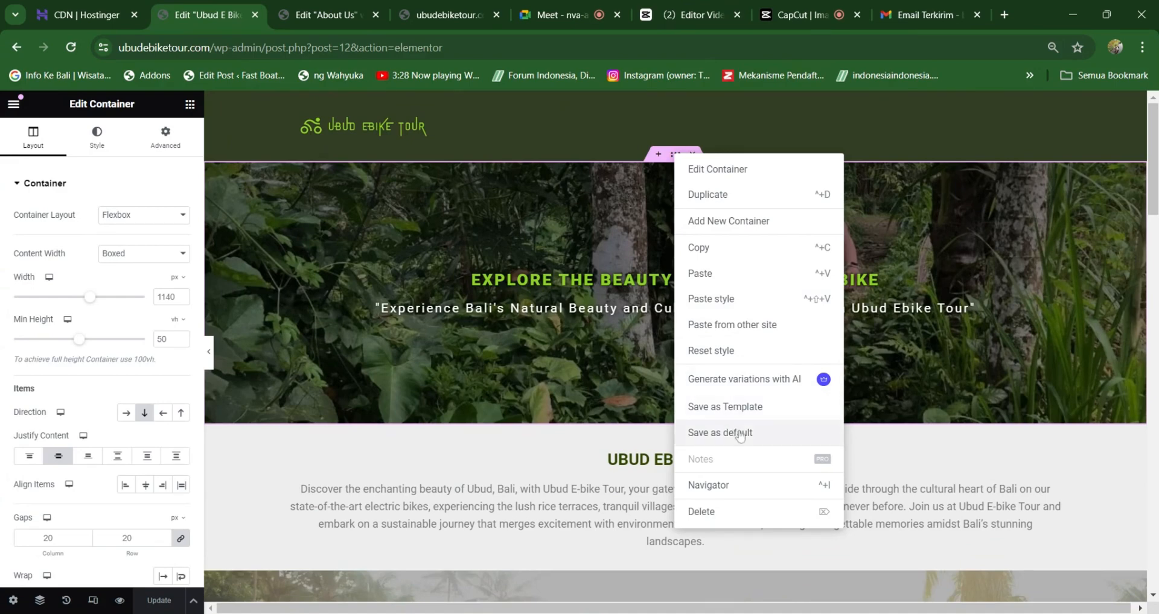
{"action": "left_click", "coordinate": [740, 412]}
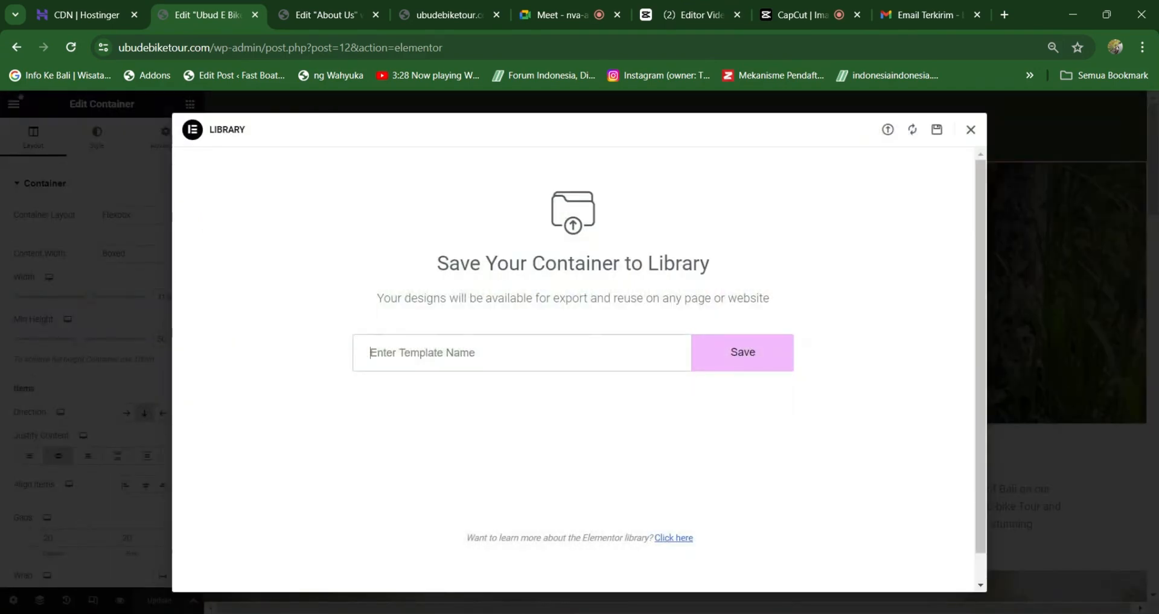
{"action": "type", "text": "Hero"}
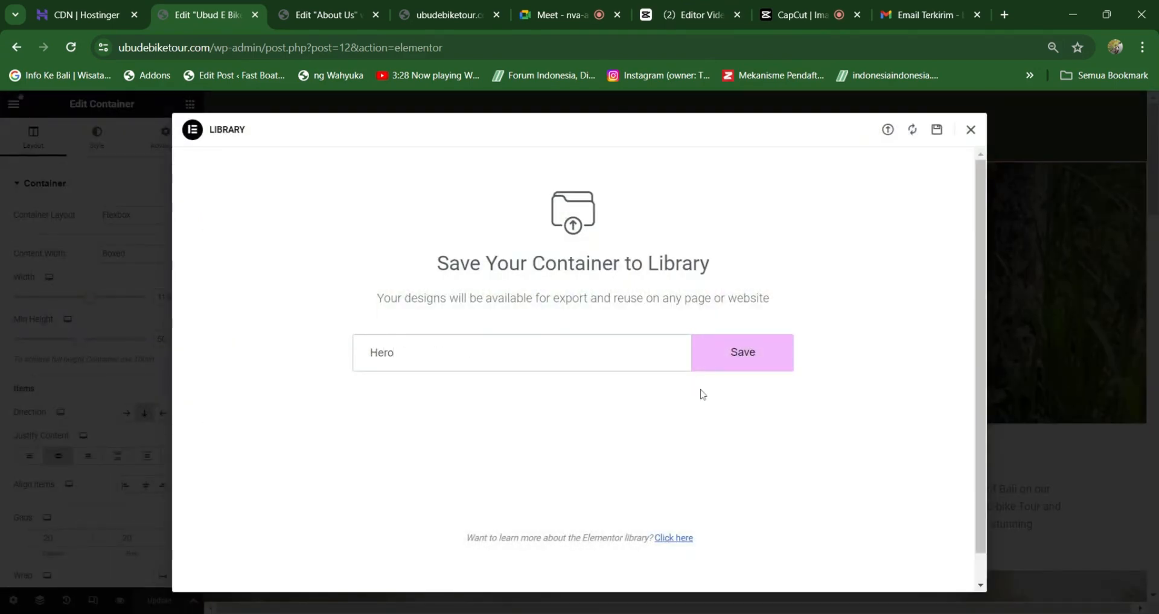
{"action": "left_click", "coordinate": [754, 353]}
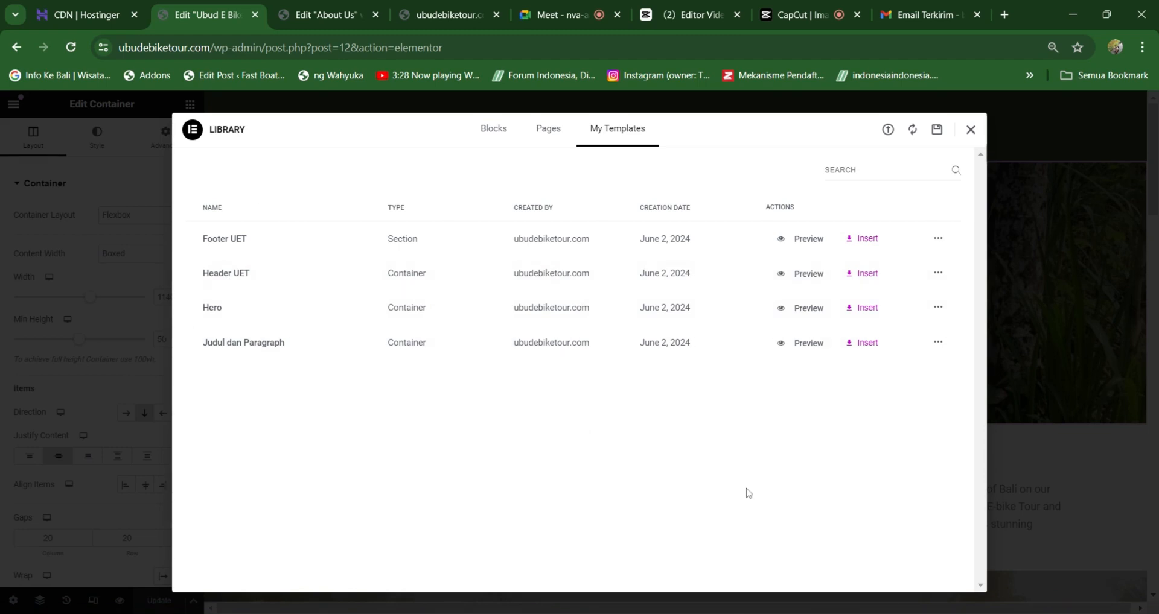
Switch to the About Us page editor and insert the saved "Header UET" template, applying its settings.
{"action": "left_click", "coordinate": [329, 14]}
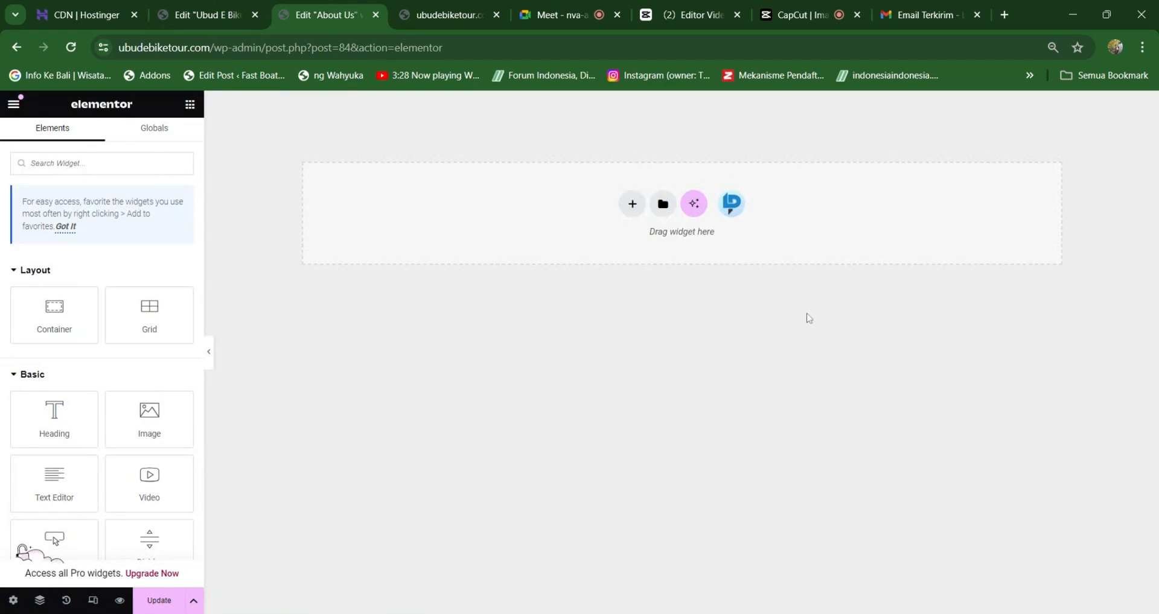
{"action": "left_click", "coordinate": [663, 204]}
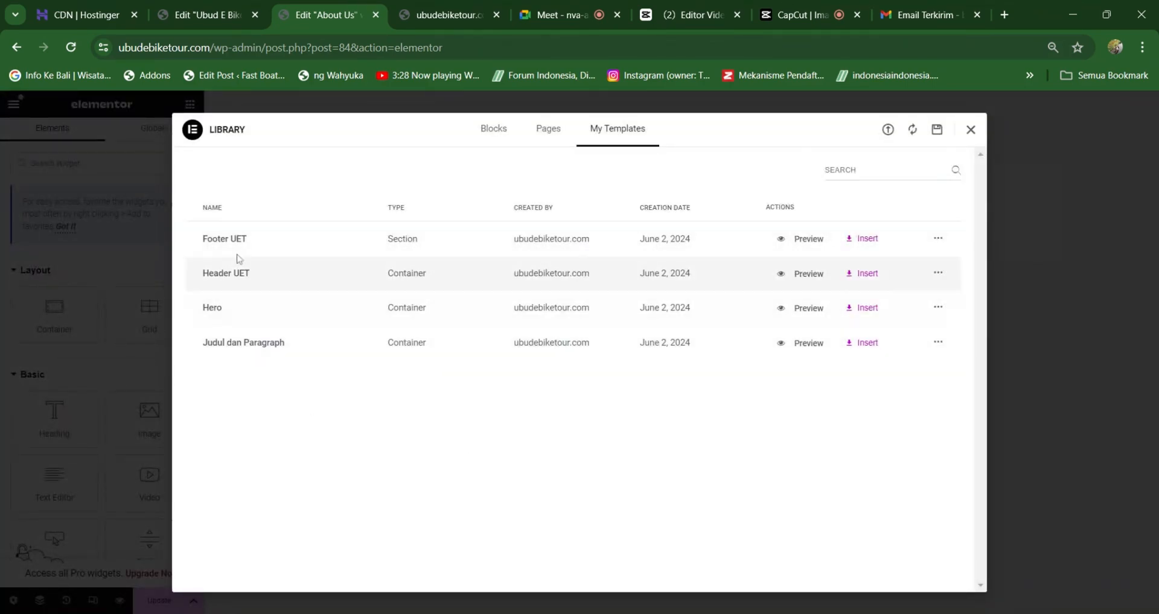
{"action": "left_click", "coordinate": [864, 274]}
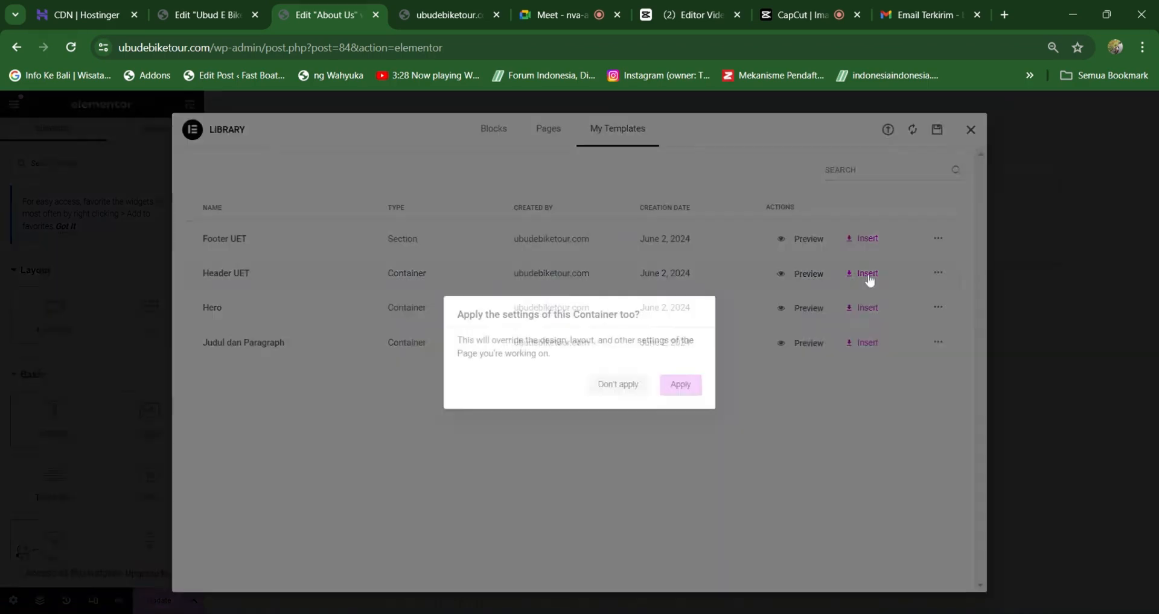
{"action": "left_click", "coordinate": [679, 386]}
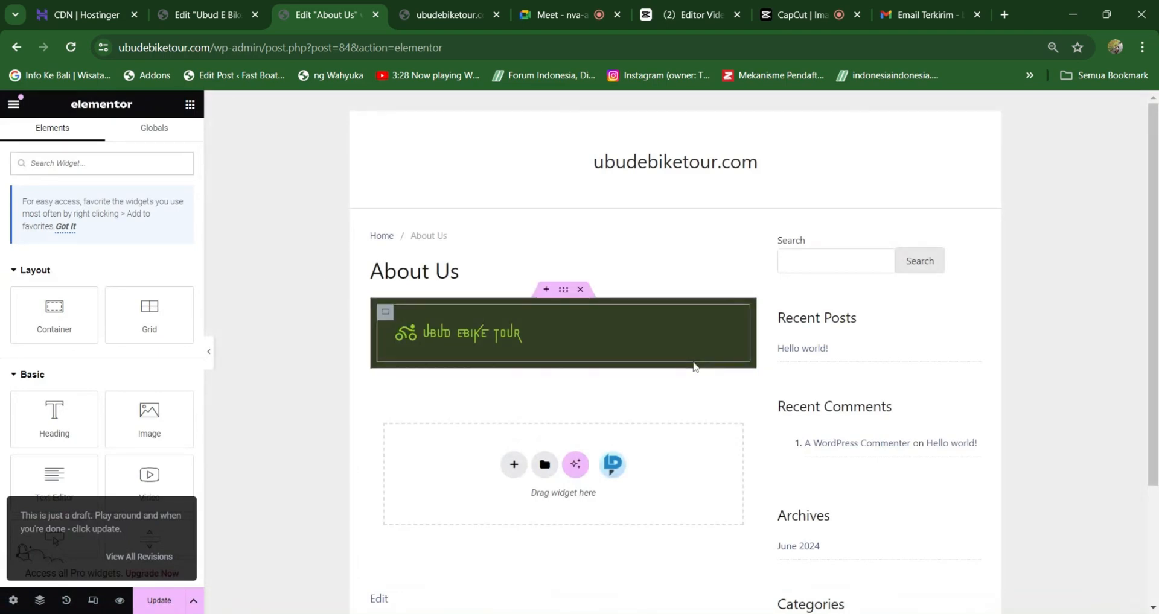
Insert the saved "Hero" template below the header on the About Us page, applying its settings.
{"action": "left_click", "coordinate": [546, 466]}
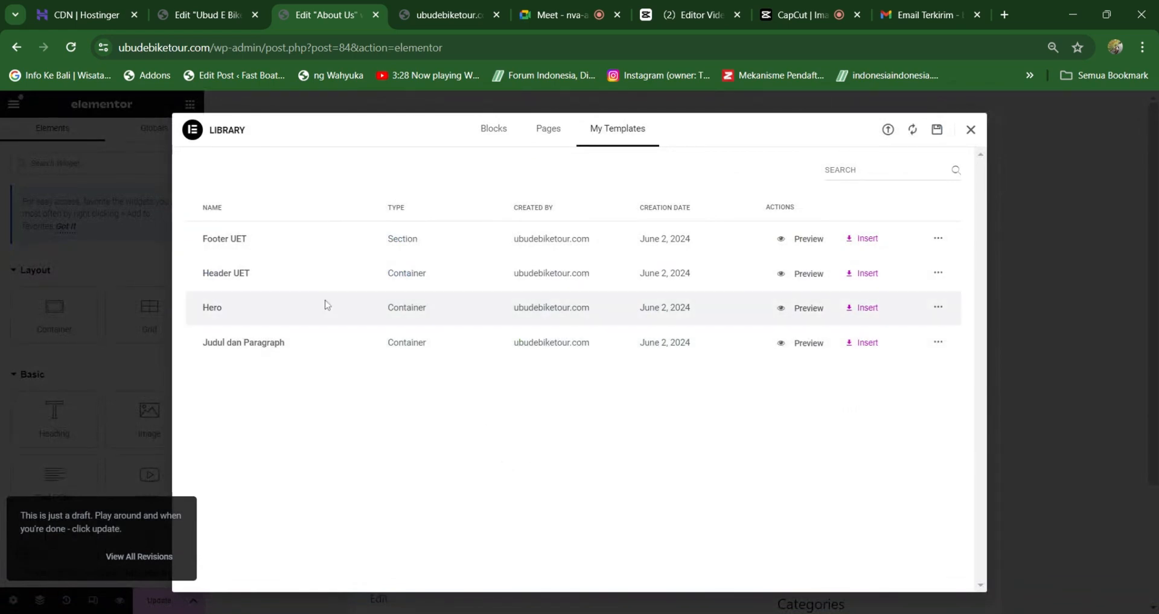
{"action": "left_click", "coordinate": [867, 311]}
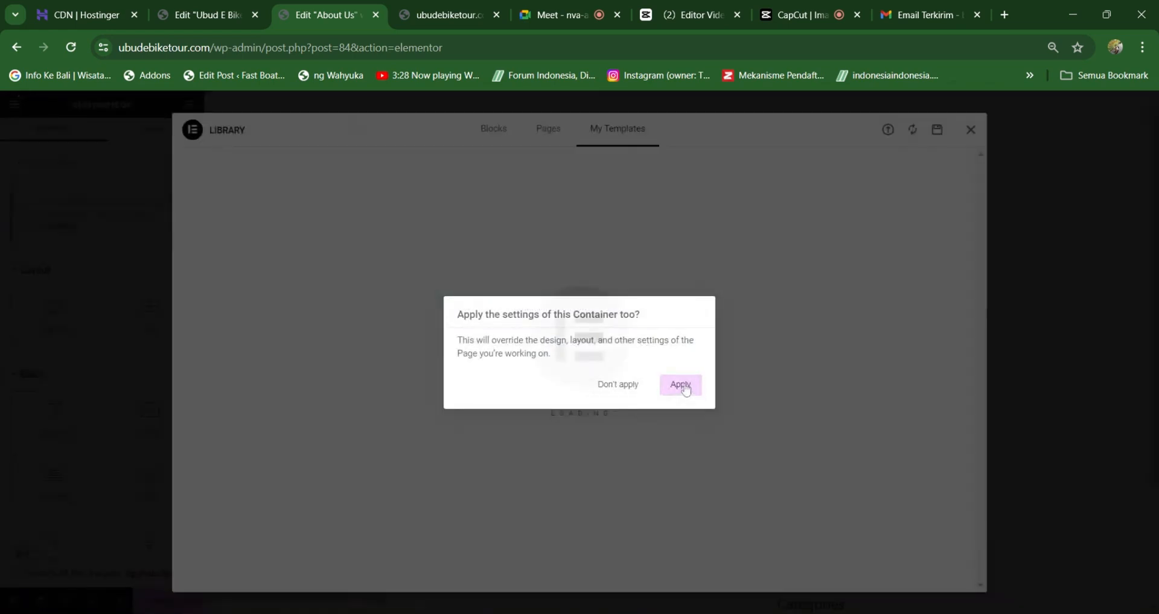
{"action": "left_click", "coordinate": [682, 387]}
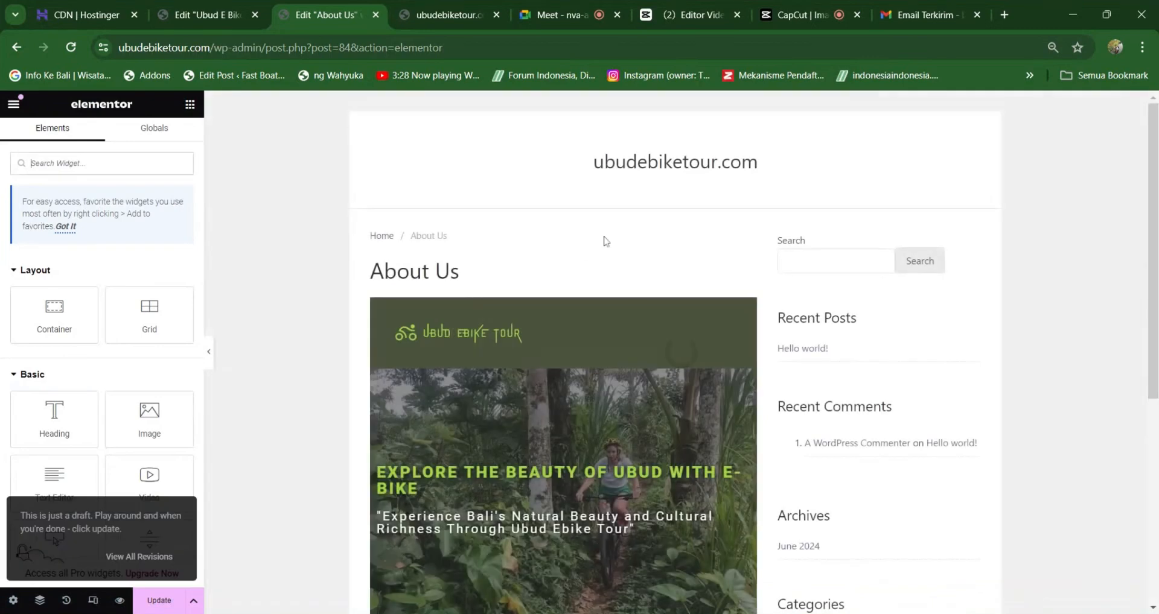
Insert the saved "Judul dan Paragraph" template below the hero section, applying its settings.
{"action": "scroll", "coordinate": [654, 408], "scroll_direction": "down", "scroll_amount": 6}
{"action": "left_click", "coordinate": [545, 364]}
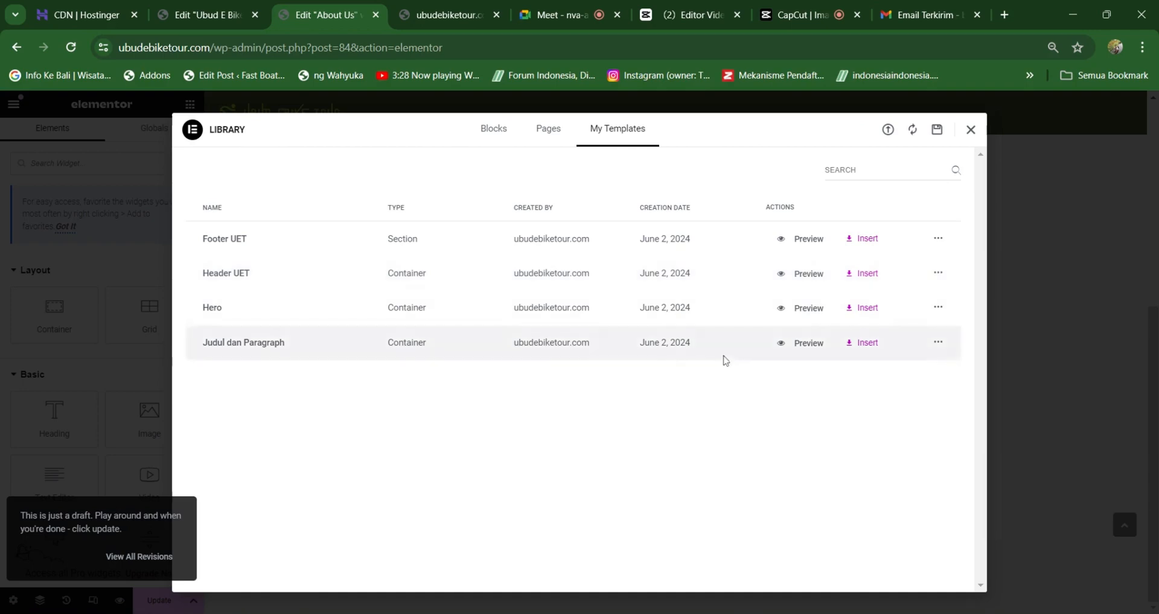
{"action": "left_click", "coordinate": [863, 343]}
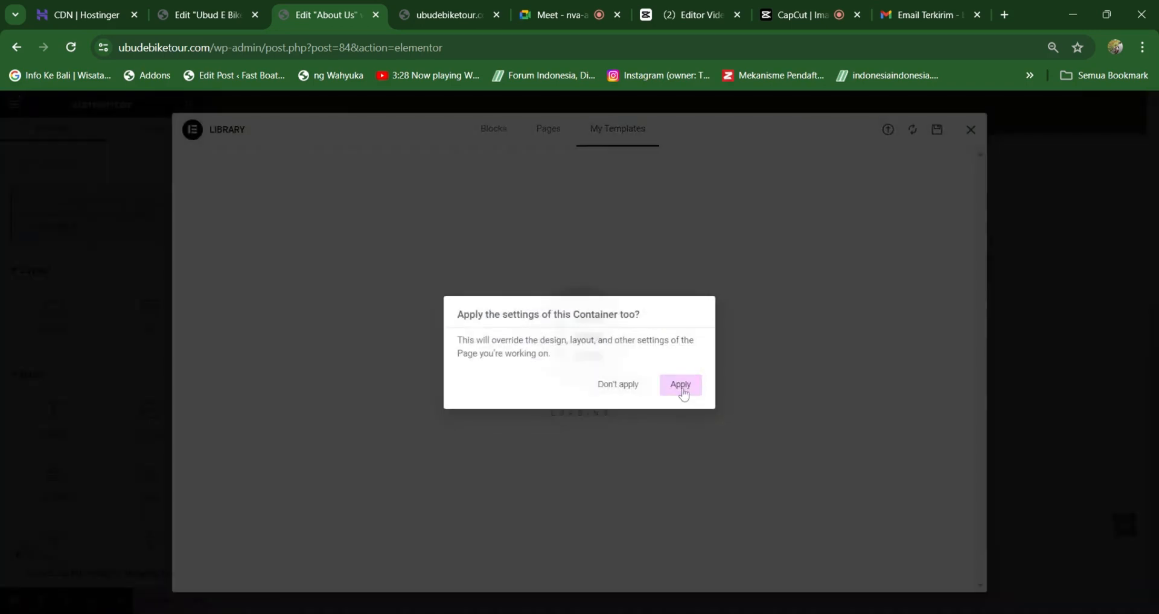
{"action": "left_click", "coordinate": [682, 389]}
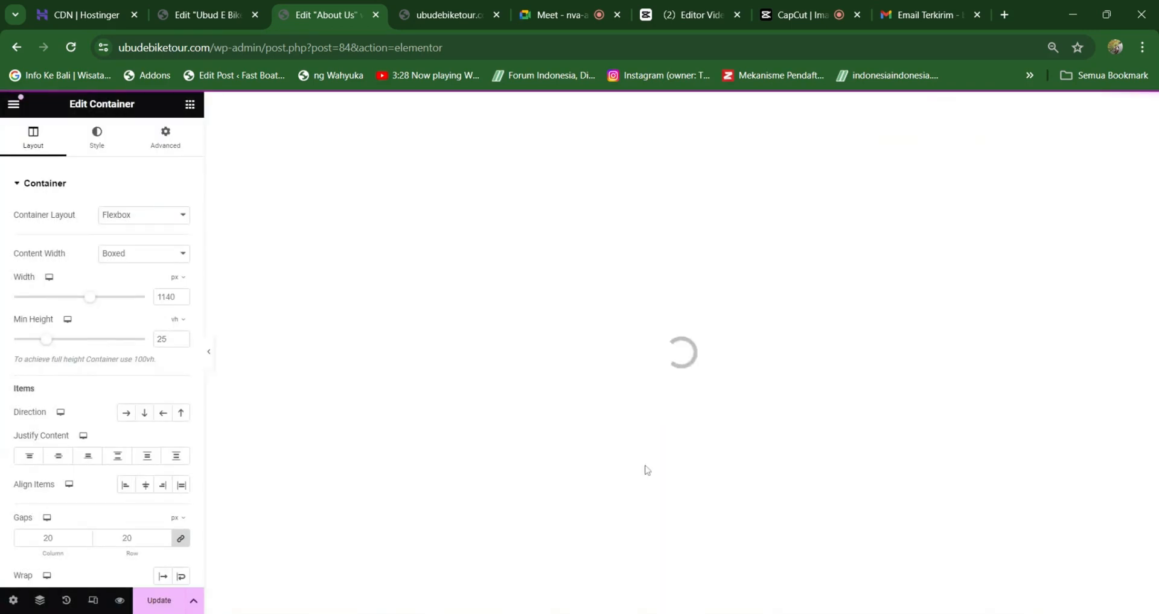
Insert the saved "Footer UET" template below the intro text, applying its settings.
{"action": "scroll", "coordinate": [530, 489], "scroll_direction": "down", "scroll_amount": 6}
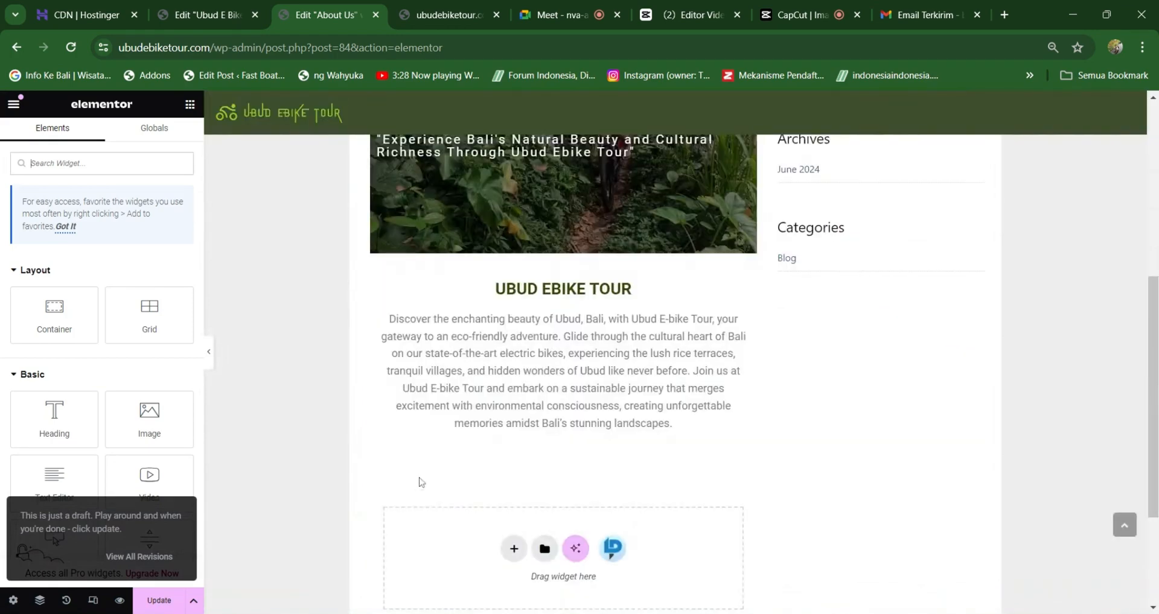
{"action": "left_click", "coordinate": [545, 550]}
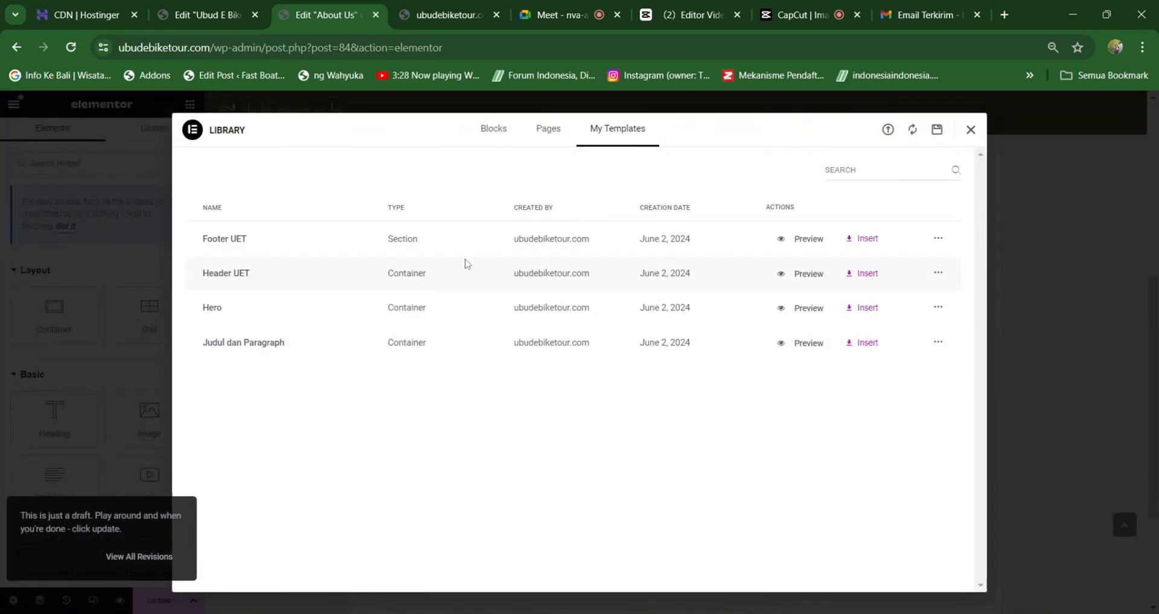
{"action": "left_click", "coordinate": [863, 239]}
{"action": "left_click", "coordinate": [680, 384]}
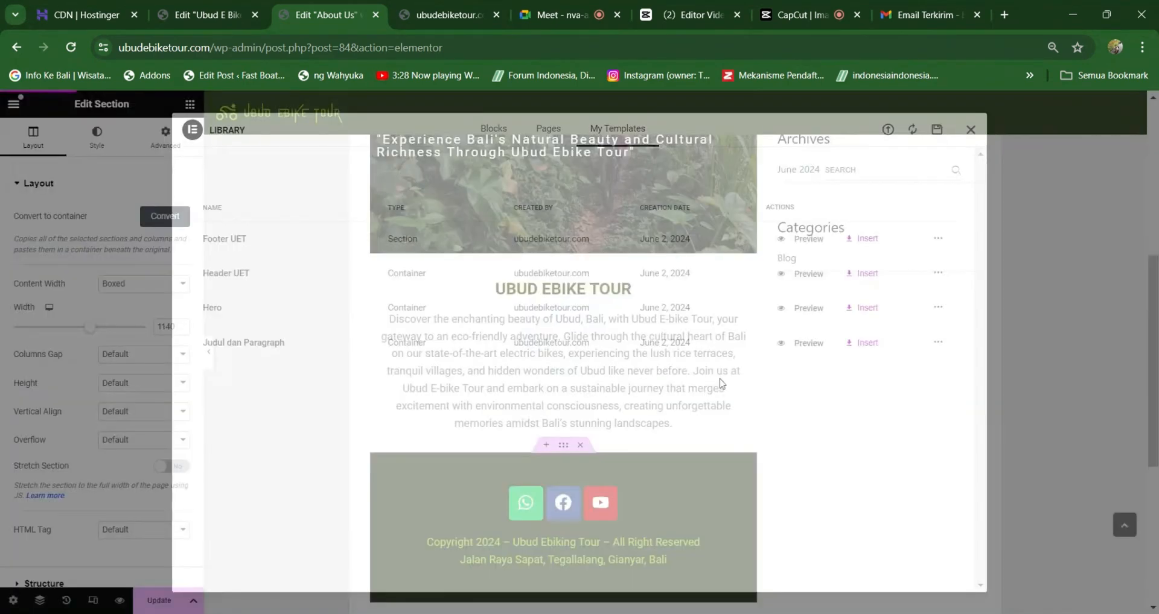
{"action": "scroll", "coordinate": [705, 360], "scroll_direction": "down", "scroll_amount": 3}
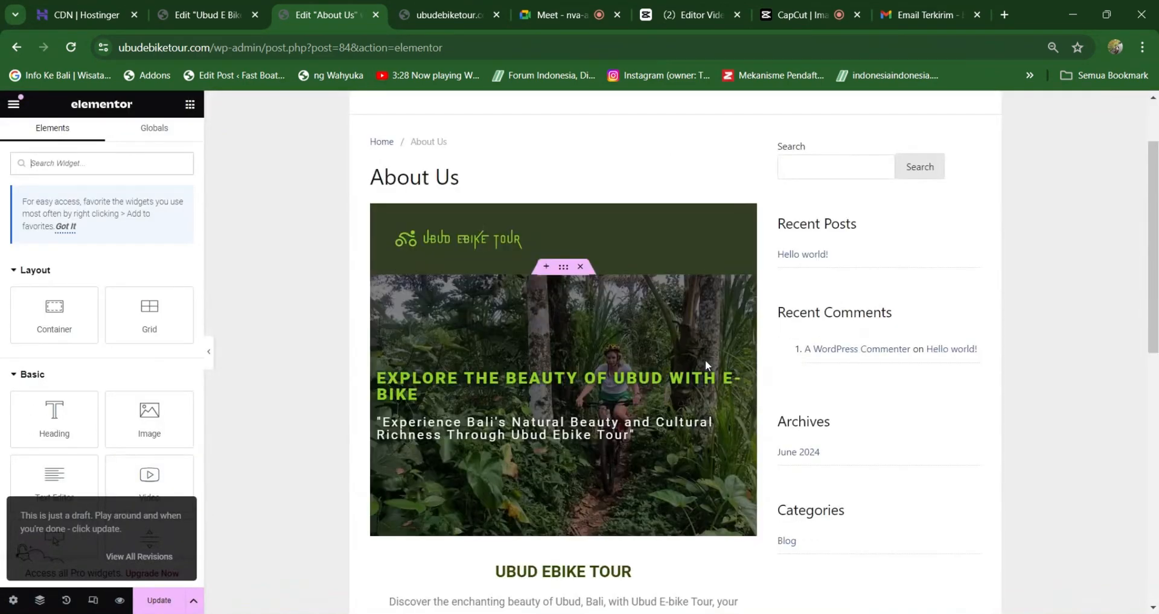
In the page settings, change the About Us page layout to a full-width one without the theme's header, title and sidebar.
{"action": "left_click", "coordinate": [13, 600]}
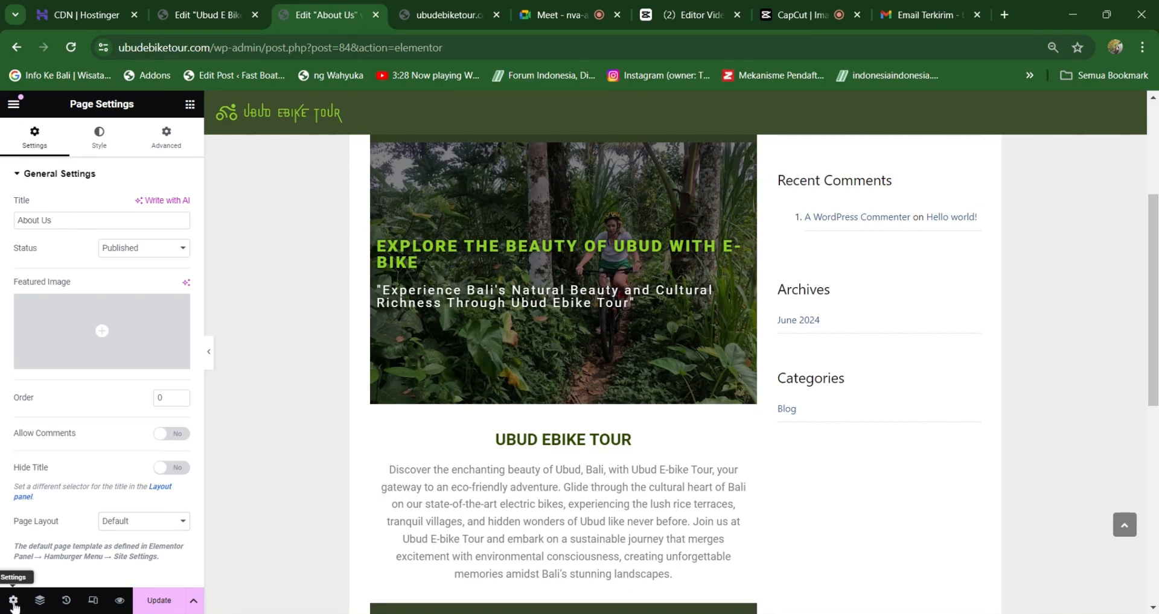
{"action": "left_click", "coordinate": [152, 519]}
{"action": "left_click", "coordinate": [154, 429]}
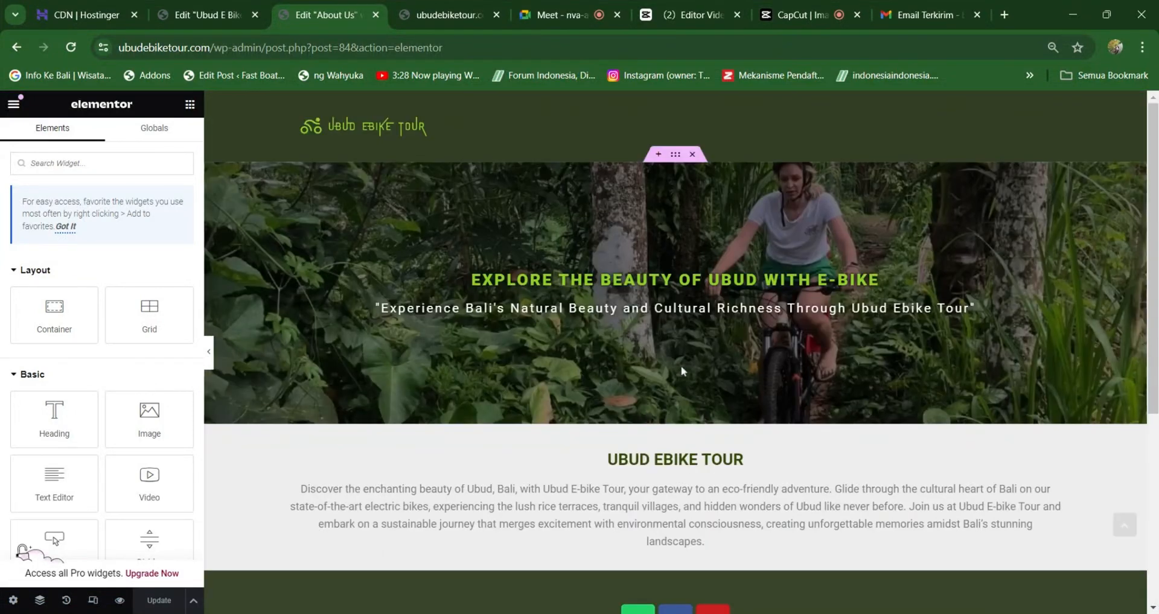
Replace the title of the hero's main heading with "About Us".
{"action": "left_click", "coordinate": [673, 282]}
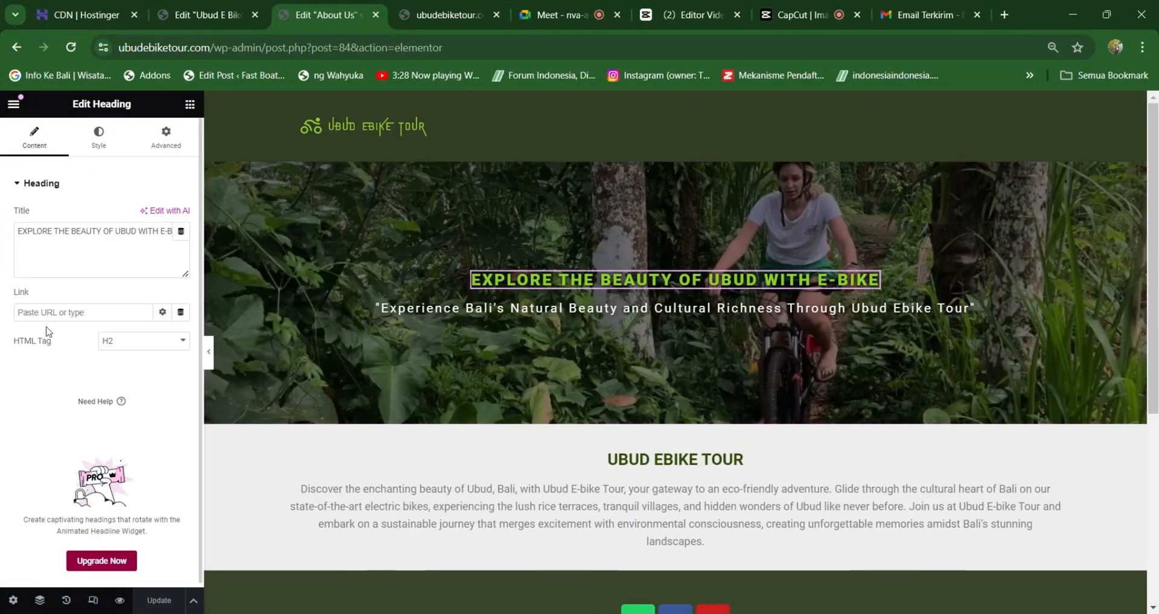
{"action": "left_click", "coordinate": [108, 231]}
{"action": "key", "text": "ctrl+a"}
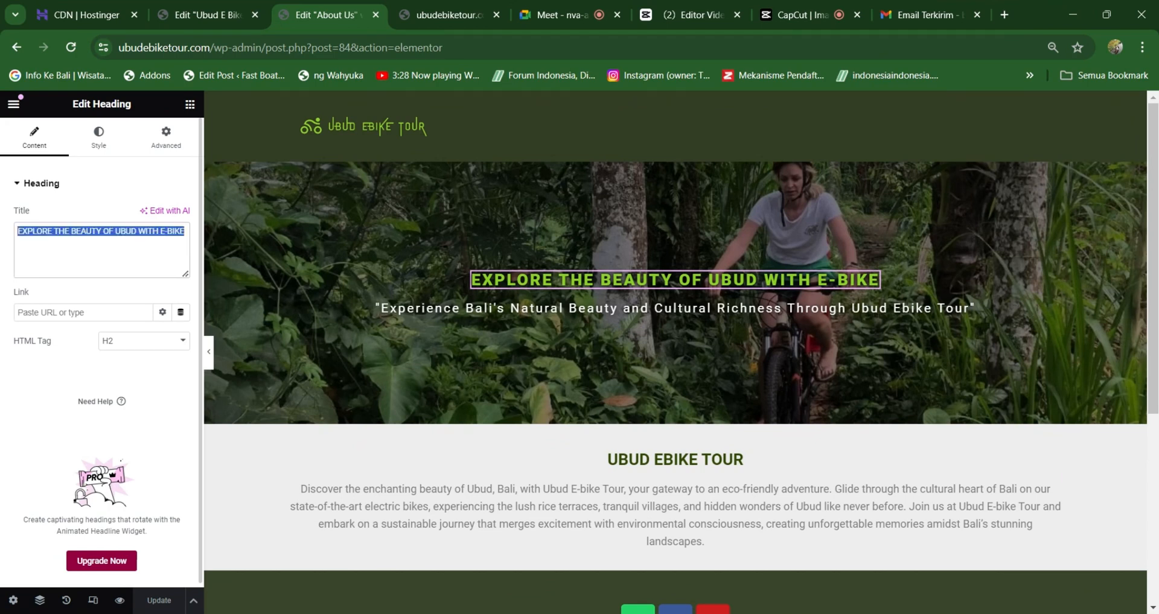
{"action": "type", "text": "Ab"}
{"action": "type", "text": "ou"}
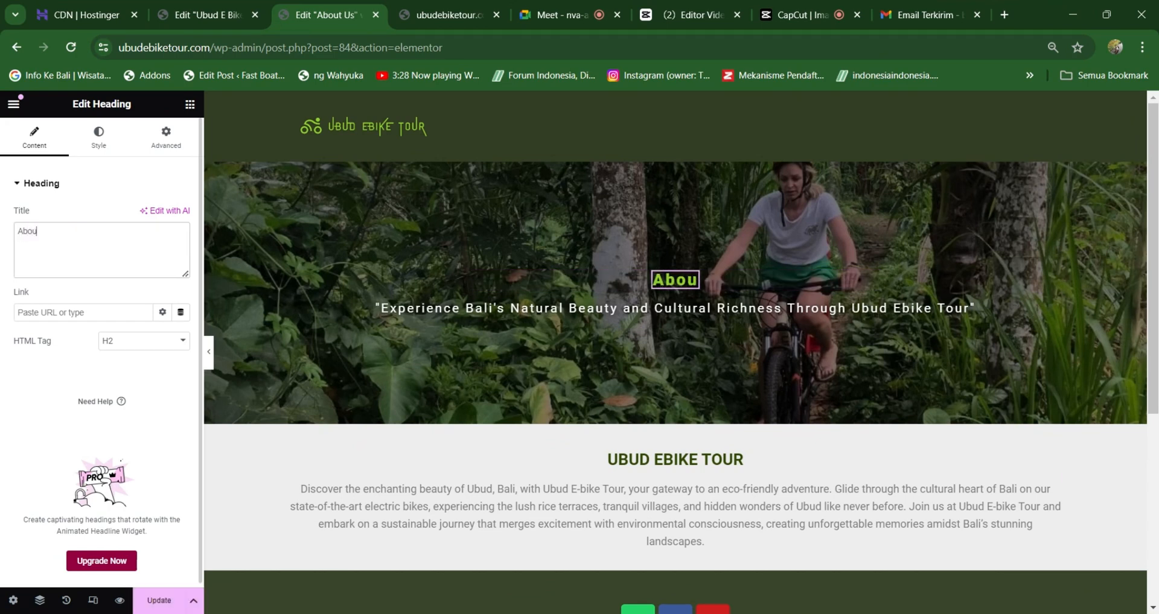
{"action": "type", "text": "t Us"}
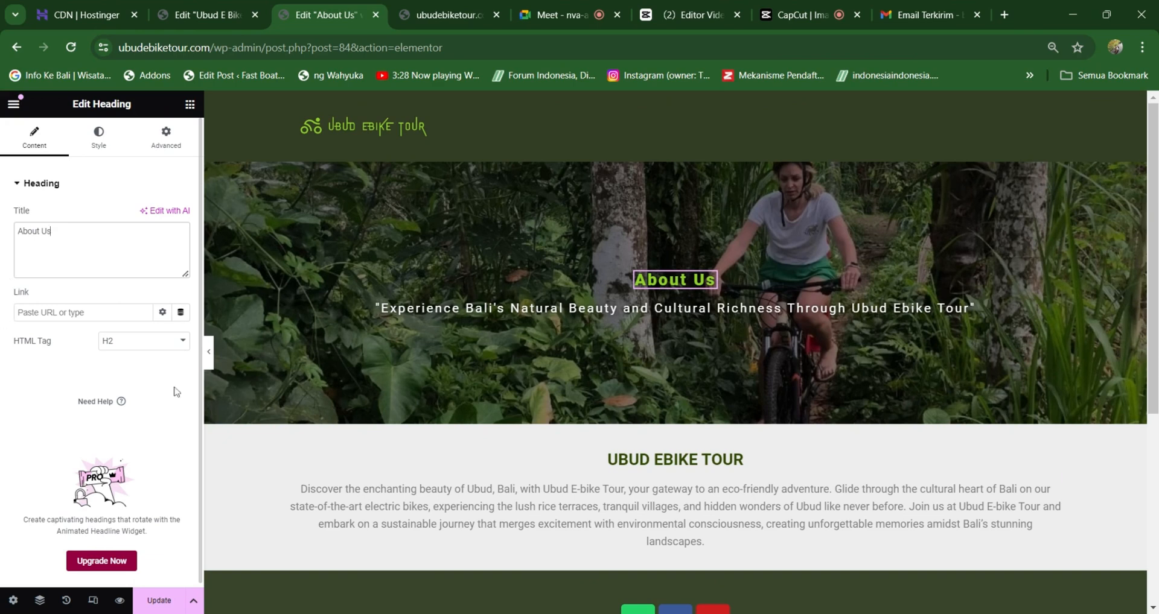
Replace the text inside the quotation marks of the hero's subheading with "Abou Ubud Ebike Tour" and update the page.
{"action": "left_click", "coordinate": [384, 306]}
{"action": "left_click_drag", "start_coordinate": [377, 308], "coordinate": [1024, 392]}
{"action": "type", "text": "Aboutr"}
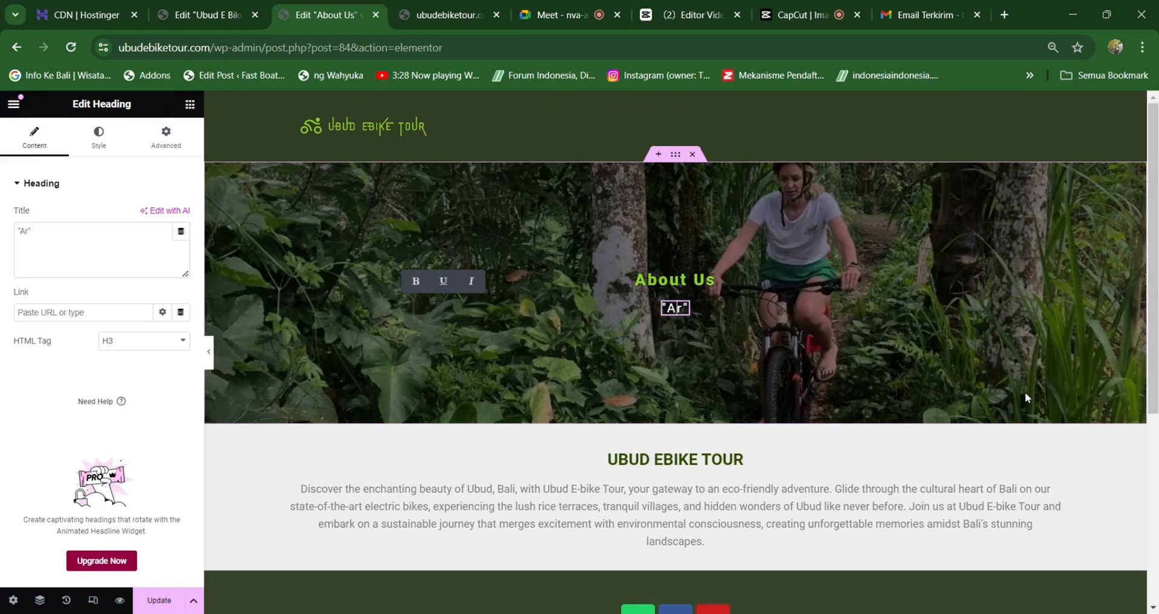
{"action": "key", "text": "BackSpace"}
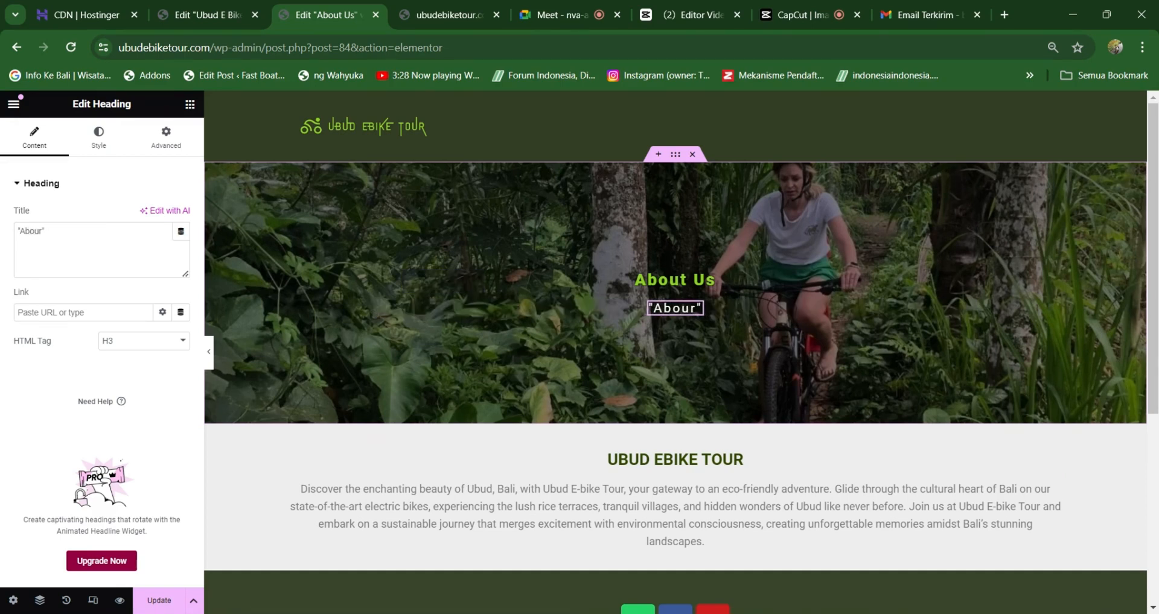
{"action": "key", "text": "Delete"}
{"action": "type", "text": "Ubud "}
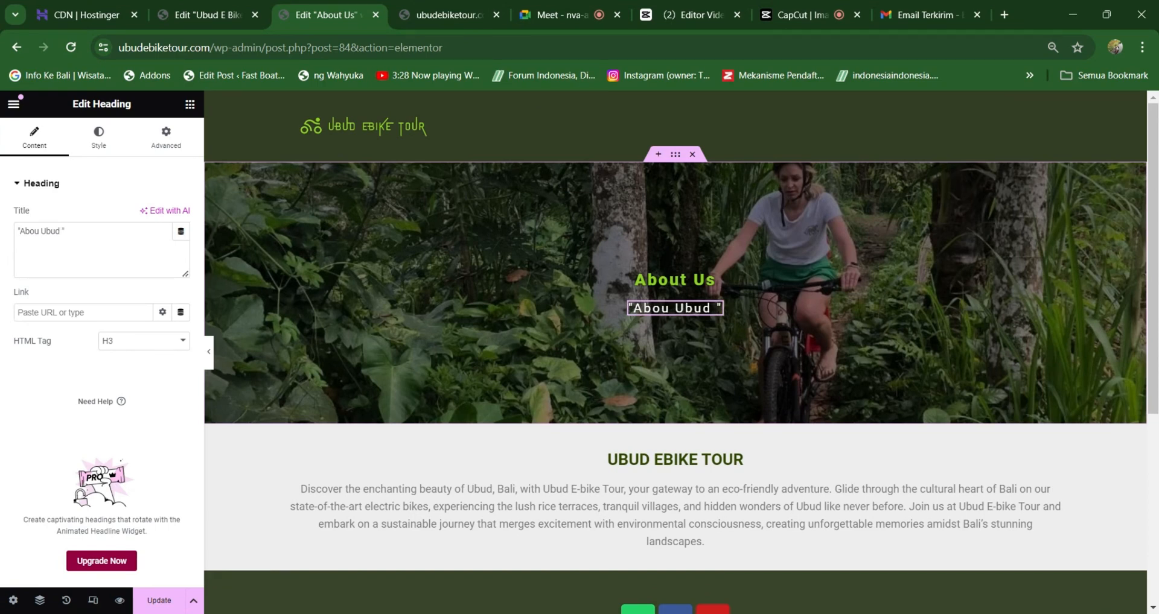
{"action": "type", "text": "Ebike T"}
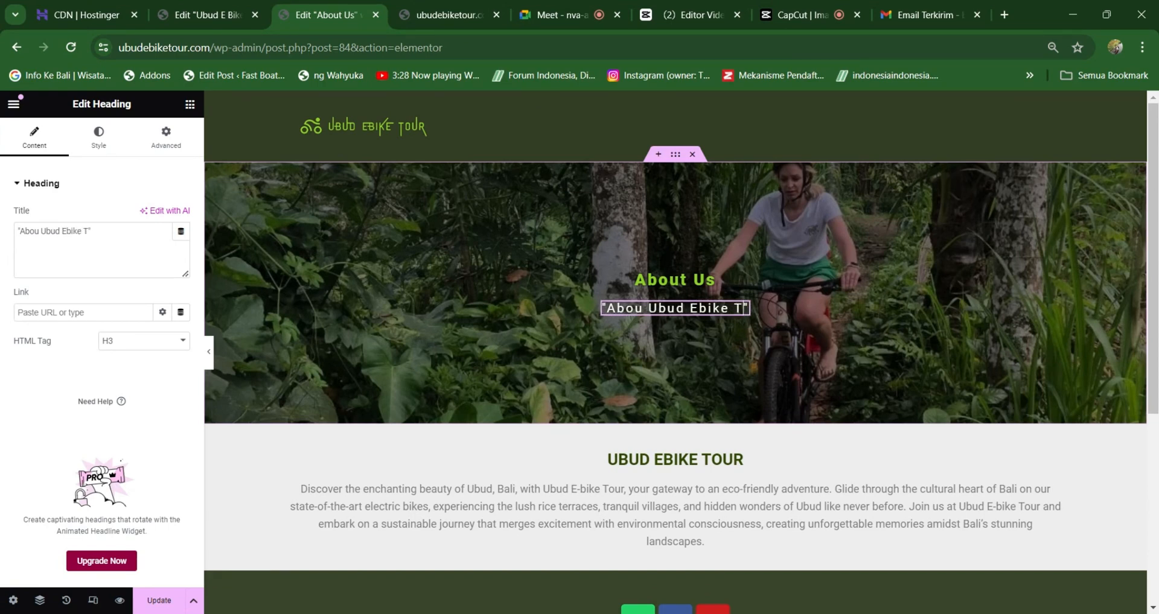
{"action": "type", "text": "out"}
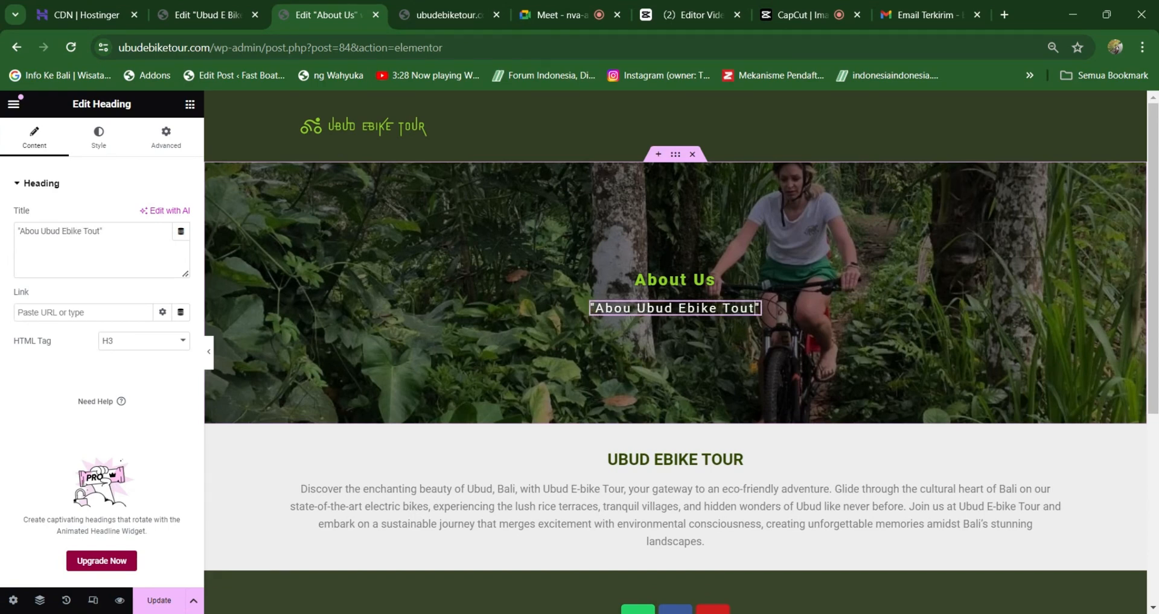
{"action": "key", "text": "BackSpace"}
{"action": "type", "text": "r"}
{"action": "left_click", "coordinate": [160, 602]}
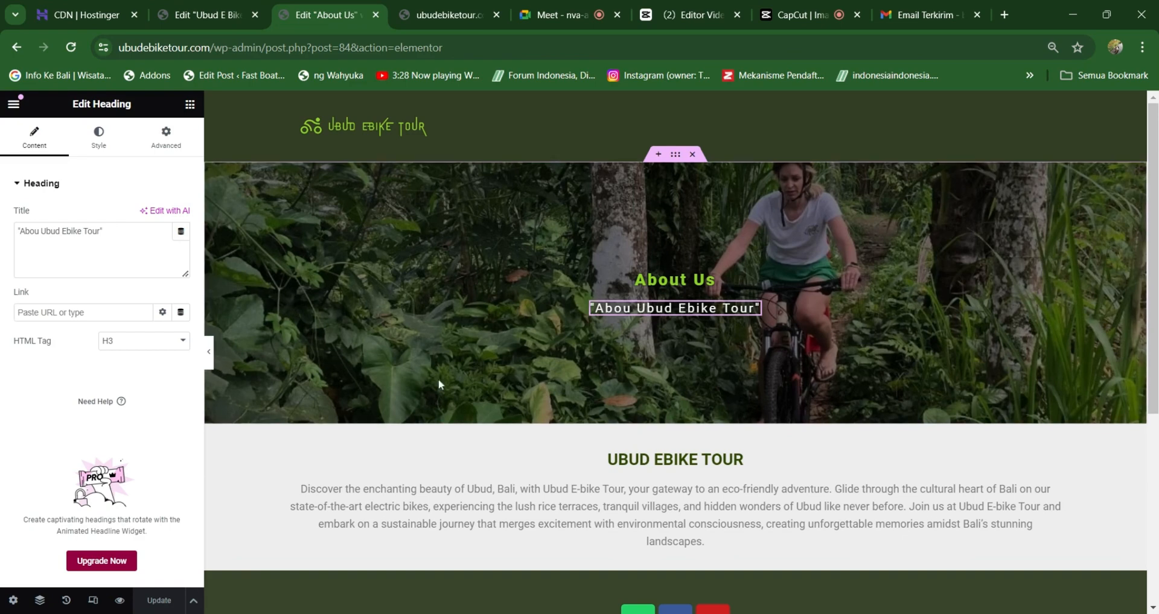
Delete the "UBUD EBIKE TOUR" heading above the intro paragraph on the About Us page.
{"action": "scroll", "coordinate": [768, 339], "scroll_direction": "down", "scroll_amount": 1}
{"action": "scroll", "coordinate": [832, 544], "scroll_direction": "up", "scroll_amount": 1}
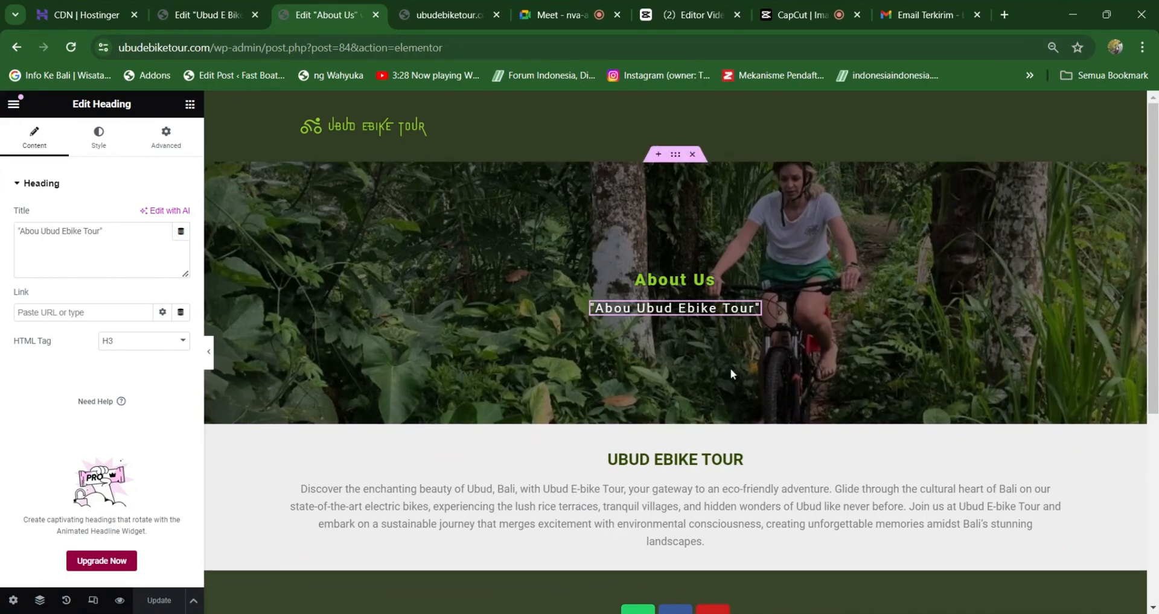
{"action": "scroll", "coordinate": [728, 464], "scroll_direction": "down", "scroll_amount": 2}
{"action": "scroll", "coordinate": [728, 464], "scroll_direction": "up", "scroll_amount": 2}
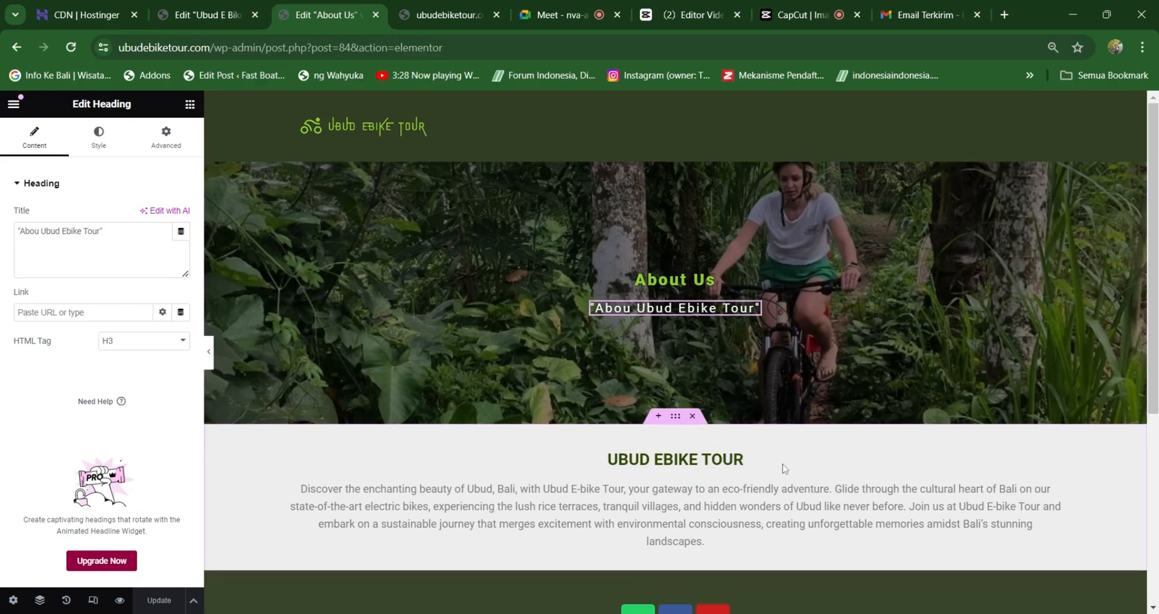
{"action": "left_click", "coordinate": [735, 468]}
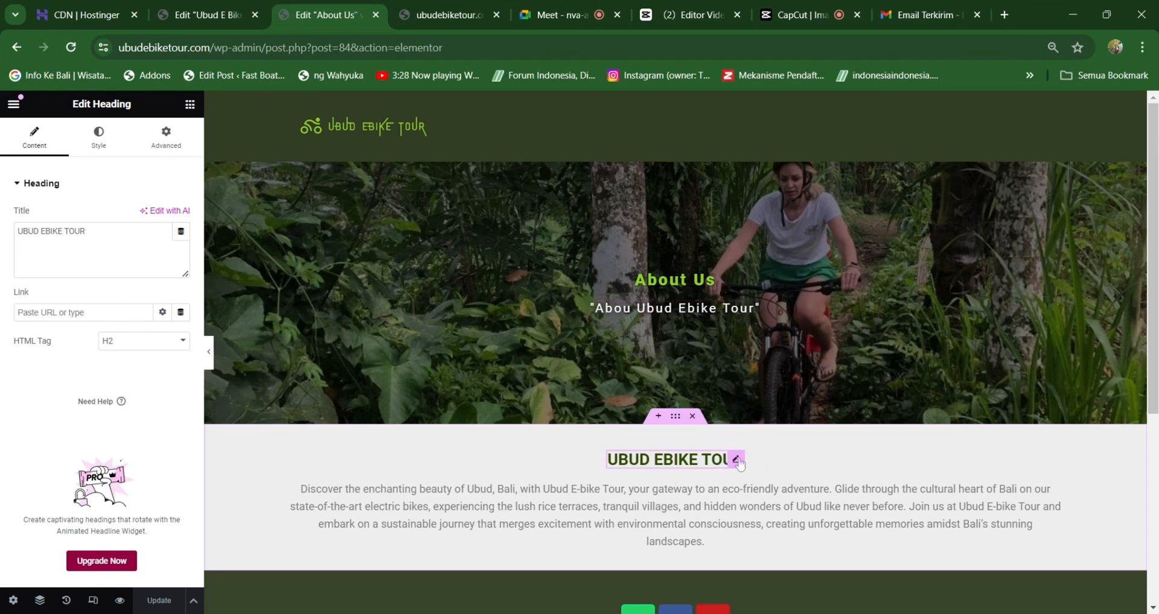
{"action": "key", "text": "Delete"}
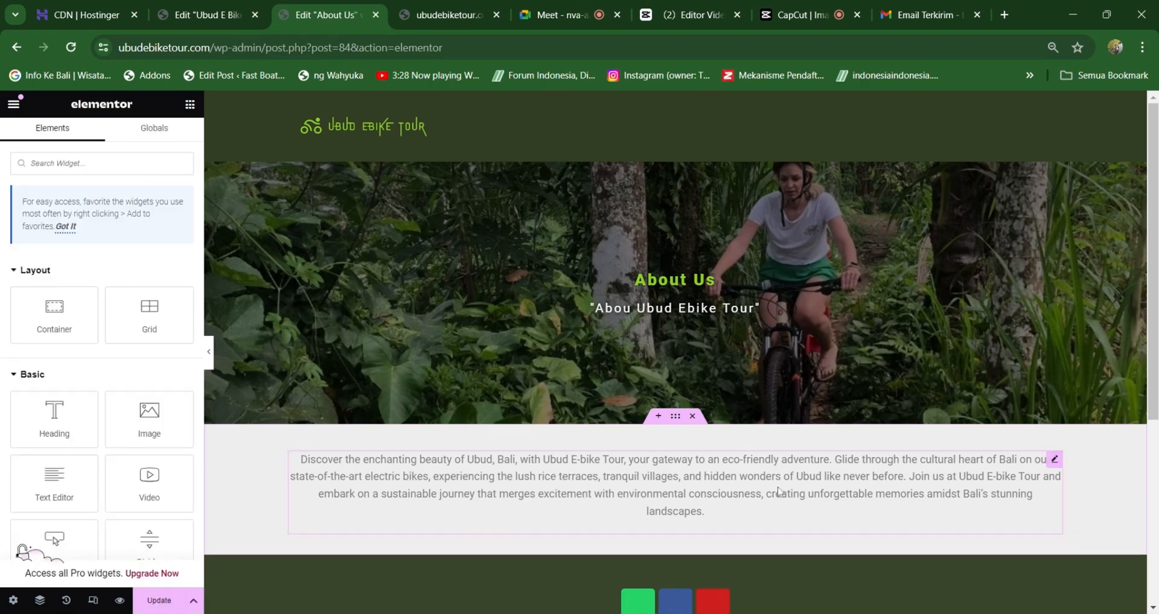
Correct the hero's subheading on the About Us page so that it reads "About Ubud Ebike Tour" inside the quotation marks.
{"action": "scroll", "coordinate": [913, 459], "scroll_direction": "down", "scroll_amount": 1}
{"action": "scroll", "coordinate": [361, 501], "scroll_direction": "up", "scroll_amount": 1}
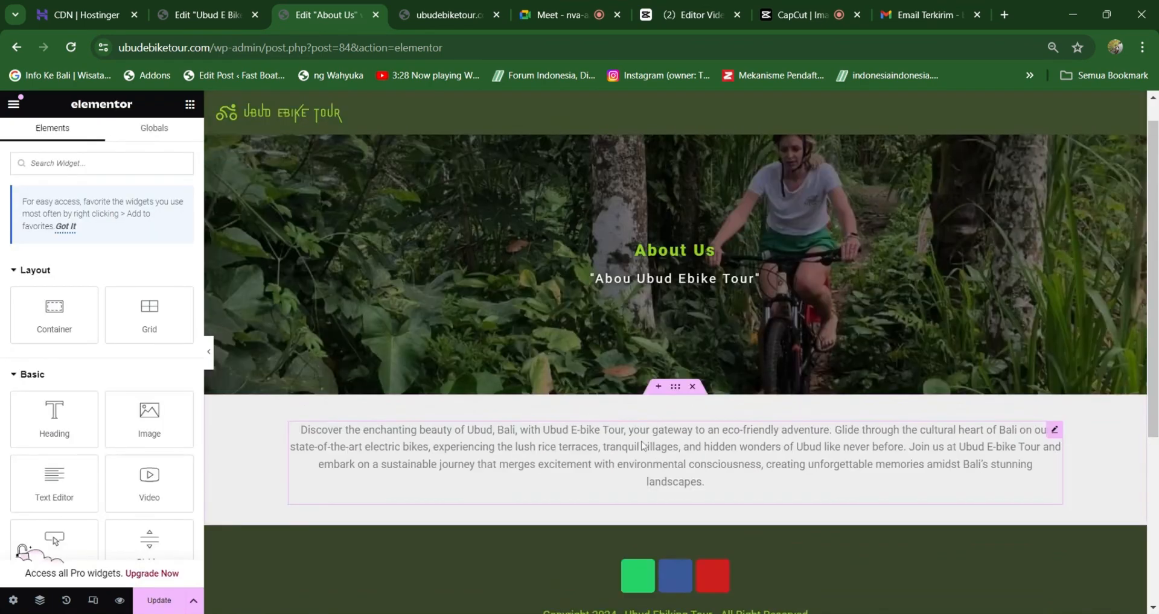
{"action": "scroll", "coordinate": [910, 509], "scroll_direction": "down", "scroll_amount": 1}
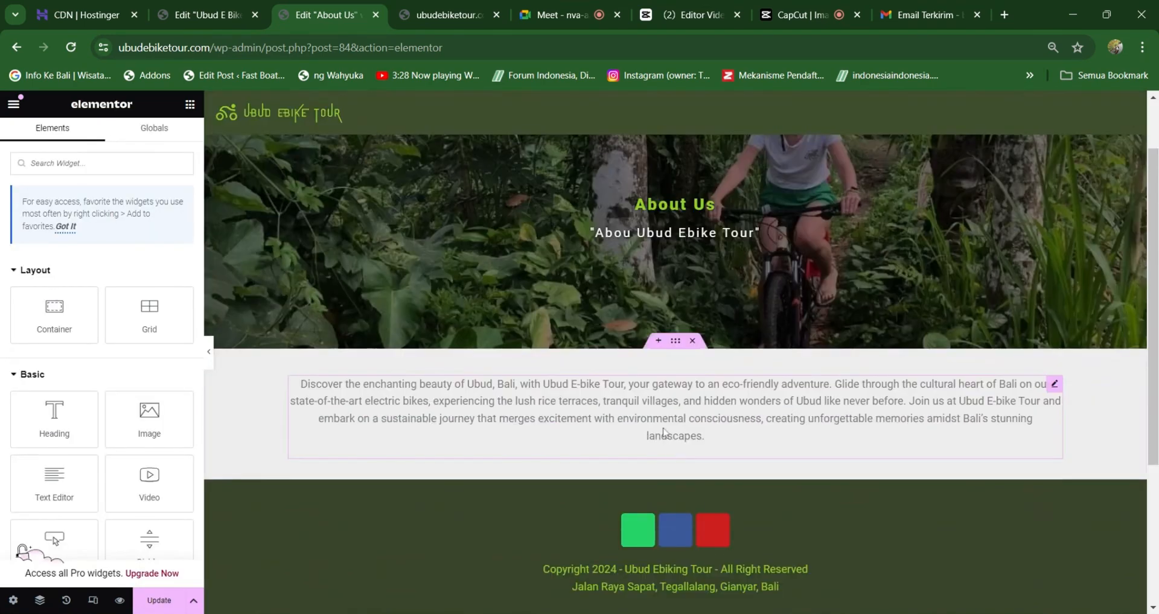
{"action": "scroll", "coordinate": [768, 505], "scroll_direction": "up", "scroll_amount": 1}
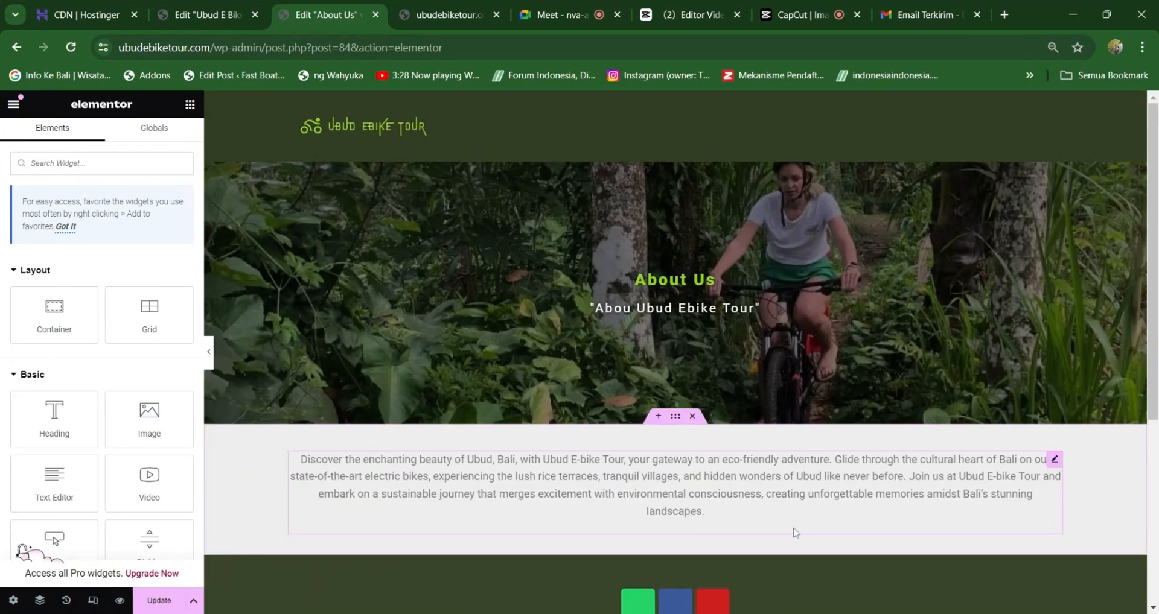
{"action": "left_click", "coordinate": [630, 311]}
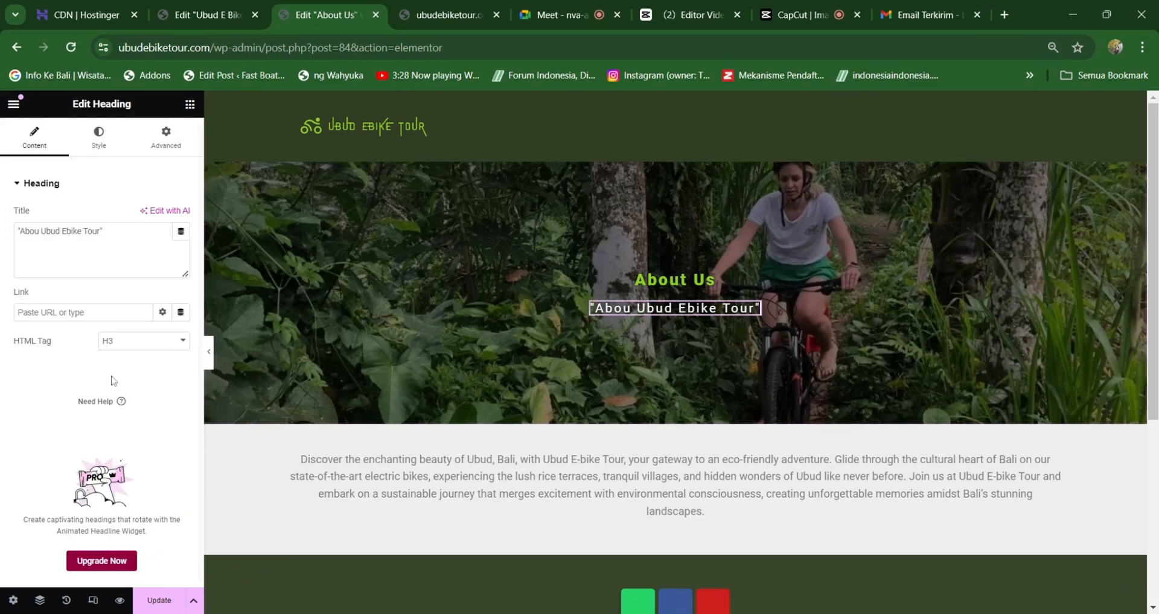
{"action": "left_click", "coordinate": [39, 232]}
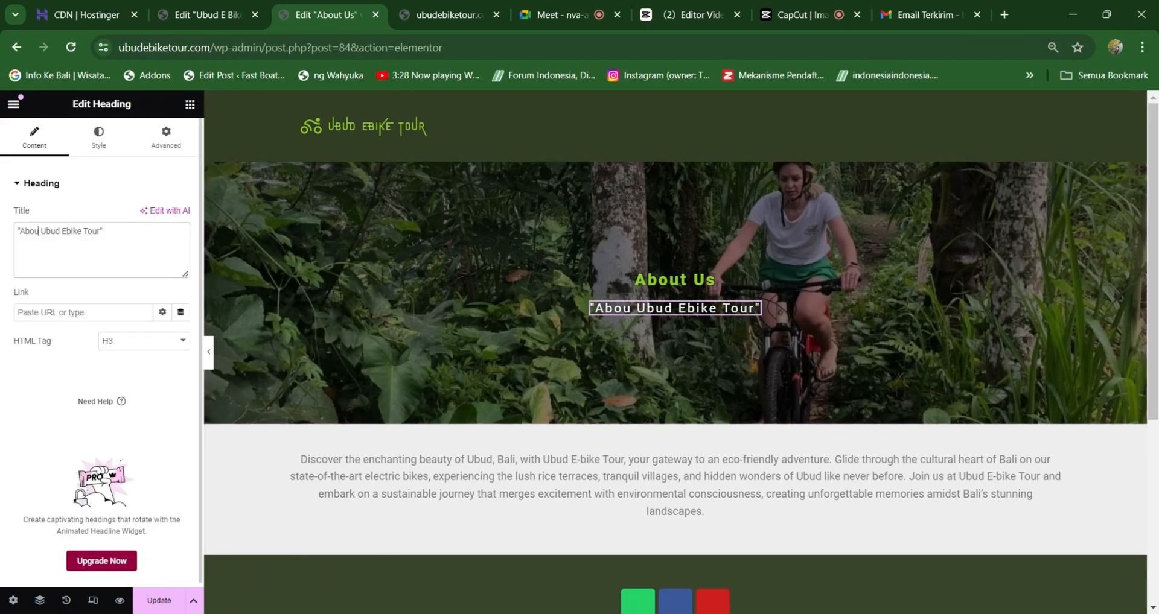
{"action": "type", "text": "t"}
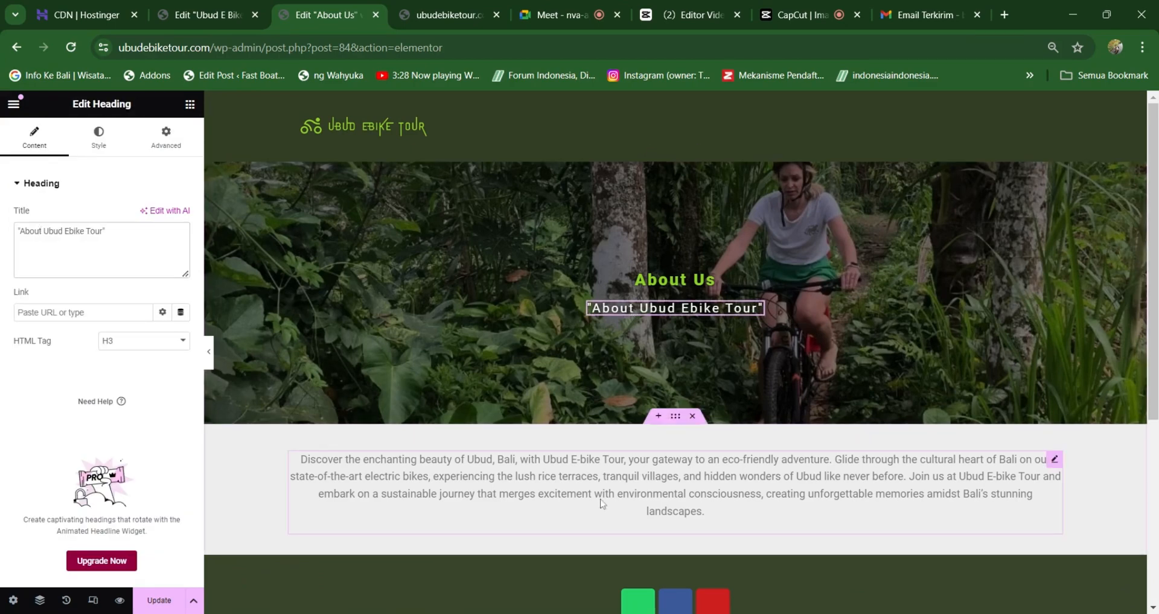
Open the intro paragraph's text for editing and update the About Us page.
{"action": "left_click", "coordinate": [736, 507]}
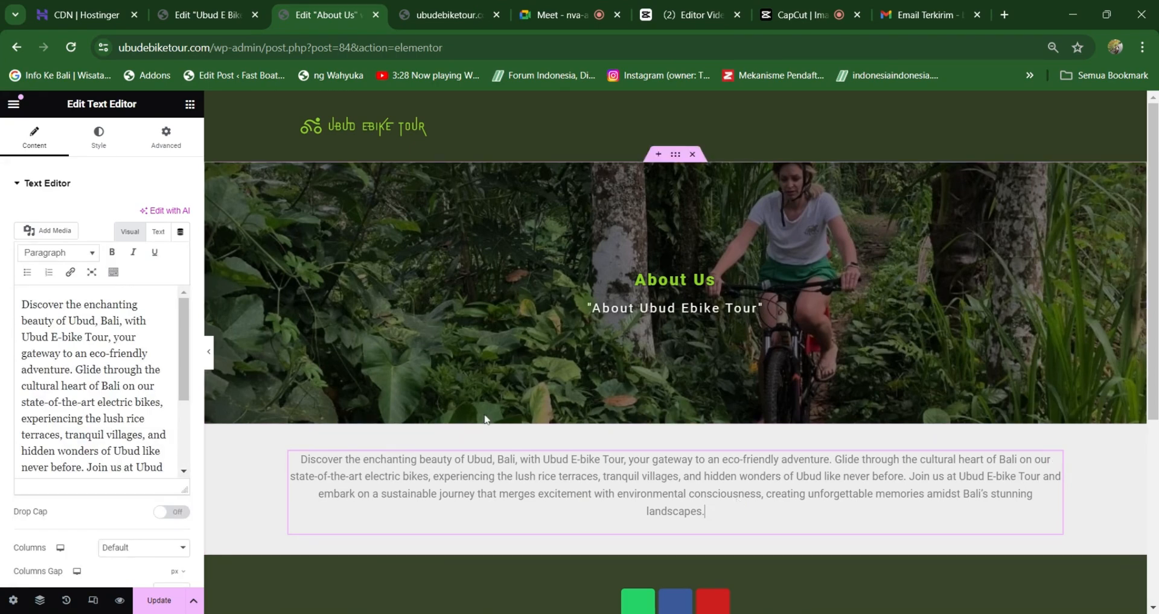
{"action": "left_click", "coordinate": [705, 511]}
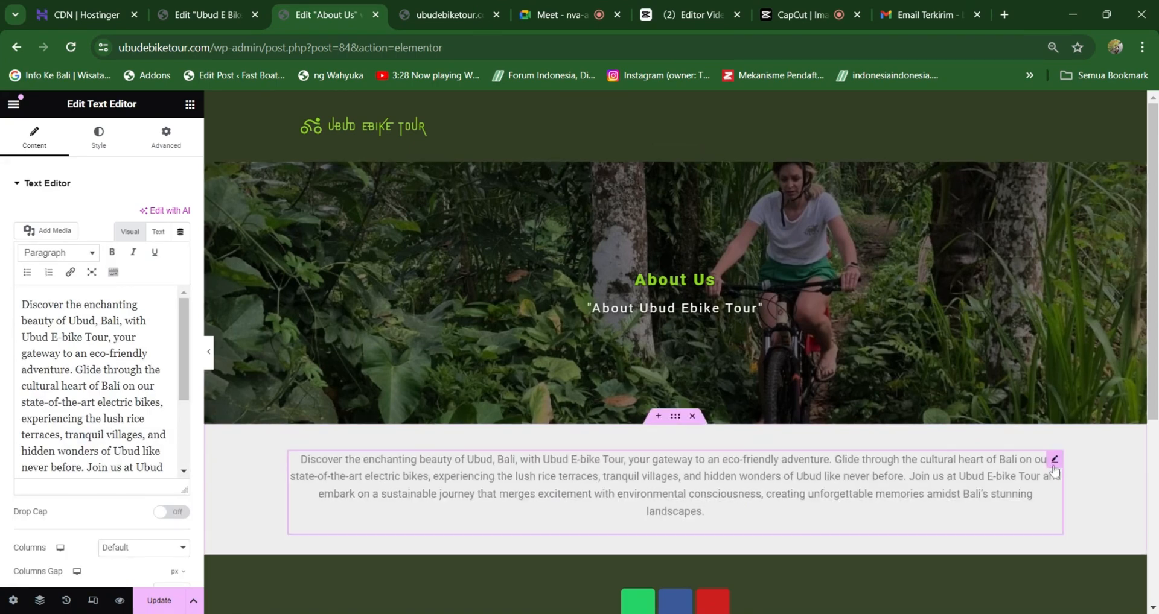
{"action": "left_click", "coordinate": [88, 353]}
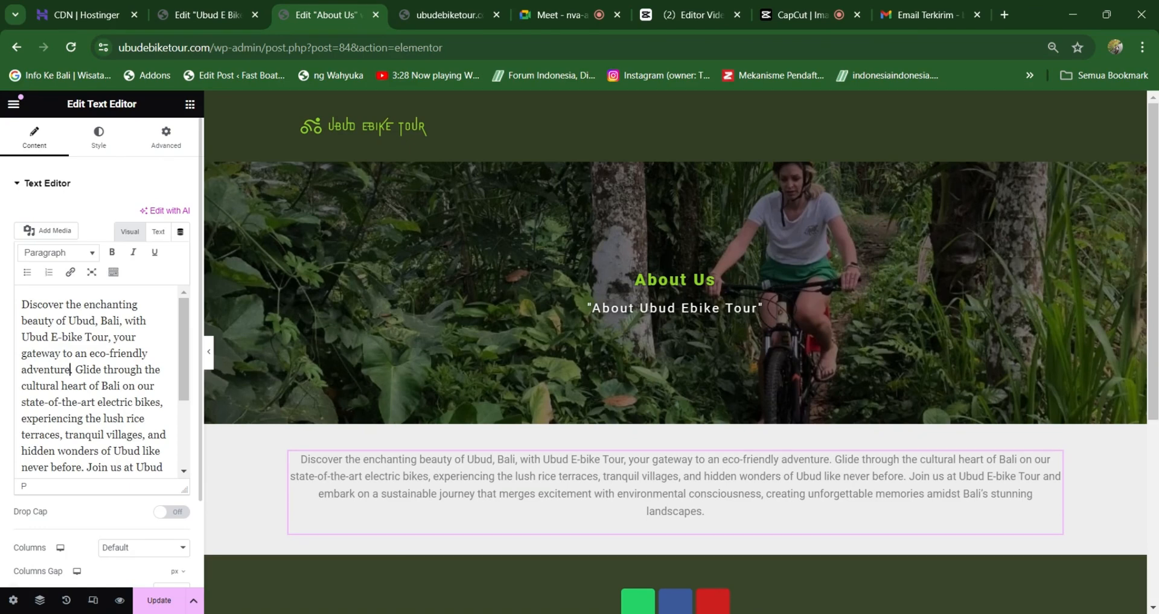
{"action": "scroll", "coordinate": [661, 478], "scroll_direction": "down", "scroll_amount": 3}
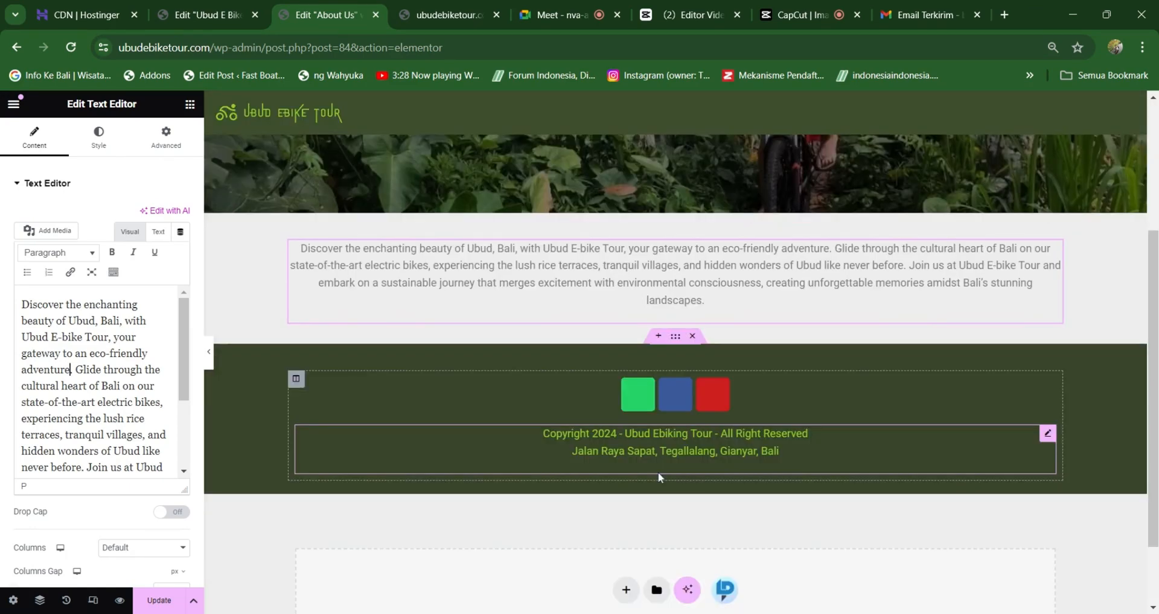
{"action": "scroll", "coordinate": [660, 478], "scroll_direction": "up", "scroll_amount": 3}
{"action": "scroll", "coordinate": [655, 483], "scroll_direction": "down", "scroll_amount": 1}
{"action": "left_click", "coordinate": [161, 601]}
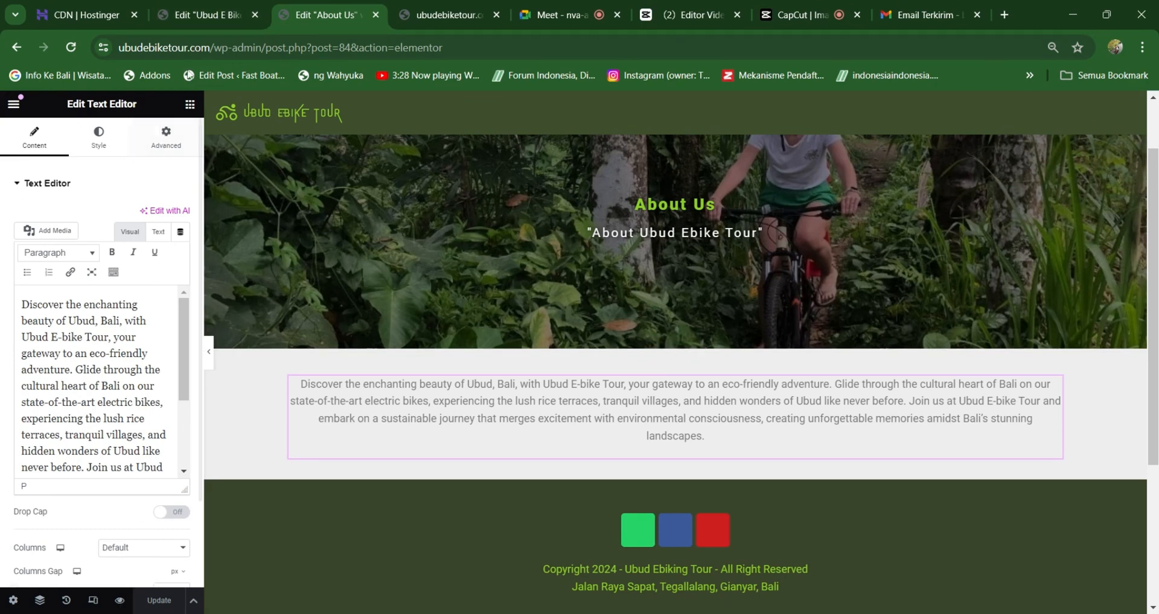
Return to the site's wp-admin dashboard and add a new page titled "Contact Us".
{"action": "left_click_drag", "start_coordinate": [308, 47], "coordinate": [562, 17]}
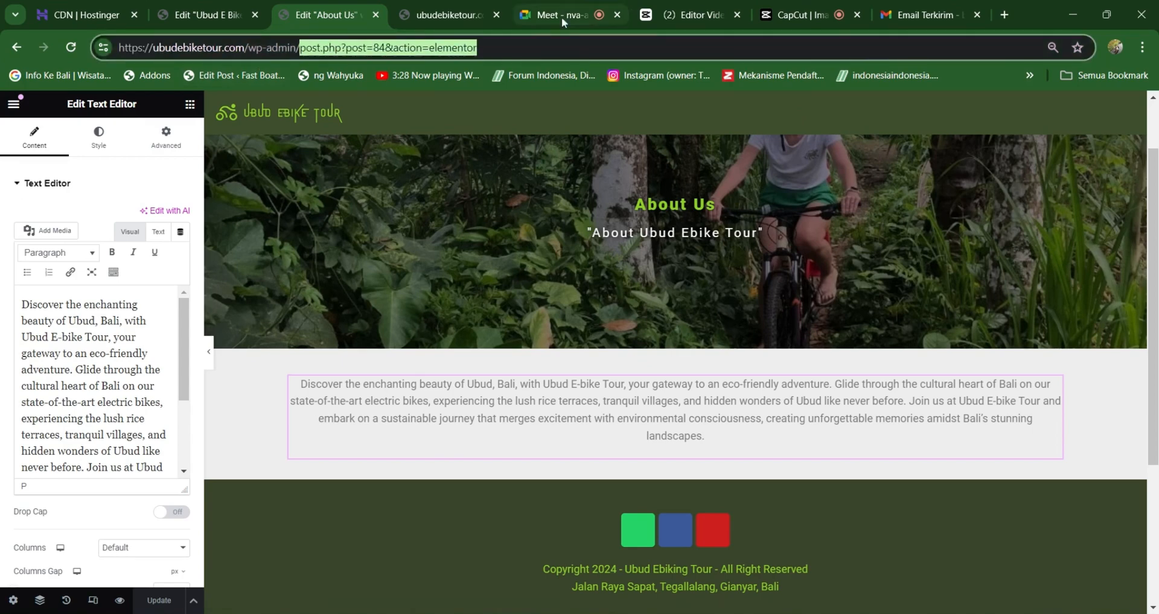
{"action": "key", "text": "BackSpace"}
{"action": "key", "text": "Return"}
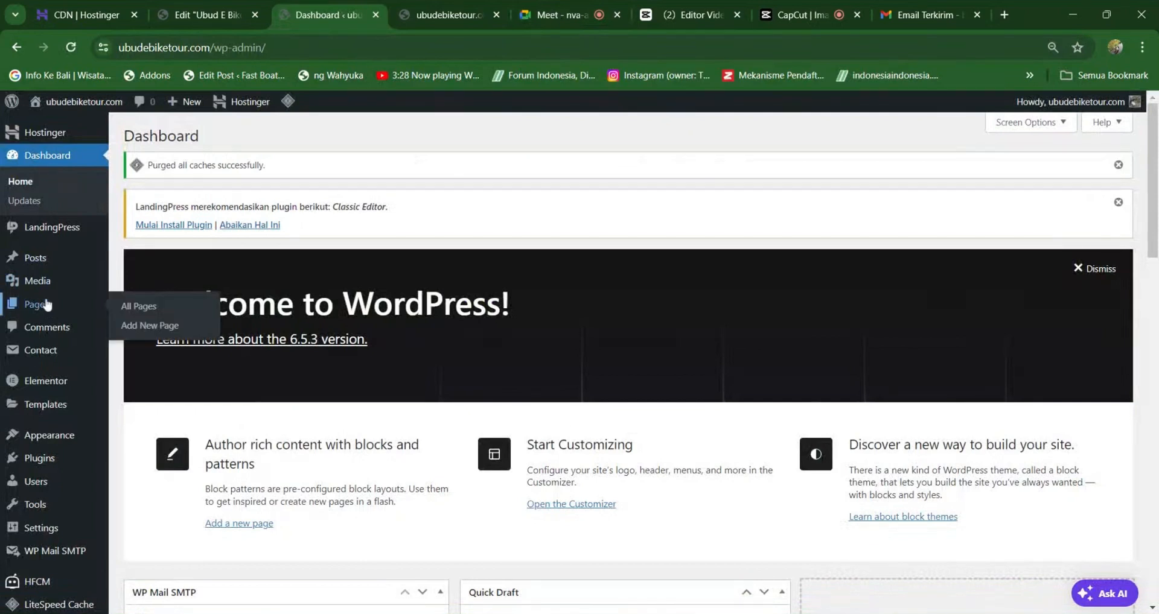
{"action": "mouse_move", "coordinate": [38, 305]}
{"action": "left_click", "coordinate": [150, 326]}
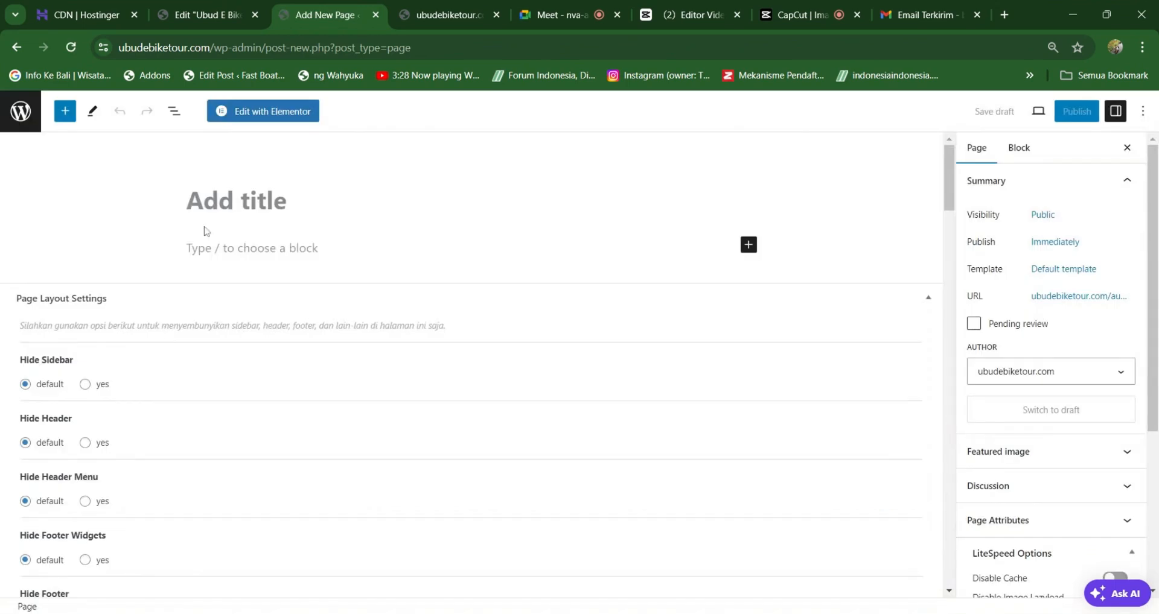
{"action": "type", "text": "Con"}
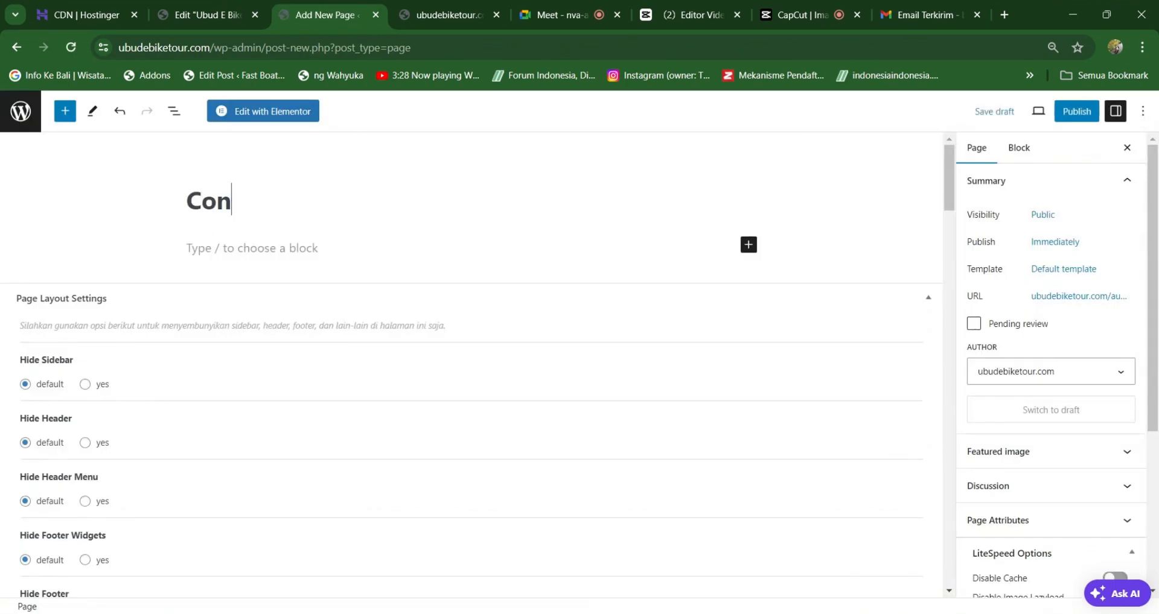
{"action": "type", "text": "tact Us"}
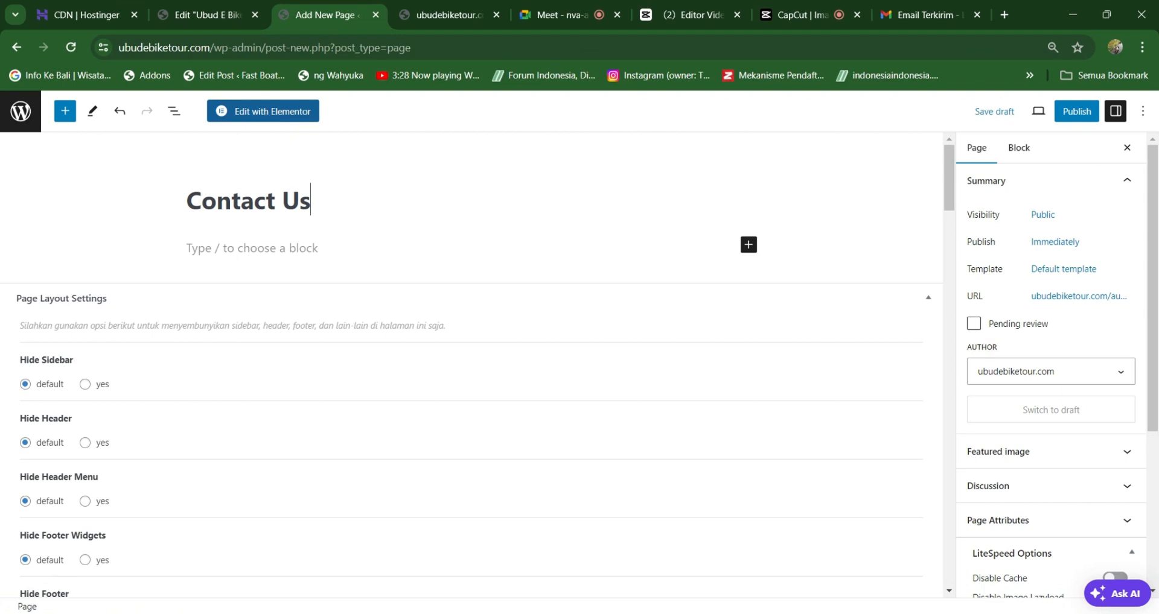
Check the permalink of the Contact Us page and open the page for editing with Elementor.
{"action": "left_click", "coordinate": [1102, 299]}
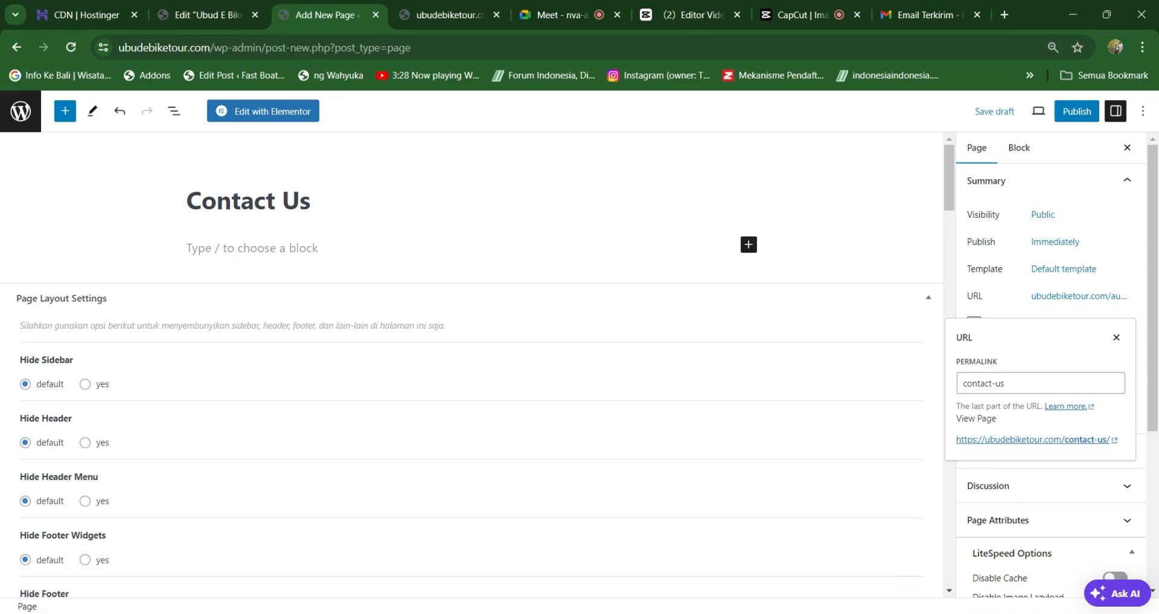
{"action": "left_click", "coordinate": [1003, 383]}
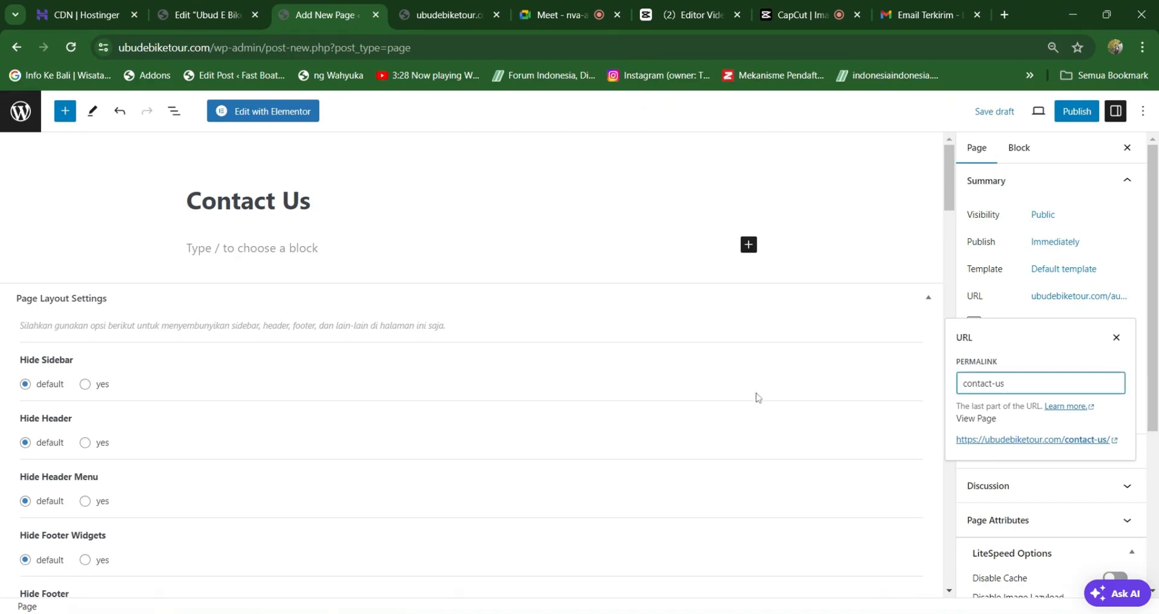
{"action": "left_click", "coordinate": [800, 374]}
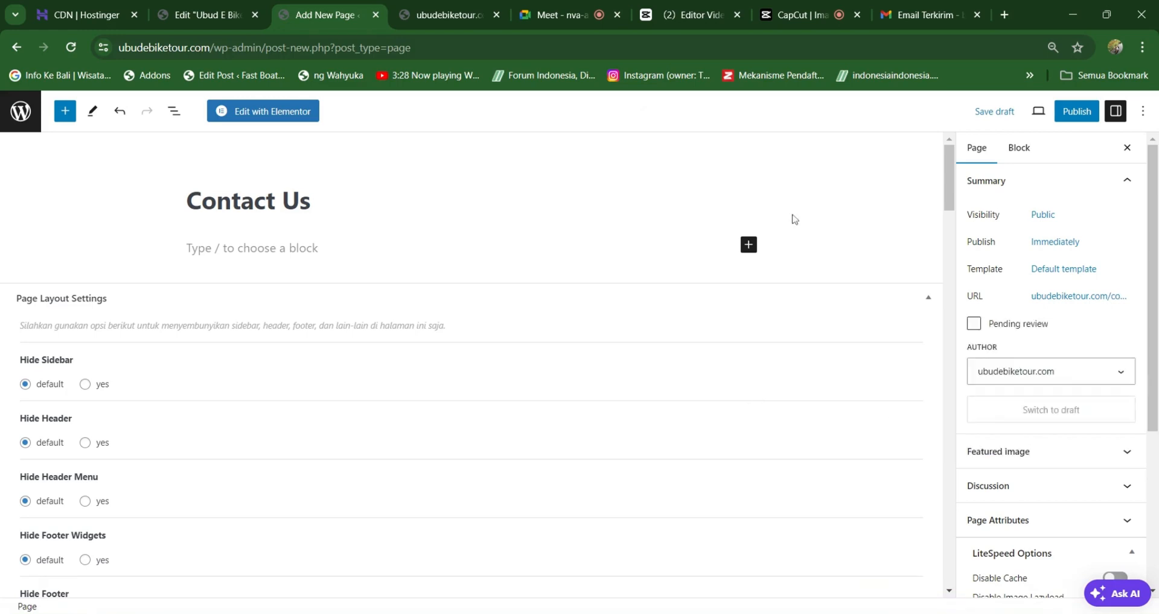
{"action": "left_click", "coordinate": [282, 120]}
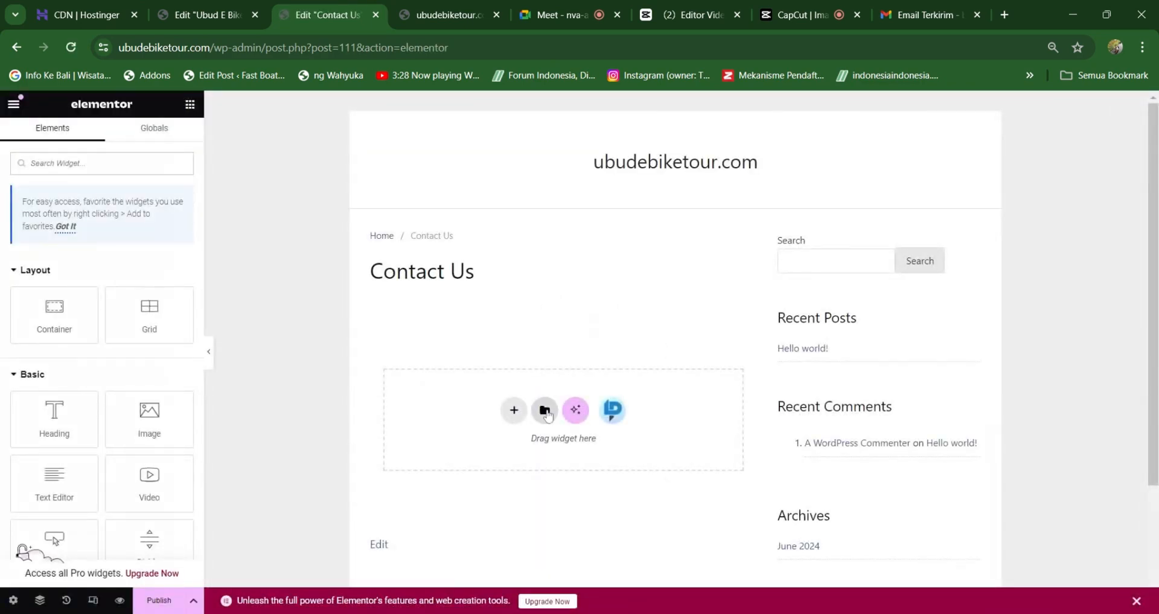
Insert the saved templates Header UET and Hero into the Contact Us page, applying their container settings.
{"action": "left_click", "coordinate": [544, 410]}
{"action": "left_click", "coordinate": [617, 129]}
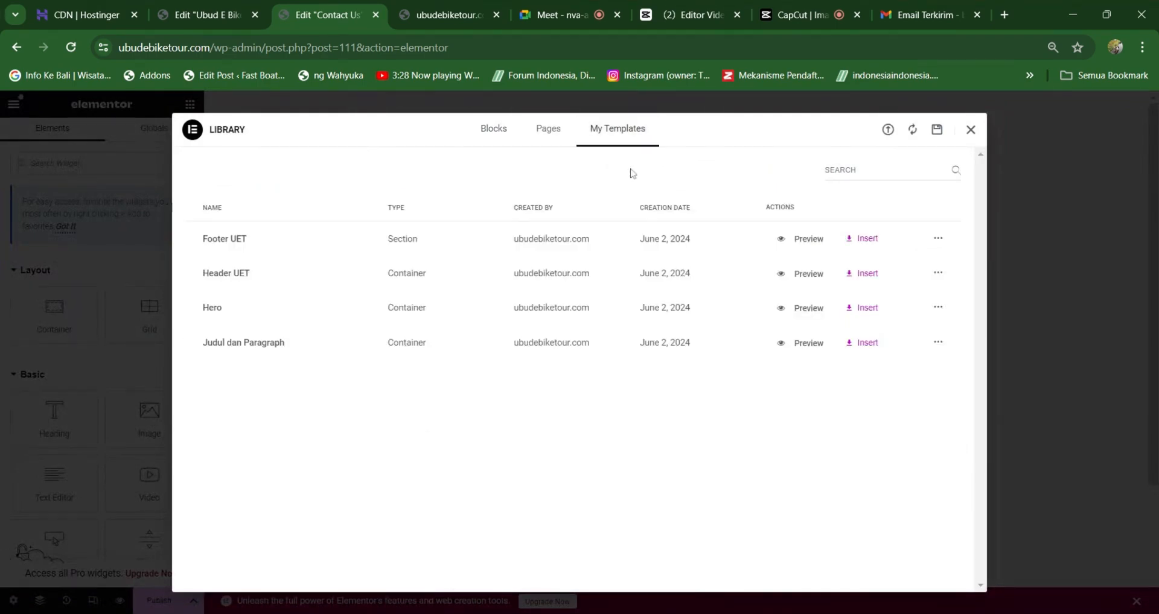
{"action": "left_click", "coordinate": [864, 277]}
{"action": "left_click", "coordinate": [679, 386]}
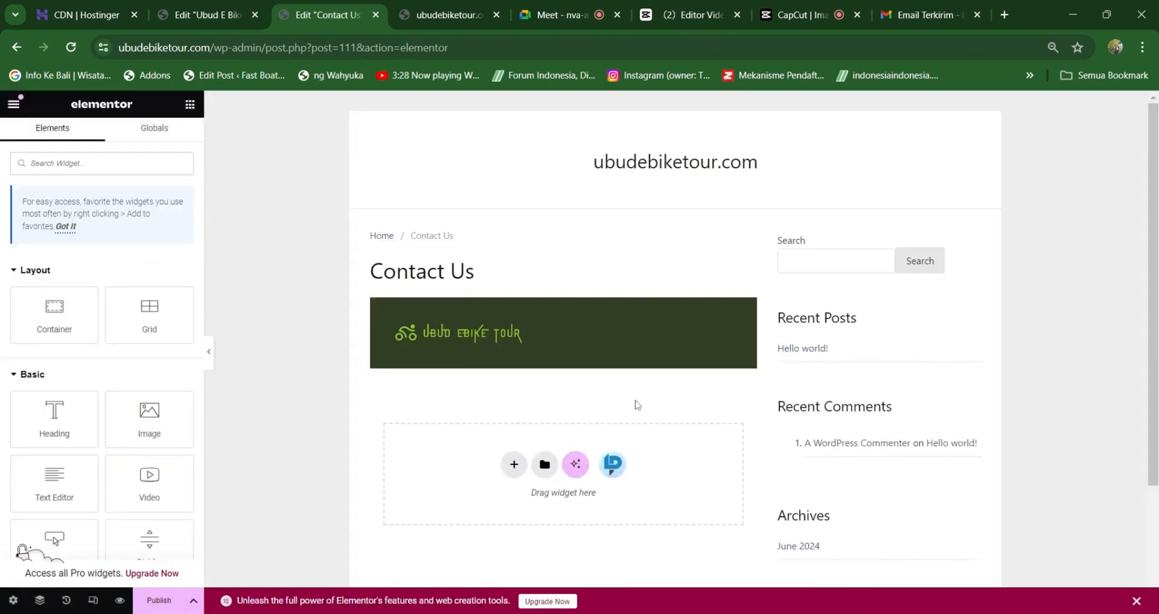
{"action": "left_click", "coordinate": [545, 466]}
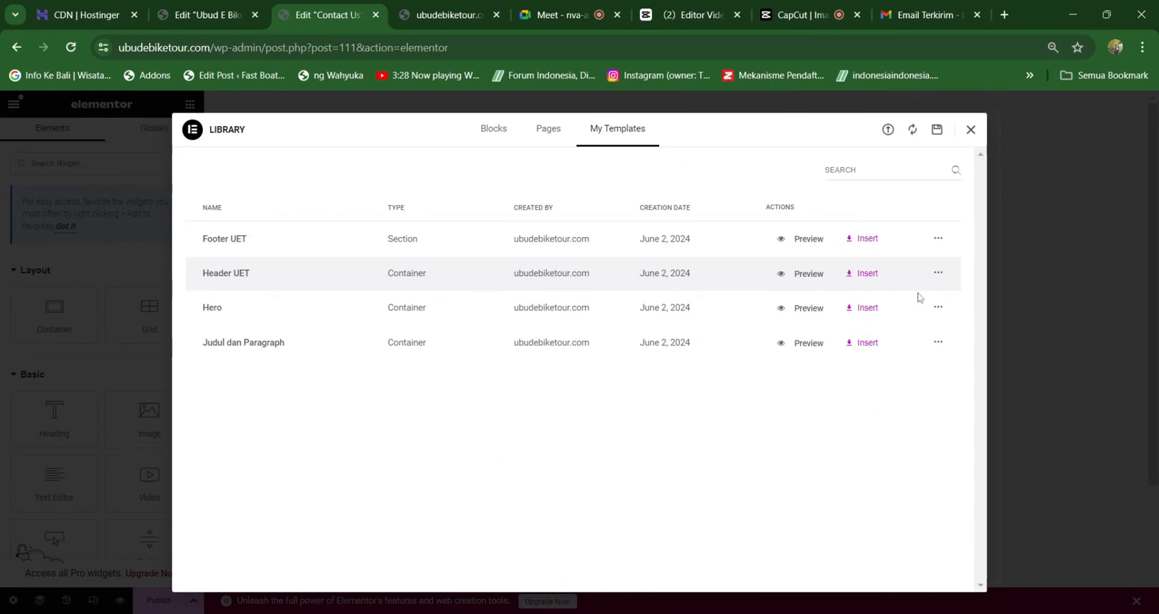
{"action": "left_click", "coordinate": [866, 311]}
{"action": "left_click", "coordinate": [676, 386]}
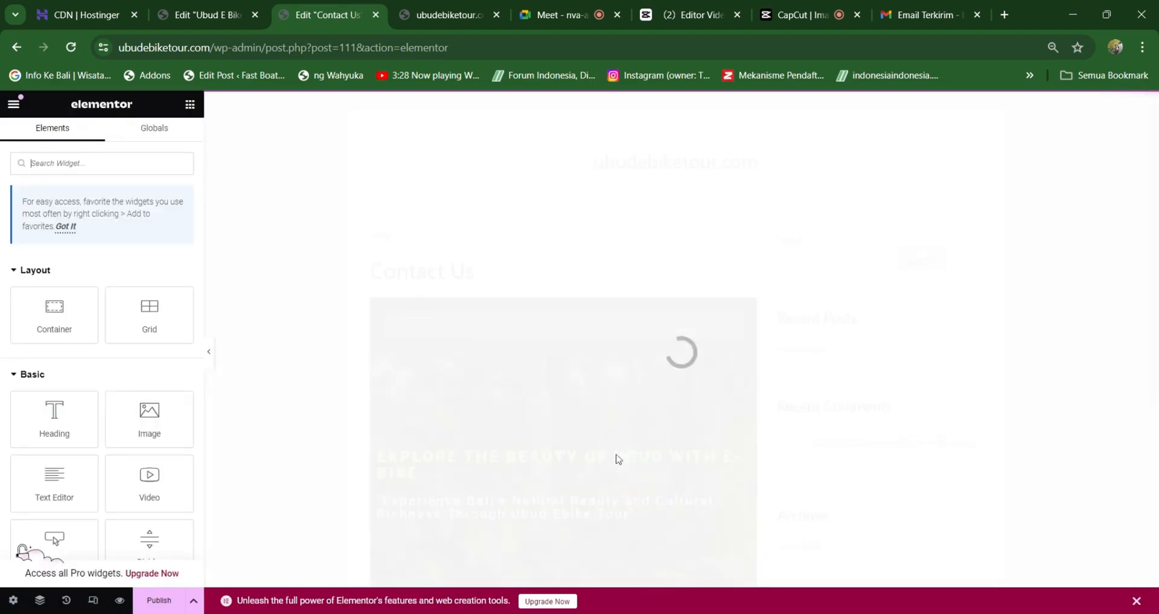
Insert the saved templates Judul dan Paragraph and Footer UET below the hero, applying their settings.
{"action": "scroll", "coordinate": [651, 463], "scroll_direction": "down", "scroll_amount": 2}
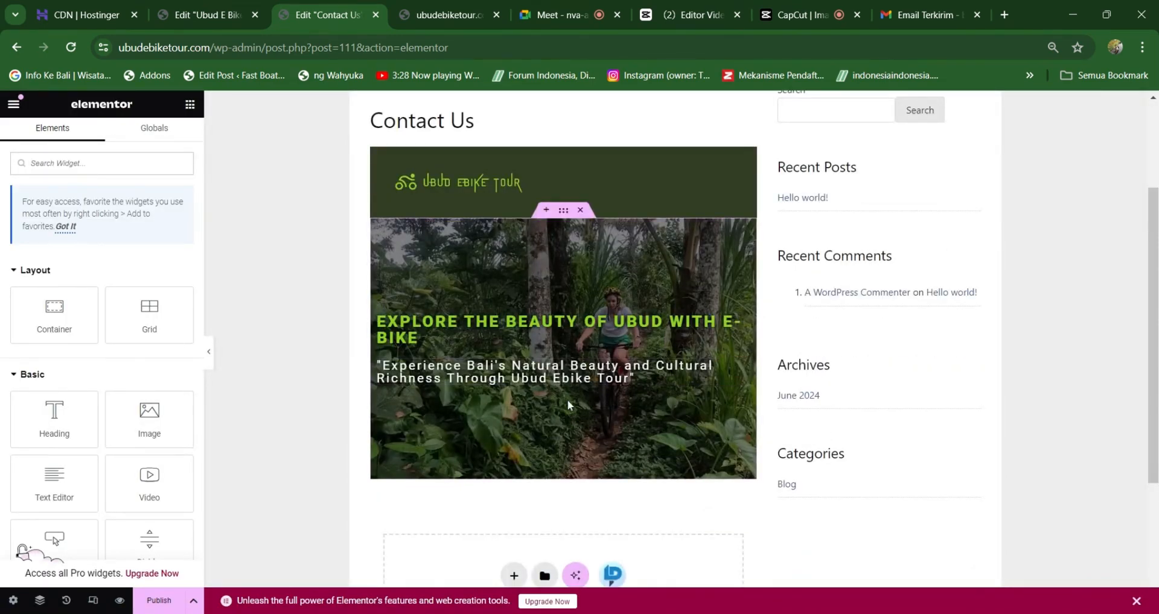
{"action": "scroll", "coordinate": [567, 405], "scroll_direction": "down", "scroll_amount": 1}
{"action": "left_click", "coordinate": [545, 501]}
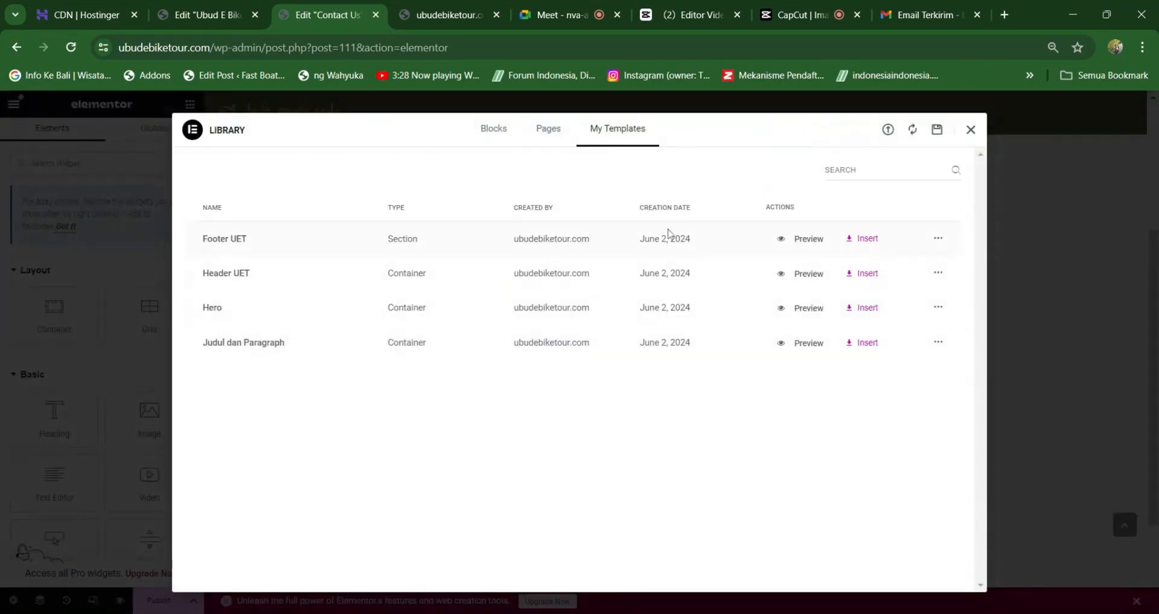
{"action": "left_click", "coordinate": [864, 348]}
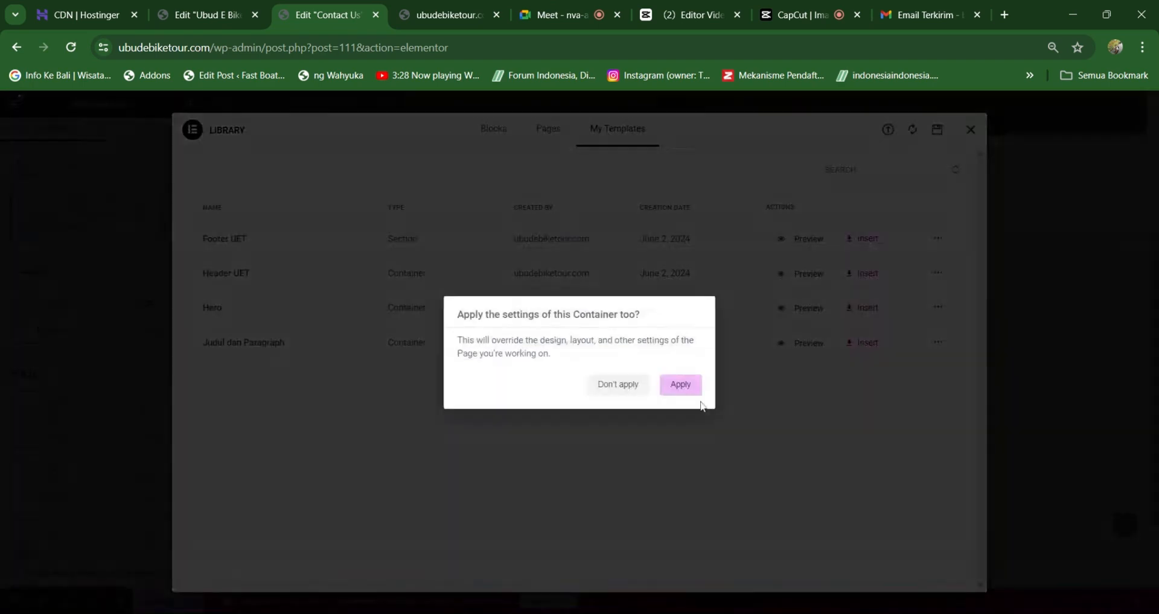
{"action": "left_click", "coordinate": [680, 385]}
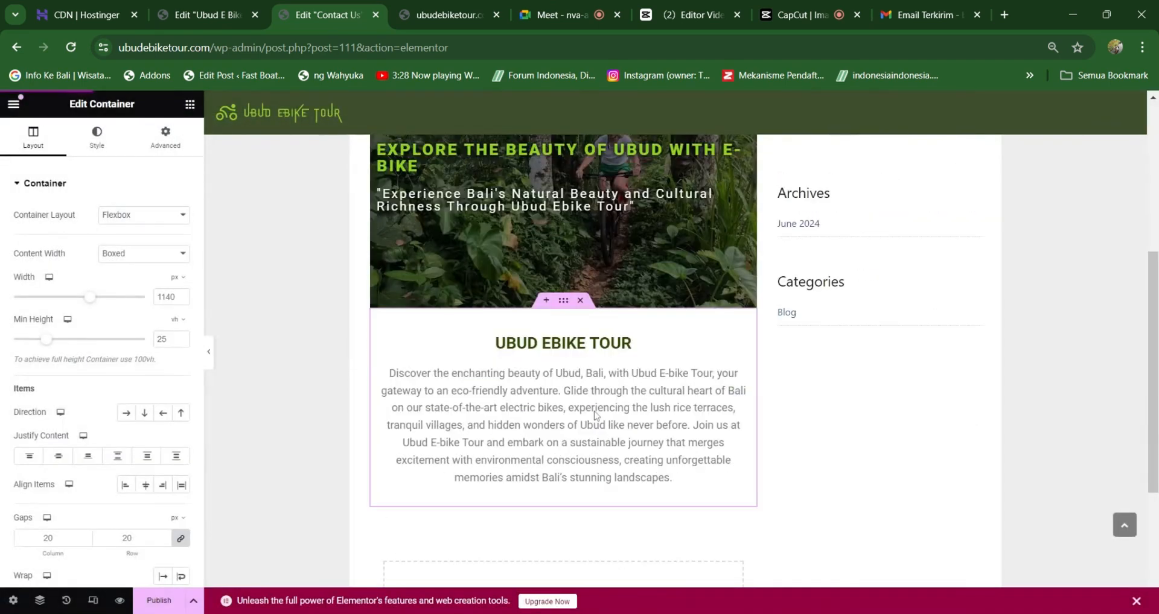
{"action": "scroll", "coordinate": [594, 416], "scroll_direction": "down", "scroll_amount": 10}
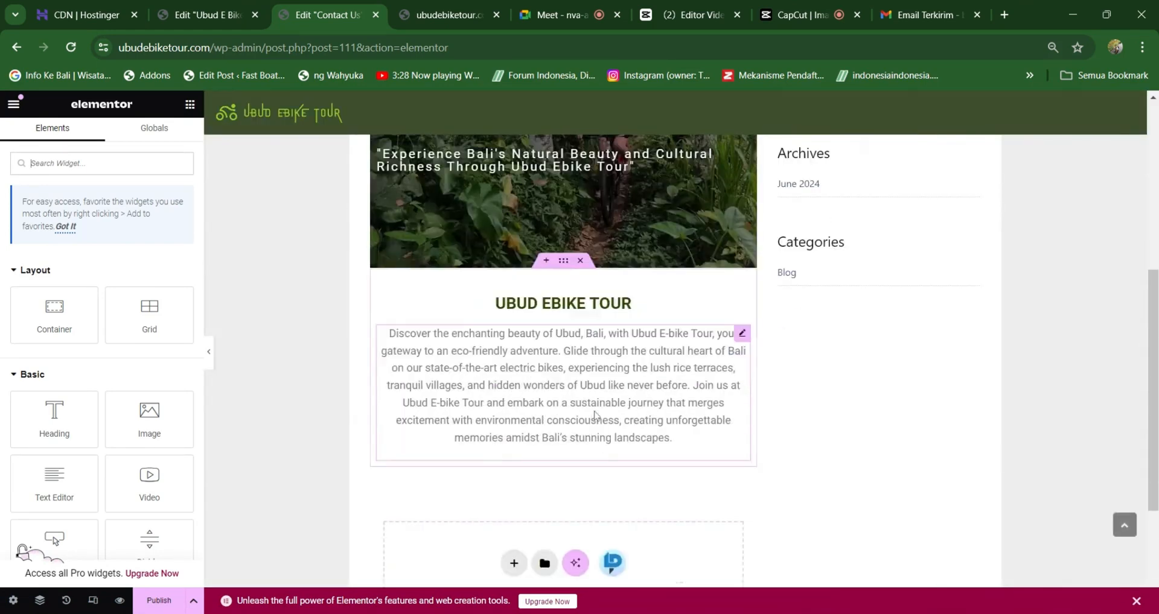
{"action": "left_click", "coordinate": [547, 472]}
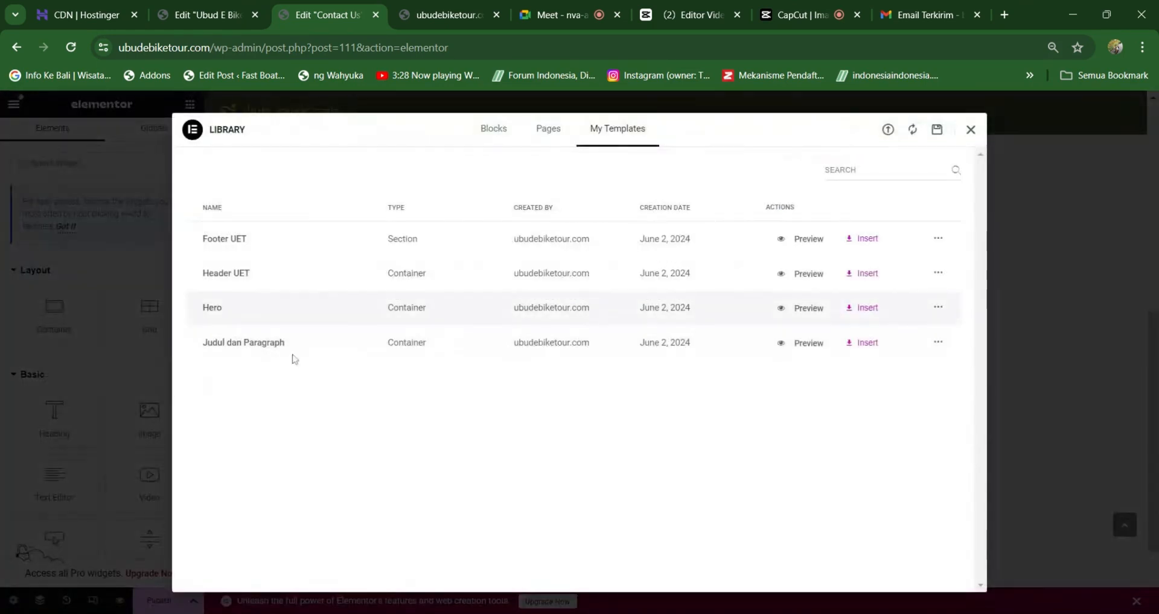
{"action": "left_click", "coordinate": [863, 238]}
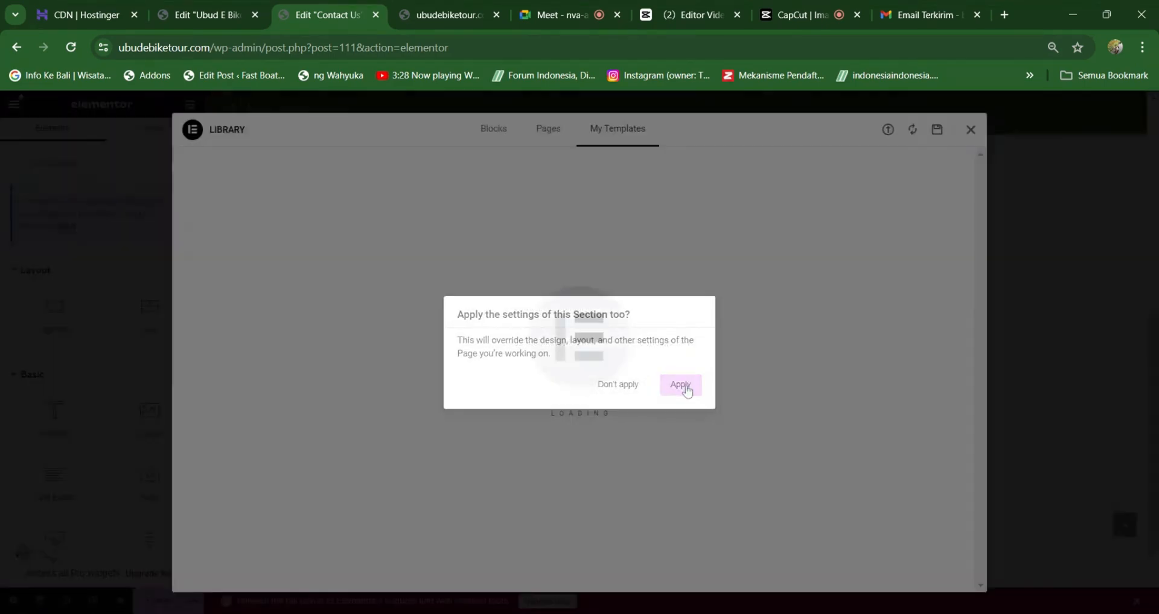
{"action": "left_click", "coordinate": [685, 388]}
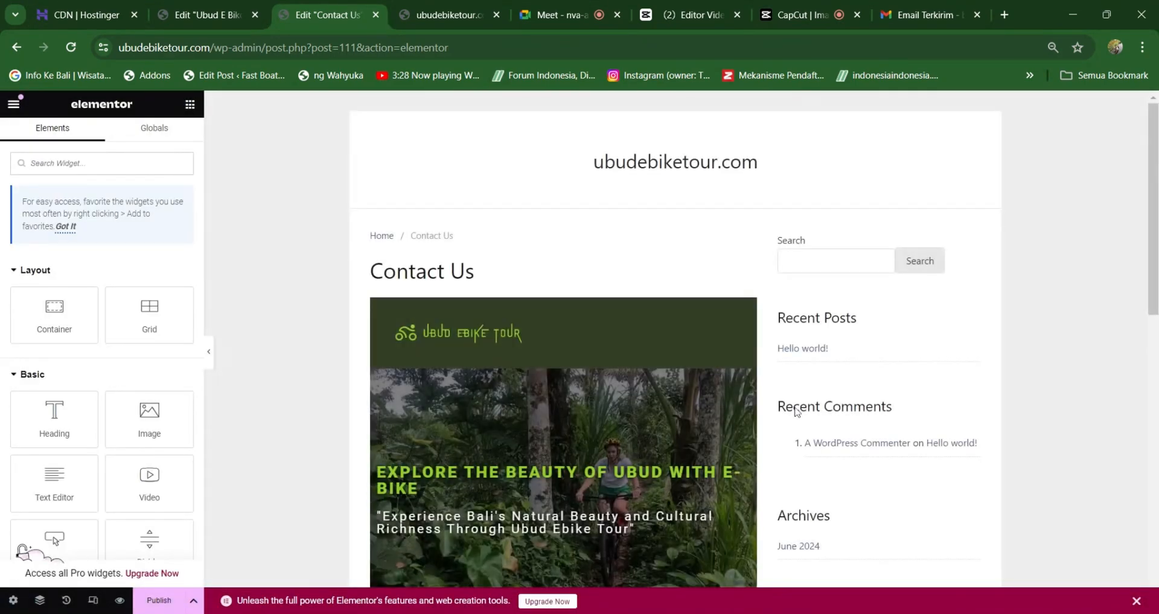
{"action": "scroll", "coordinate": [795, 412], "scroll_direction": "down", "scroll_amount": 5}
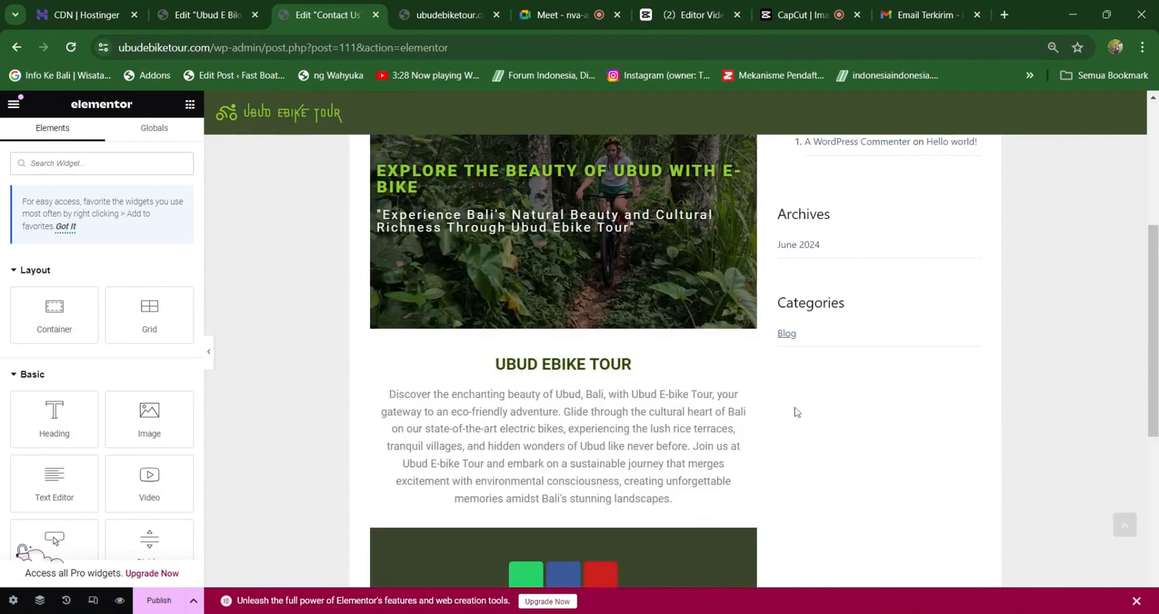
{"action": "scroll", "coordinate": [797, 414], "scroll_direction": "down", "scroll_amount": 5}
{"action": "scroll", "coordinate": [567, 423], "scroll_direction": "up", "scroll_amount": 5}
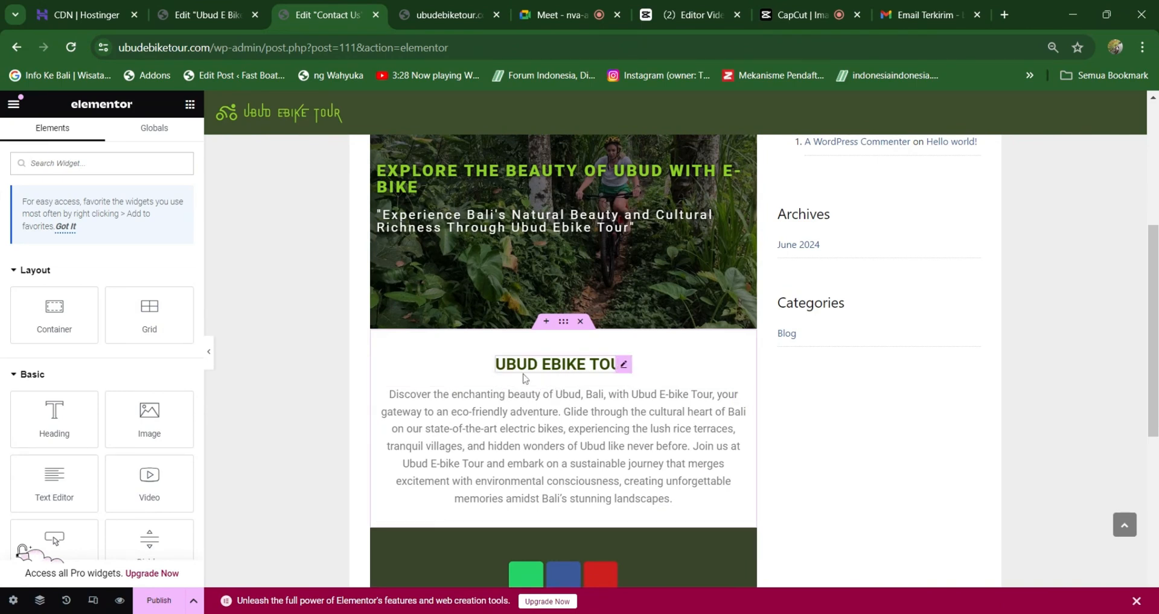
Publish the Contact Us page with its inserted header, hero, paragraph and footer sections.
{"action": "scroll", "coordinate": [103, 423], "scroll_direction": "down", "scroll_amount": 3}
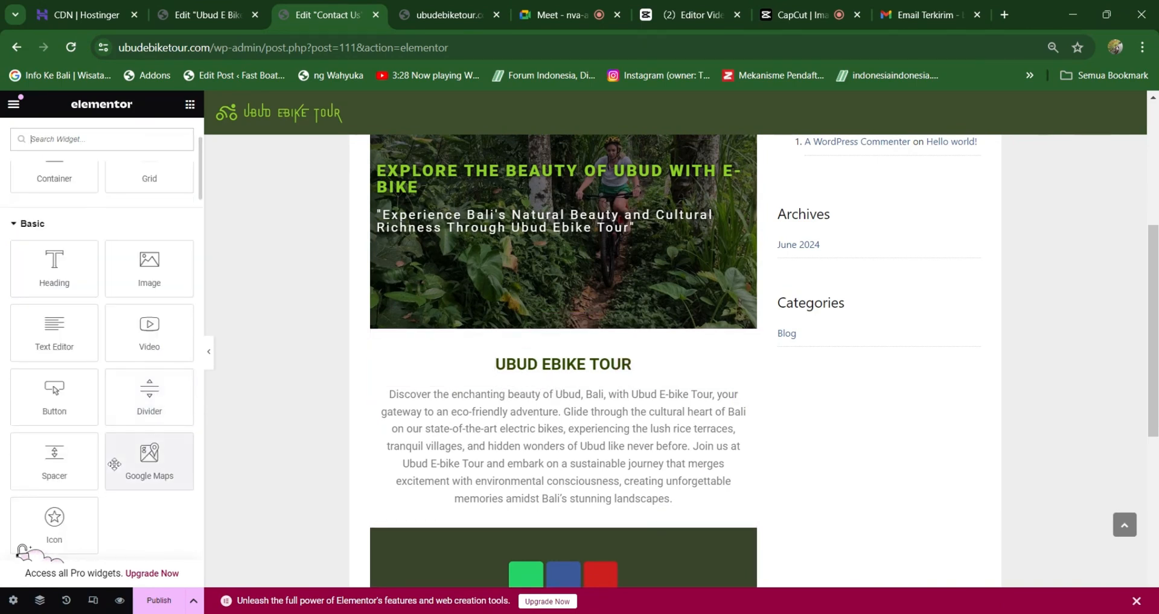
{"action": "scroll", "coordinate": [103, 392], "scroll_direction": "up", "scroll_amount": 2}
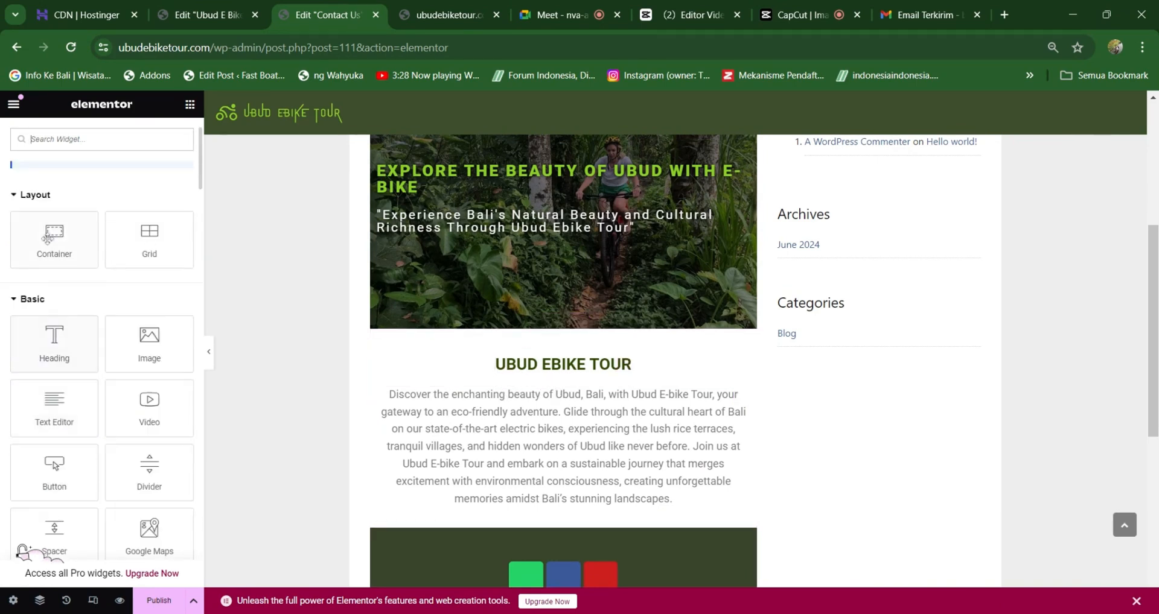
{"action": "scroll", "coordinate": [48, 329], "scroll_direction": "up", "scroll_amount": 2}
{"action": "scroll", "coordinate": [691, 388], "scroll_direction": "up", "scroll_amount": 1}
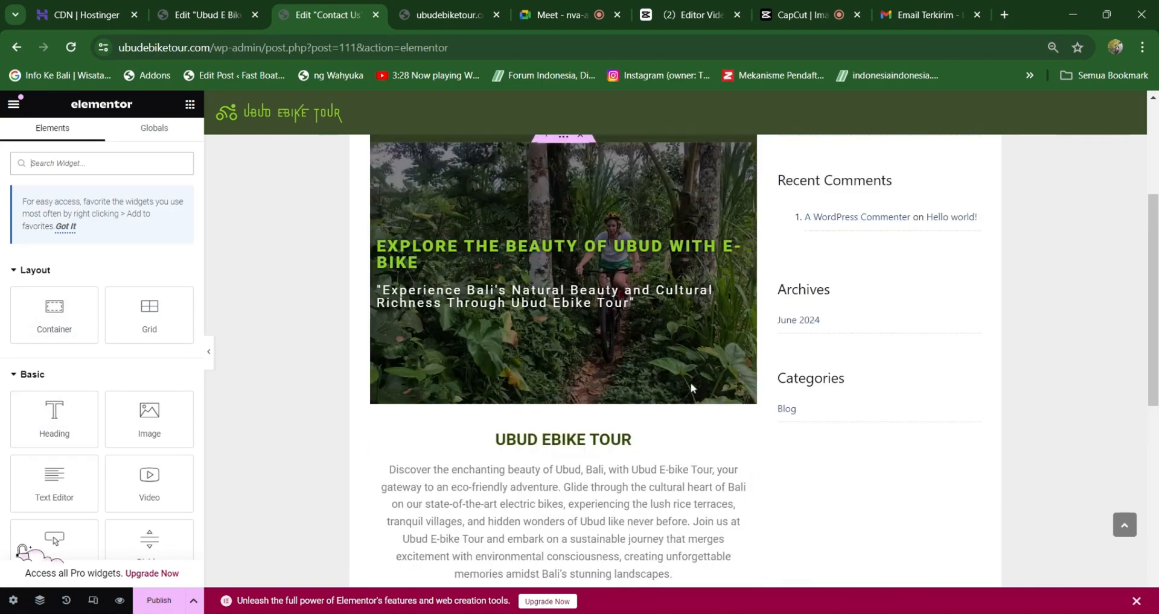
{"action": "scroll", "coordinate": [463, 495], "scroll_direction": "down", "scroll_amount": 1}
{"action": "left_click", "coordinate": [157, 603]}
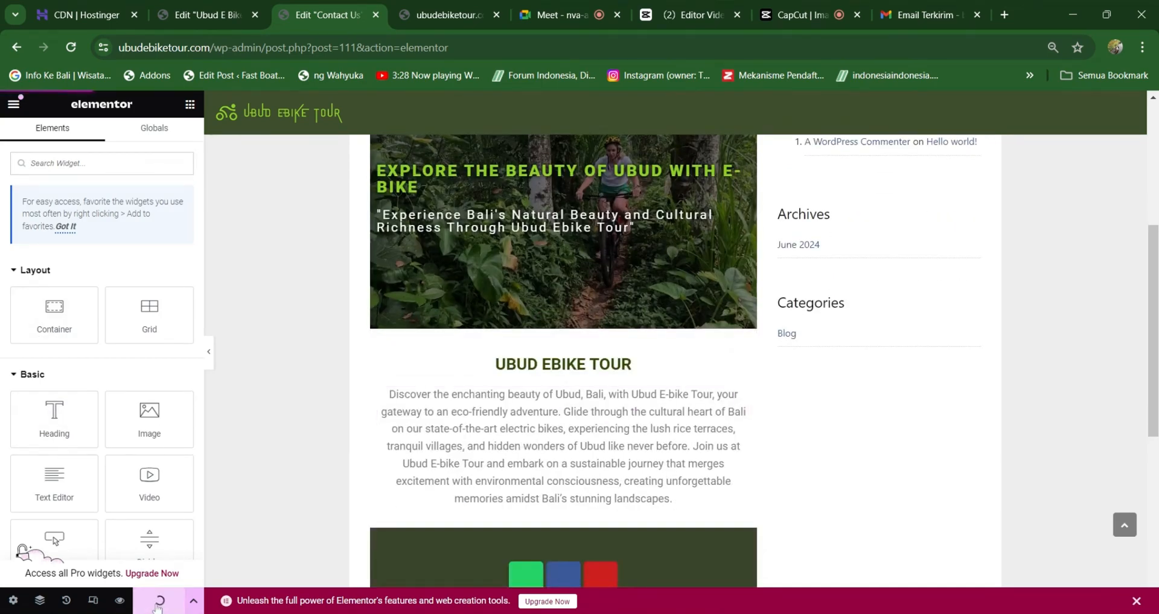
Change the Contact Us page's layout from the default to one that fills the full width without the sidebar, and update the page.
{"action": "left_click", "coordinate": [13, 601]}
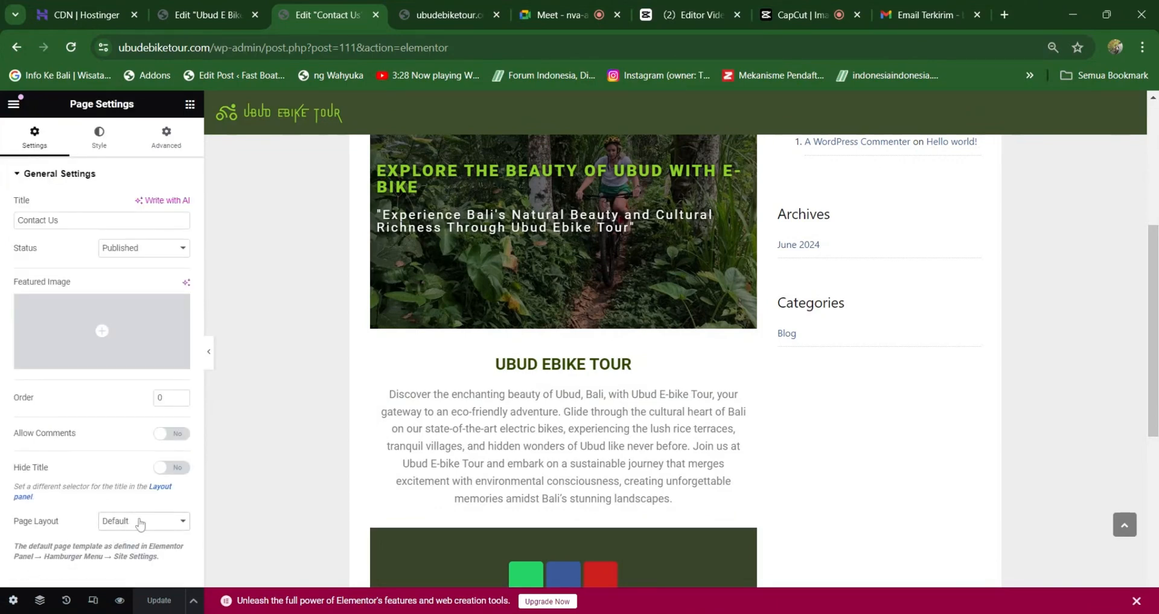
{"action": "left_click", "coordinate": [139, 522]}
{"action": "left_click", "coordinate": [138, 551]}
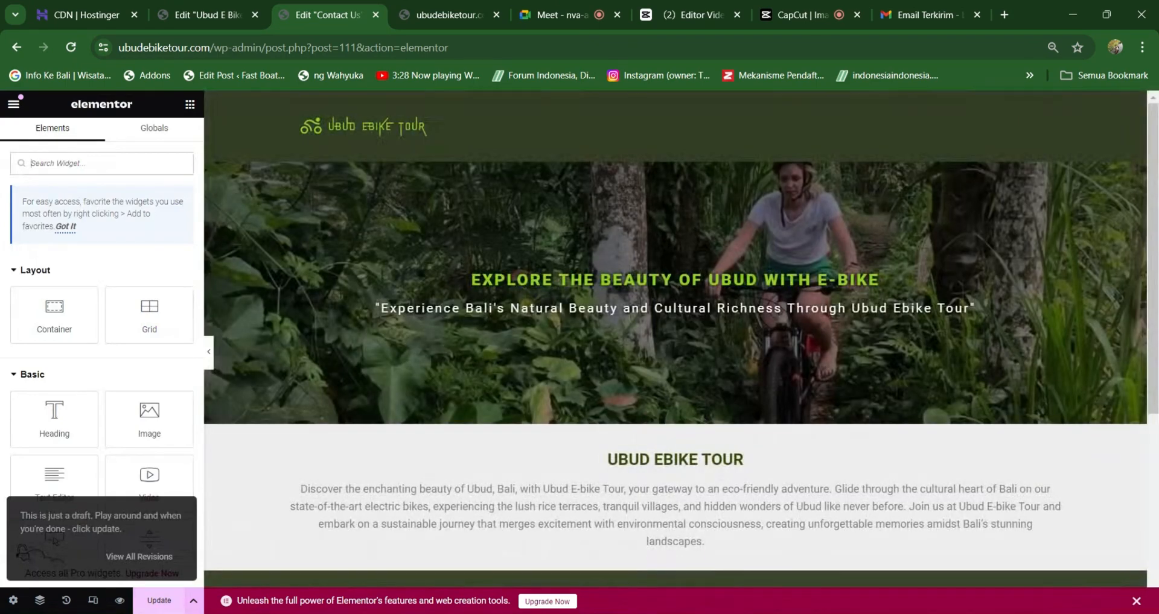
{"action": "left_click", "coordinate": [161, 602]}
Replace the hero's main heading text with "Contact Us".
{"action": "scroll", "coordinate": [618, 400], "scroll_direction": "down", "scroll_amount": 3}
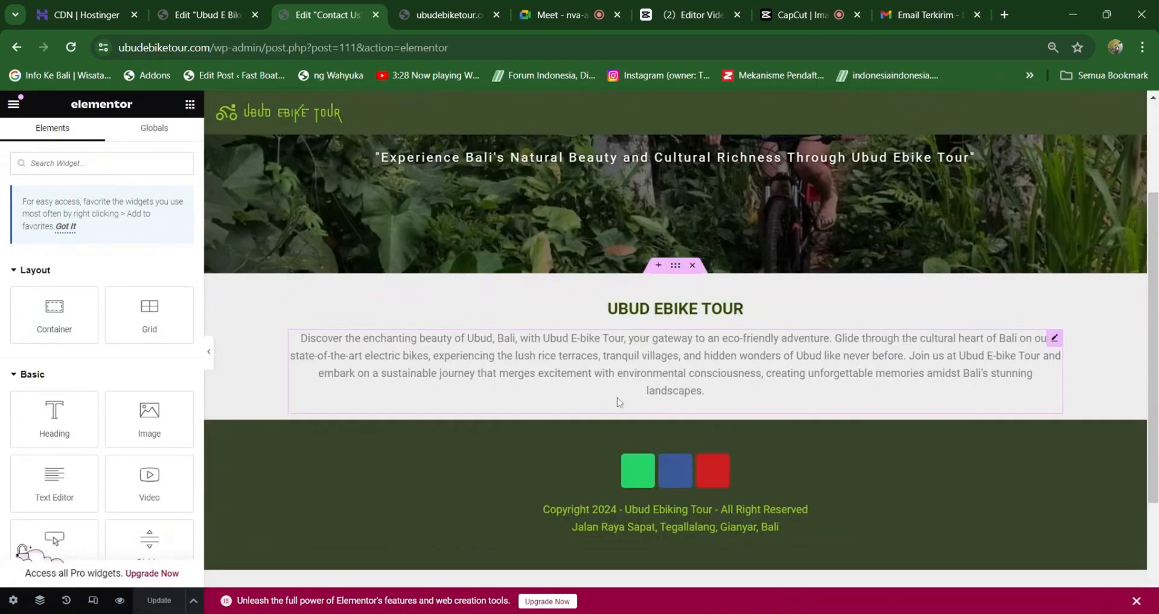
{"action": "scroll", "coordinate": [166, 410], "scroll_direction": "down", "scroll_amount": 4}
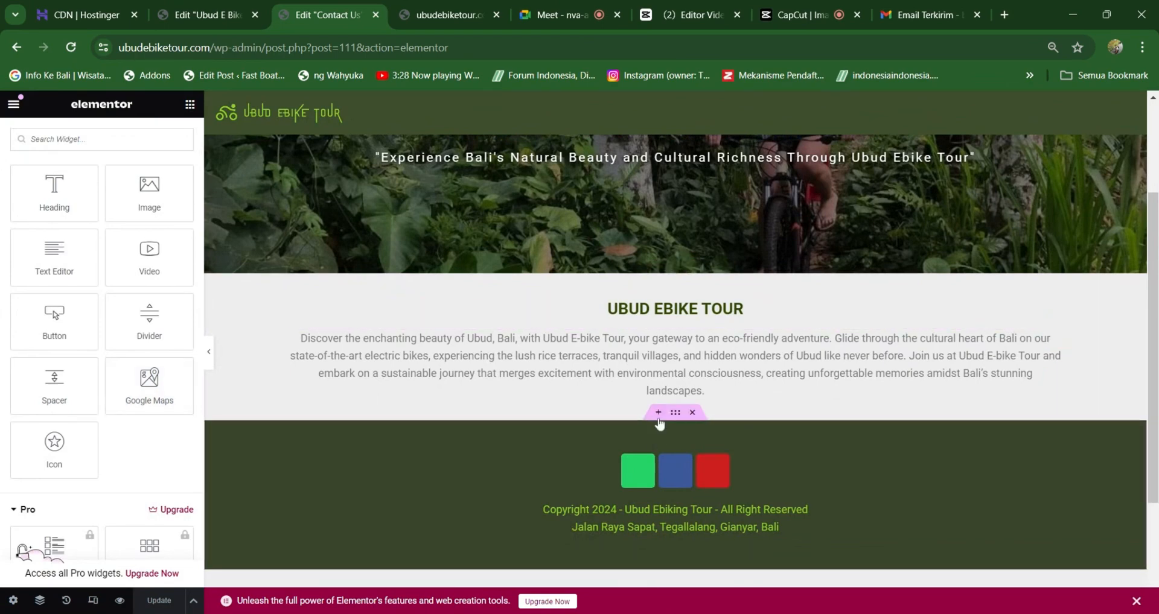
{"action": "scroll", "coordinate": [627, 406], "scroll_direction": "up", "scroll_amount": 3}
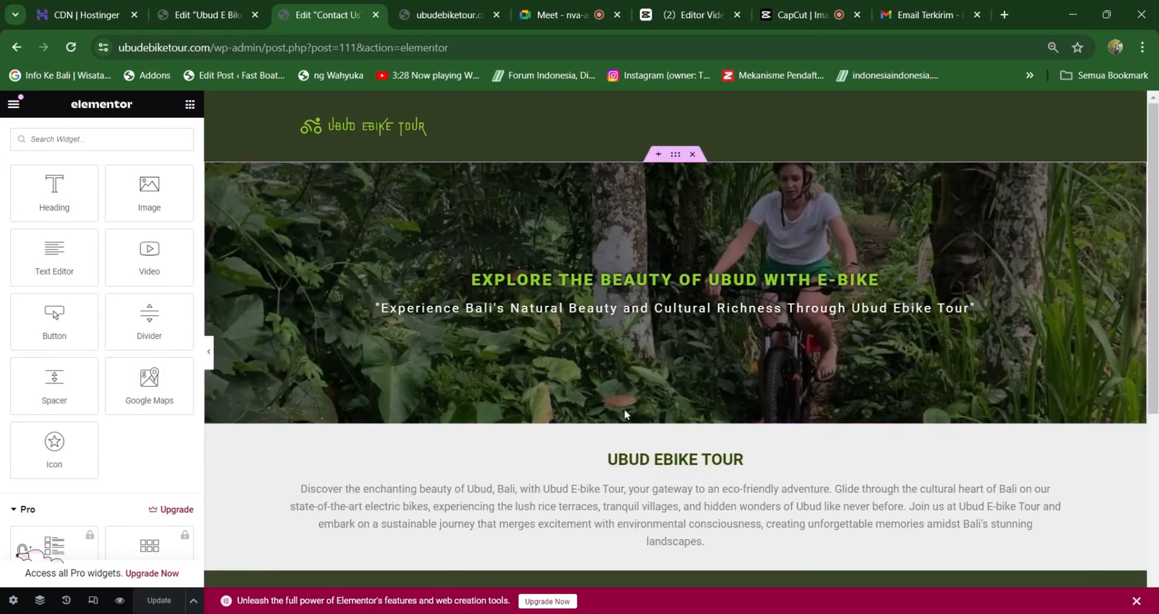
{"action": "left_click", "coordinate": [556, 288]}
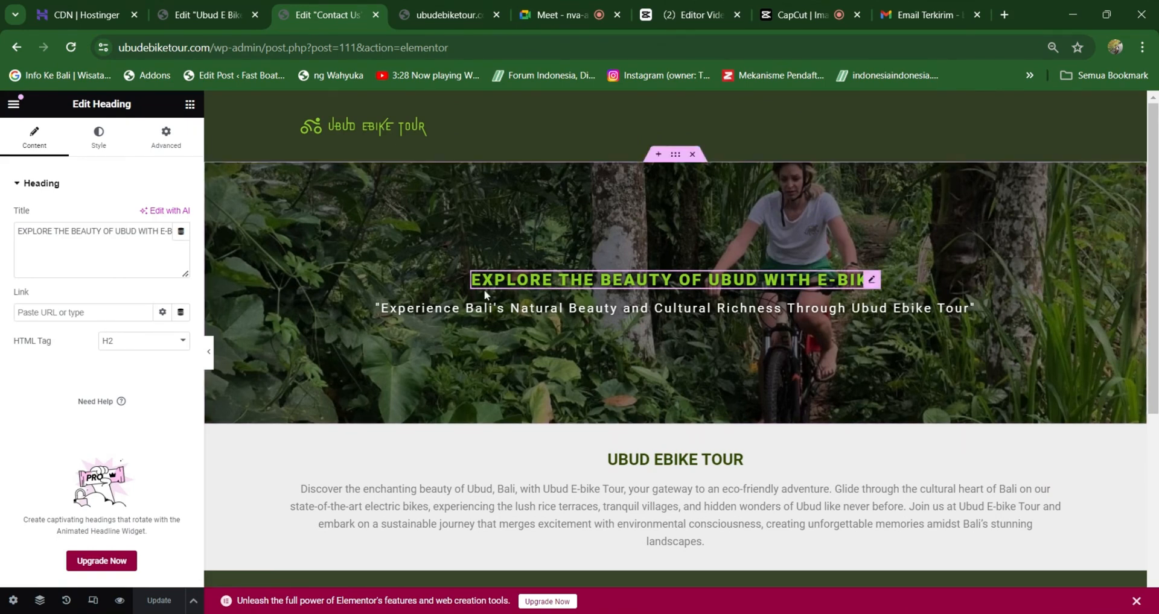
{"action": "left_click_drag", "start_coordinate": [471, 279], "coordinate": [893, 266]}
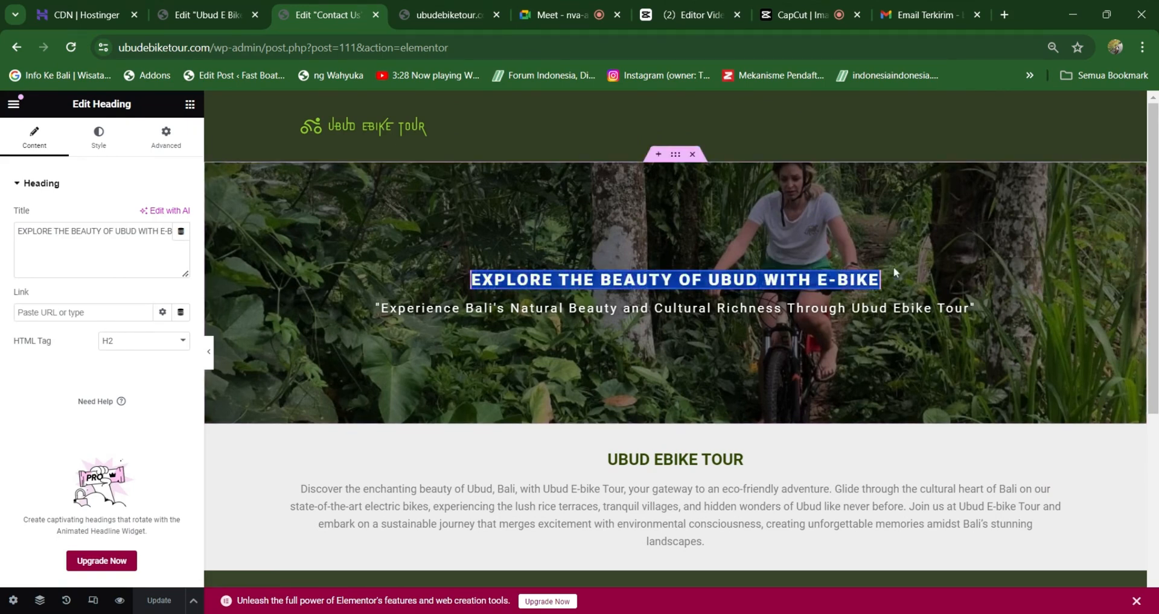
{"action": "type", "text": "Contacr"}
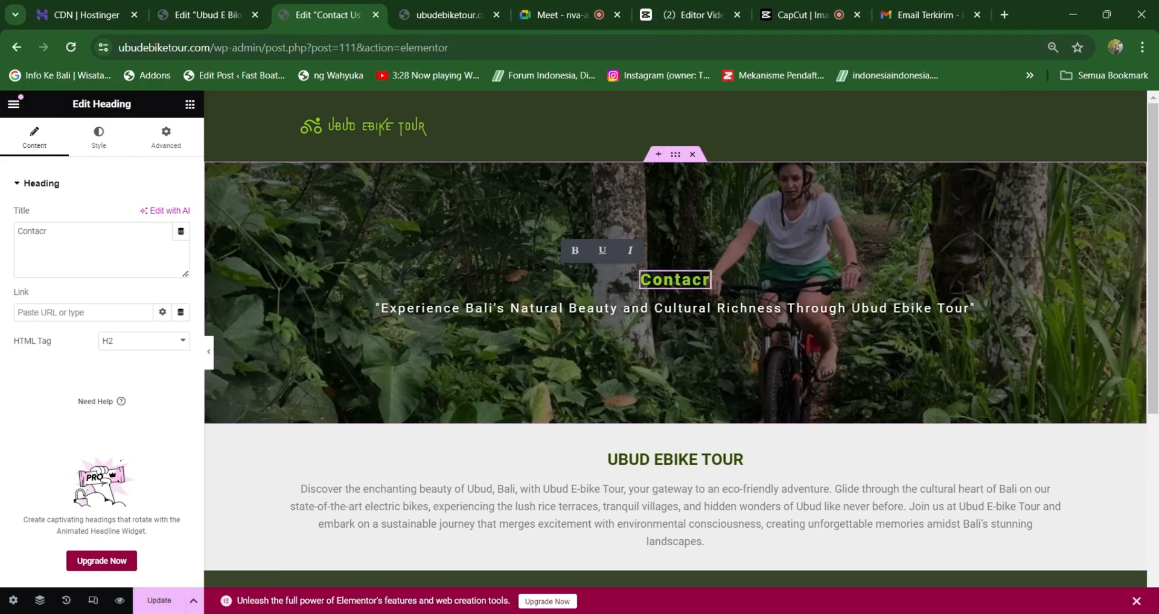
{"action": "key", "text": "BackSpace"}
{"action": "type", "text": "t Us"}
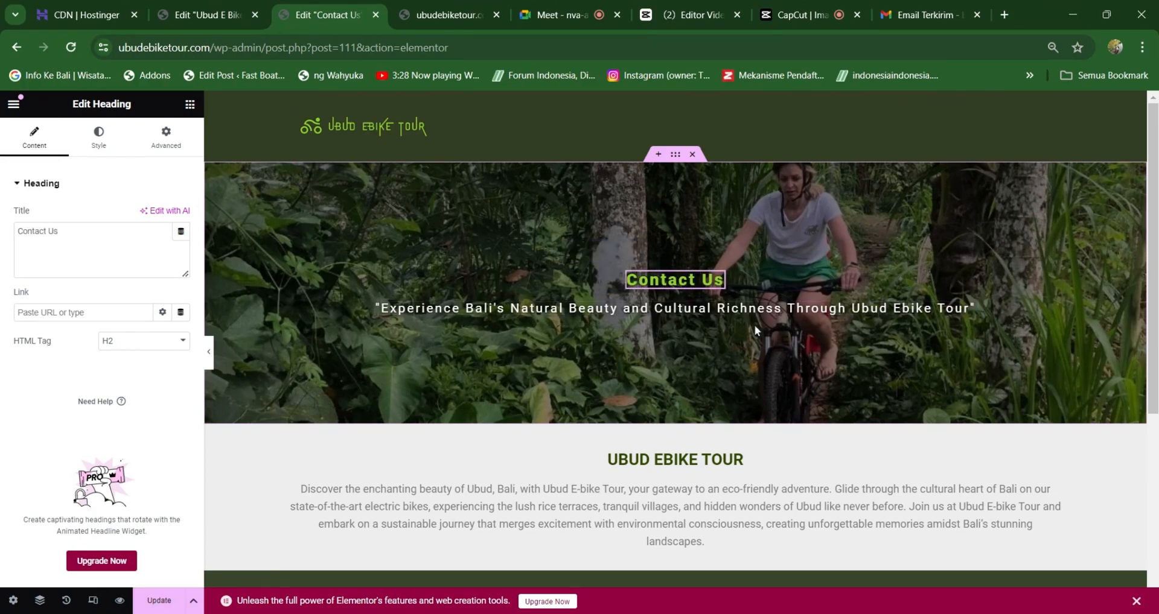
Replace the hero's subheading with "Jangan ragu hubungi kami untuk semua pertanyaan anda", keeping the surrounding quotation marks.
{"action": "left_click", "coordinate": [687, 313]}
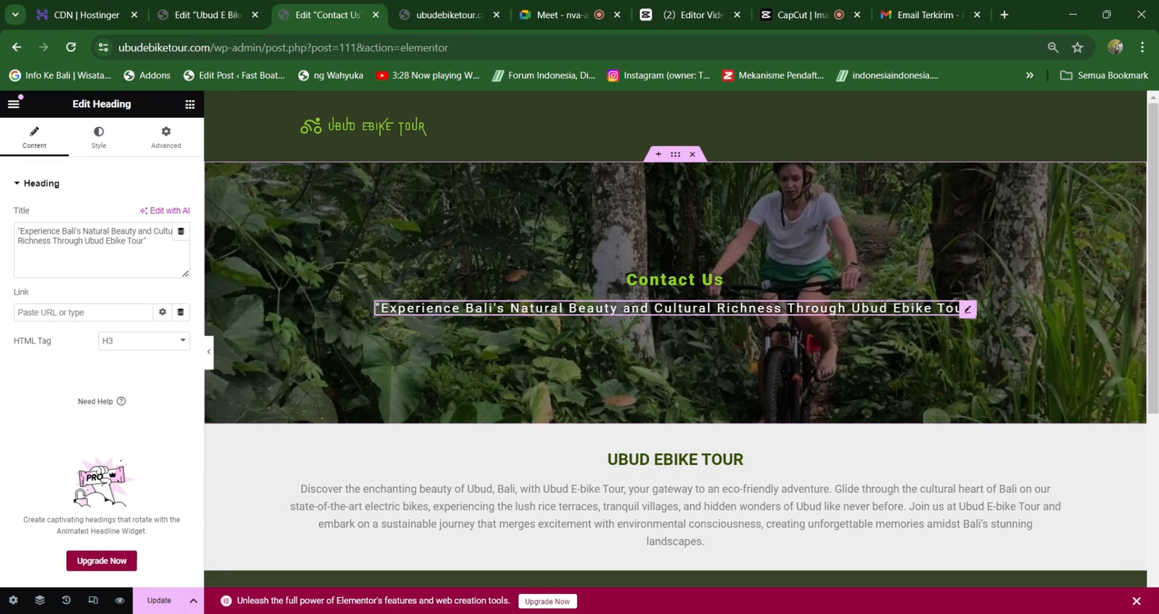
{"action": "left_click_drag", "start_coordinate": [376, 308], "coordinate": [953, 309]}
{"action": "left_click", "coordinate": [936, 334]}
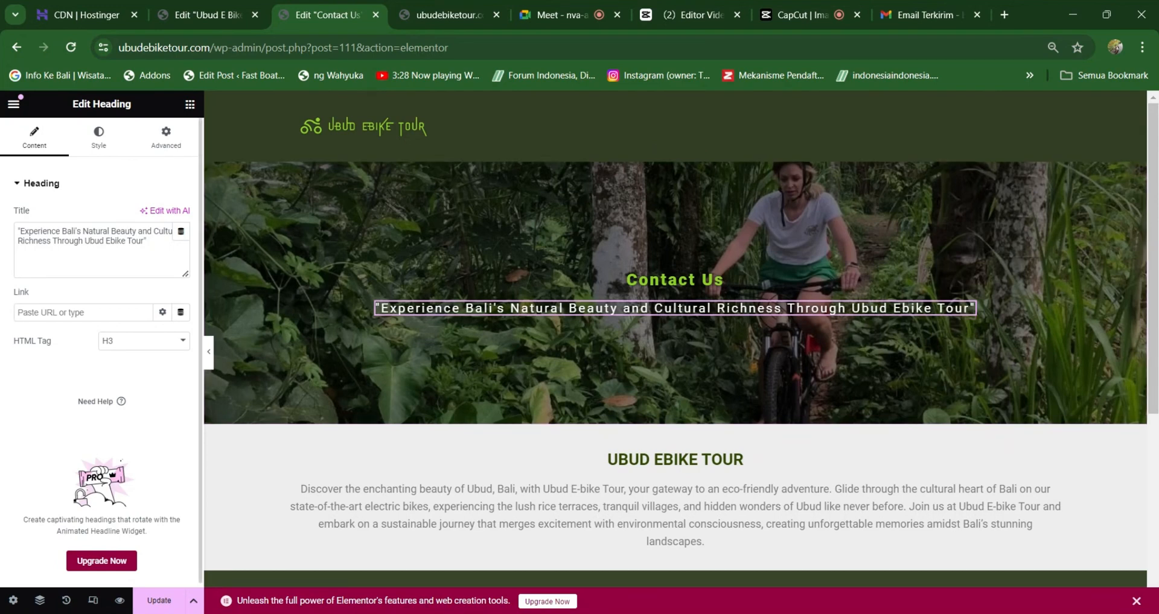
{"action": "left_click_drag", "start_coordinate": [144, 240], "coordinate": [19, 231]}
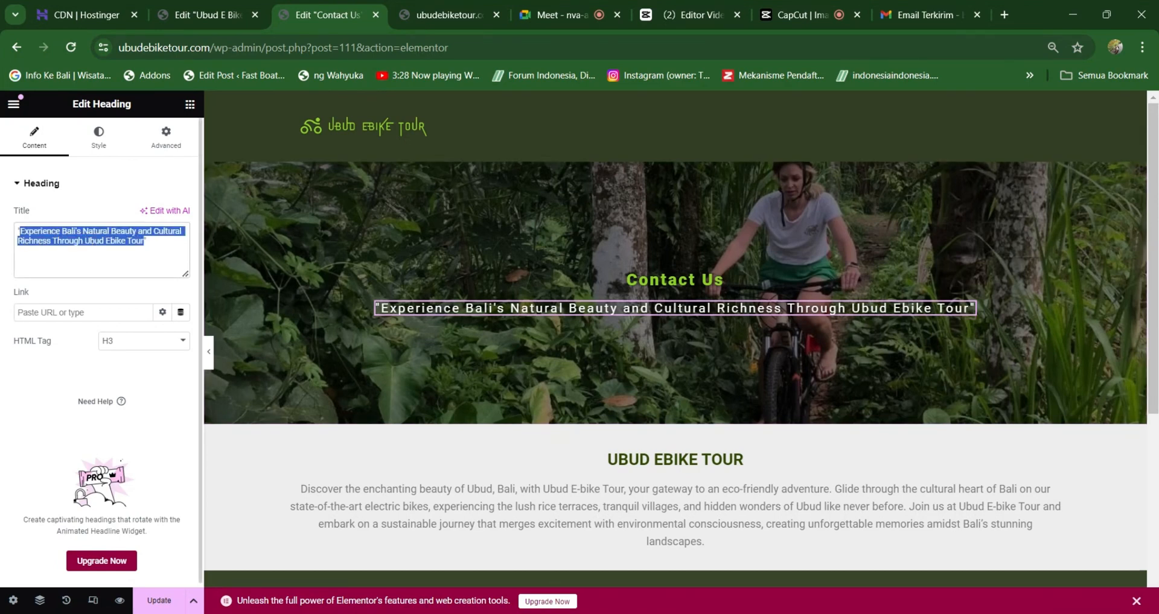
{"action": "type", "text": "Jangan ra"}
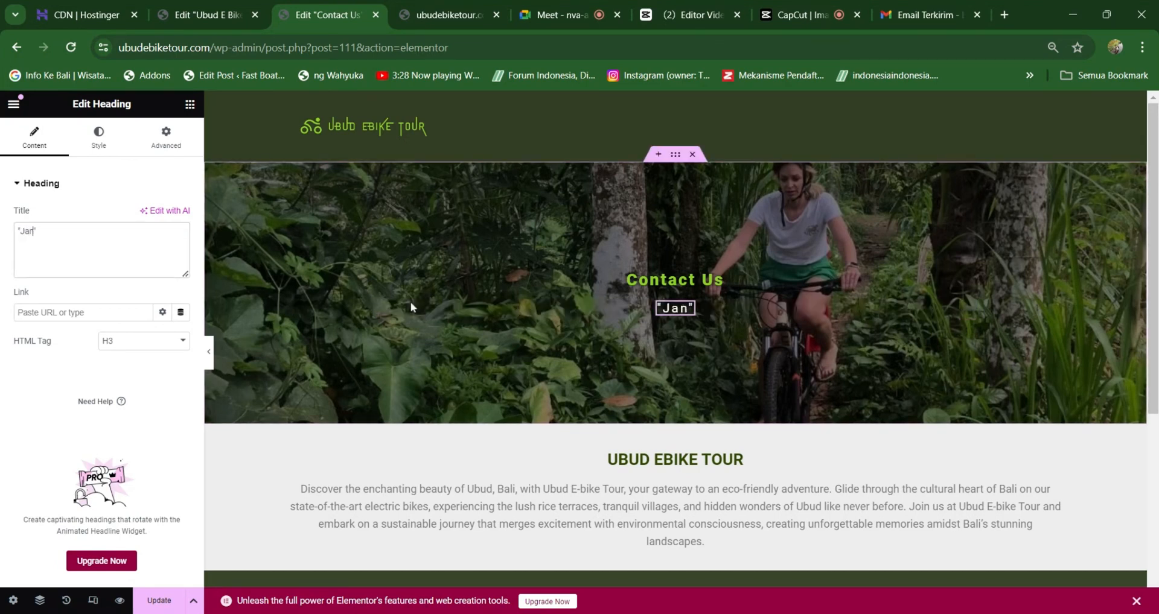
{"action": "type", "text": "gu "}
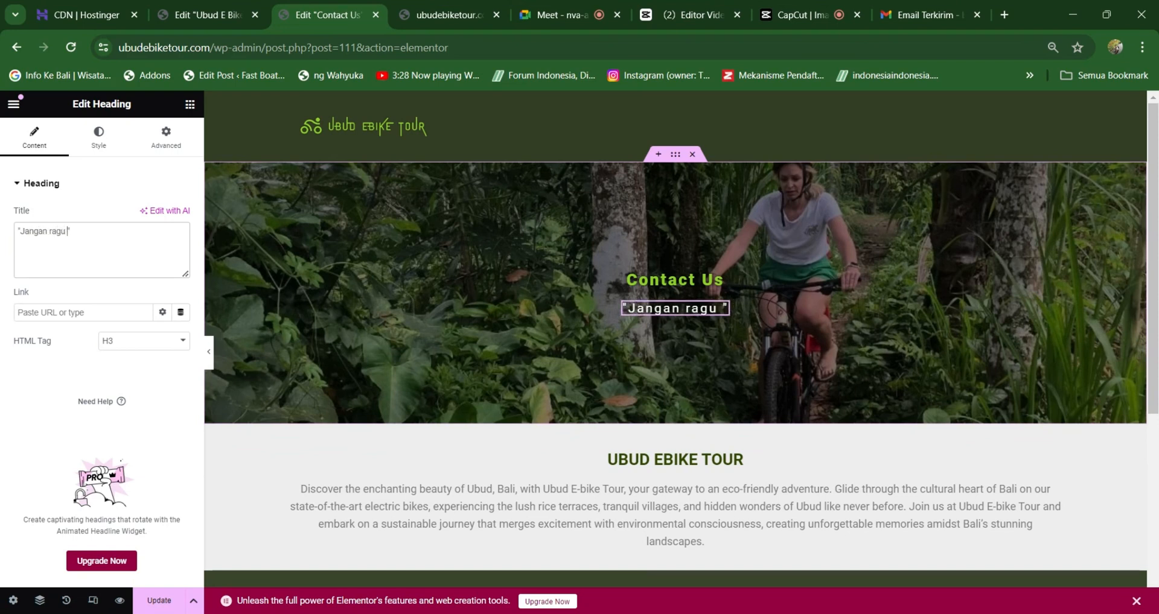
{"action": "type", "text": "hubungi k"}
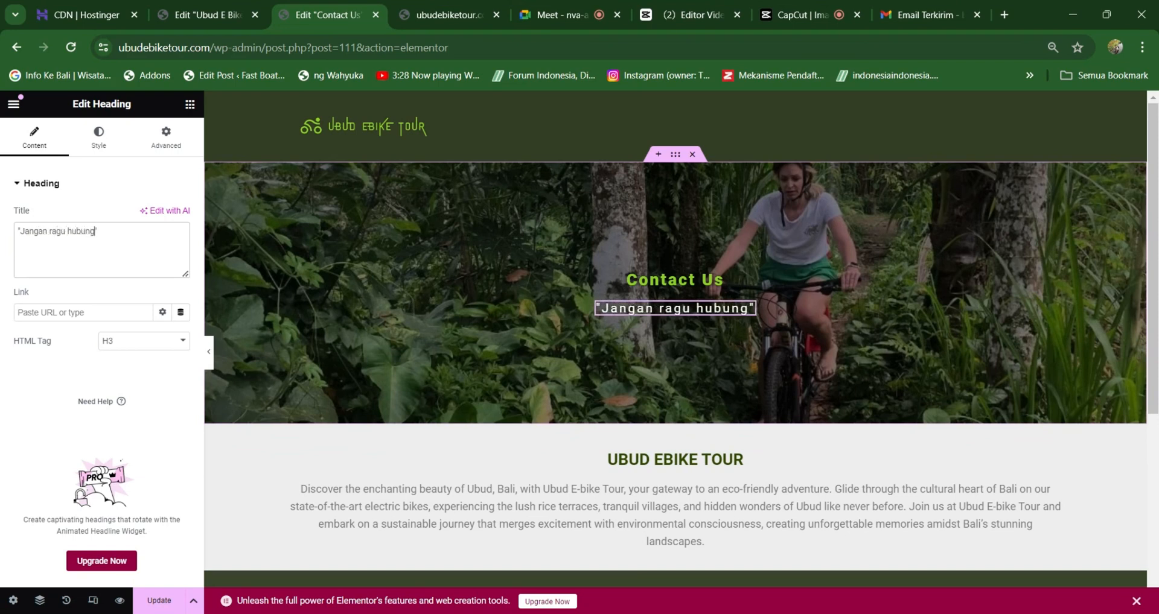
{"action": "type", "text": "ami "}
{"action": "type", "text": "untuk sen"}
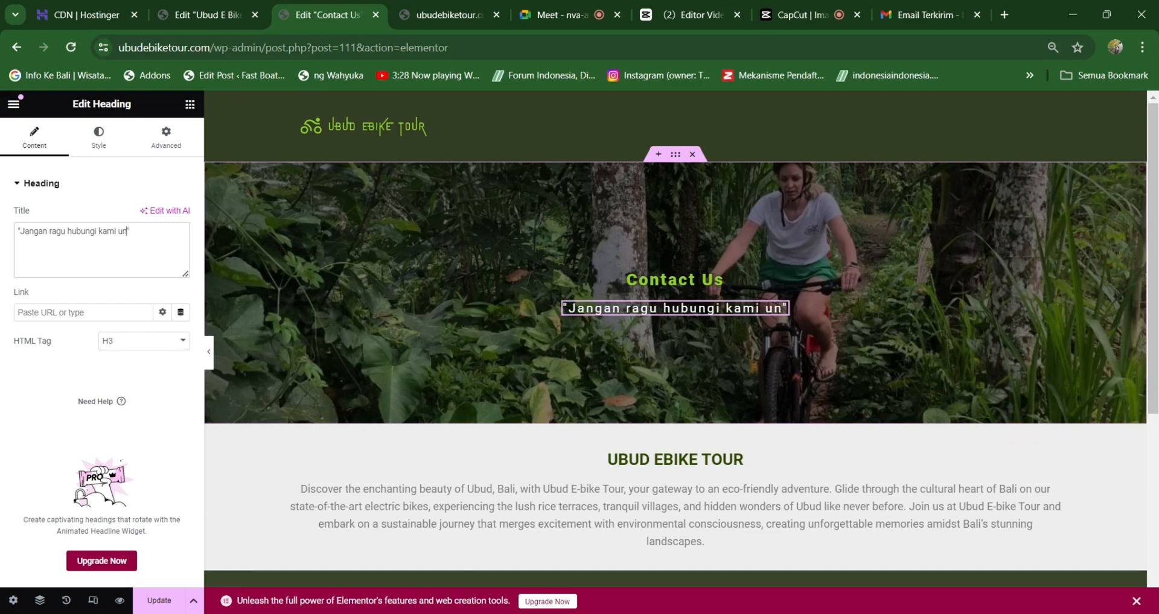
{"action": "type", "text": "ua "}
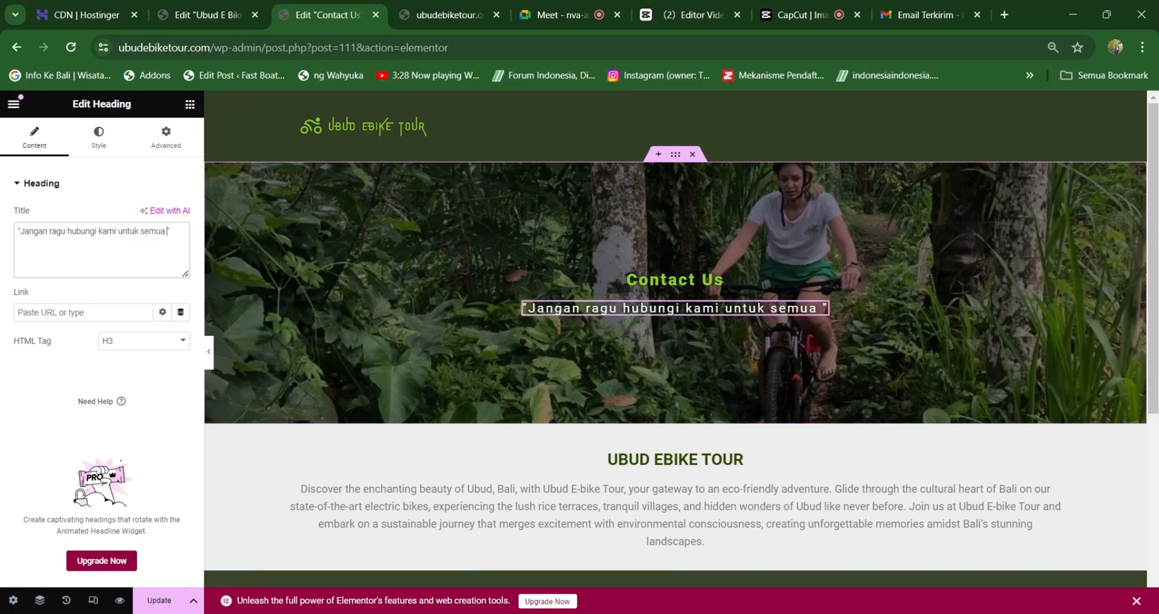
{"action": "type", "text": "pertanya"}
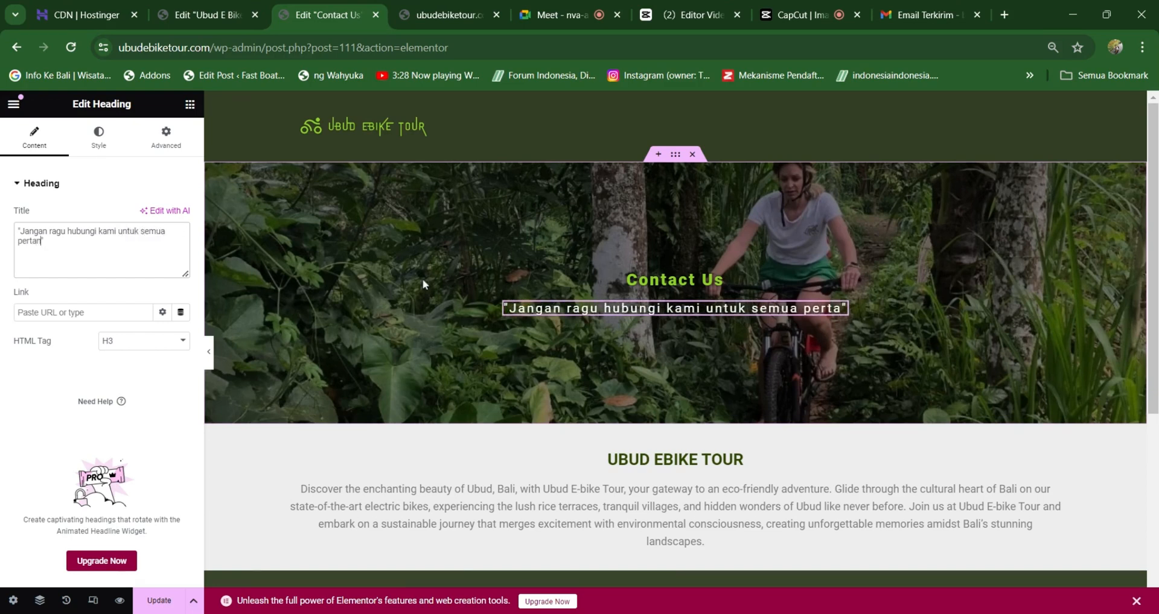
{"action": "type", "text": "an anda"}
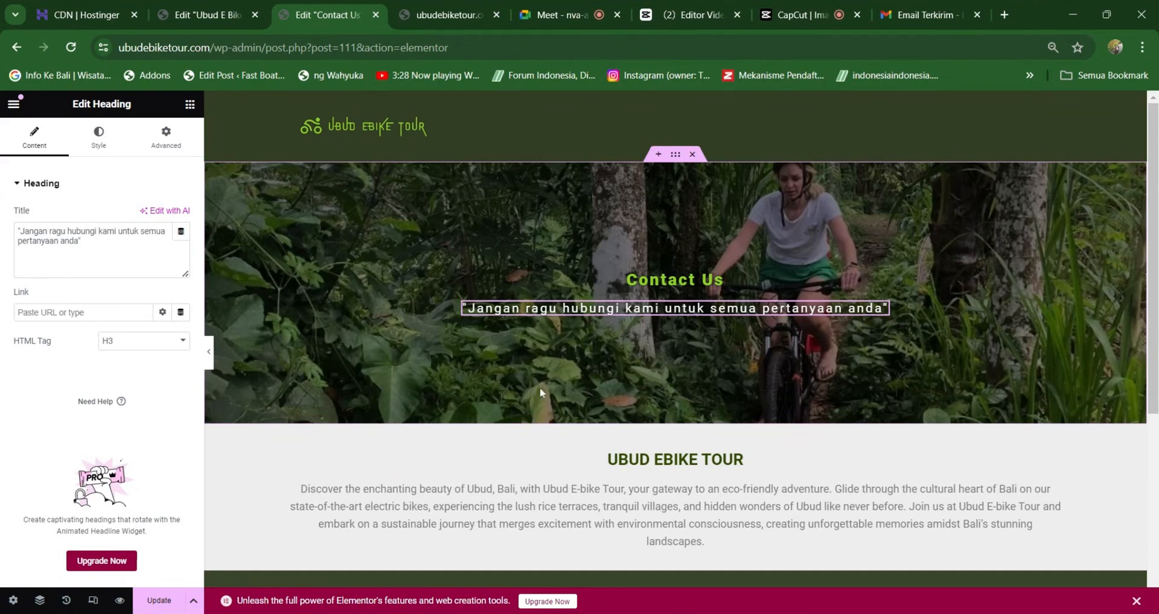
Delete the UBUD EBIKE TOUR heading above the description paragraph and save the page.
{"action": "left_click", "coordinate": [643, 465]}
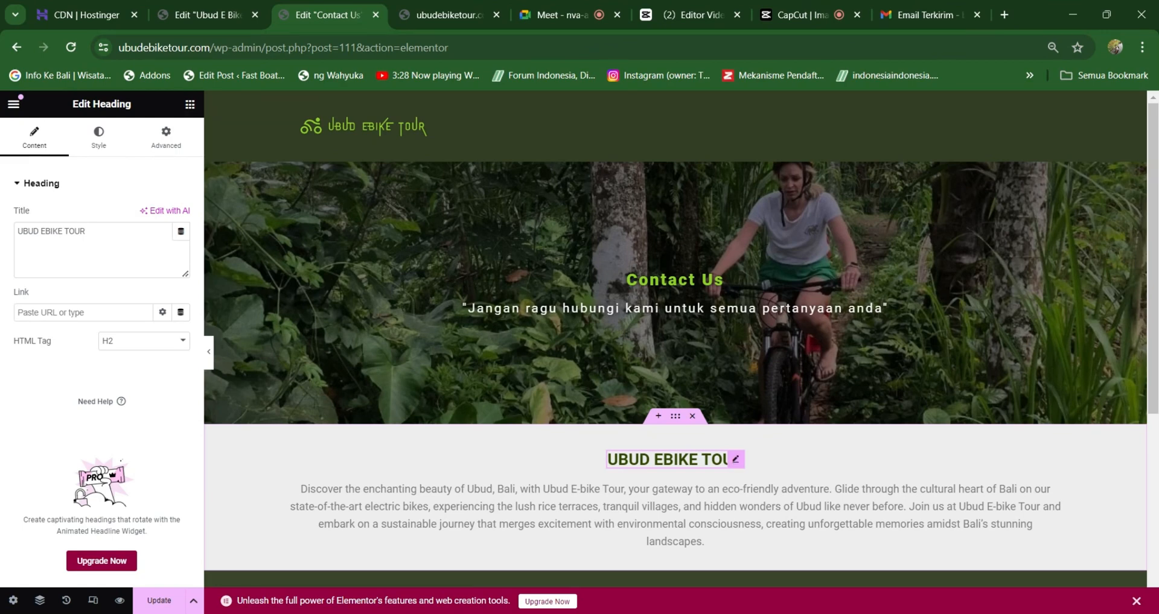
{"action": "scroll", "coordinate": [578, 336], "scroll_direction": "down", "scroll_amount": 3}
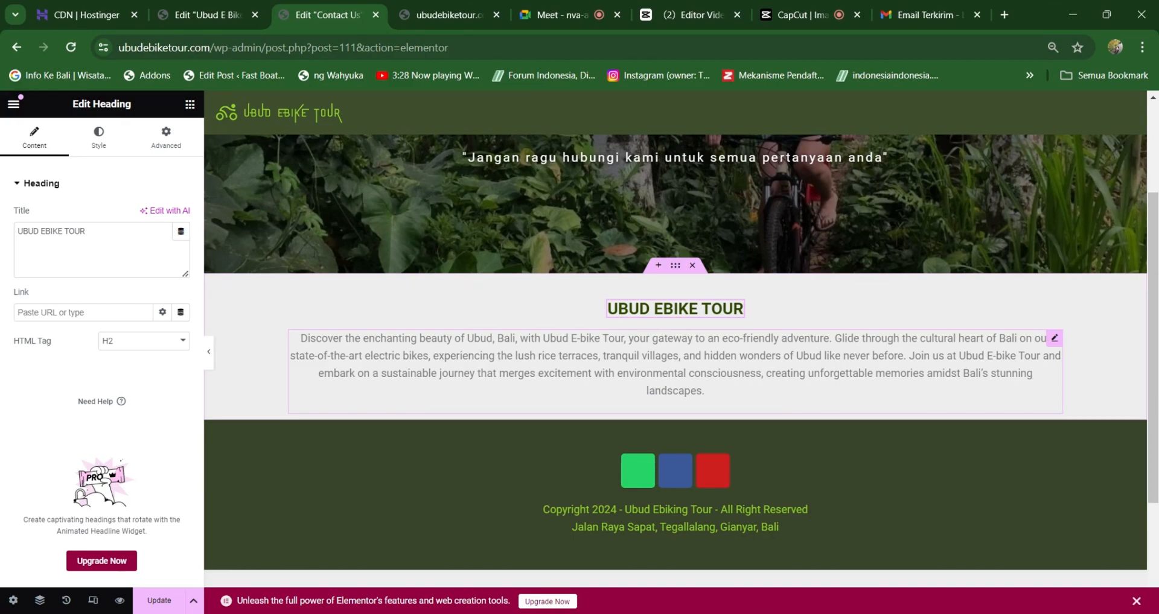
{"action": "scroll", "coordinate": [581, 362], "scroll_direction": "up", "scroll_amount": 2}
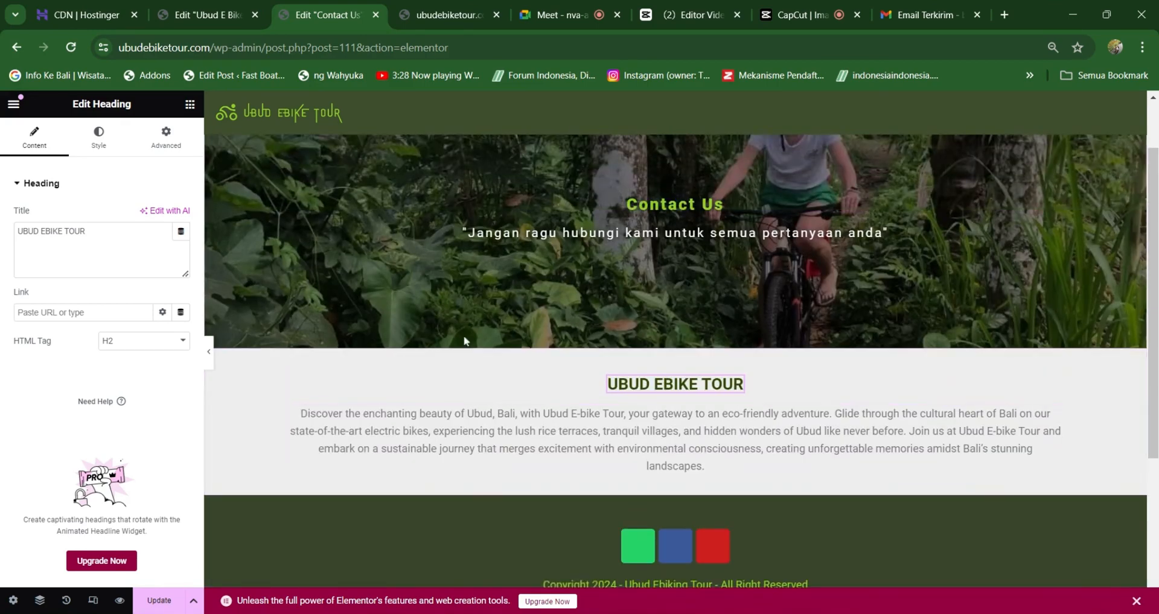
{"action": "scroll", "coordinate": [523, 329], "scroll_direction": "down", "scroll_amount": 2}
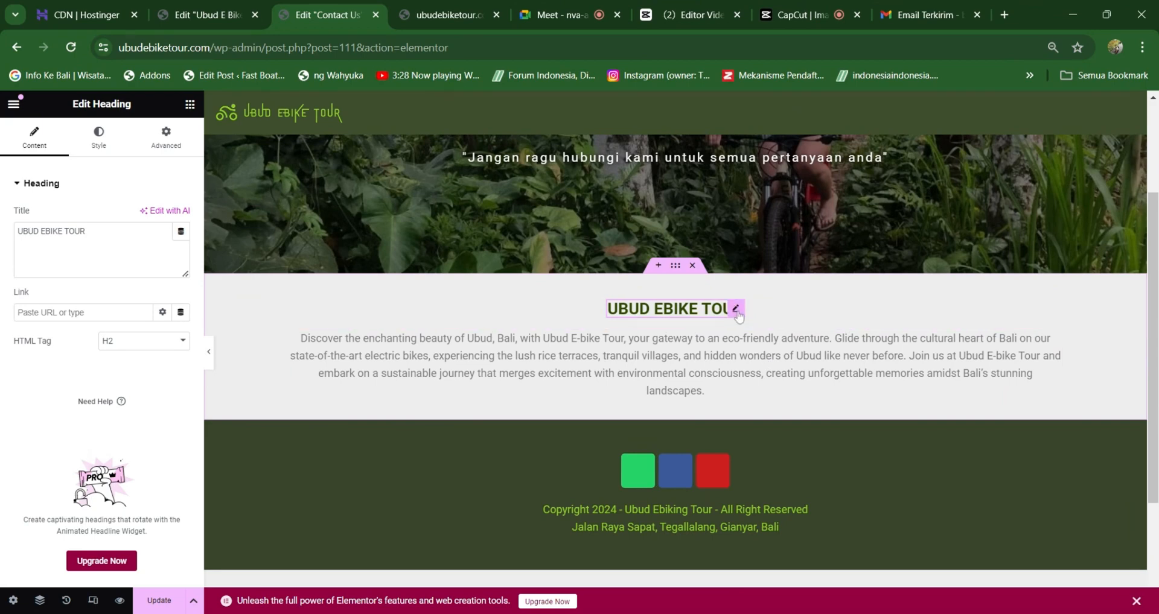
{"action": "key", "text": "Delete"}
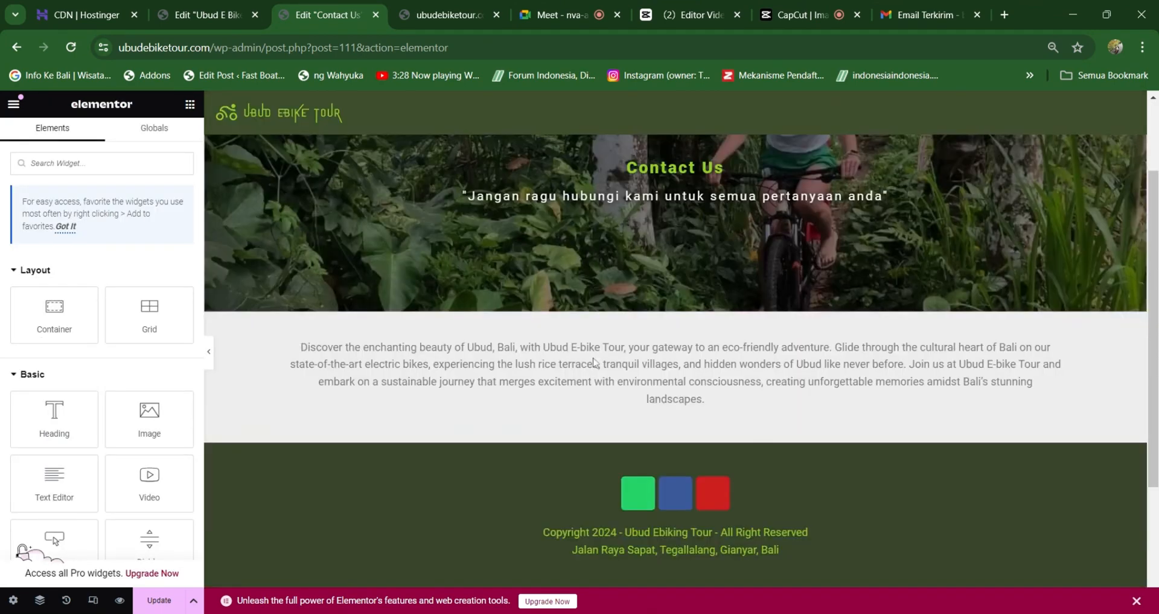
{"action": "scroll", "coordinate": [625, 430], "scroll_direction": "down", "scroll_amount": 5}
{"action": "scroll", "coordinate": [625, 430], "scroll_direction": "up", "scroll_amount": 5}
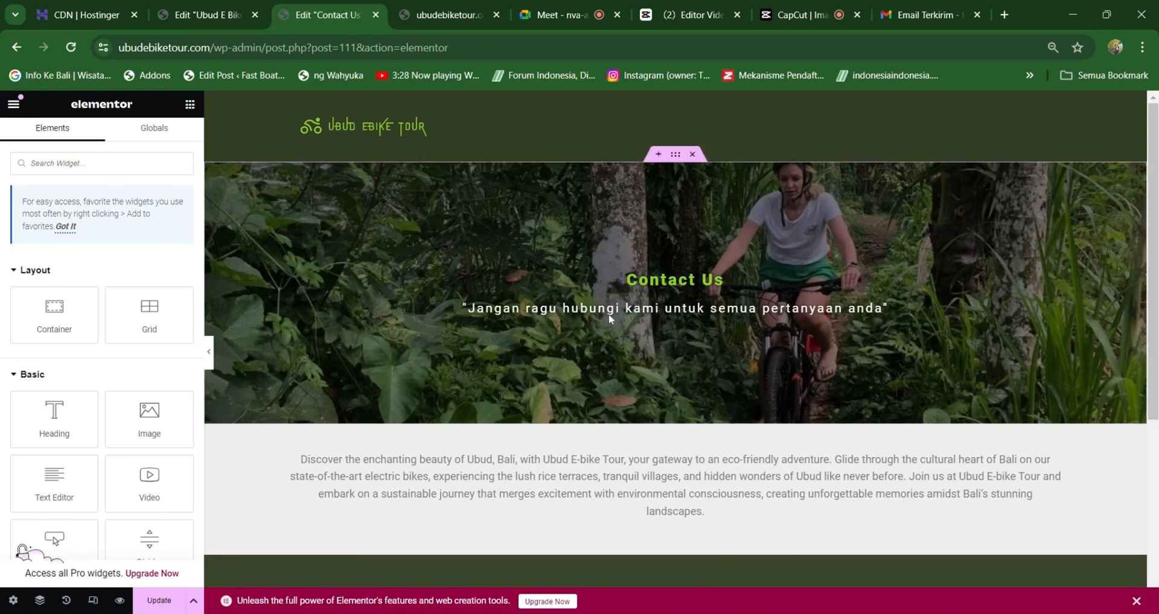
{"action": "key", "text": "ctrl+s"}
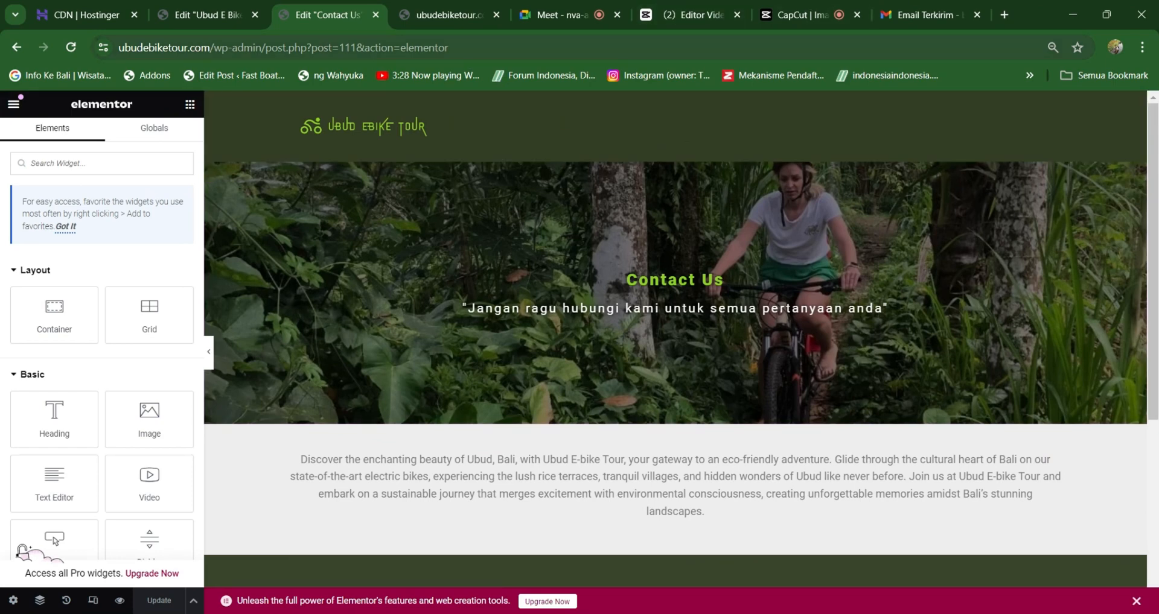
Preview the Contact Us page, load it at ubudebiketour.com/contact-us/ without the preview parameters, and review it down to the footer.
{"action": "left_click", "coordinate": [120, 600]}
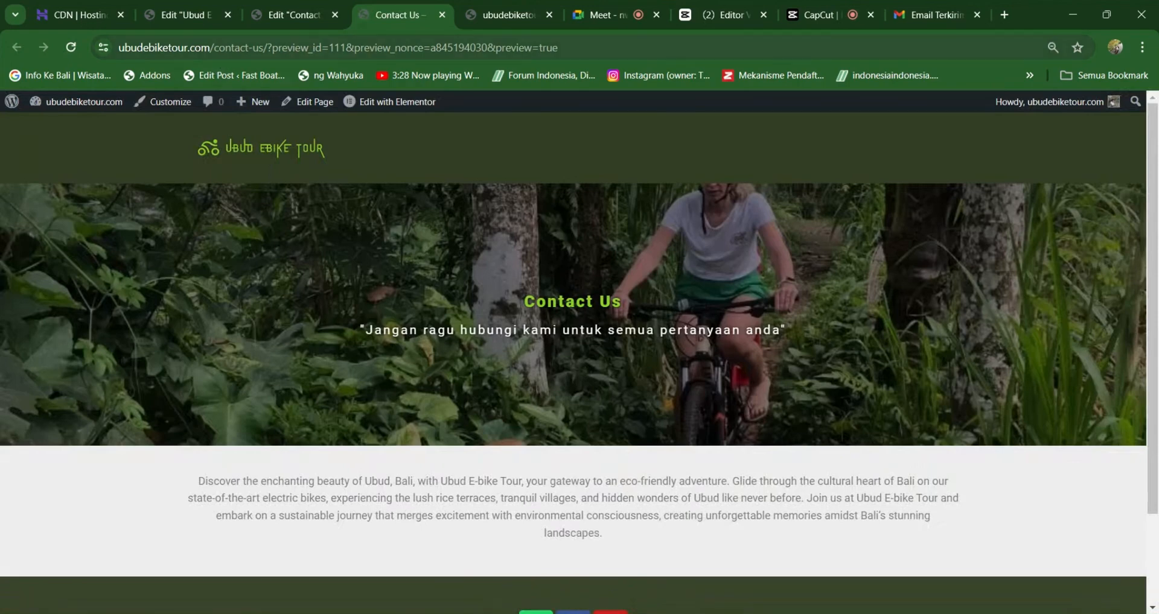
{"action": "left_click_drag", "start_coordinate": [214, 47], "coordinate": [300, 47]}
{"action": "left_click", "coordinate": [276, 233]}
{"action": "left_click_drag", "start_coordinate": [294, 47], "coordinate": [595, 47]}
{"action": "key", "text": "BackSpace"}
{"action": "key", "text": "Return"}
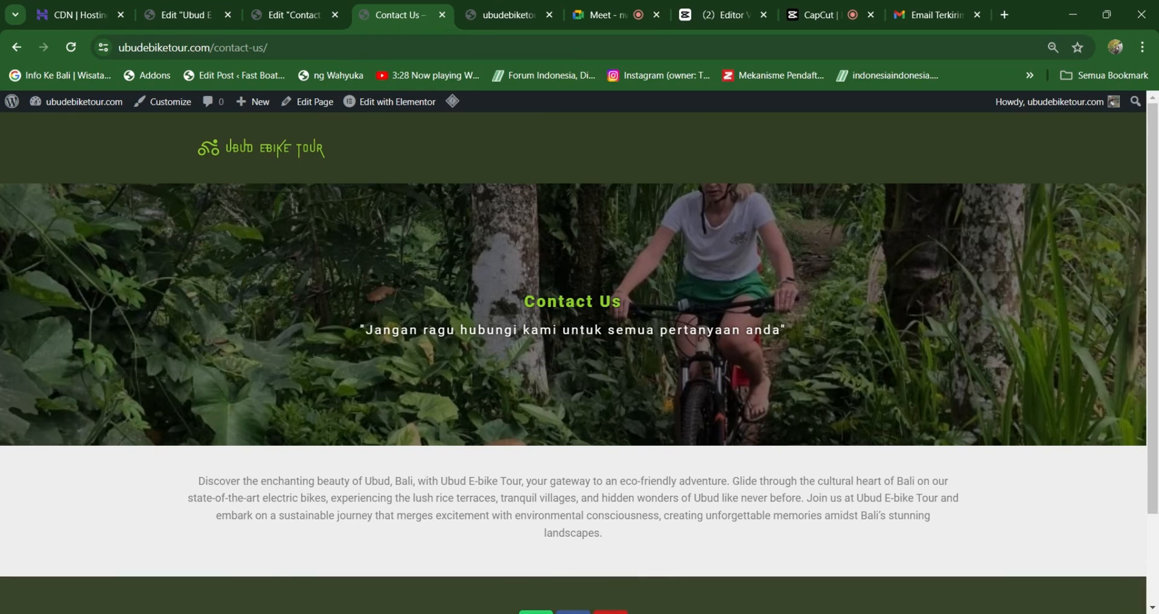
{"action": "scroll", "coordinate": [965, 224], "scroll_direction": "down", "scroll_amount": 3}
{"action": "scroll", "coordinate": [955, 260], "scroll_direction": "up", "scroll_amount": 3}
{"action": "scroll", "coordinate": [962, 306], "scroll_direction": "down", "scroll_amount": 3}
{"action": "scroll", "coordinate": [905, 302], "scroll_direction": "up", "scroll_amount": 3}
Open the browser's developer tools, check the Contact Us page in iPhone SE device emulation, and dismiss the language notice.
{"action": "key", "text": "ctrl+shift+i"}
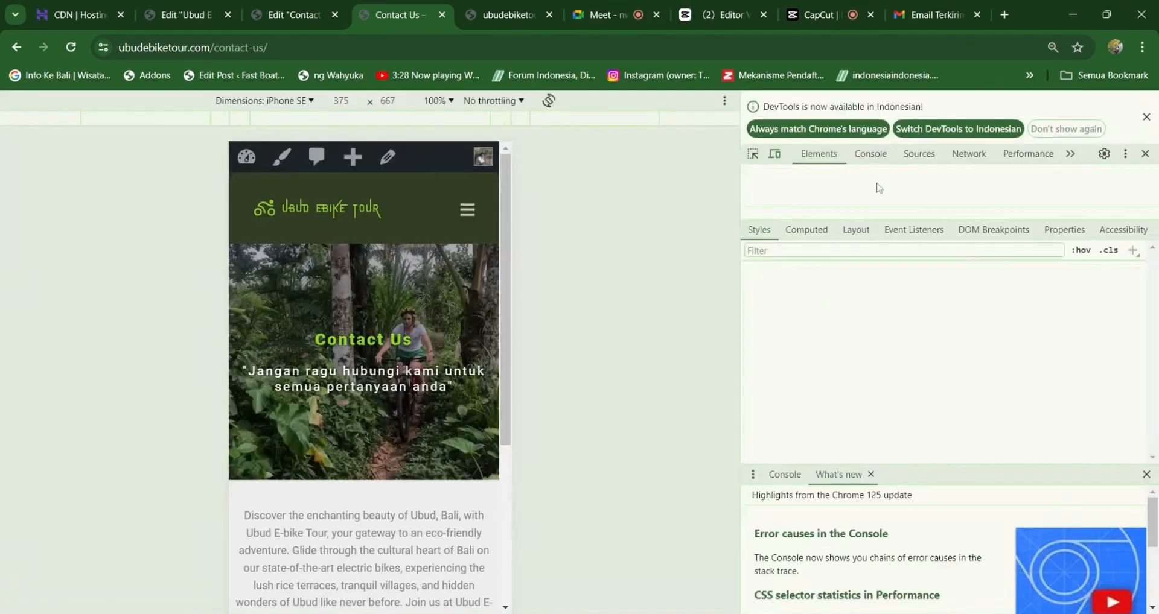
{"action": "left_click", "coordinate": [774, 155]}
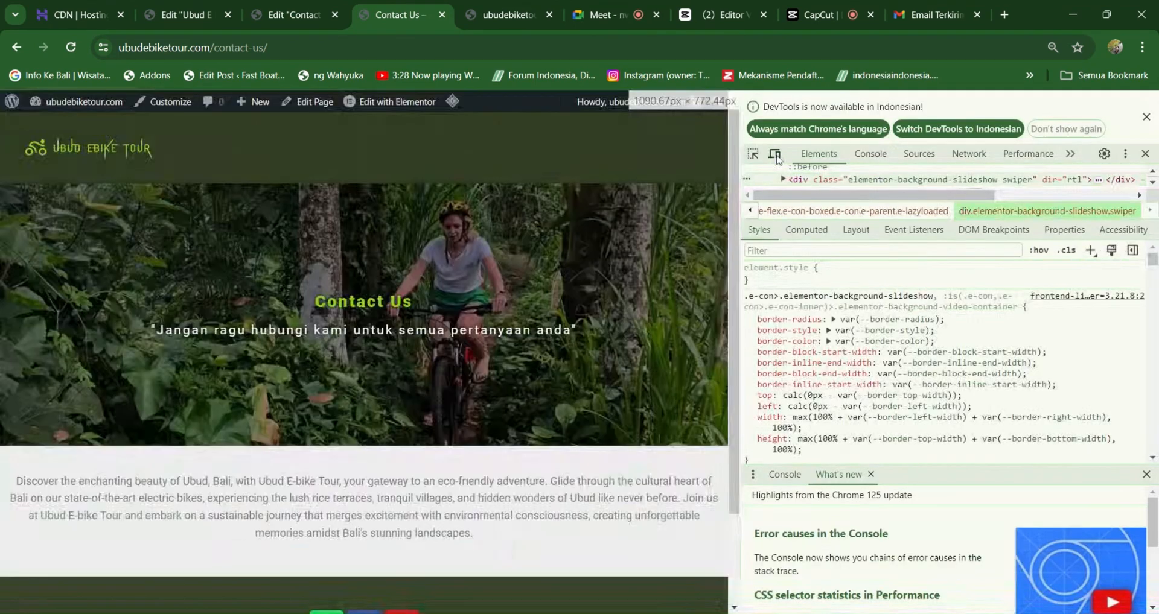
{"action": "left_click", "coordinate": [776, 156]}
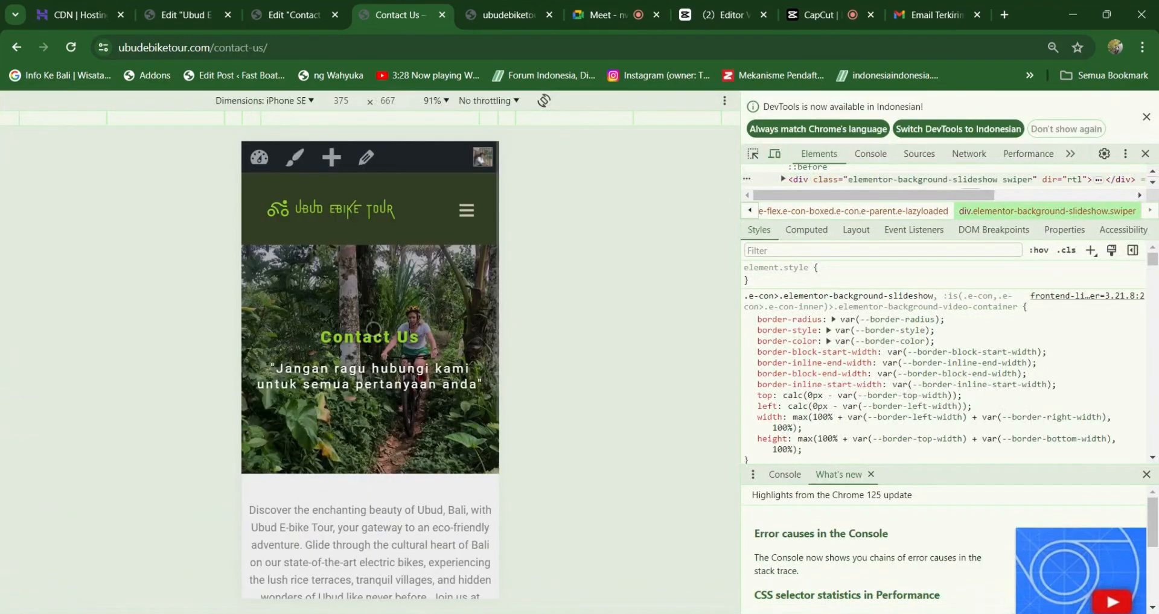
{"action": "scroll", "coordinate": [371, 406], "scroll_direction": "down", "scroll_amount": 4}
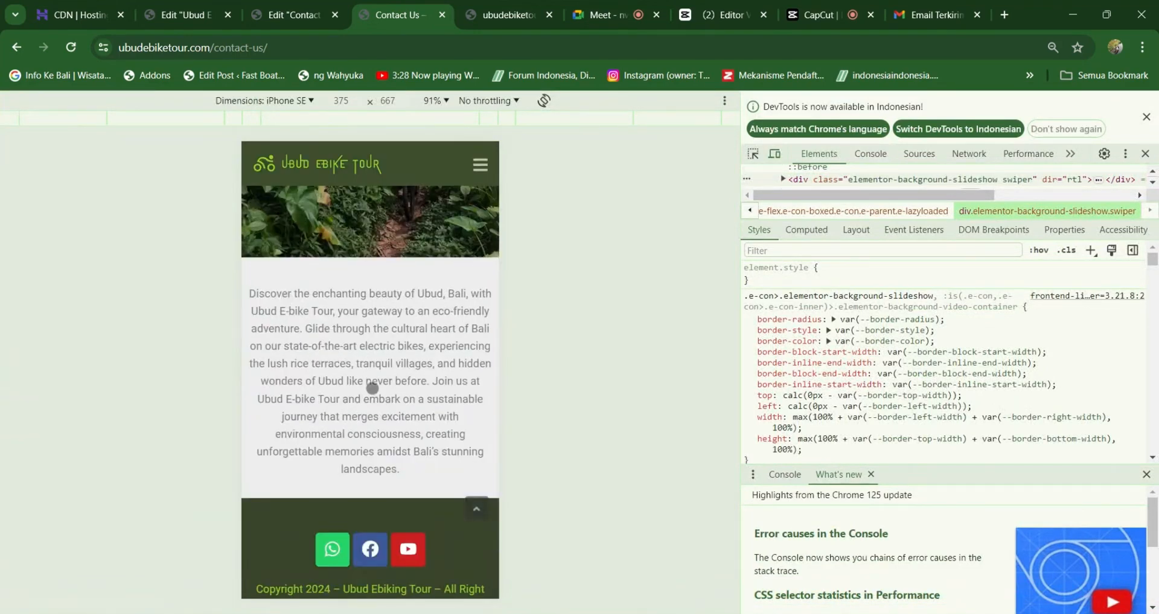
{"action": "scroll", "coordinate": [374, 384], "scroll_direction": "up", "scroll_amount": 4}
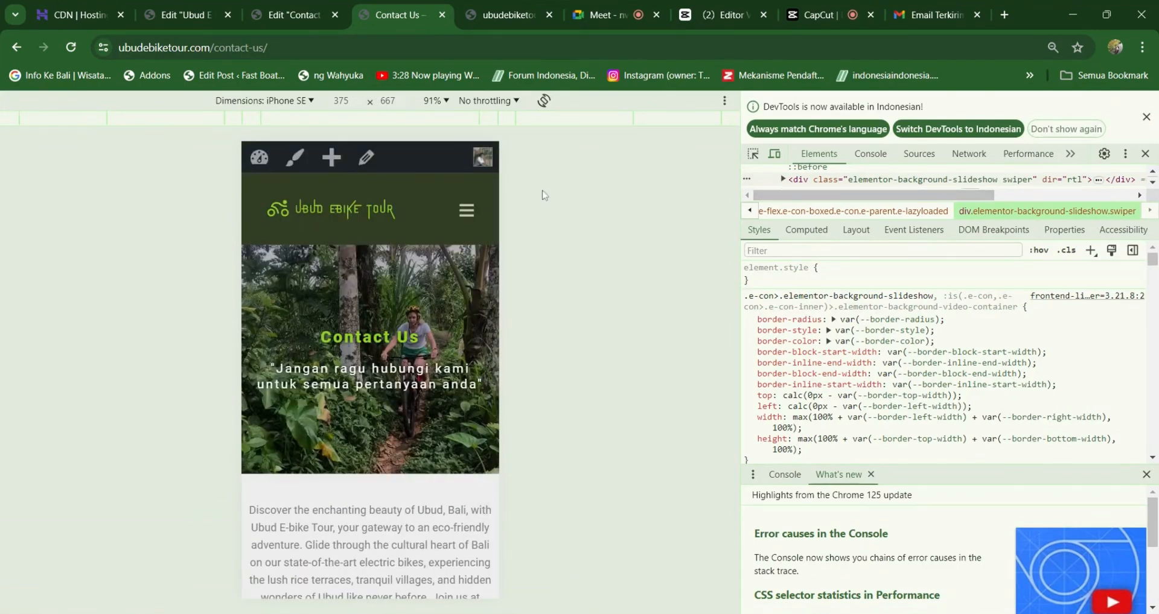
{"action": "left_click", "coordinate": [478, 210]}
{"action": "left_click", "coordinate": [1146, 117]}
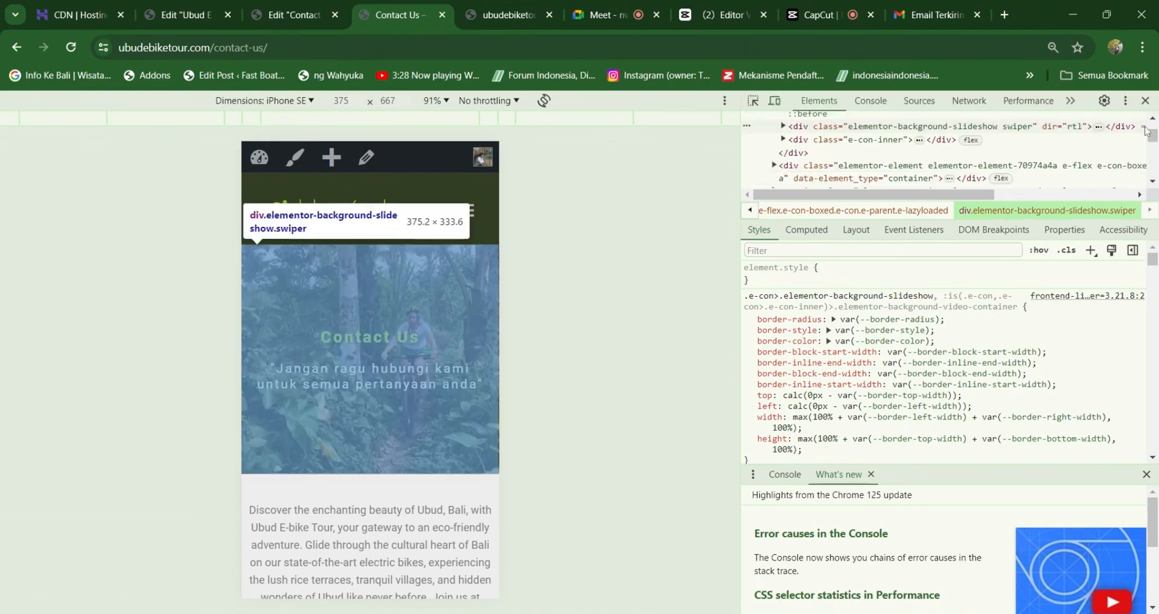
Close the developer tools on the Contact Us page and open the Menus page in the site's WordPress admin.
{"action": "left_click", "coordinate": [1145, 100]}
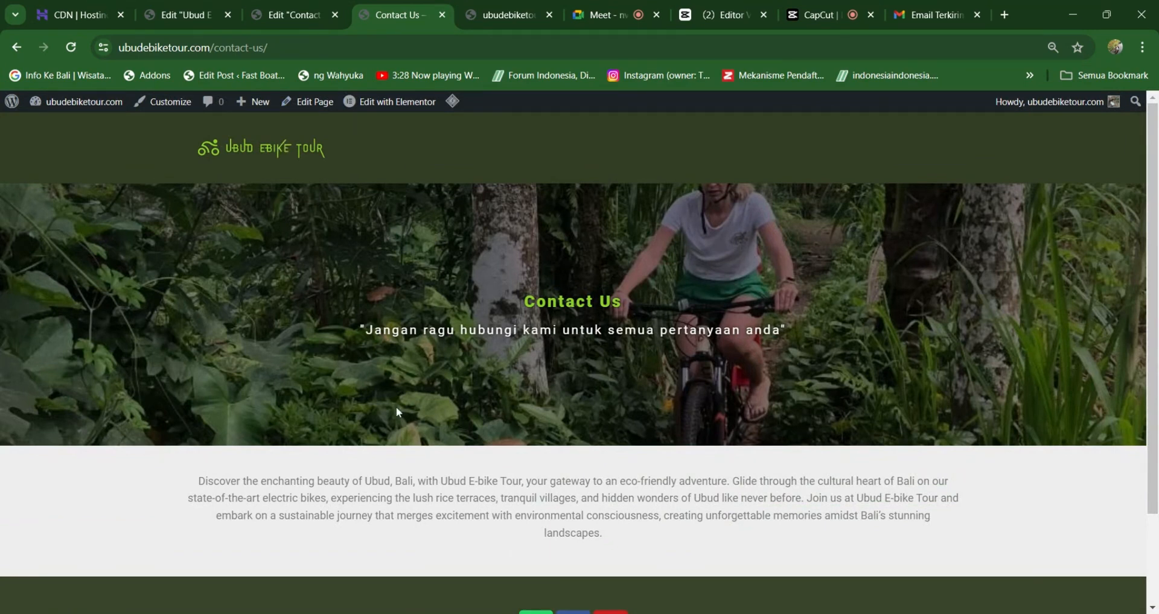
{"action": "scroll", "coordinate": [395, 407], "scroll_direction": "down", "scroll_amount": 2}
{"action": "scroll", "coordinate": [398, 412], "scroll_direction": "up", "scroll_amount": 2}
{"action": "mouse_move", "coordinate": [58, 103]}
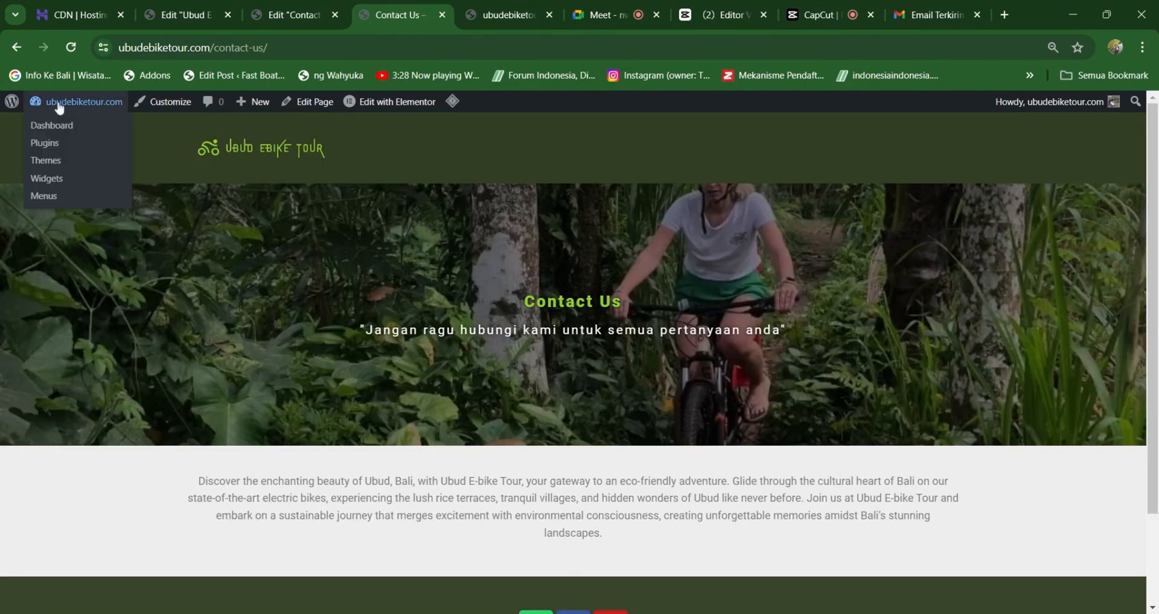
{"action": "left_click", "coordinate": [57, 128]}
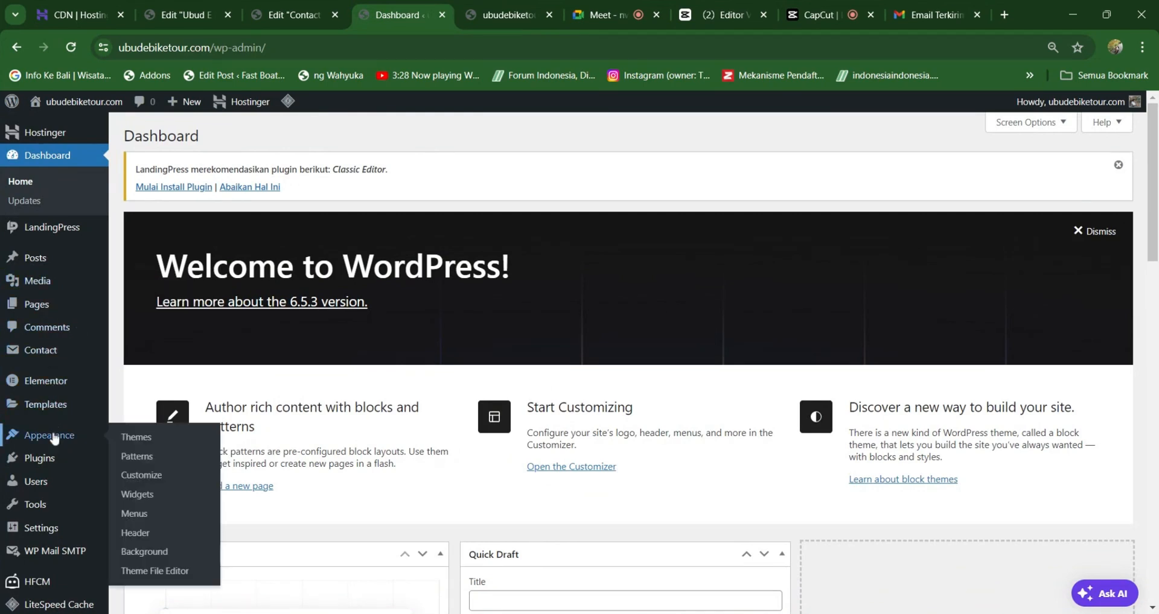
{"action": "mouse_move", "coordinate": [34, 437]}
{"action": "left_click", "coordinate": [142, 517]}
Create a menu named "Top Menu", assign it to the Header Menu display location, and save it.
{"action": "scroll", "coordinate": [595, 359], "scroll_direction": "down", "scroll_amount": 3}
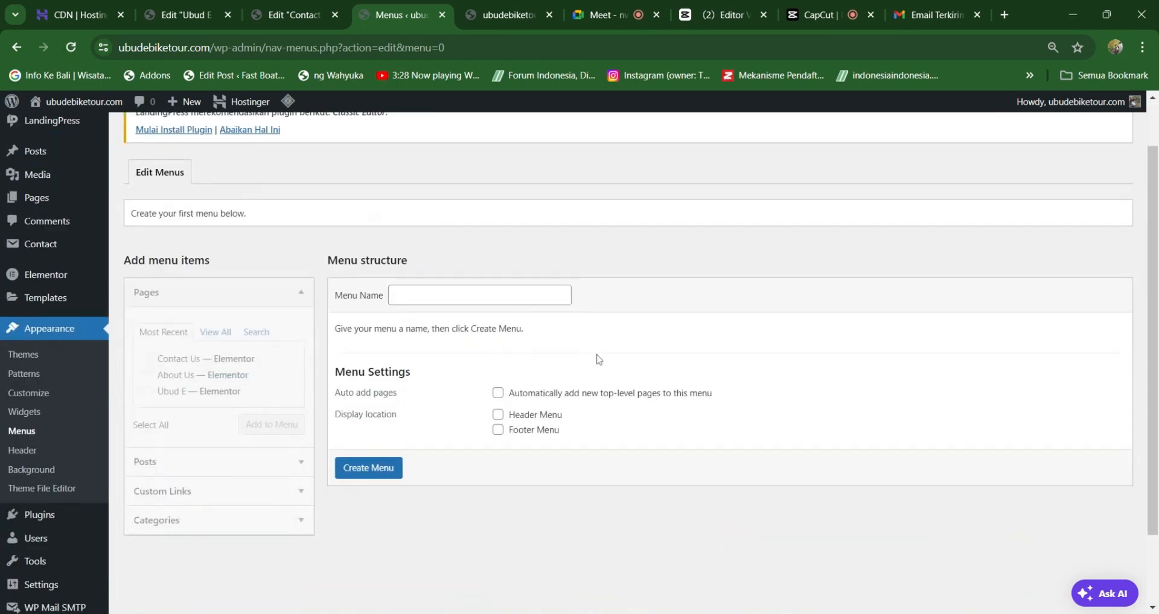
{"action": "scroll", "coordinate": [604, 357], "scroll_direction": "up", "scroll_amount": 3}
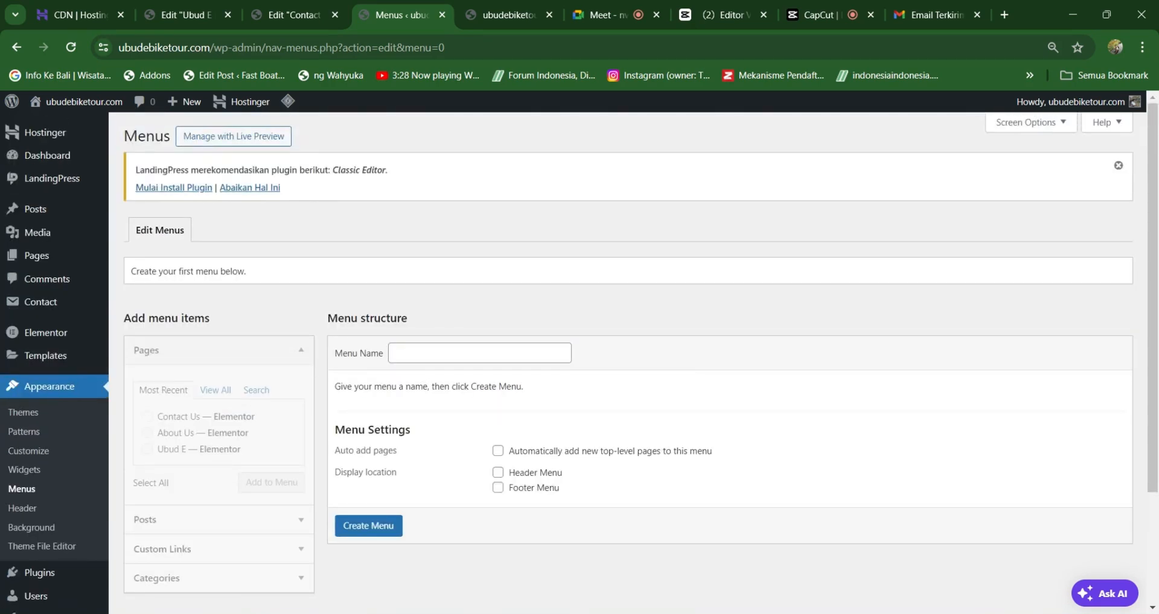
{"action": "left_click", "coordinate": [425, 359]}
{"action": "type", "text": "M"}
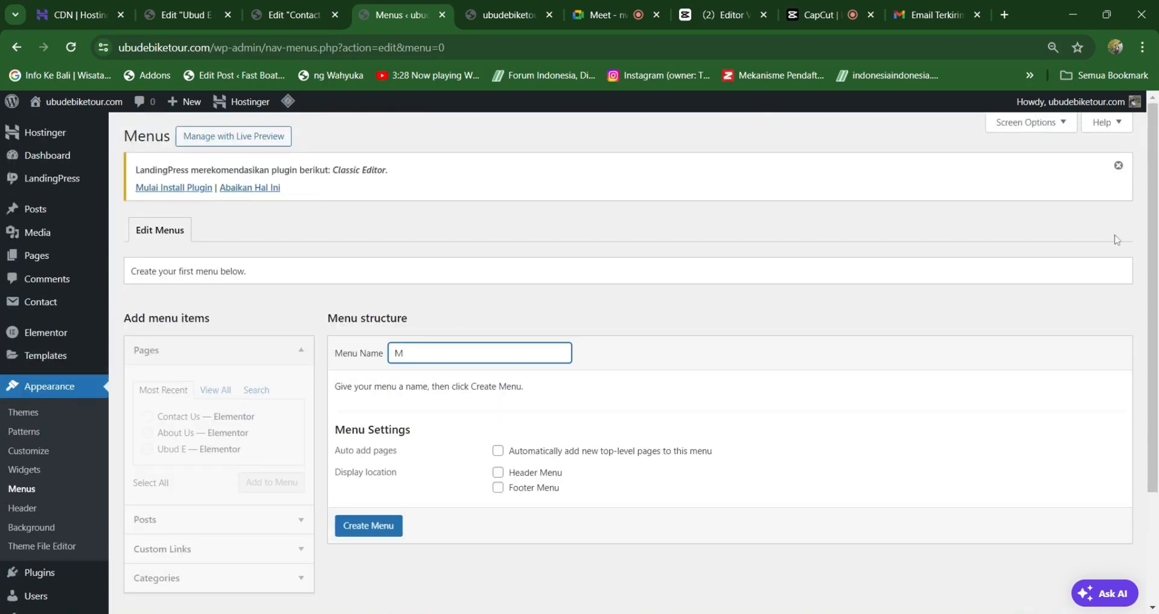
{"action": "key", "text": "BackSpace"}
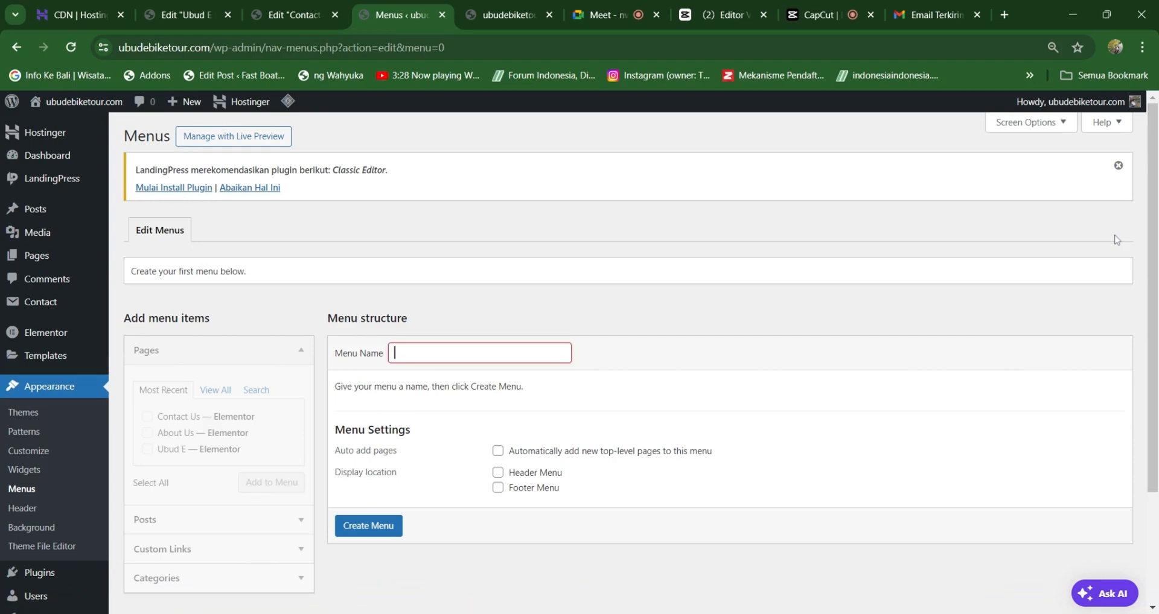
{"action": "type", "text": "Top"}
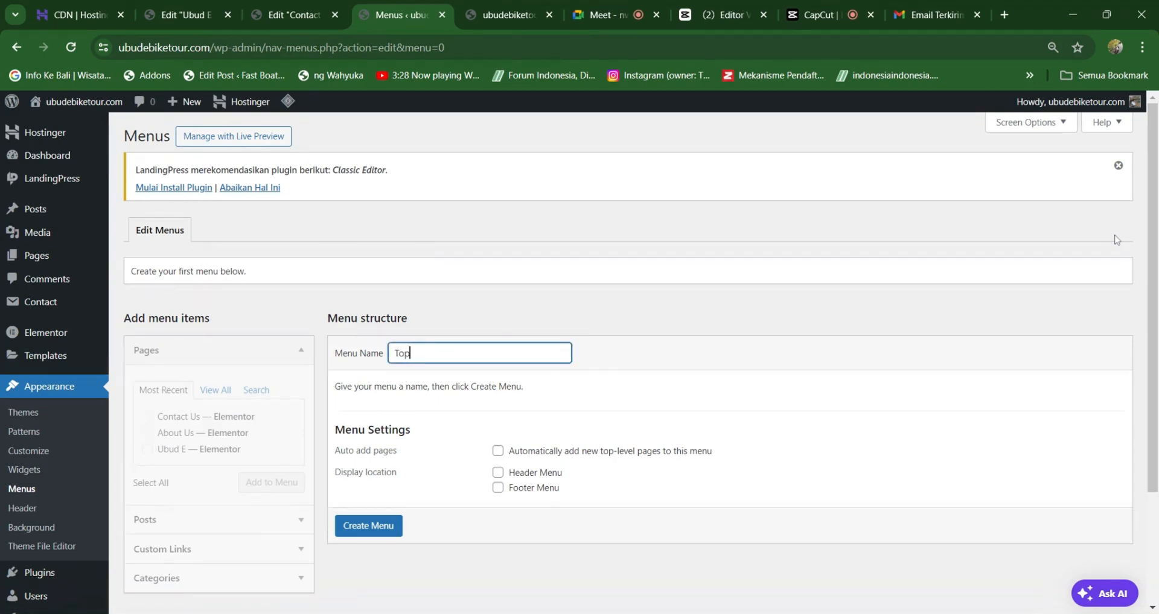
{"action": "type", "text": " Menu"}
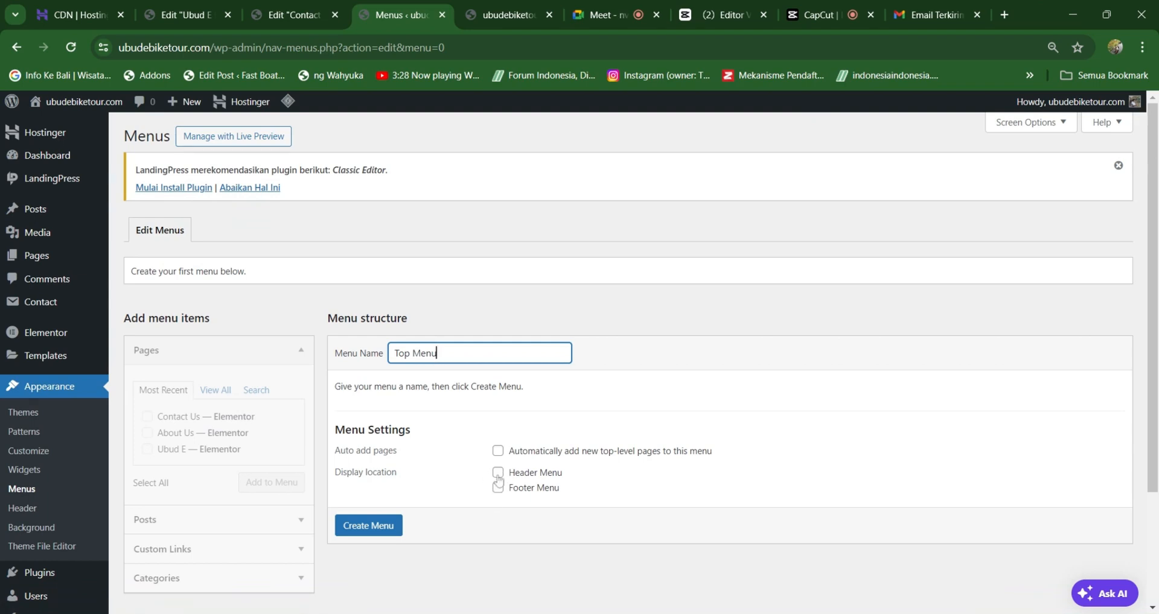
{"action": "left_click", "coordinate": [498, 474]}
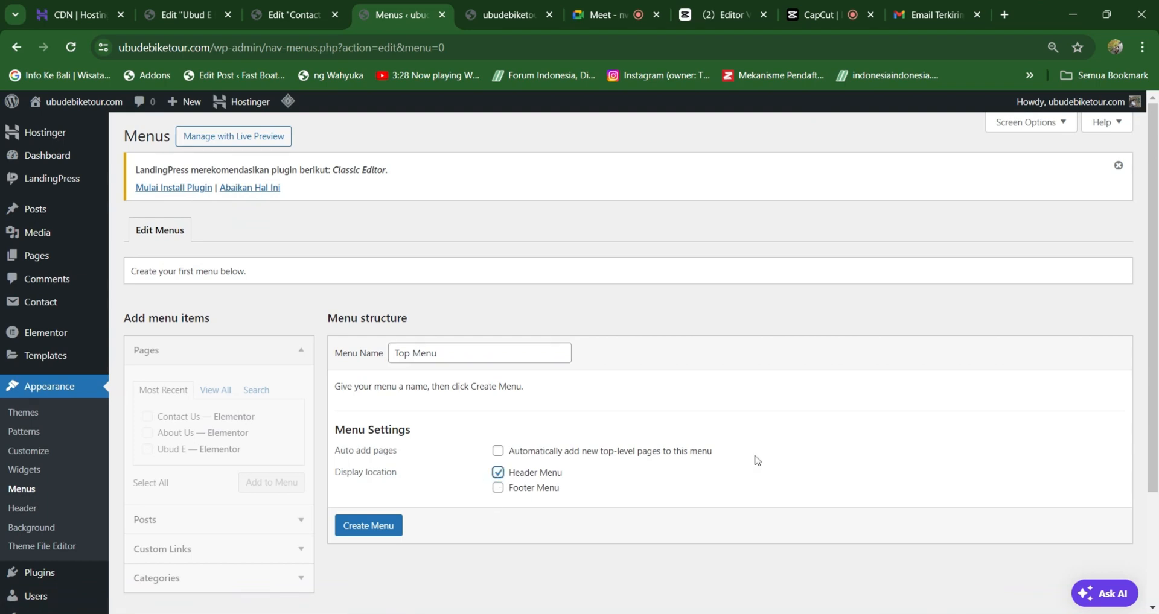
{"action": "left_click", "coordinate": [379, 529]}
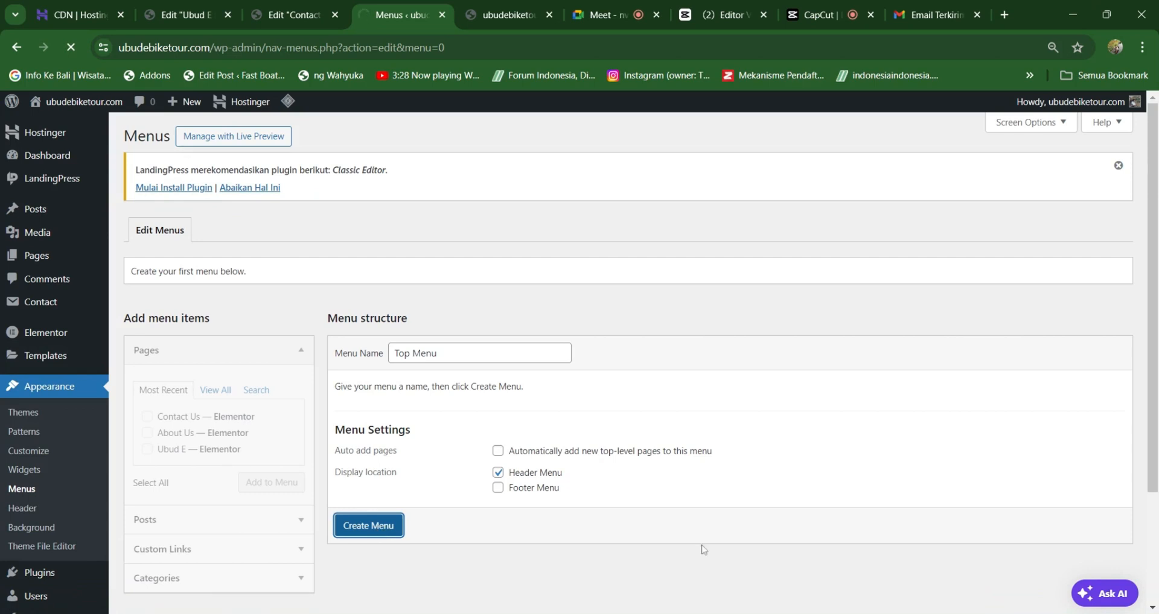
{"action": "scroll", "coordinate": [529, 446], "scroll_direction": "down", "scroll_amount": 1}
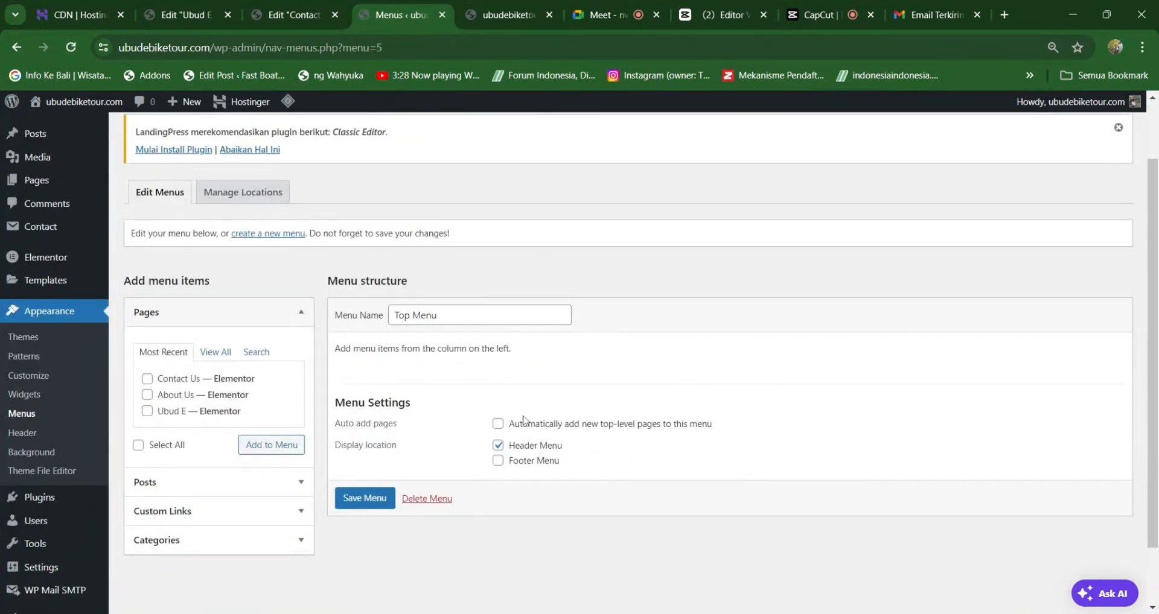
{"action": "left_click", "coordinate": [365, 498]}
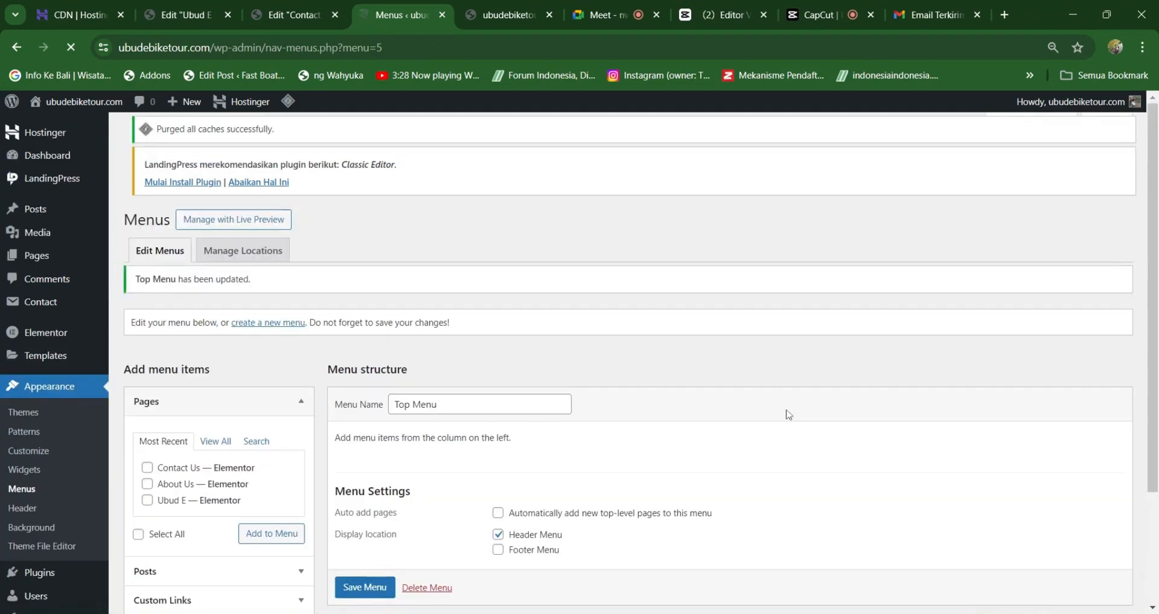
{"action": "scroll", "coordinate": [885, 354], "scroll_direction": "down", "scroll_amount": 3}
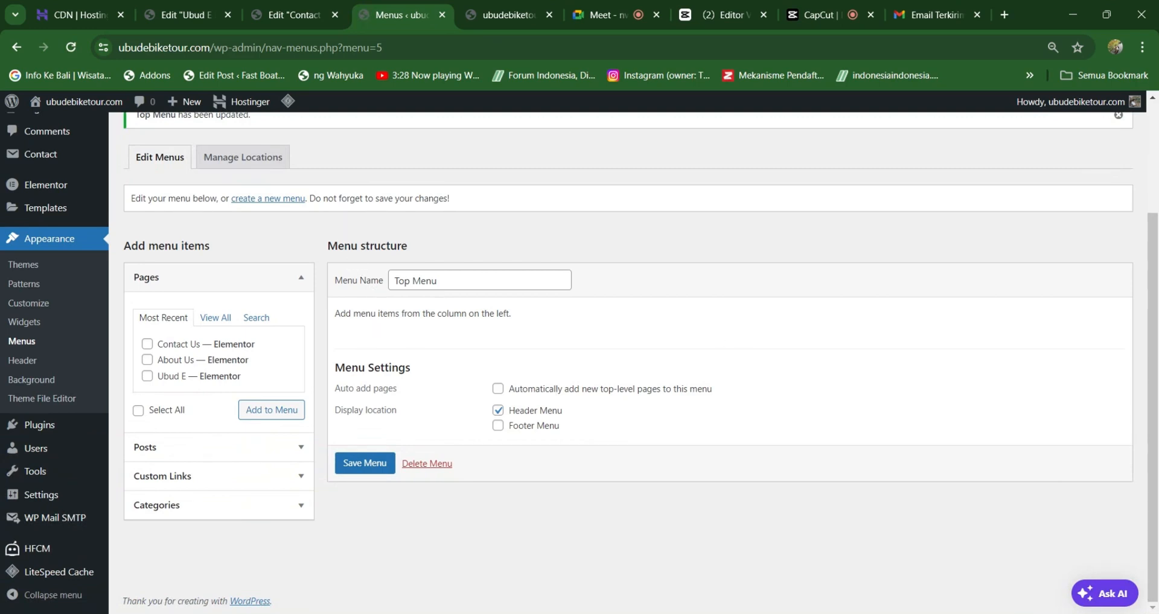
{"action": "left_click_drag", "start_coordinate": [346, 314], "coordinate": [420, 314]}
{"action": "left_click", "coordinate": [426, 345]}
{"action": "left_click", "coordinate": [147, 344]}
{"action": "left_click", "coordinate": [147, 360]}
{"action": "scroll", "coordinate": [226, 384], "scroll_direction": "up", "scroll_amount": 3}
{"action": "scroll", "coordinate": [298, 443], "scroll_direction": "down", "scroll_amount": 3}
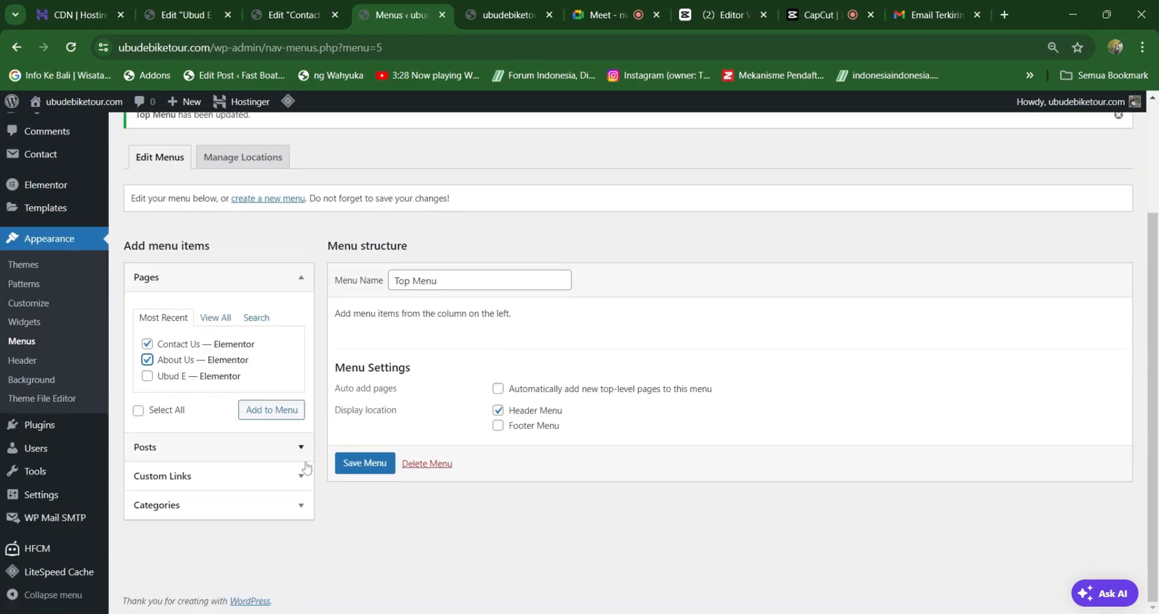
{"action": "left_click", "coordinate": [216, 317]}
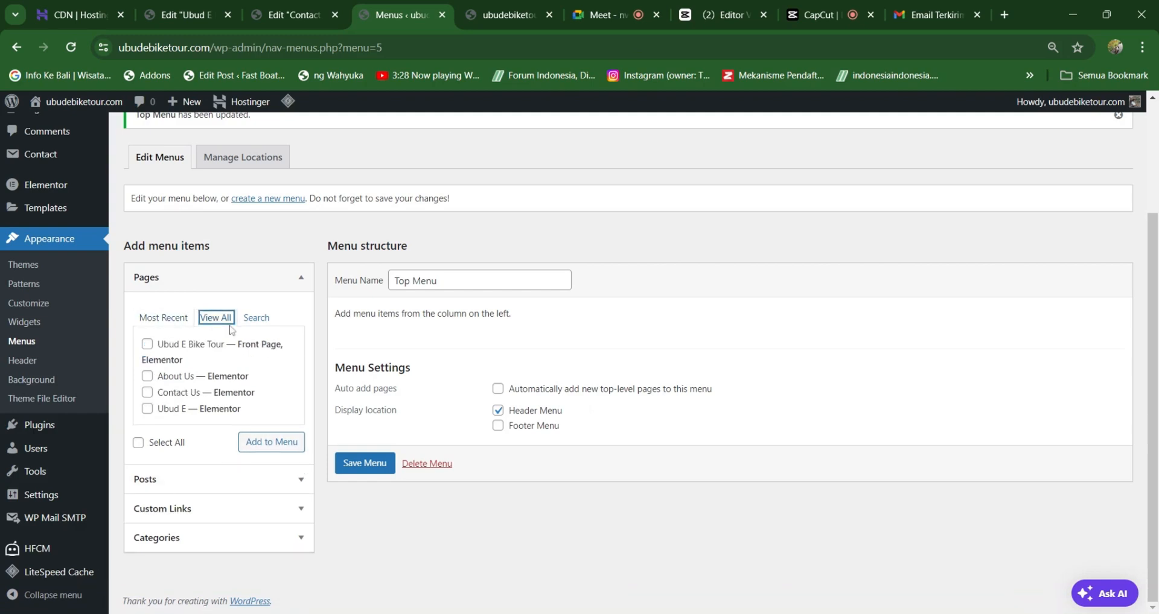
{"action": "left_click", "coordinate": [171, 319]}
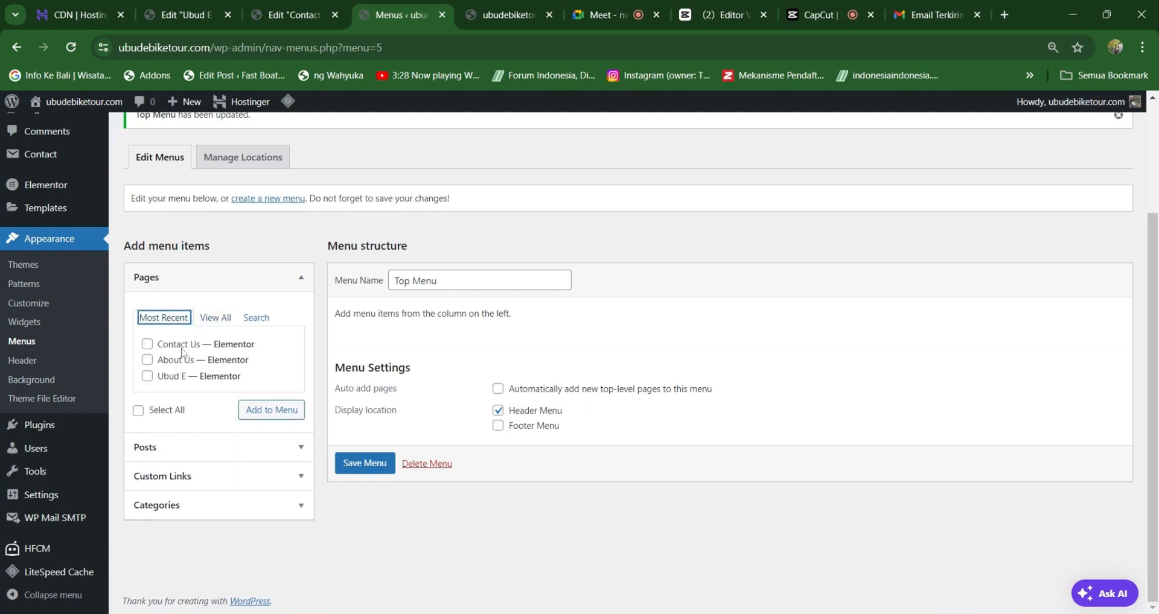
Add the Ubud E Bike Tour front page, About Us and Contact Us pages to Top Menu and save the menu.
{"action": "left_click", "coordinate": [215, 319]}
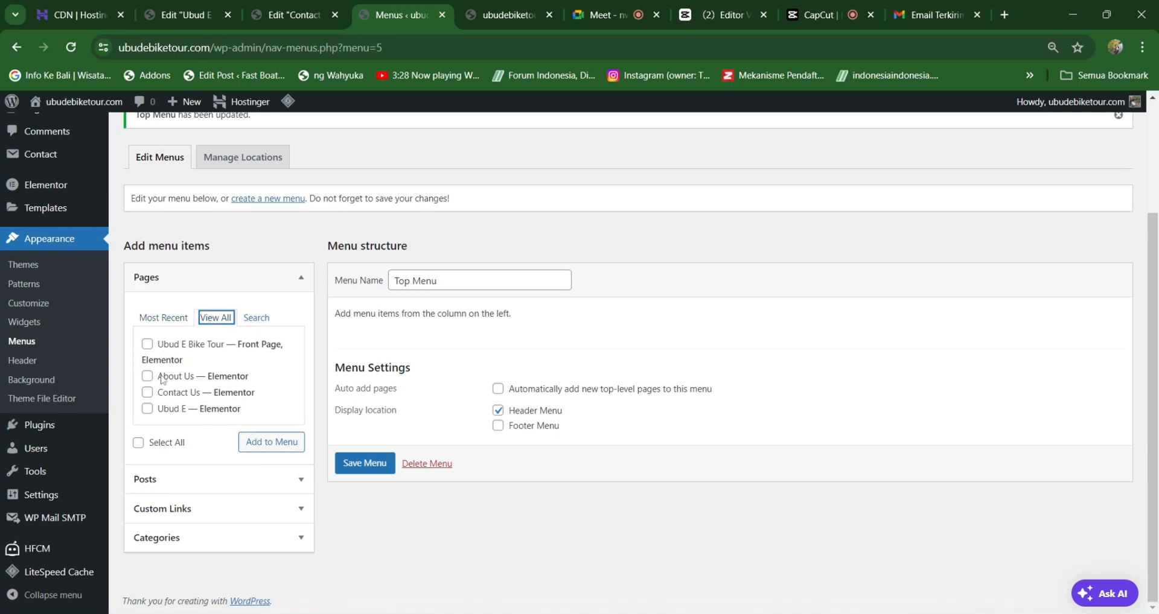
{"action": "left_click", "coordinate": [147, 344]}
{"action": "left_click", "coordinate": [147, 376]}
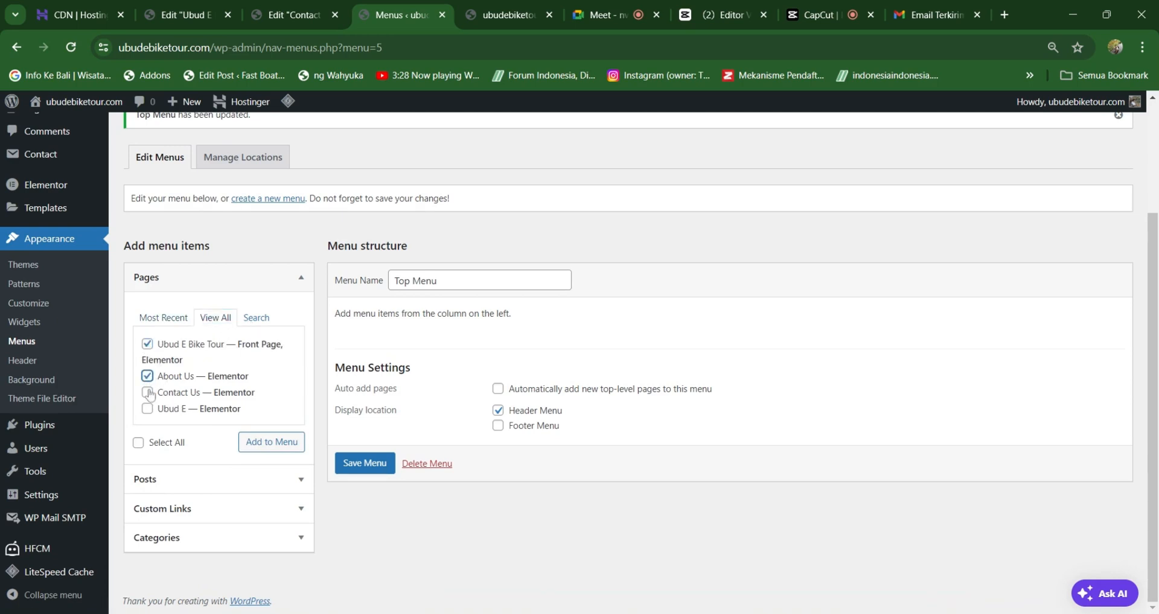
{"action": "left_click", "coordinate": [148, 393]}
{"action": "left_click", "coordinate": [267, 444]}
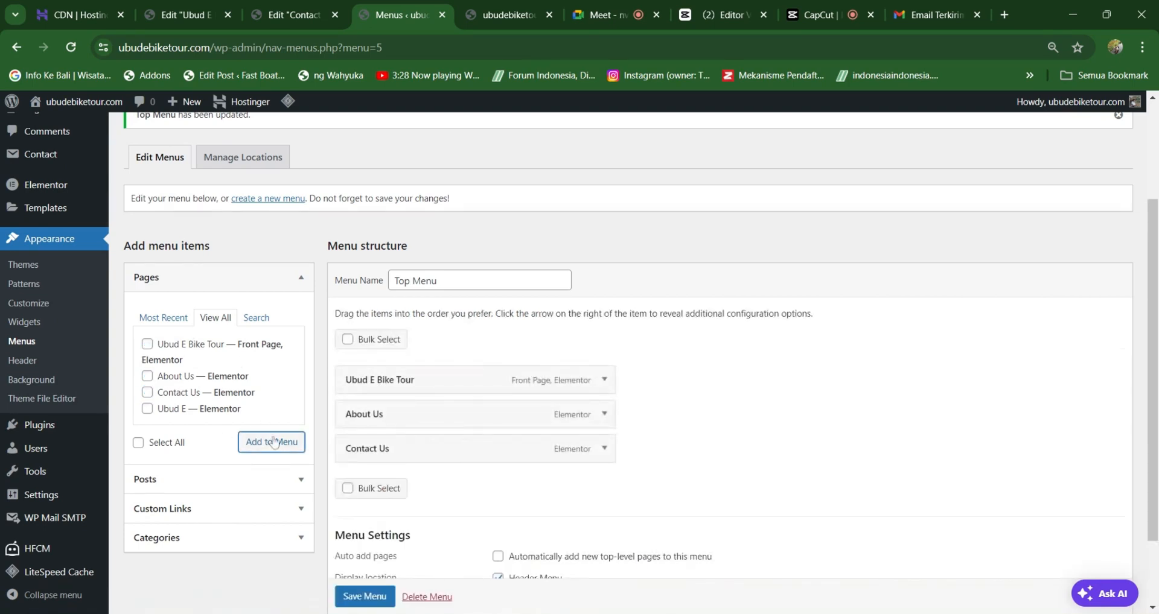
{"action": "left_click", "coordinate": [605, 380]}
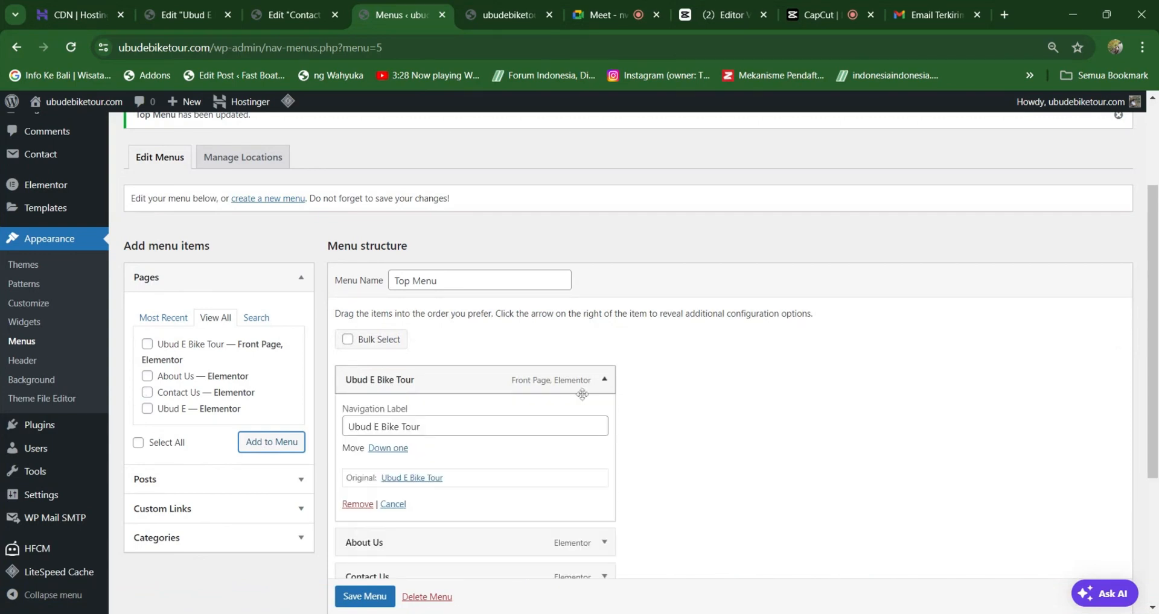
{"action": "scroll", "coordinate": [431, 387], "scroll_direction": "down", "scroll_amount": 1}
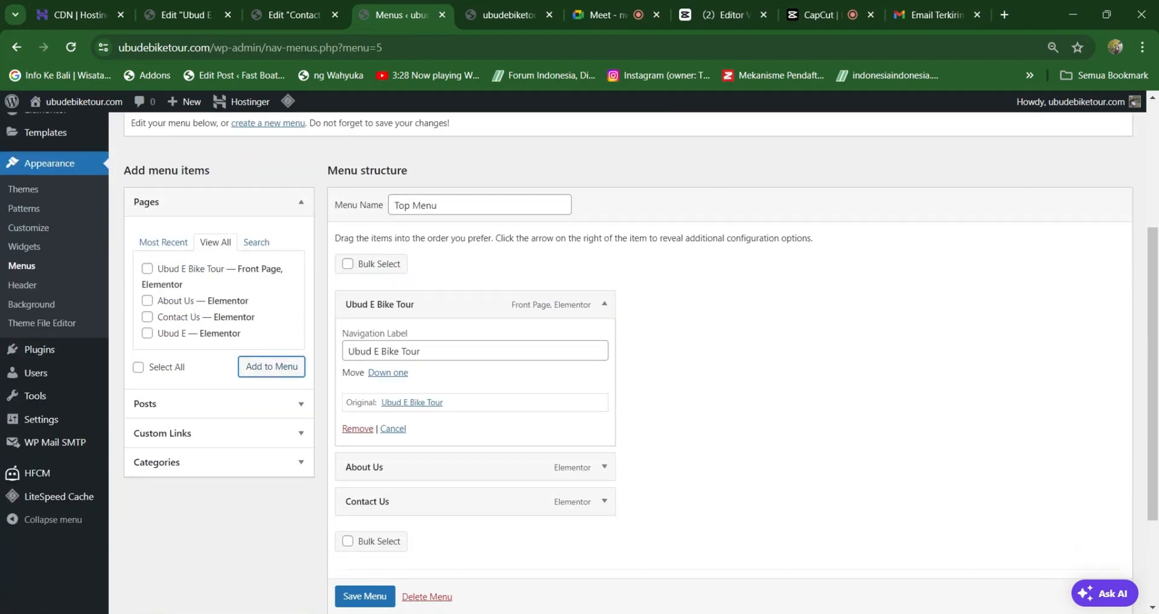
{"action": "left_click", "coordinate": [364, 597]}
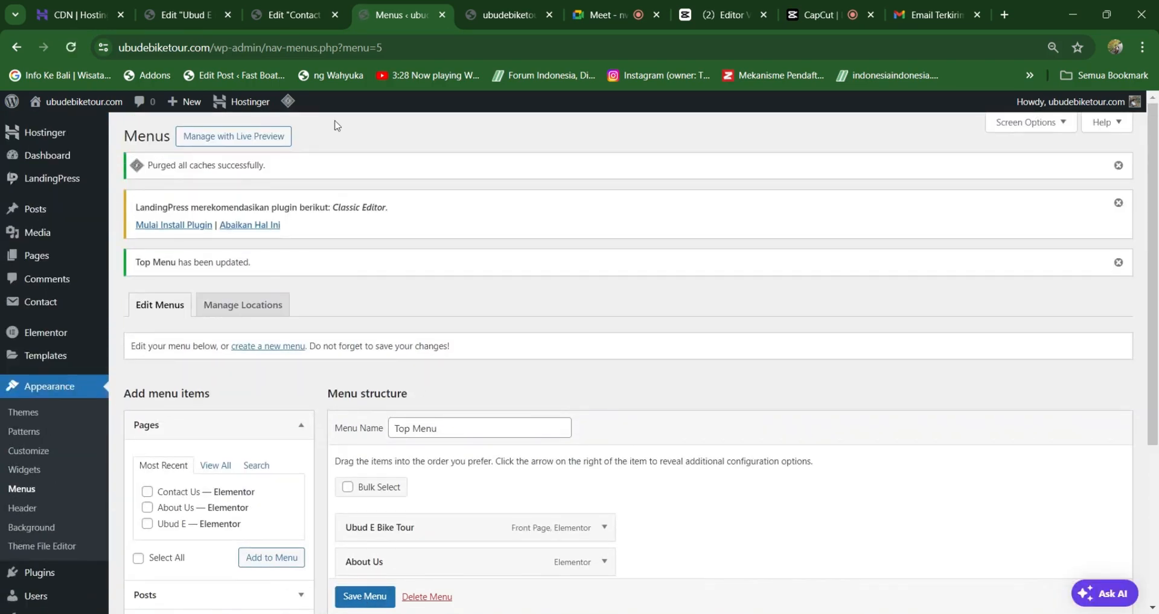
Check the header navigation on the live home page and return to the menu editor.
{"action": "left_click", "coordinate": [508, 14]}
{"action": "left_click", "coordinate": [306, 151]}
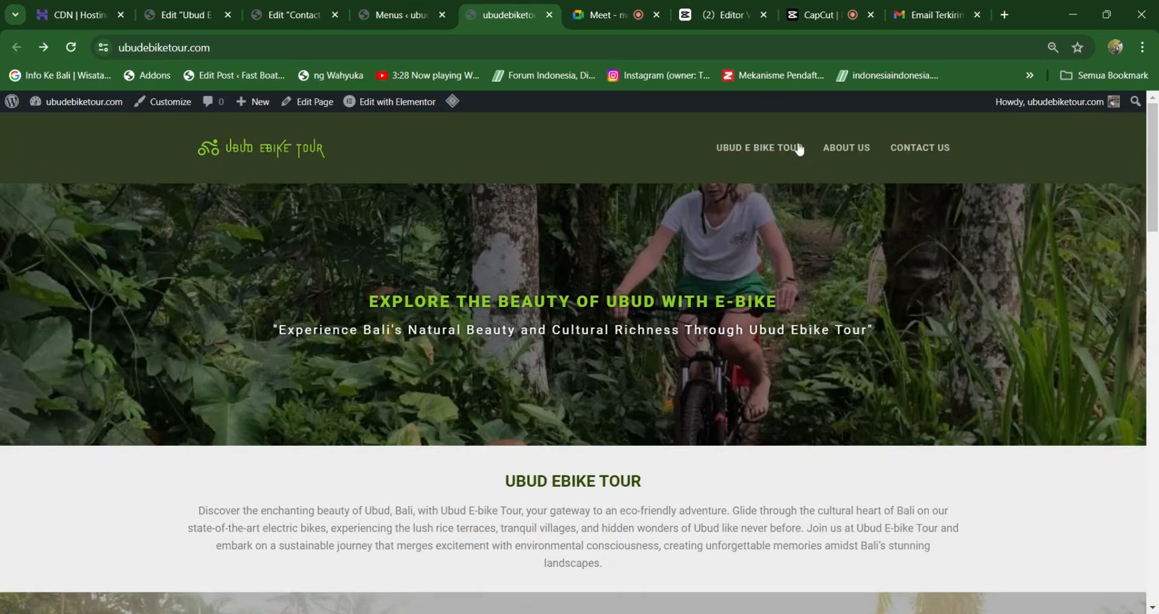
{"action": "left_click", "coordinate": [398, 15]}
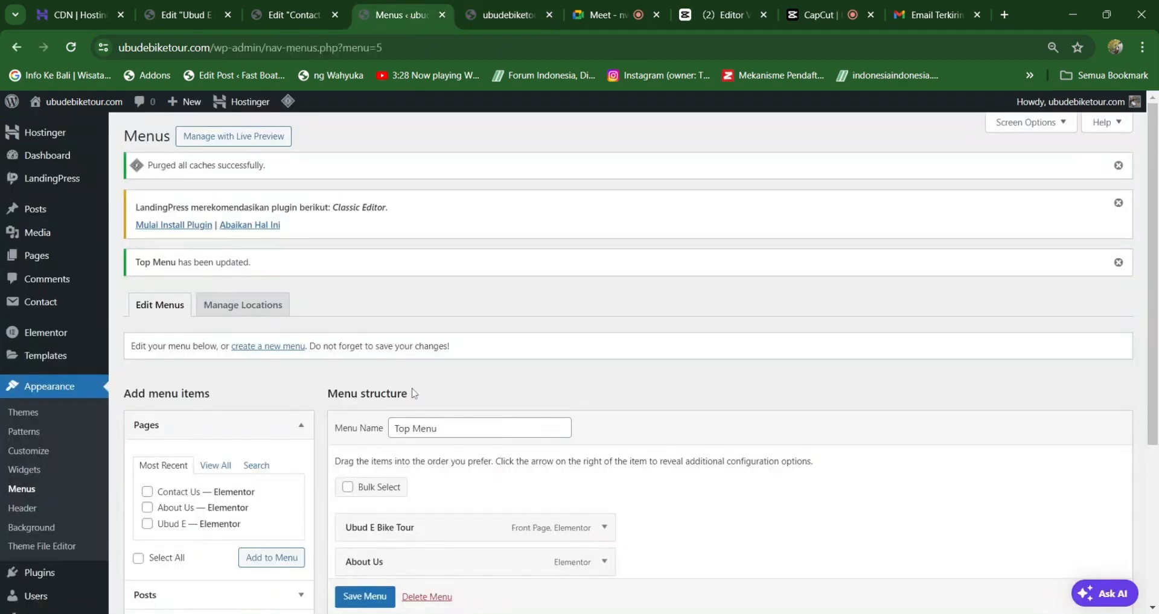
Set the navigation label of the Ubud E Bike Tour menu item to "Home" and save the menu.
{"action": "scroll", "coordinate": [414, 393], "scroll_direction": "down", "scroll_amount": 1}
{"action": "scroll", "coordinate": [579, 386], "scroll_direction": "down", "scroll_amount": 1}
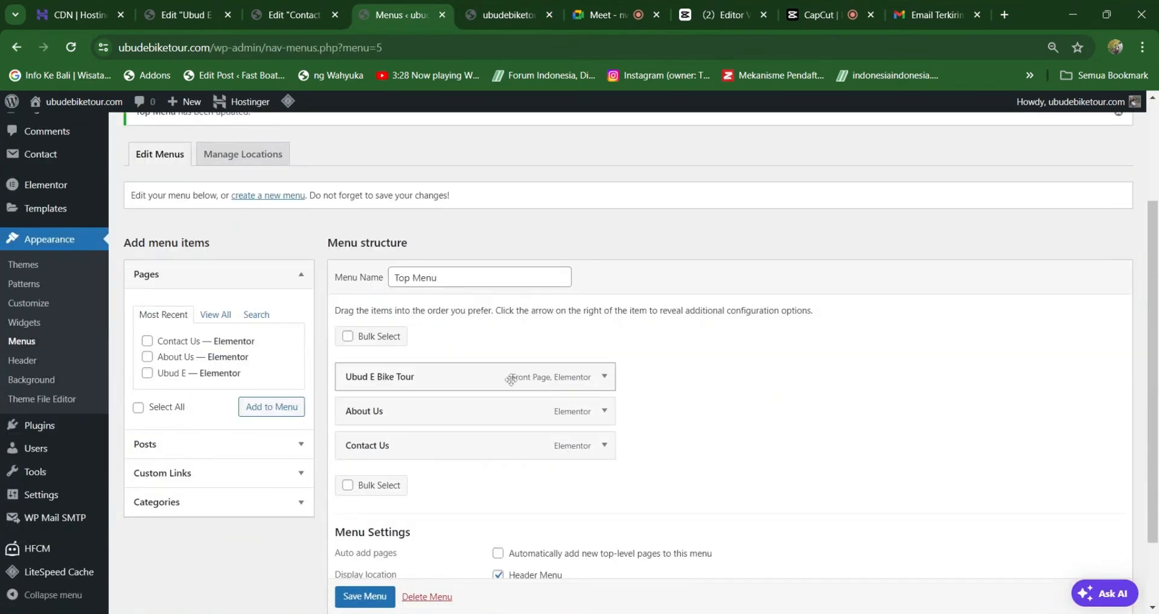
{"action": "left_click", "coordinate": [603, 376]}
{"action": "scroll", "coordinate": [495, 450], "scroll_direction": "down", "scroll_amount": 2}
{"action": "left_click", "coordinate": [420, 273]}
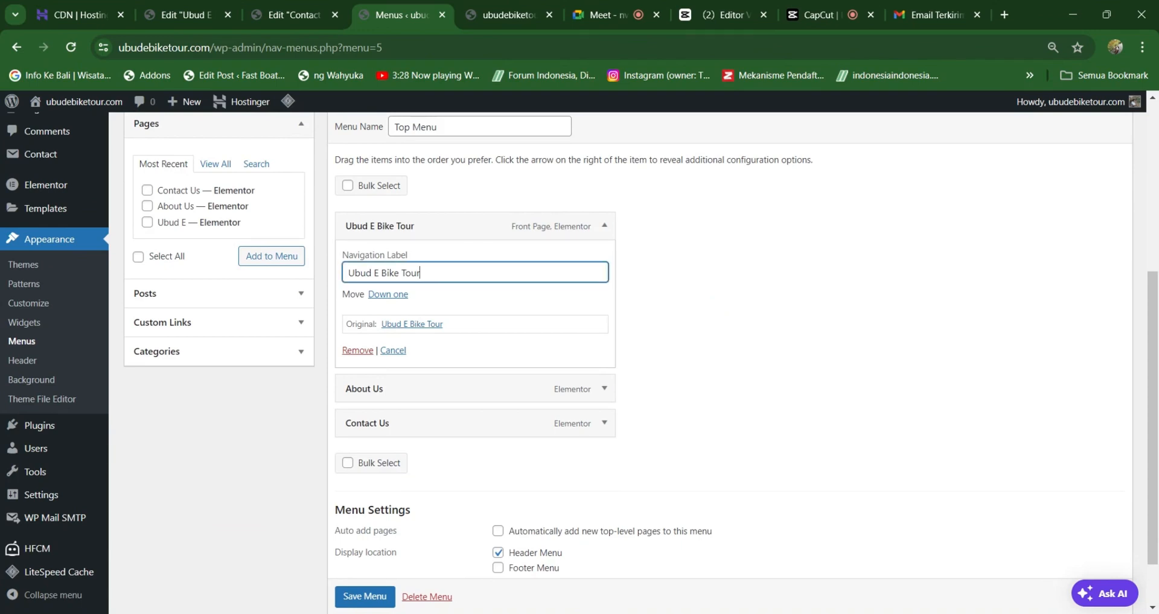
{"action": "key", "text": "ctrl+a"}
{"action": "type", "text": "Home"}
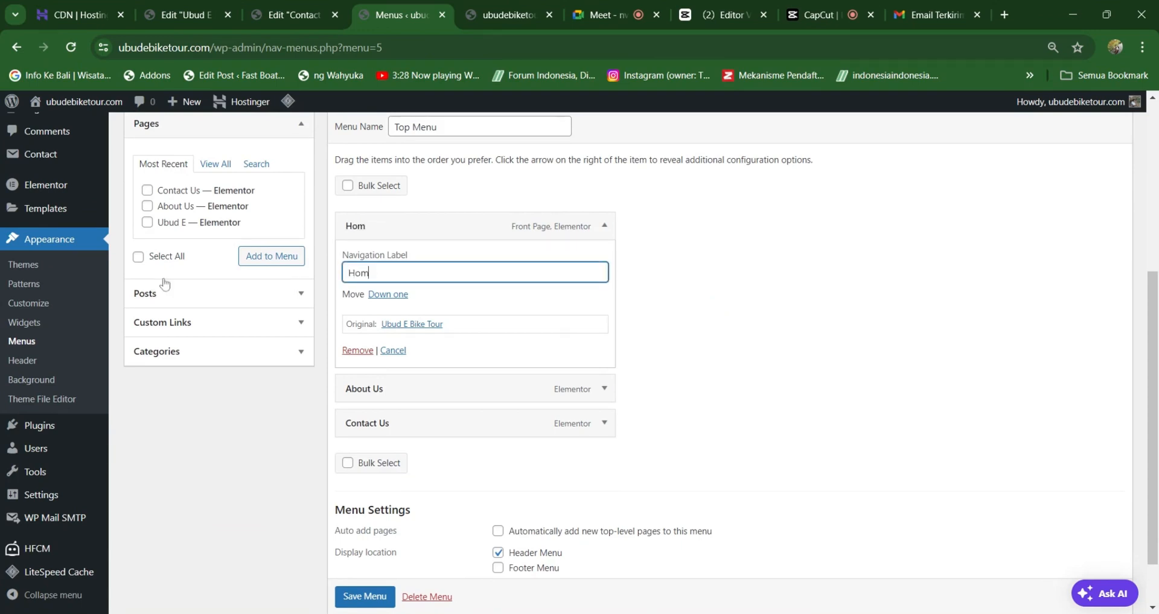
{"action": "left_click", "coordinate": [360, 599]}
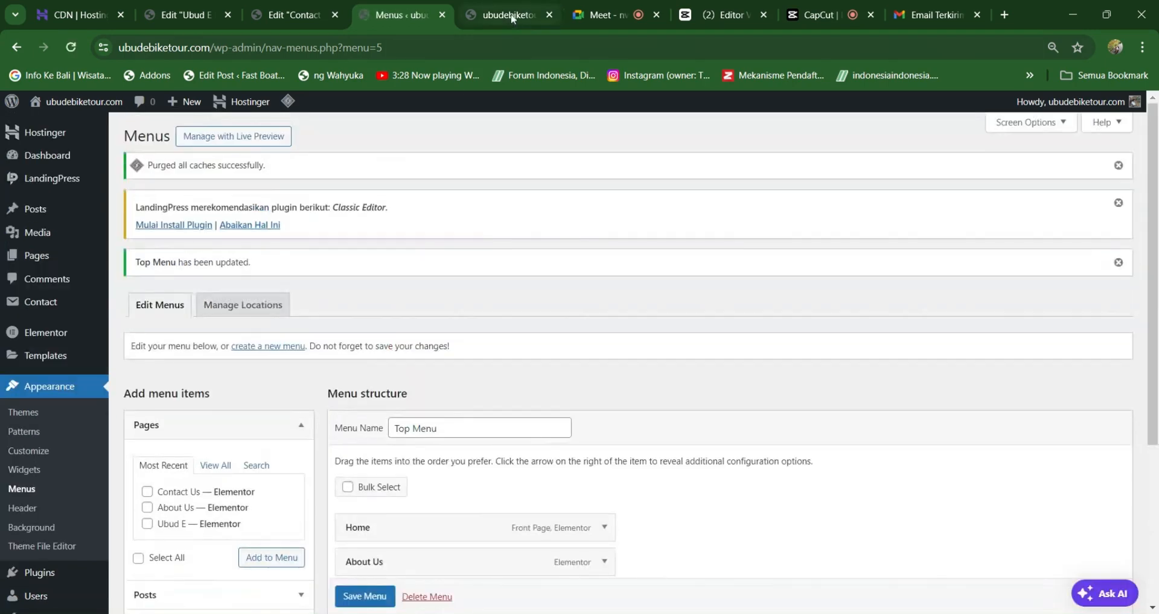
Test the live site's header navigation by opening the About Us and Contact Us pages through it.
{"action": "left_click", "coordinate": [510, 16]}
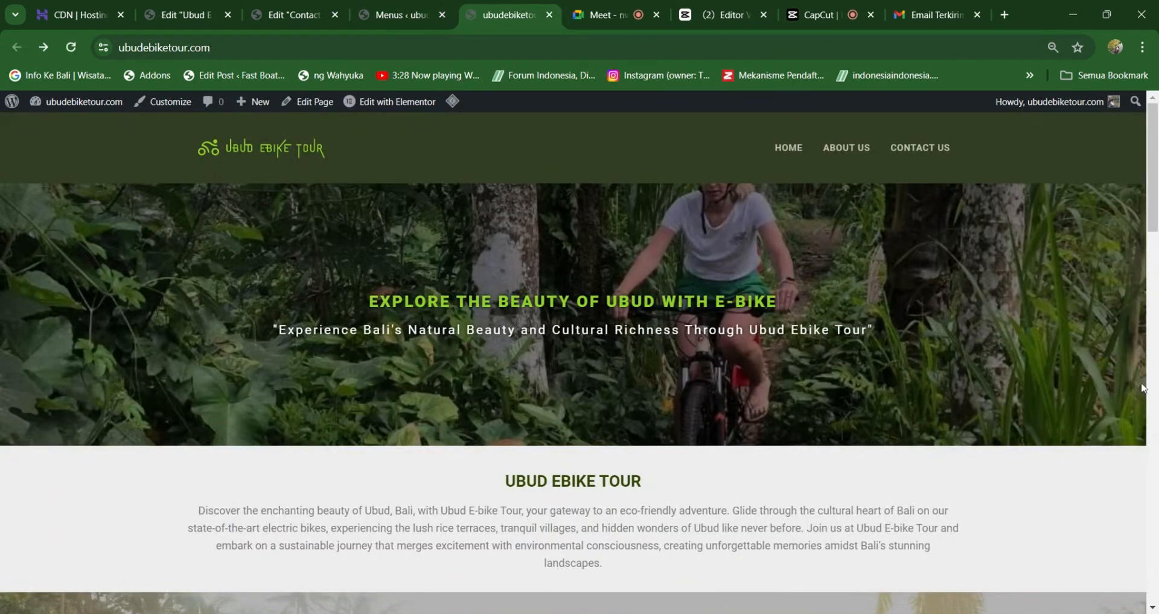
{"action": "left_click", "coordinate": [839, 151]}
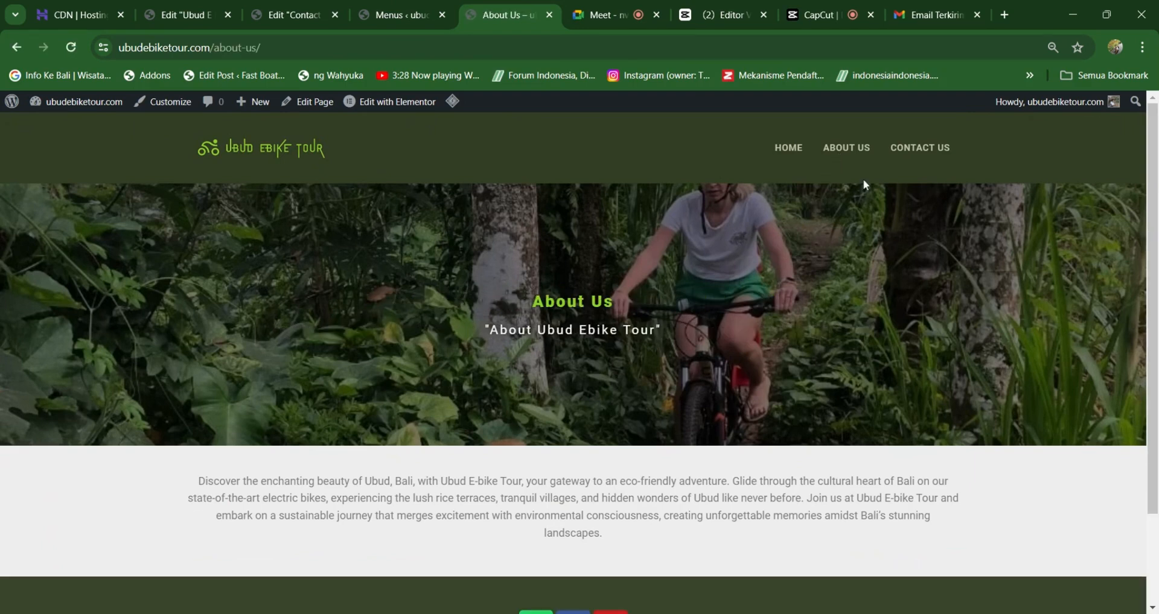
{"action": "left_click", "coordinate": [940, 152]}
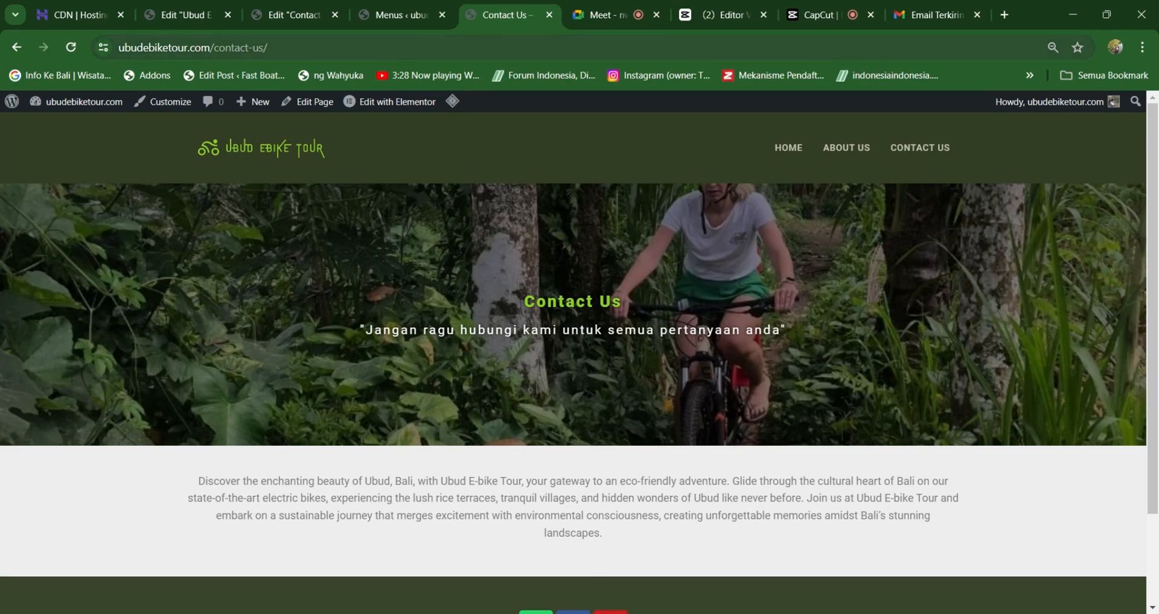
Return to the WordPress admin and reopen the Menus page to review the Top Menu structure.
{"action": "left_click", "coordinate": [391, 16]}
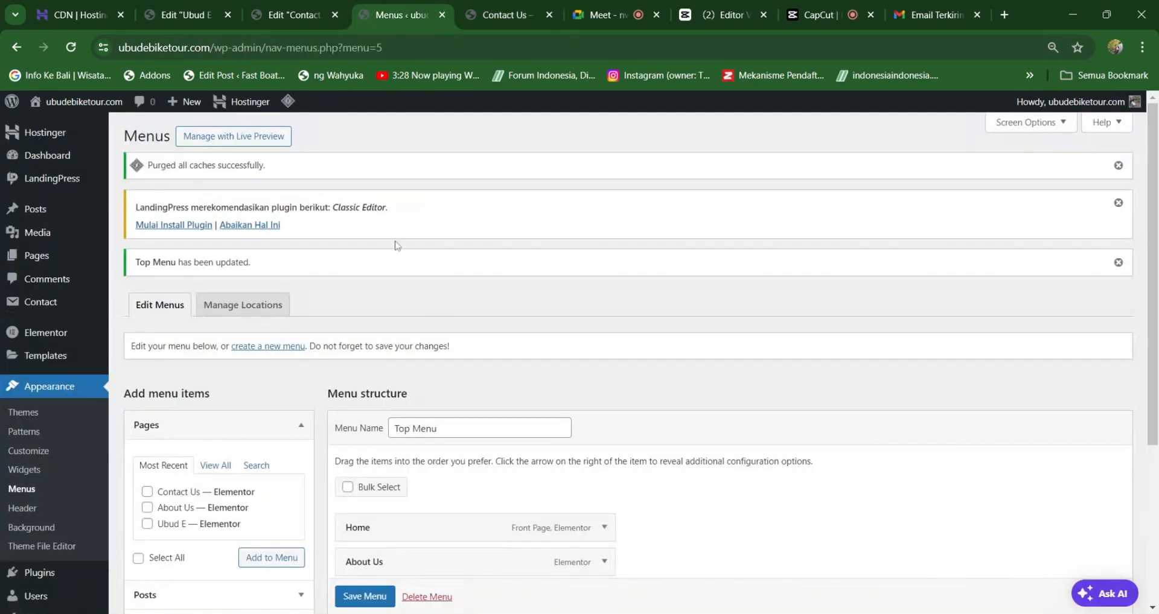
{"action": "scroll", "coordinate": [240, 380], "scroll_direction": "down", "scroll_amount": 3}
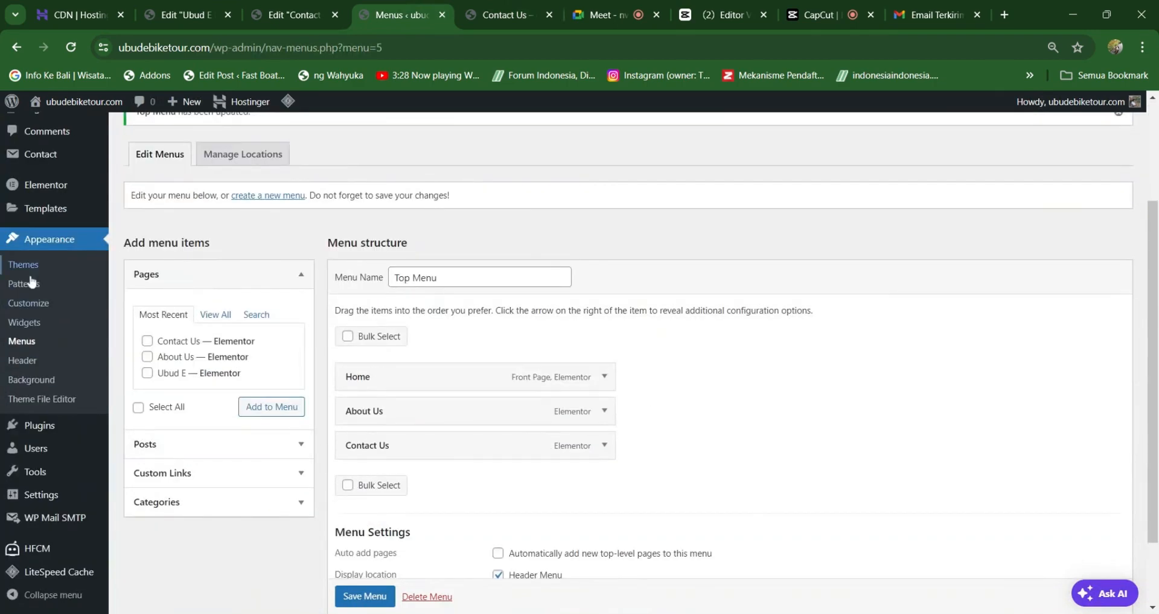
{"action": "left_click", "coordinate": [28, 342]}
{"action": "scroll", "coordinate": [215, 325], "scroll_direction": "down", "scroll_amount": 2}
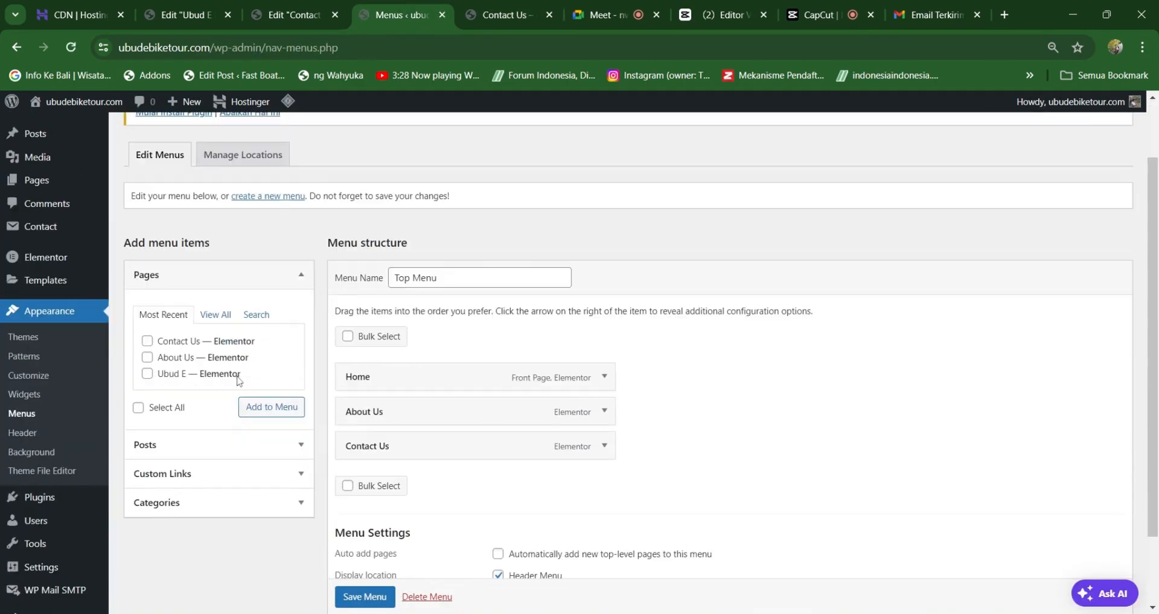
{"action": "left_click", "coordinate": [215, 317]}
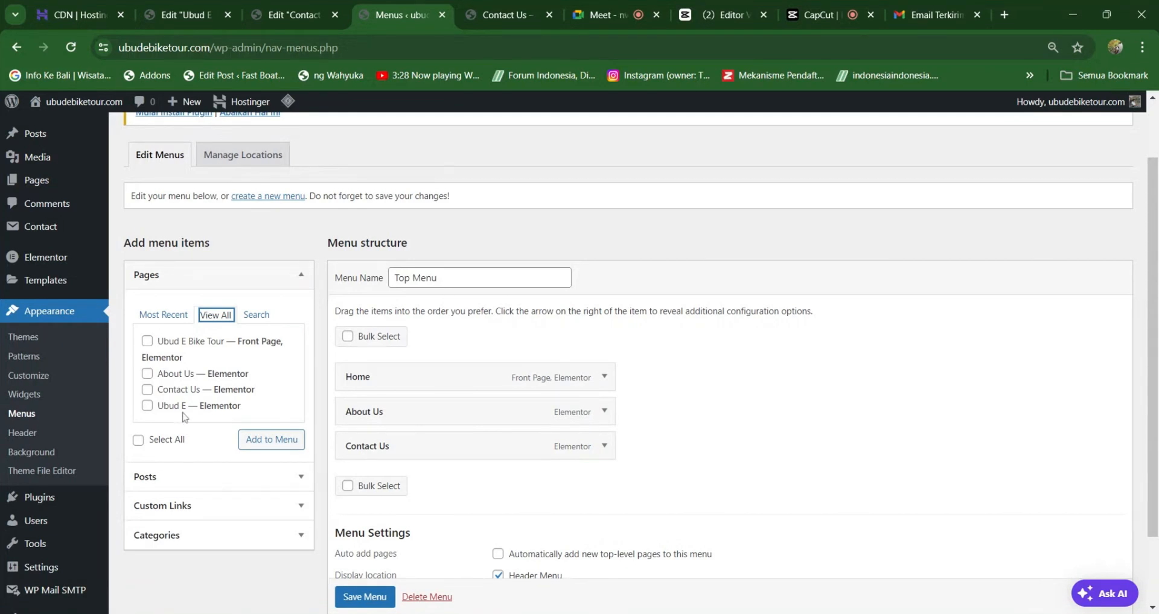
{"action": "left_click", "coordinate": [147, 405]}
{"action": "left_click", "coordinate": [271, 439]}
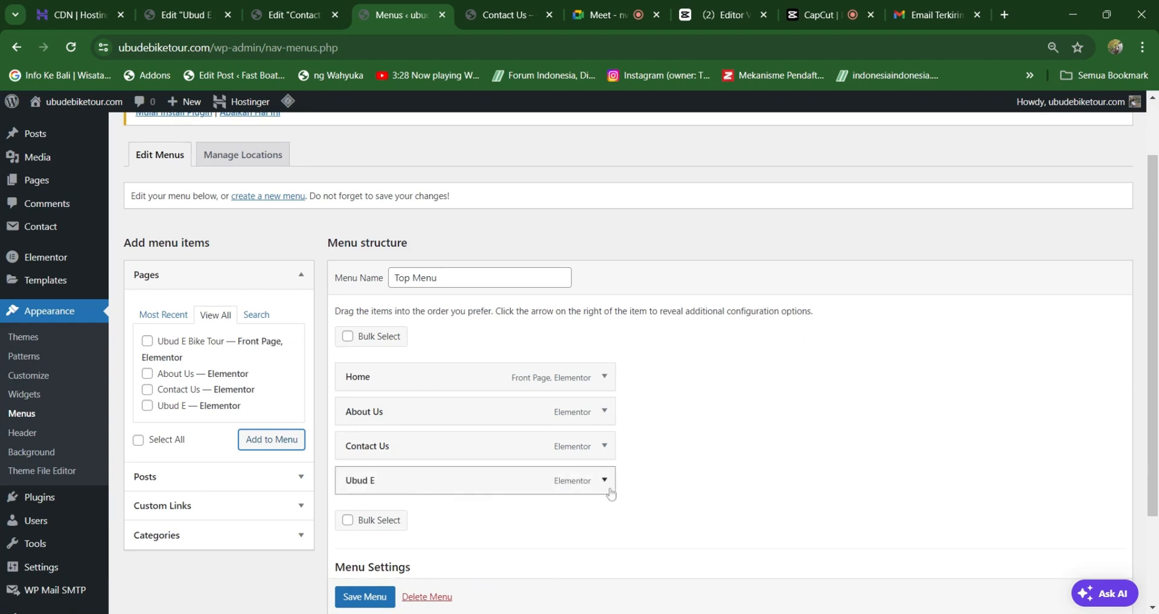
{"action": "left_click", "coordinate": [605, 483]}
{"action": "scroll", "coordinate": [537, 486], "scroll_direction": "down", "scroll_amount": 1}
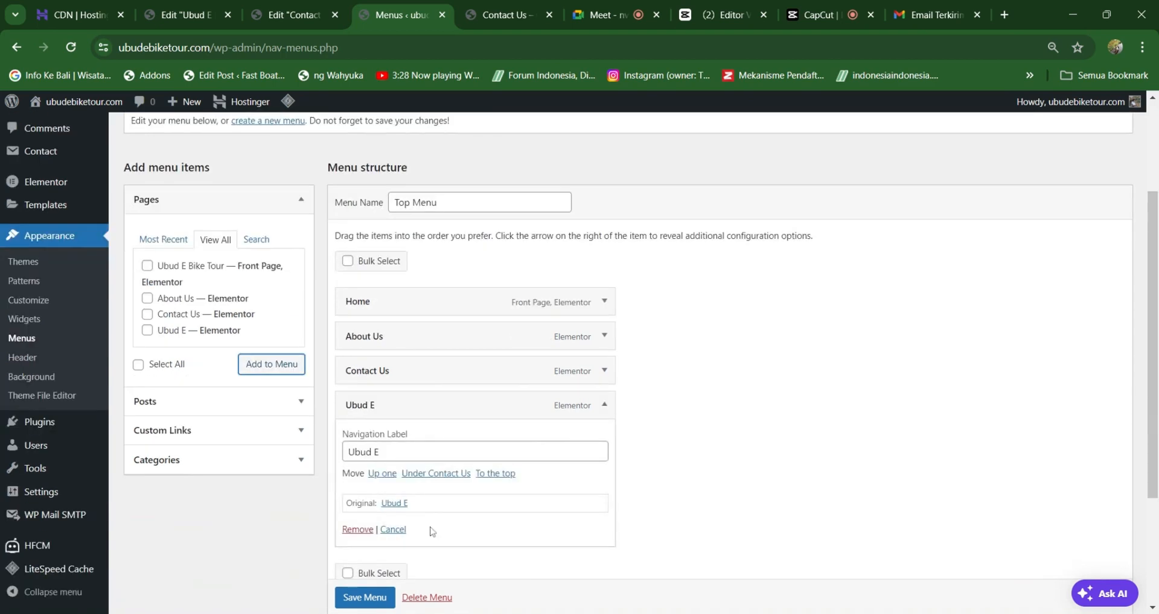
{"action": "left_click", "coordinate": [357, 529]}
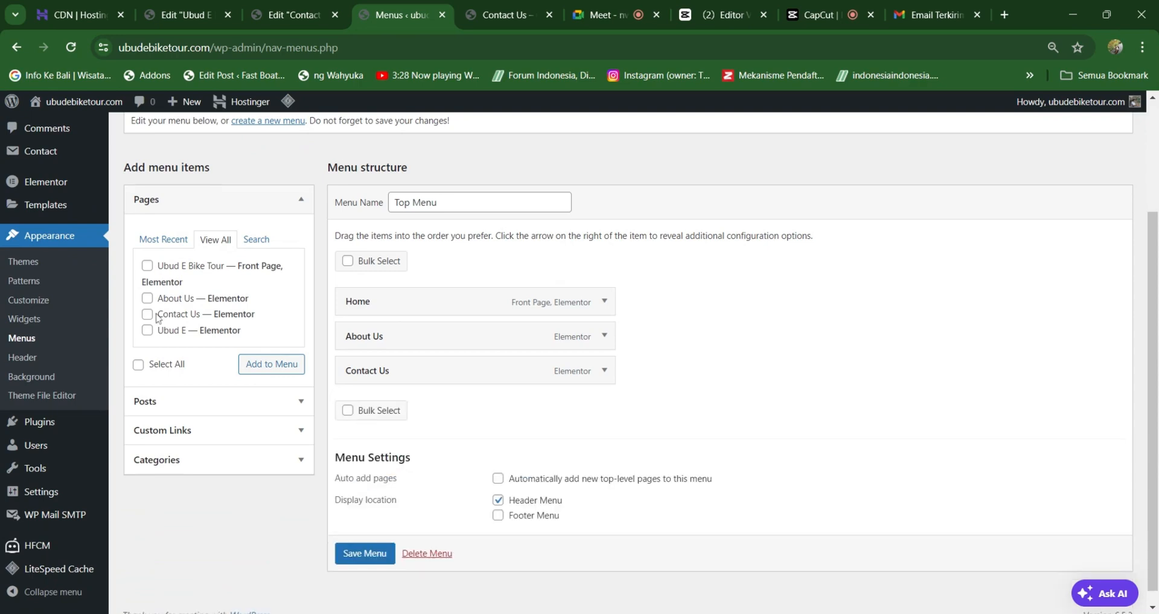
Save the Top Menu and open the live site's home page to check its header navigation.
{"action": "left_click", "coordinate": [372, 554]}
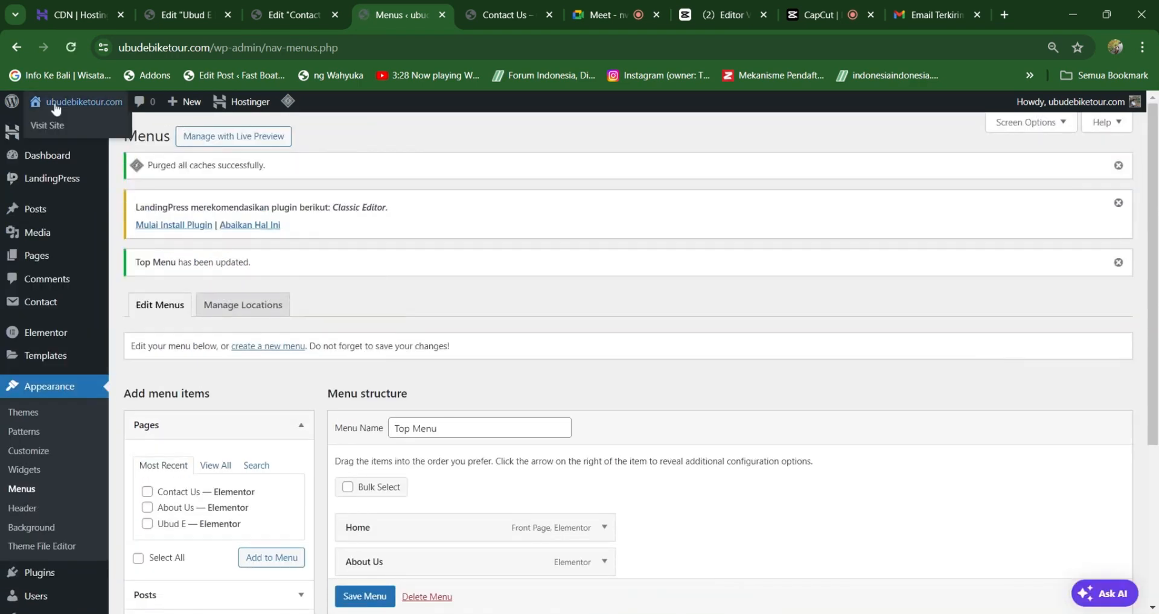
{"action": "left_click", "coordinate": [56, 127]}
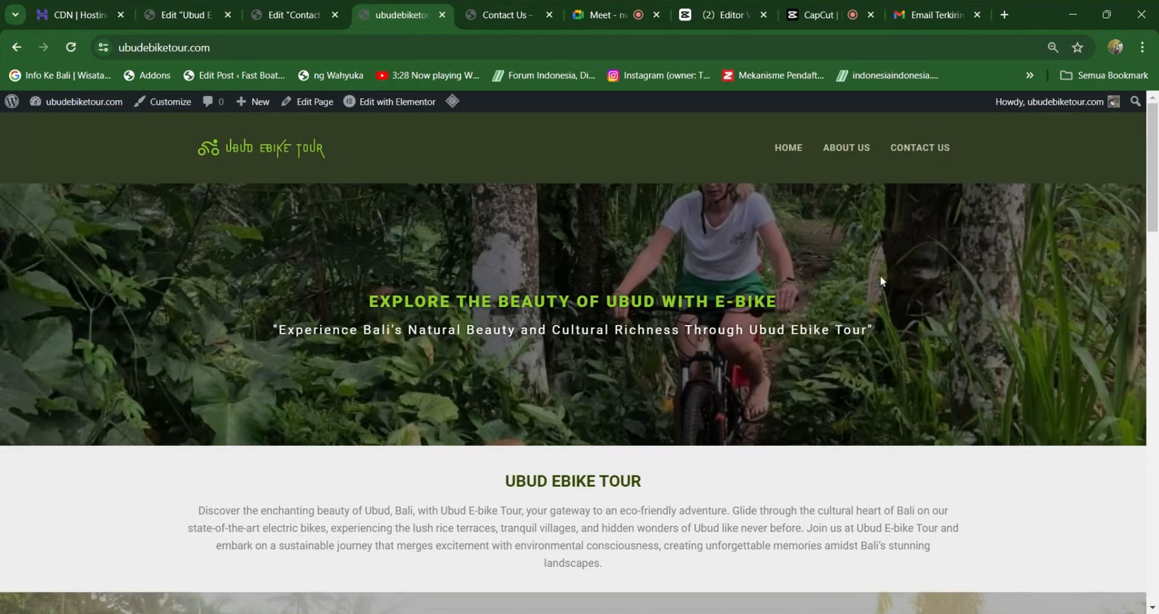
{"action": "scroll", "coordinate": [880, 277], "scroll_direction": "down", "scroll_amount": 2}
{"action": "scroll", "coordinate": [880, 277], "scroll_direction": "up", "scroll_amount": 2}
Test the Home, About Us and Contact Us links in the live site's header and look through the pages.
{"action": "left_click", "coordinate": [790, 149]}
{"action": "scroll", "coordinate": [791, 147], "scroll_direction": "down", "scroll_amount": 5}
{"action": "scroll", "coordinate": [718, 417], "scroll_direction": "down", "scroll_amount": 15}
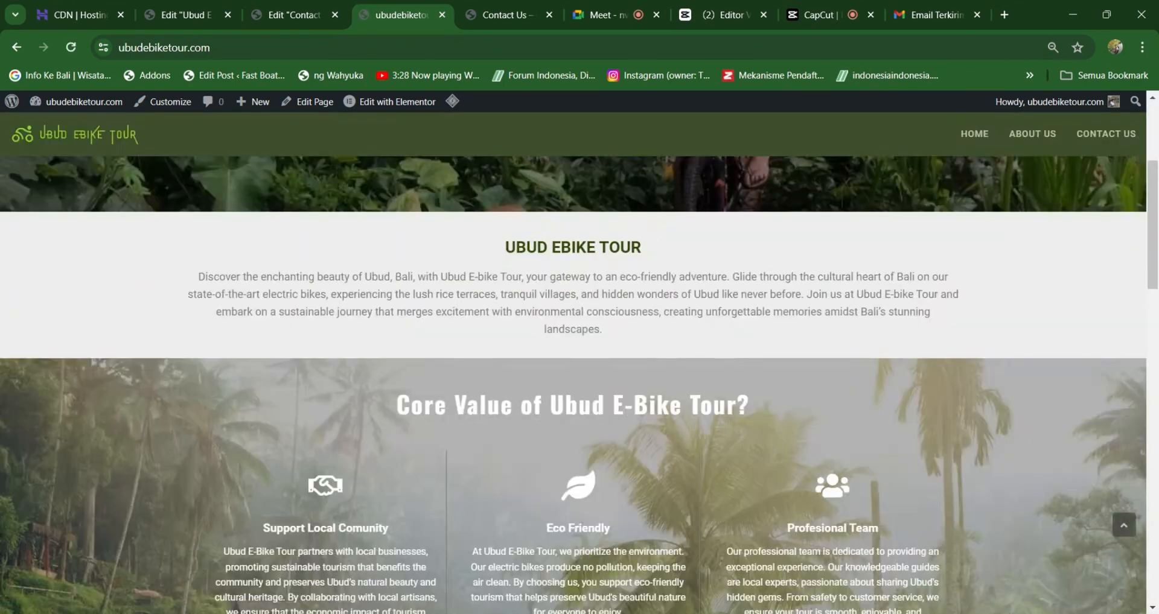
{"action": "scroll", "coordinate": [725, 425], "scroll_direction": "up", "scroll_amount": 20}
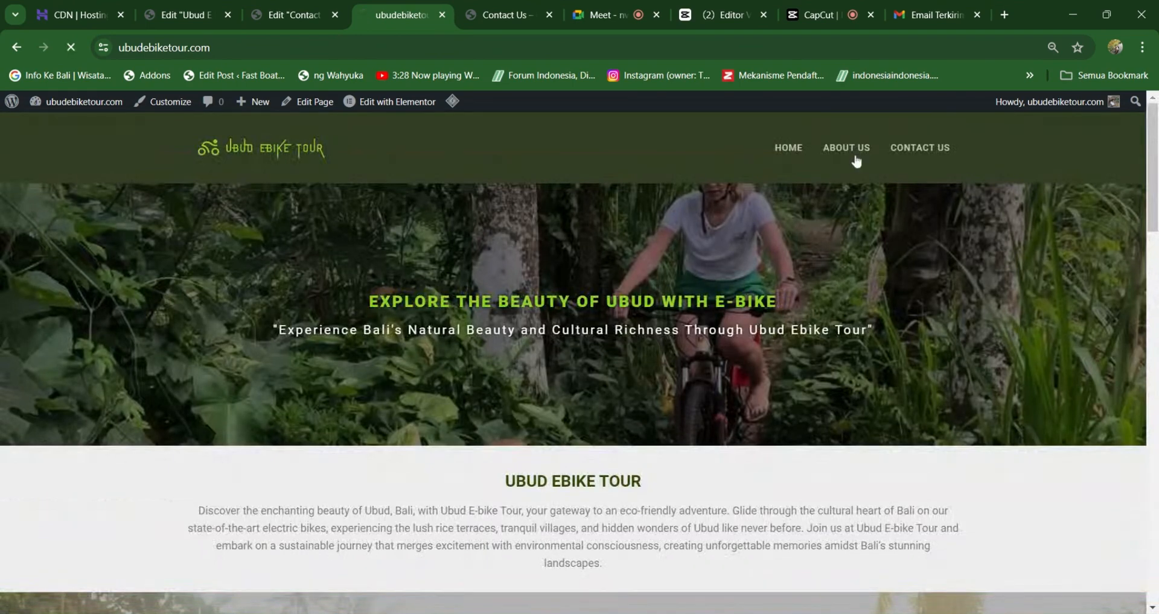
{"action": "left_click", "coordinate": [851, 151]}
{"action": "left_click", "coordinate": [922, 152]}
{"action": "scroll", "coordinate": [851, 368], "scroll_direction": "down", "scroll_amount": 3}
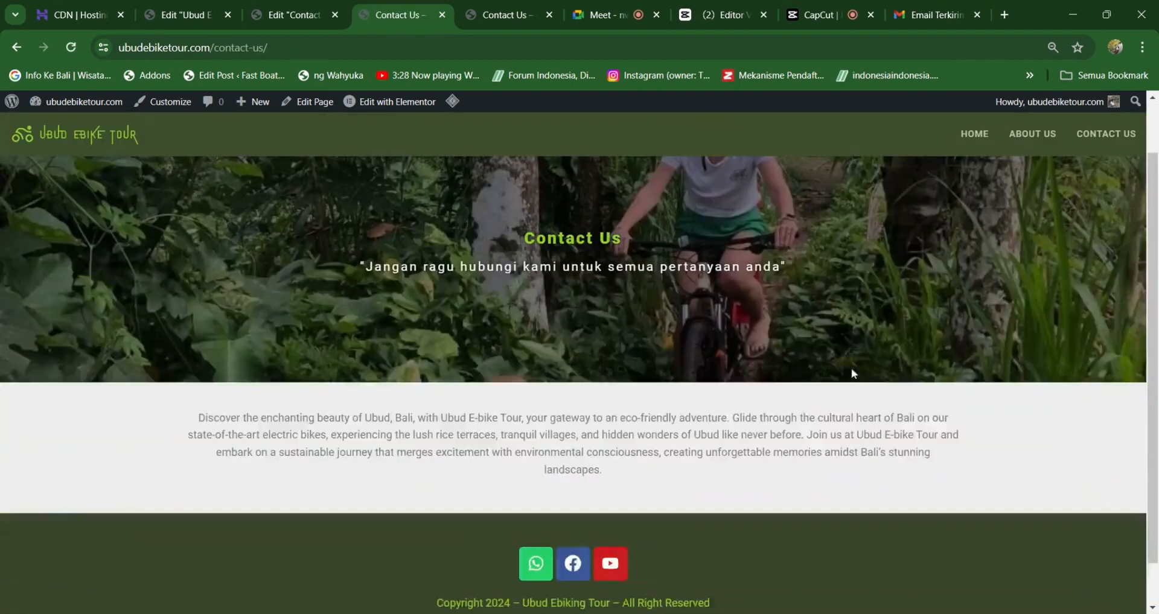
{"action": "scroll", "coordinate": [783, 248], "scroll_direction": "up", "scroll_amount": 3}
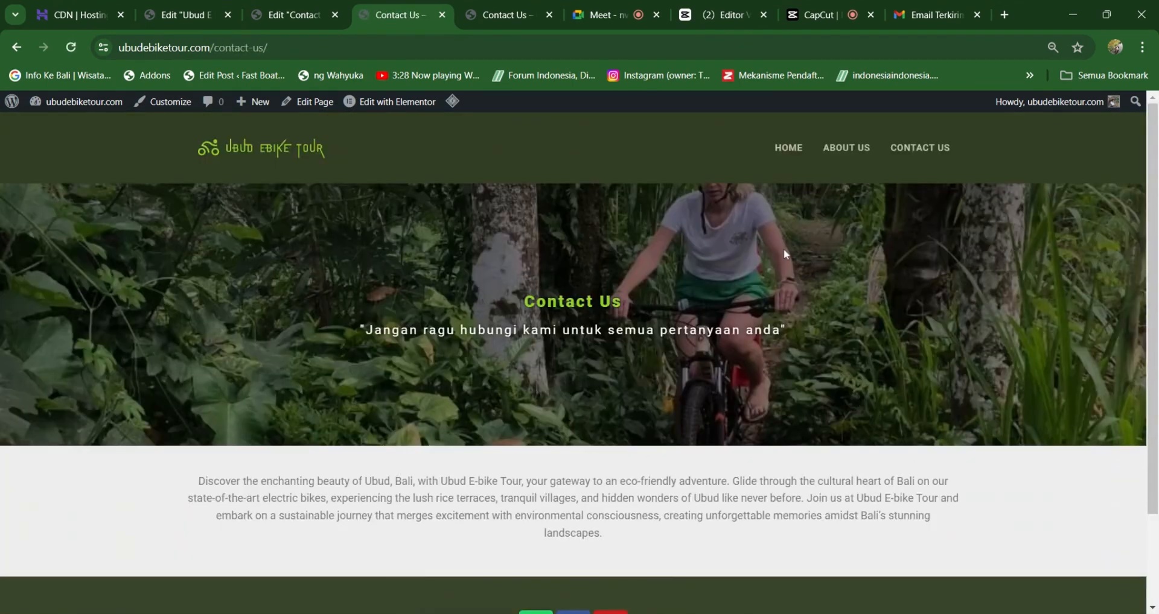
Return to the home page through the header navigation and review its content sections.
{"action": "left_click", "coordinate": [788, 148]}
{"action": "scroll", "coordinate": [770, 562], "scroll_direction": "down", "scroll_amount": 1}
{"action": "scroll", "coordinate": [767, 563], "scroll_direction": "down", "scroll_amount": 9}
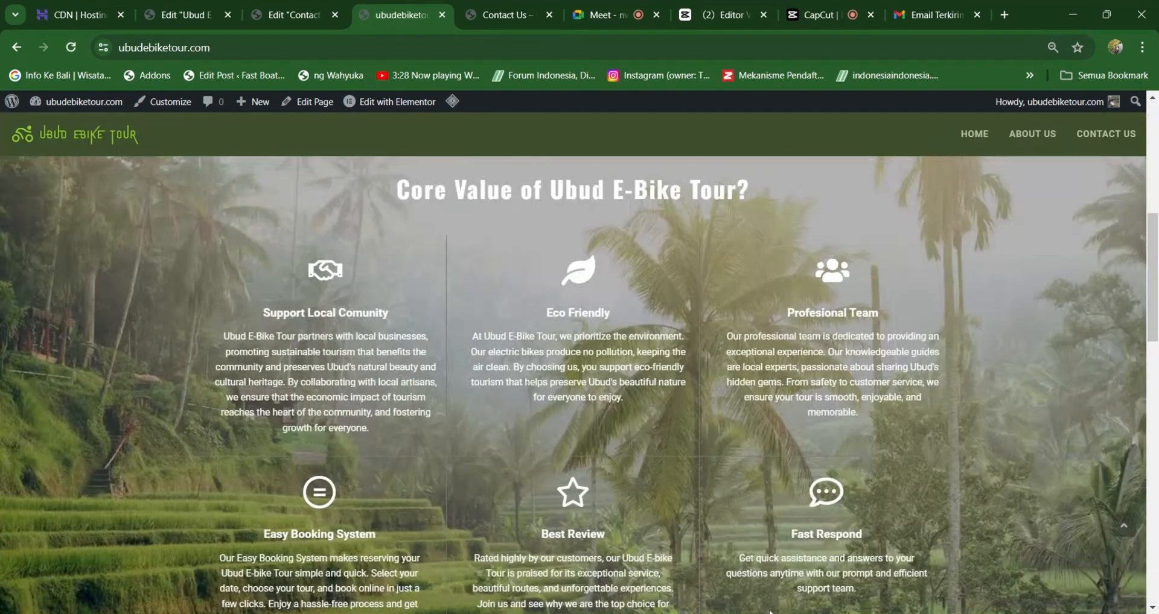
{"action": "scroll", "coordinate": [767, 574], "scroll_direction": "up", "scroll_amount": 9}
{"action": "scroll", "coordinate": [767, 610], "scroll_direction": "down", "scroll_amount": 5}
{"action": "scroll", "coordinate": [767, 611], "scroll_direction": "down", "scroll_amount": 5}
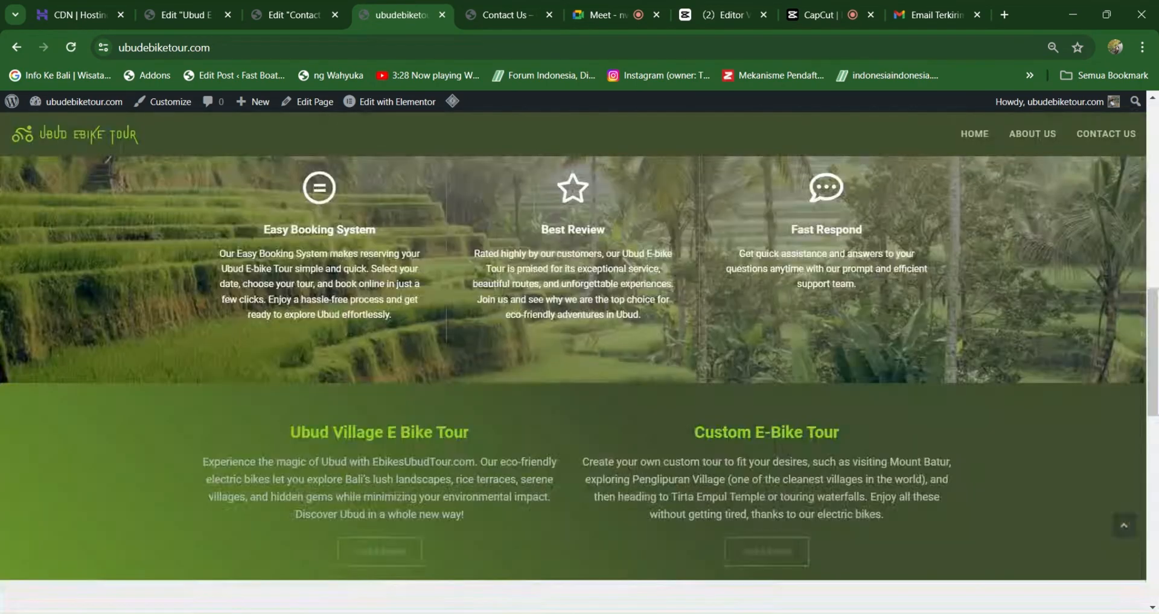
{"action": "scroll", "coordinate": [767, 611], "scroll_direction": "up", "scroll_amount": 3}
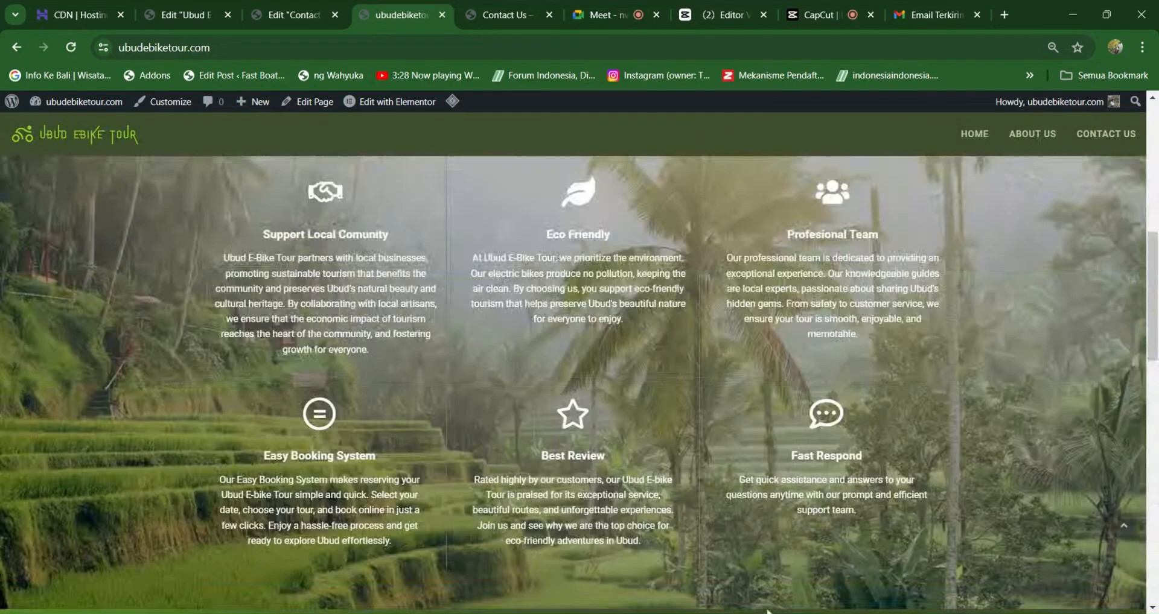
{"action": "scroll", "coordinate": [767, 611], "scroll_direction": "down", "scroll_amount": 5}
{"action": "scroll", "coordinate": [767, 610], "scroll_direction": "up", "scroll_amount": 11}
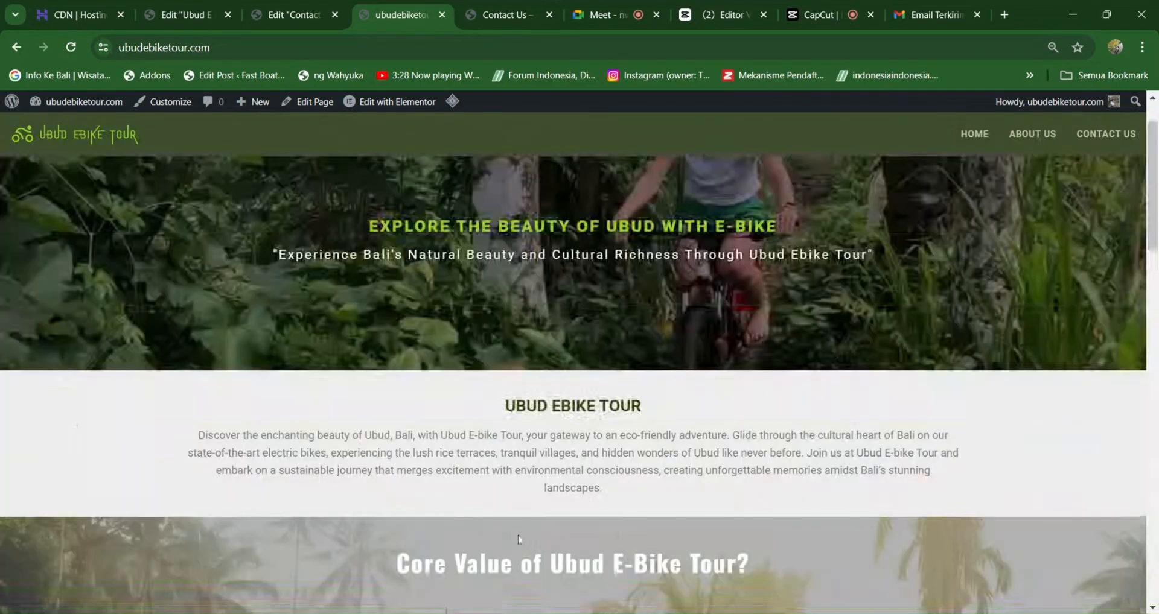
{"action": "scroll", "coordinate": [516, 537], "scroll_direction": "up", "scroll_amount": 1}
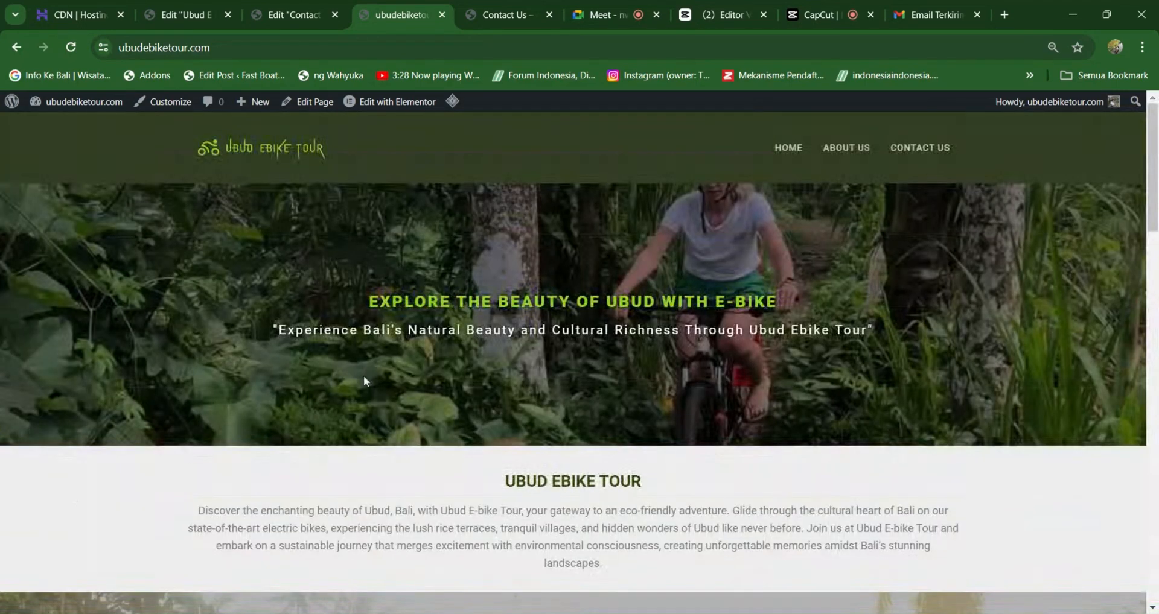
Open the Ubud Village E Bike Tour page from its Read More link, review it and go back to the home page.
{"action": "scroll", "coordinate": [295, 481], "scroll_direction": "down", "scroll_amount": 2}
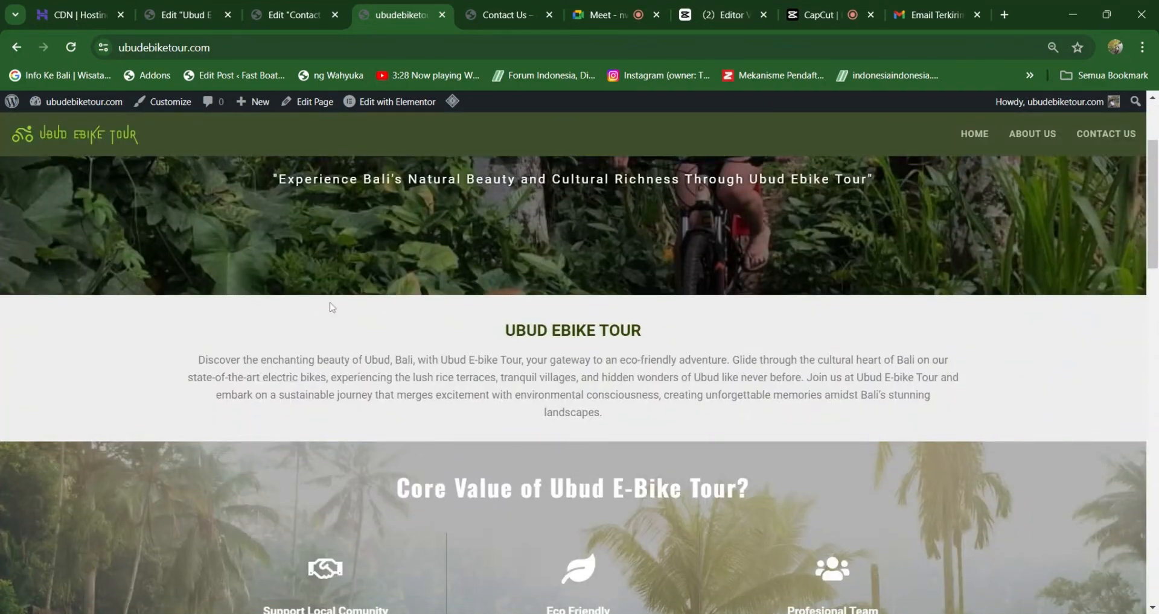
{"action": "scroll", "coordinate": [431, 328], "scroll_direction": "down", "scroll_amount": 10}
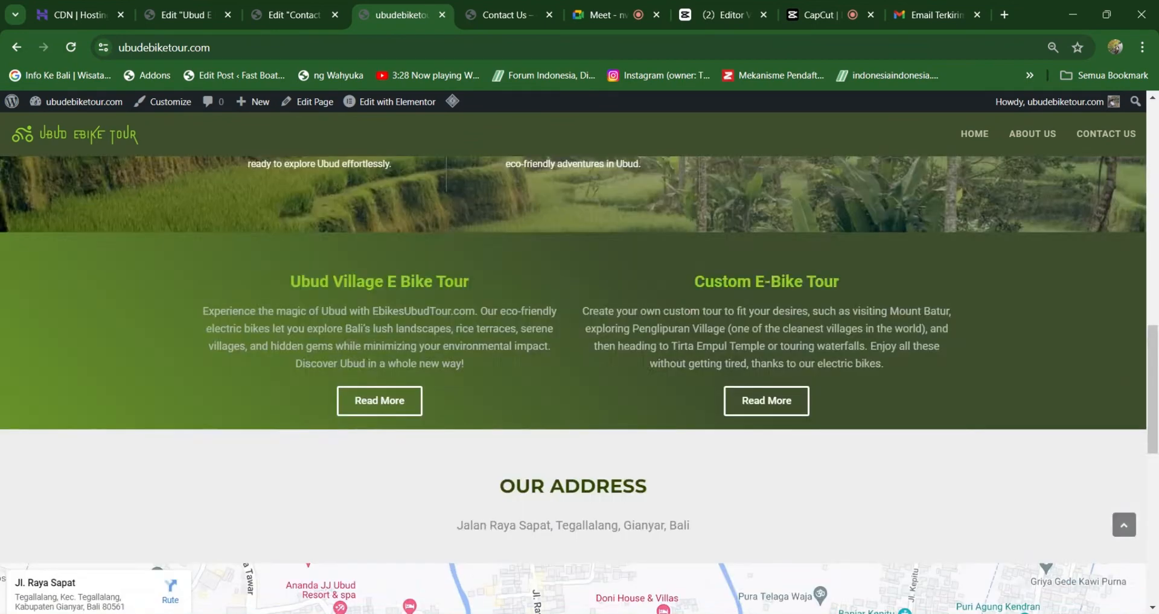
{"action": "left_click", "coordinate": [399, 398]}
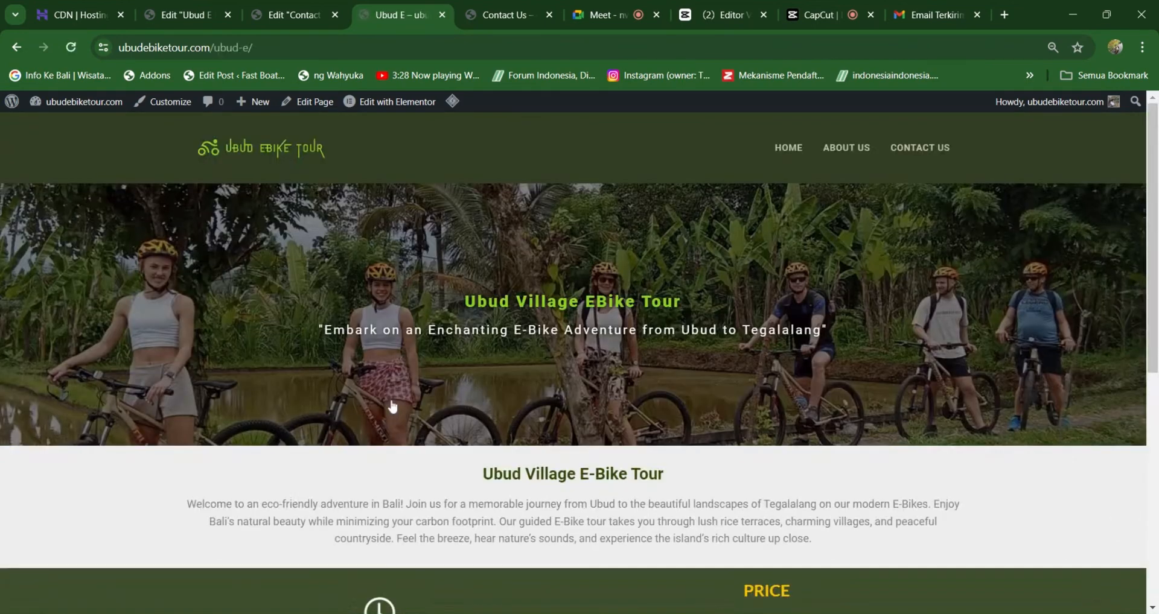
{"action": "scroll", "coordinate": [537, 392], "scroll_direction": "down", "scroll_amount": 3}
{"action": "scroll", "coordinate": [519, 396], "scroll_direction": "up", "scroll_amount": 3}
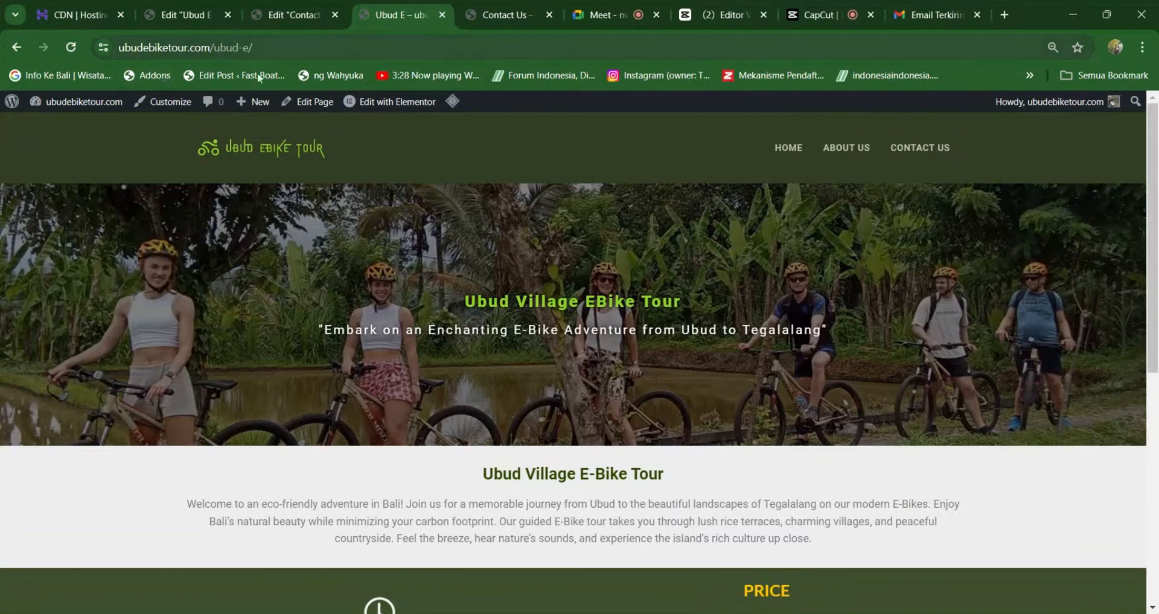
{"action": "scroll", "coordinate": [498, 397], "scroll_direction": "down", "scroll_amount": 5}
{"action": "scroll", "coordinate": [498, 397], "scroll_direction": "up", "scroll_amount": 5}
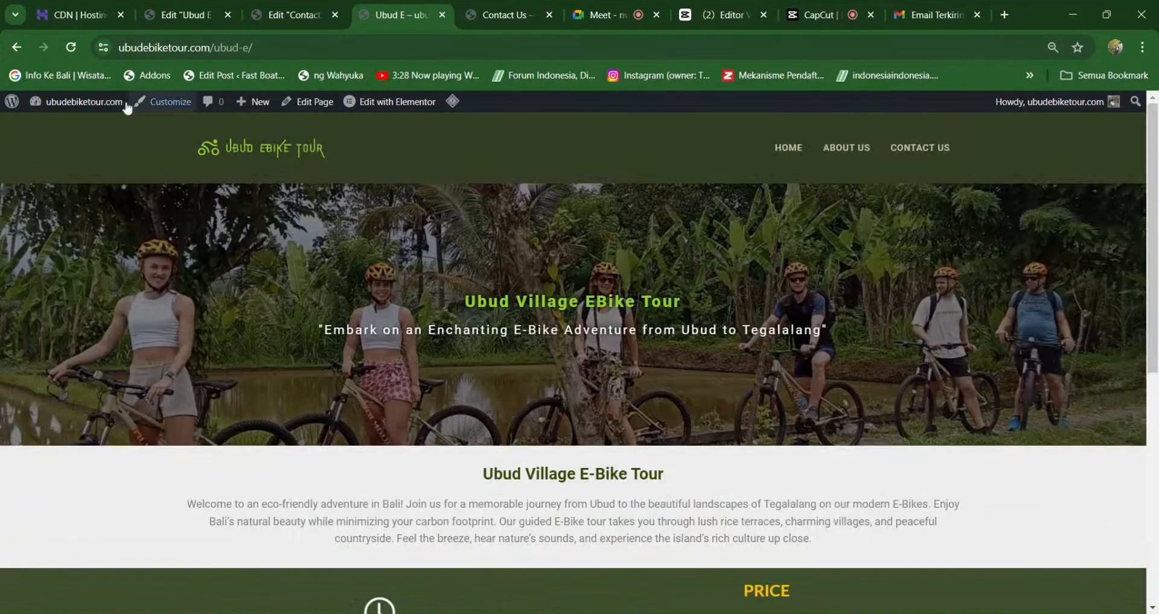
{"action": "left_click", "coordinate": [17, 47]}
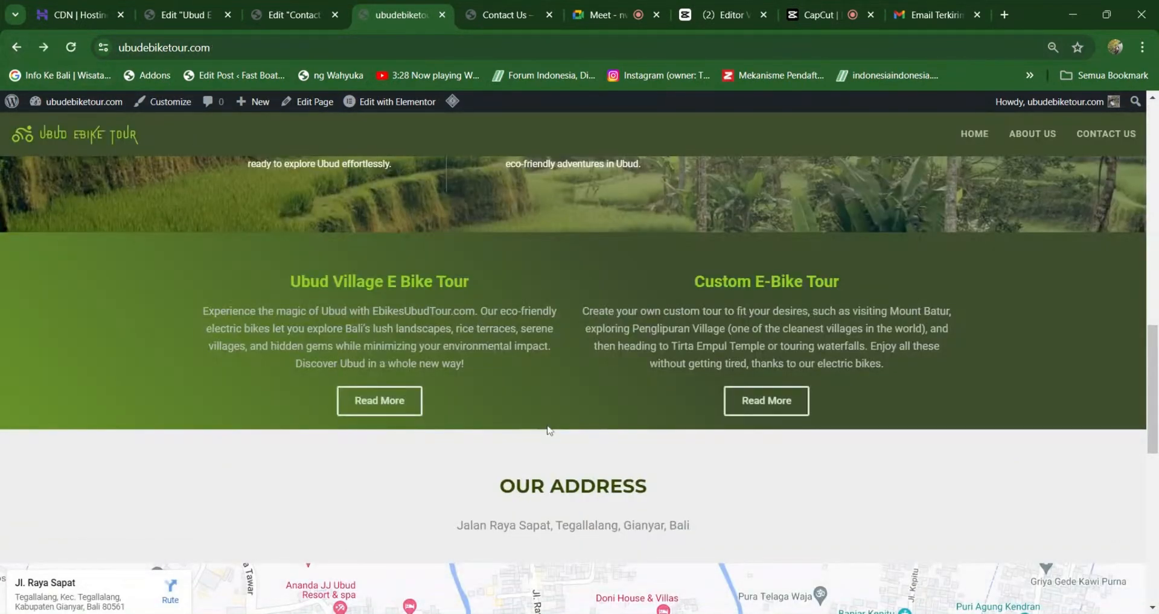
{"action": "scroll", "coordinate": [698, 378], "scroll_direction": "up", "scroll_amount": 5}
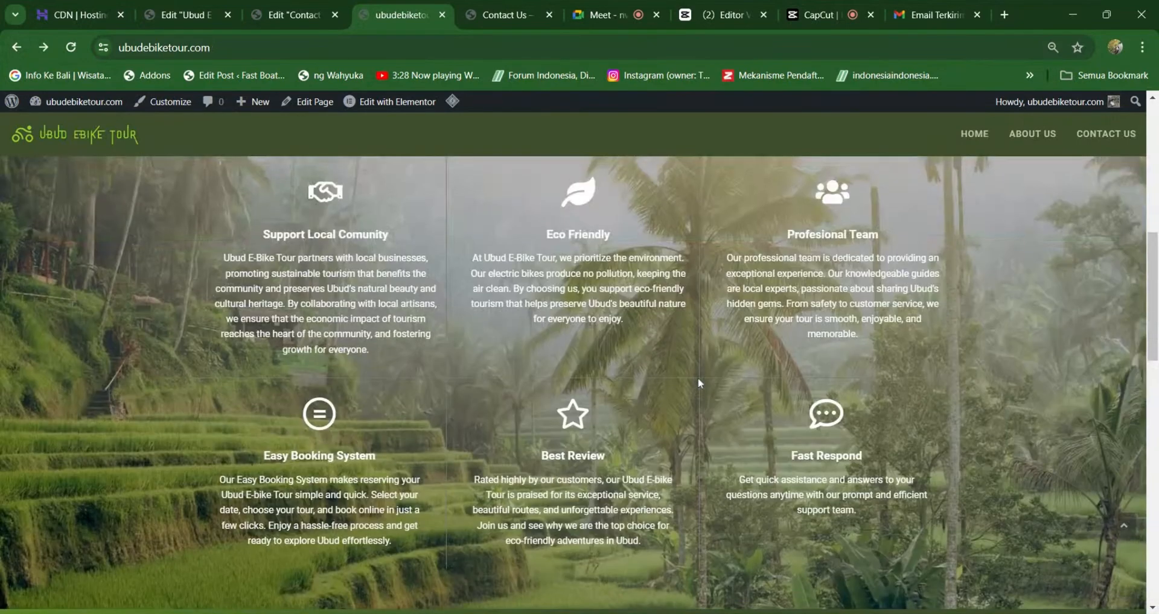
{"action": "scroll", "coordinate": [697, 378], "scroll_direction": "down", "scroll_amount": 4}
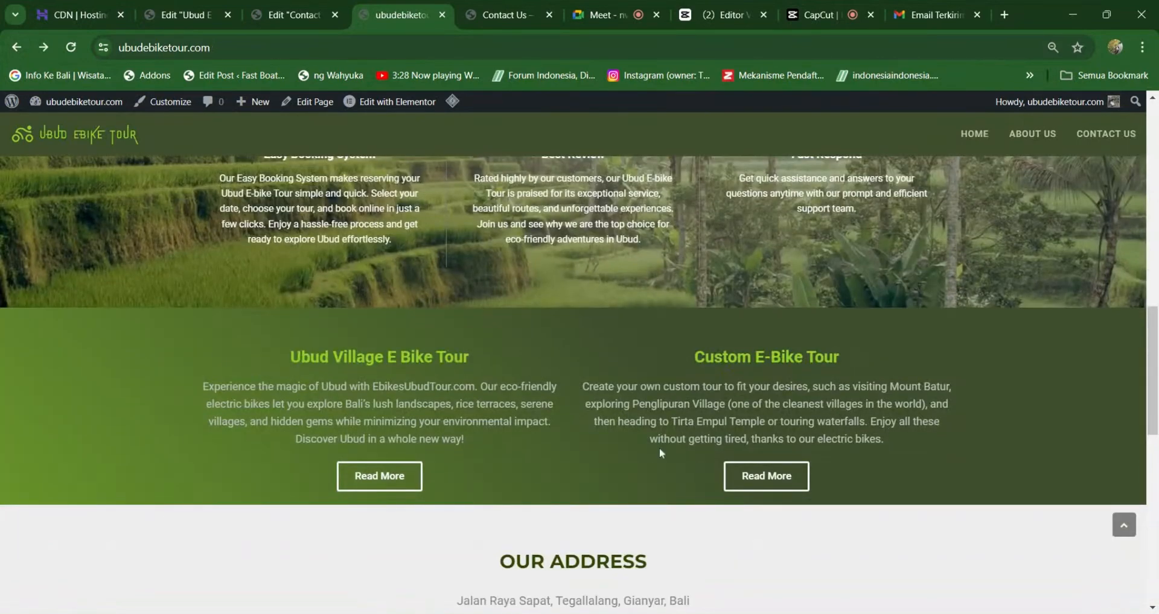
{"action": "scroll", "coordinate": [661, 452], "scroll_direction": "up", "scroll_amount": 10}
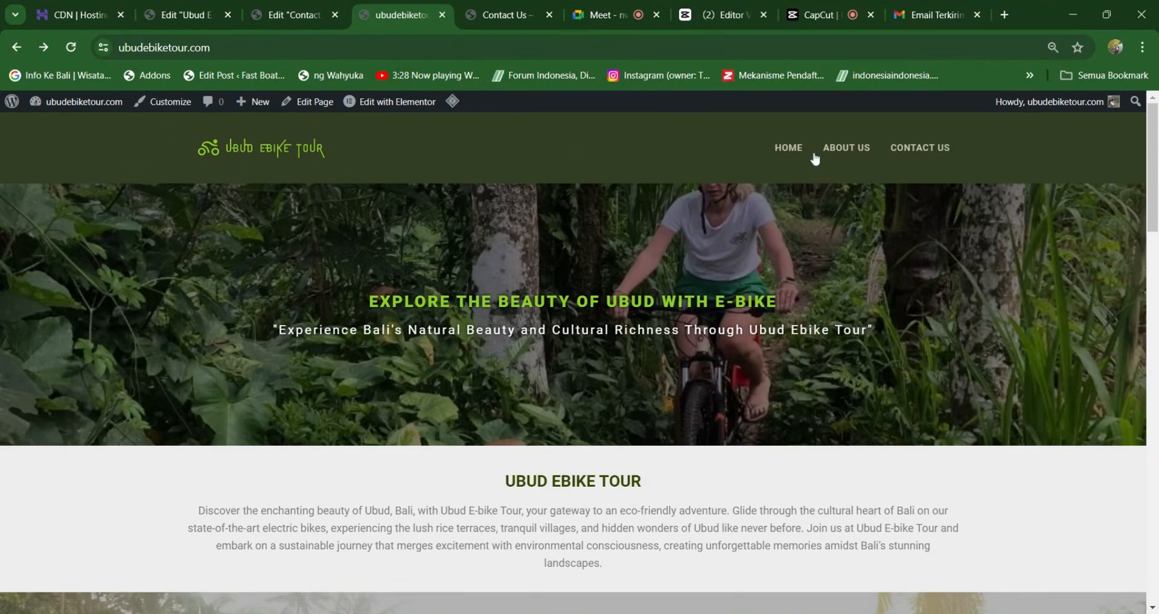
{"action": "scroll", "coordinate": [794, 205], "scroll_direction": "down", "scroll_amount": 6}
{"action": "scroll", "coordinate": [839, 181], "scroll_direction": "up", "scroll_amount": 6}
{"action": "left_click", "coordinate": [294, 15]}
{"action": "left_click", "coordinate": [400, 15]}
{"action": "left_click", "coordinate": [189, 15]}
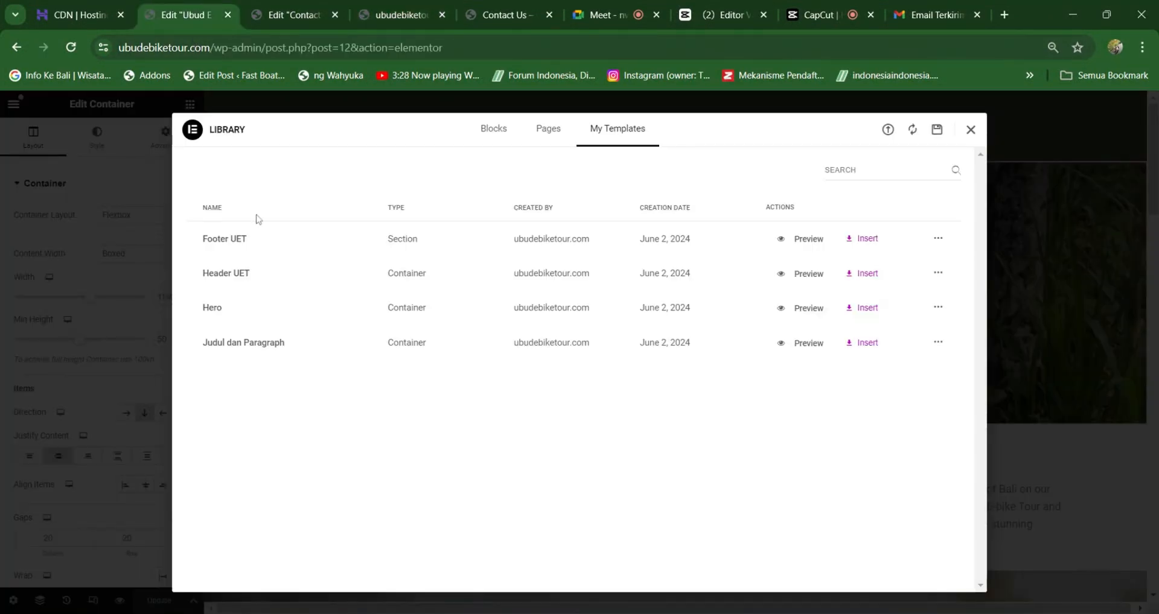
{"action": "left_click", "coordinate": [396, 17]}
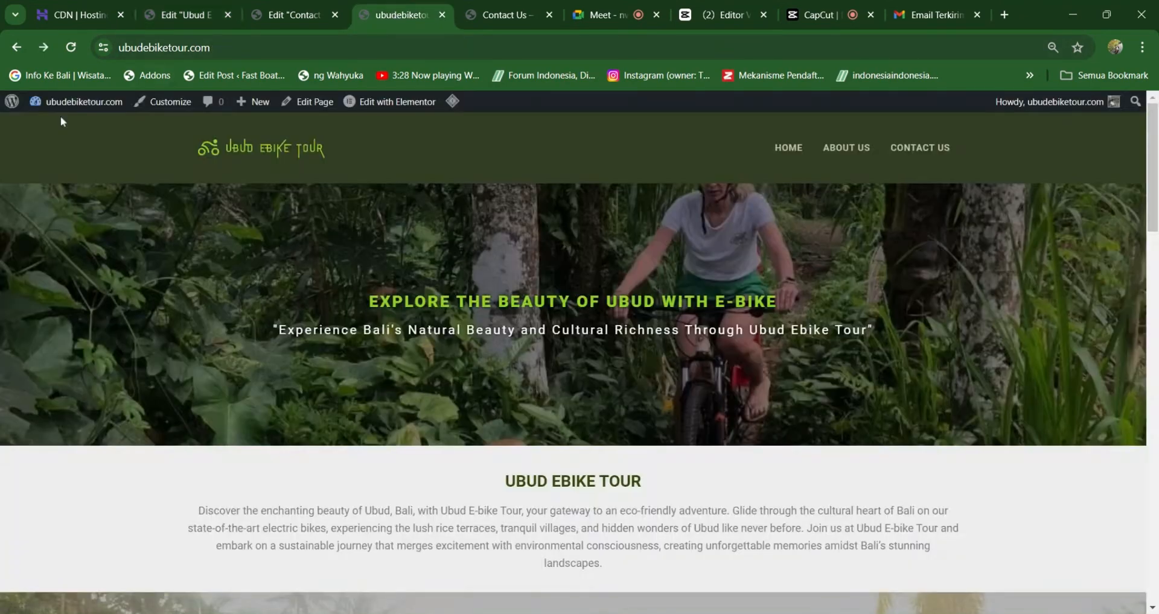
Reopen the Menus page in the WordPress admin and list all pages available for the Top Menu.
{"action": "mouse_move", "coordinate": [60, 103]}
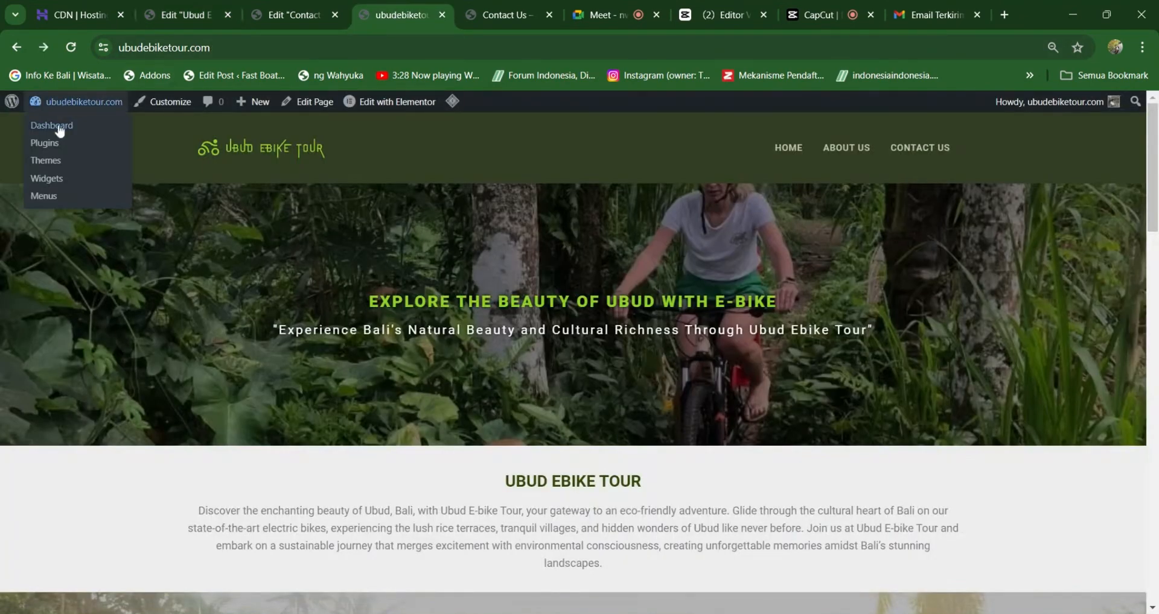
{"action": "left_click", "coordinate": [47, 200]}
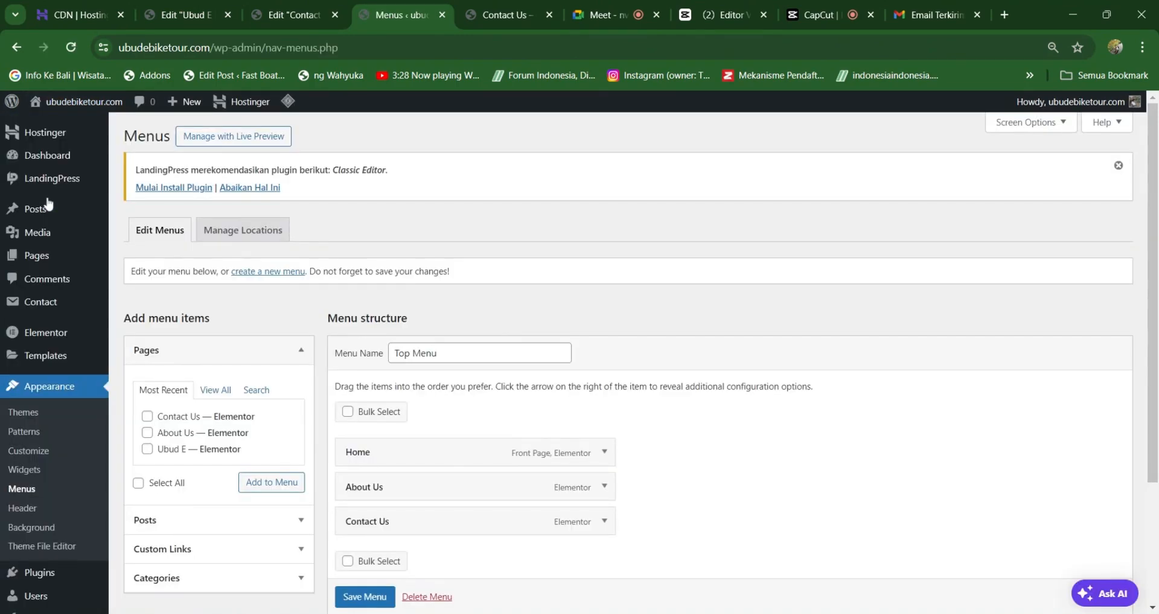
{"action": "scroll", "coordinate": [525, 329], "scroll_direction": "down", "scroll_amount": 3}
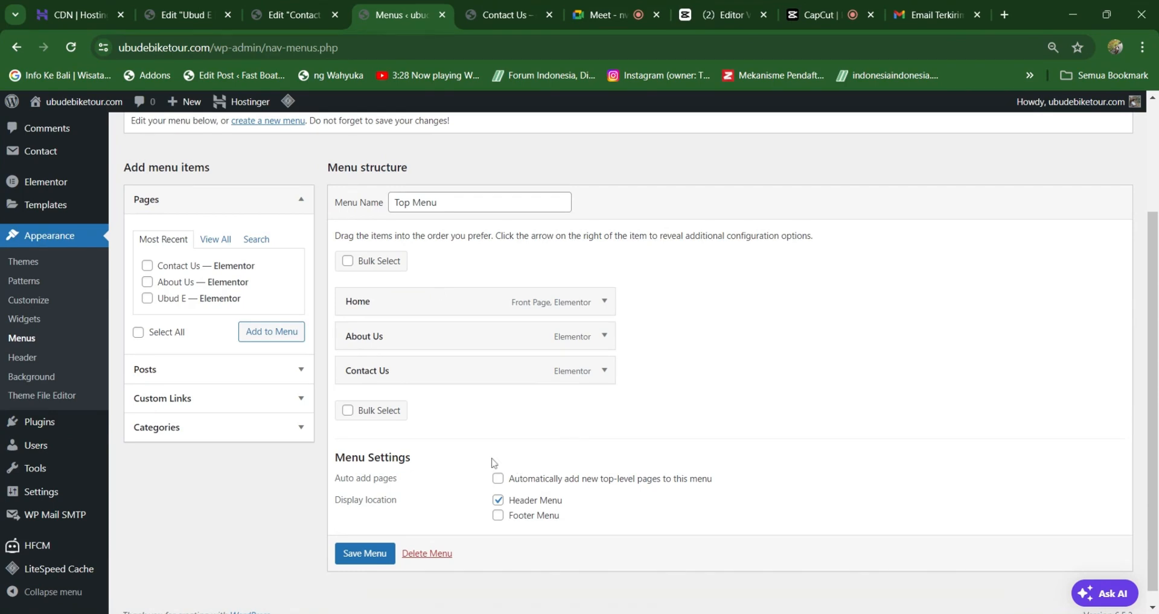
{"action": "left_click", "coordinate": [216, 239]}
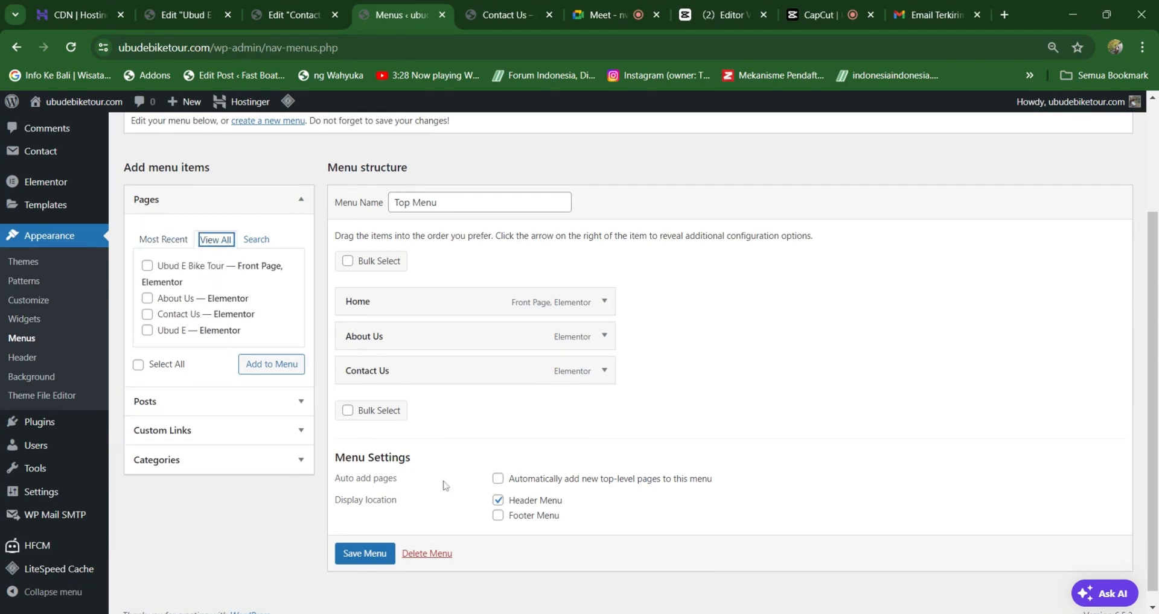
Add a custom link to the Top Menu with the URL # and the link text "Tour Options".
{"action": "left_click", "coordinate": [301, 430]}
{"action": "left_click", "coordinate": [242, 331]}
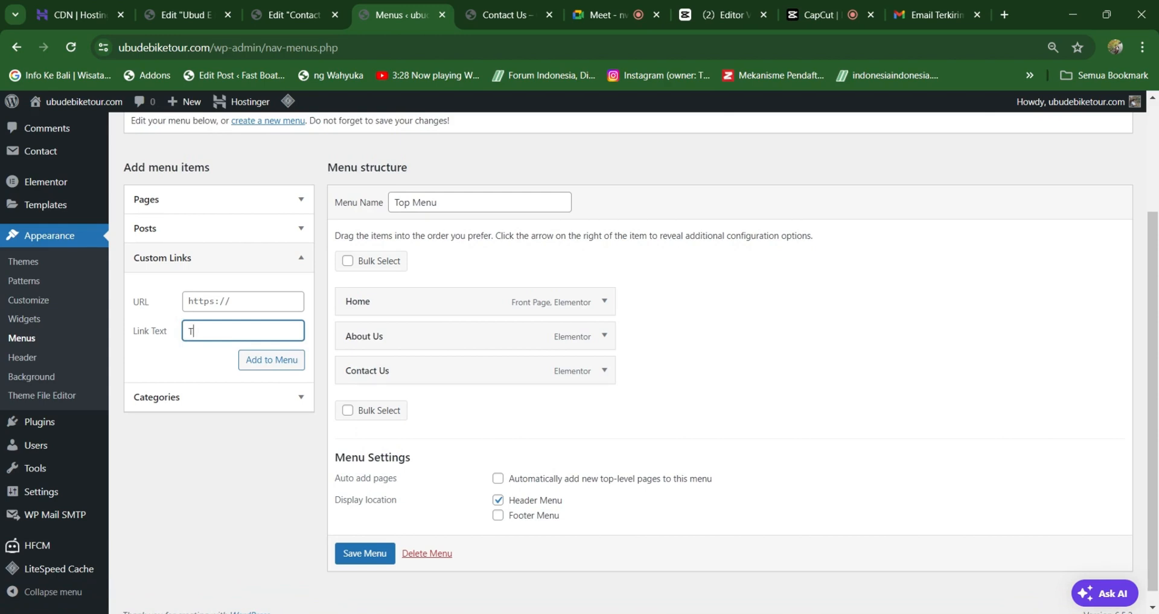
{"action": "type", "text": "our Options"}
{"action": "left_click", "coordinate": [278, 371]}
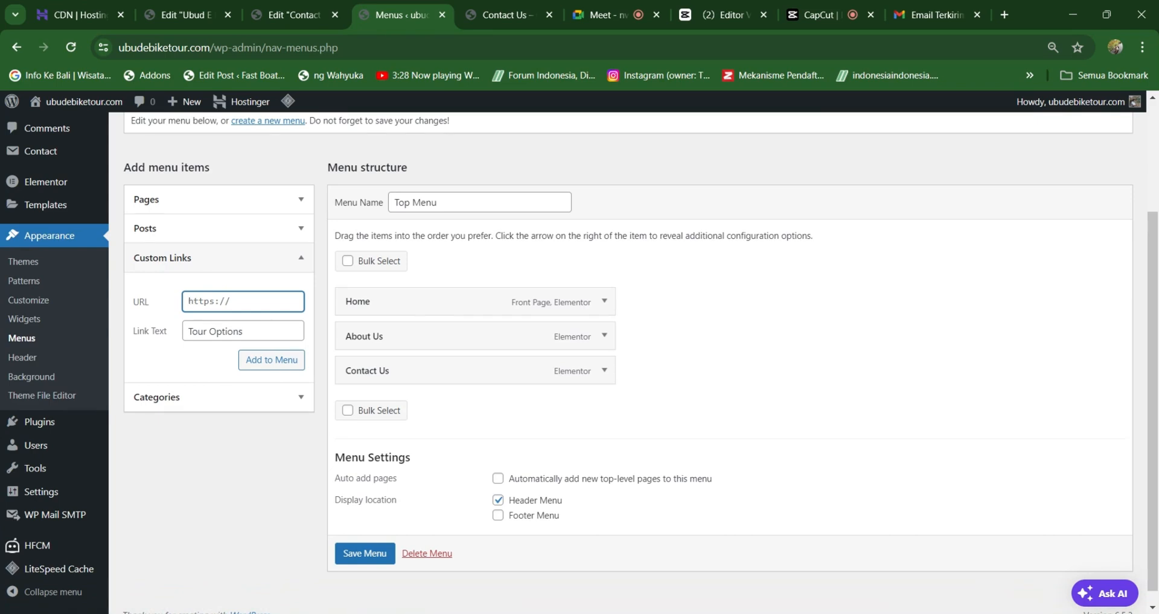
{"action": "type", "text": "#"}
{"action": "left_click", "coordinate": [258, 365]}
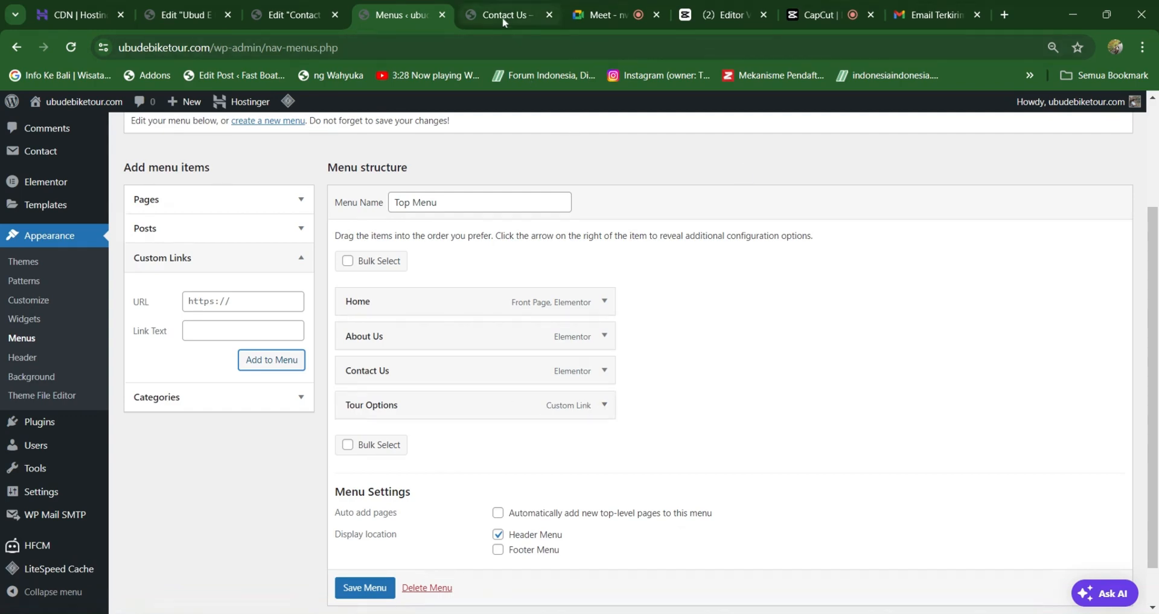
Save the Top Menu and check the Tour Options item in the live home page's header navigation.
{"action": "left_click", "coordinate": [377, 590]}
{"action": "scroll", "coordinate": [377, 590], "scroll_direction": "down", "scroll_amount": 1}
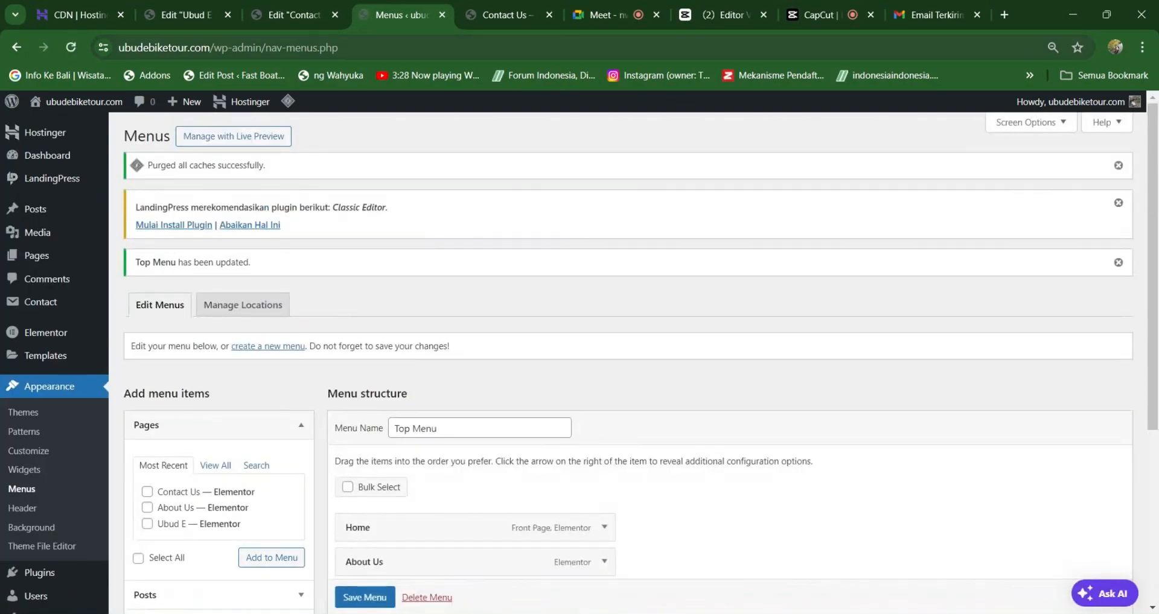
{"action": "left_click", "coordinate": [500, 20]}
{"action": "left_click", "coordinate": [269, 150]}
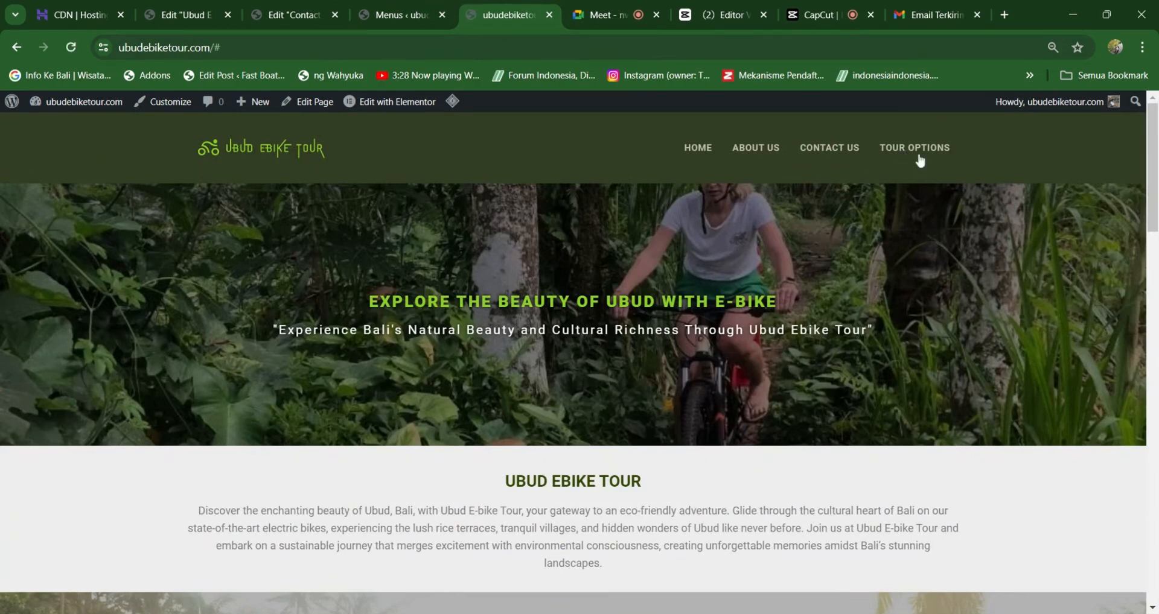
Add the Ubud E page to the Top Menu and nest it as a sub item under Tour Options.
{"action": "left_click", "coordinate": [403, 17]}
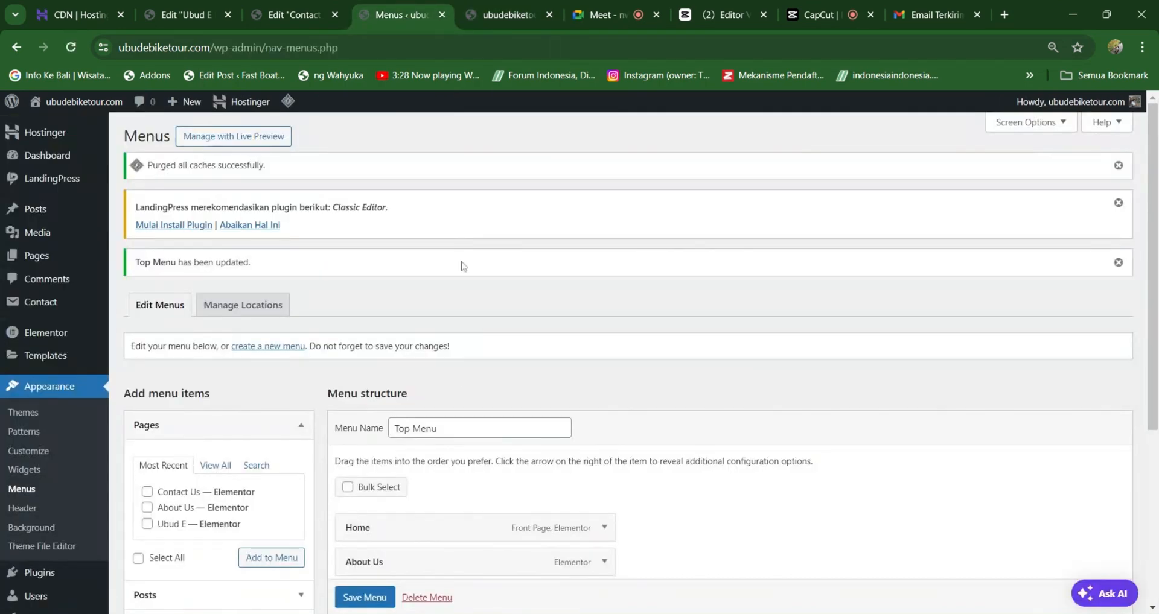
{"action": "scroll", "coordinate": [471, 302], "scroll_direction": "down", "scroll_amount": 5}
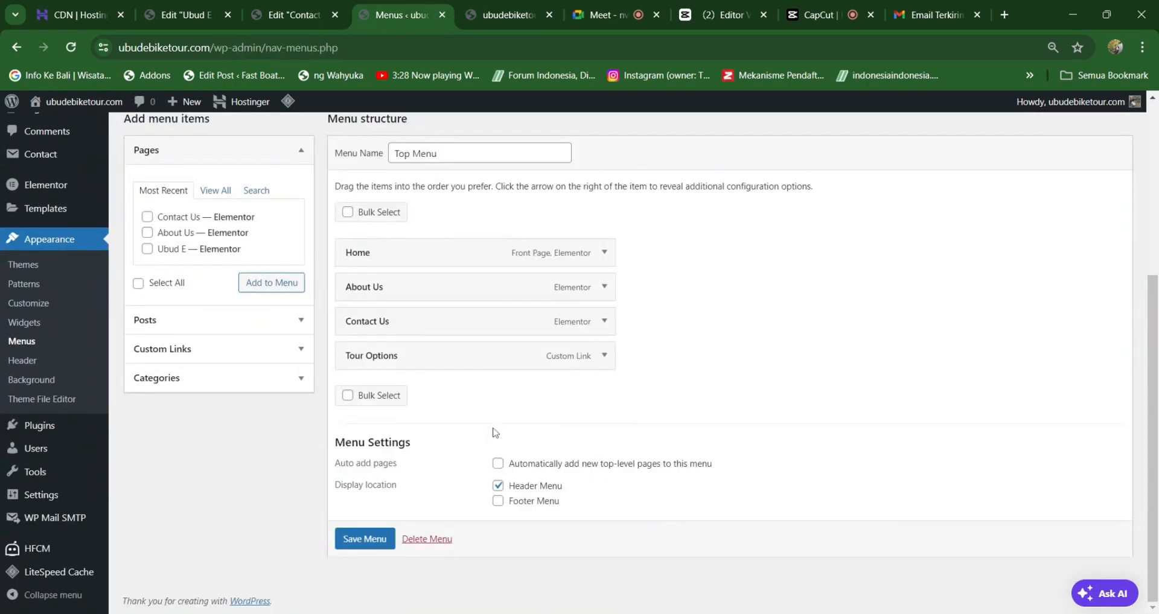
{"action": "left_click", "coordinate": [302, 355]}
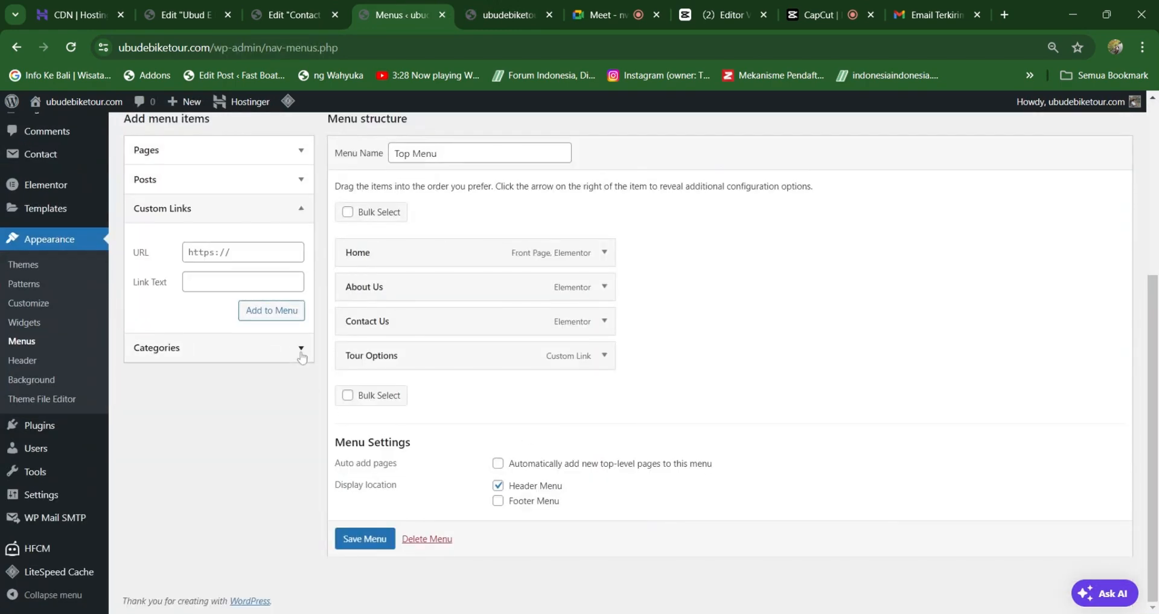
{"action": "scroll", "coordinate": [302, 357], "scroll_direction": "up", "scroll_amount": 3}
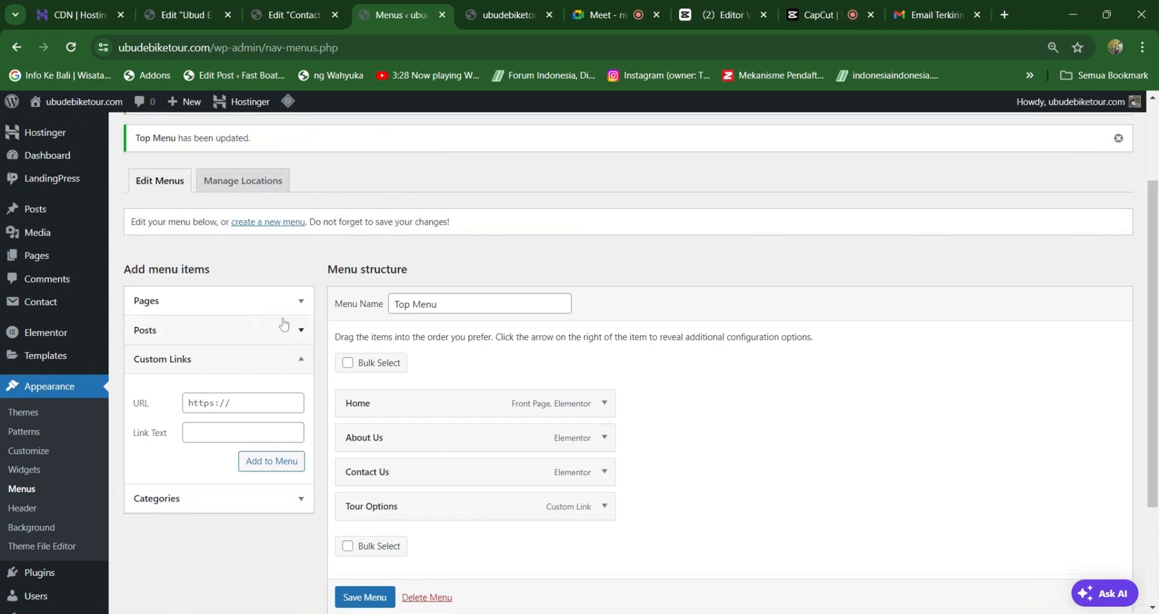
{"action": "left_click", "coordinate": [300, 301]}
{"action": "scroll", "coordinate": [246, 398], "scroll_direction": "down", "scroll_amount": 1}
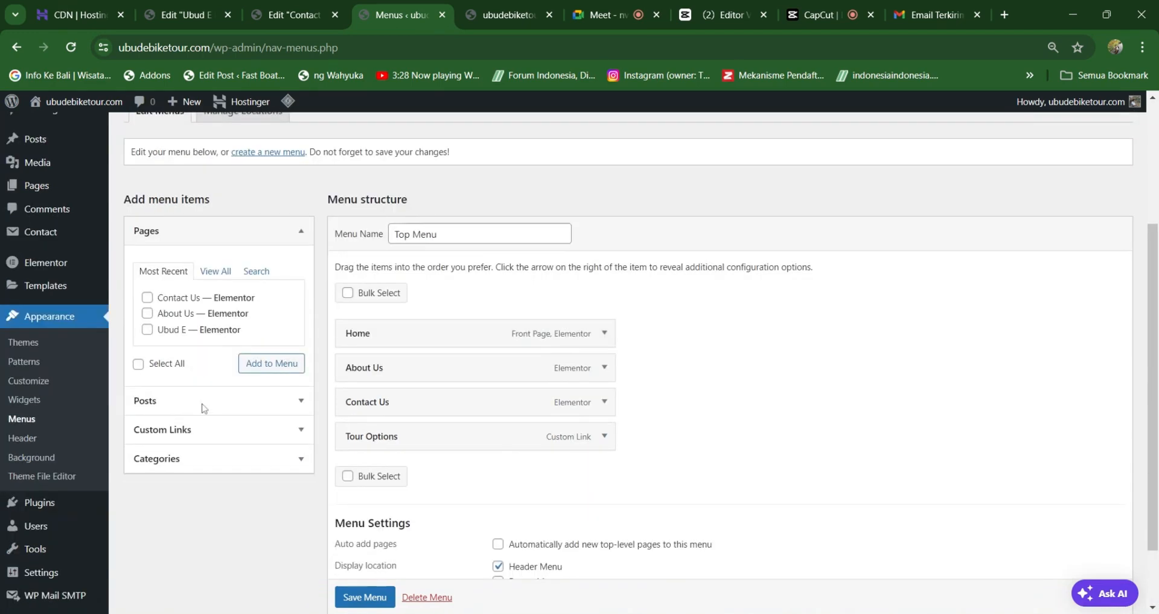
{"action": "left_click", "coordinate": [147, 324]}
{"action": "left_click", "coordinate": [261, 360]}
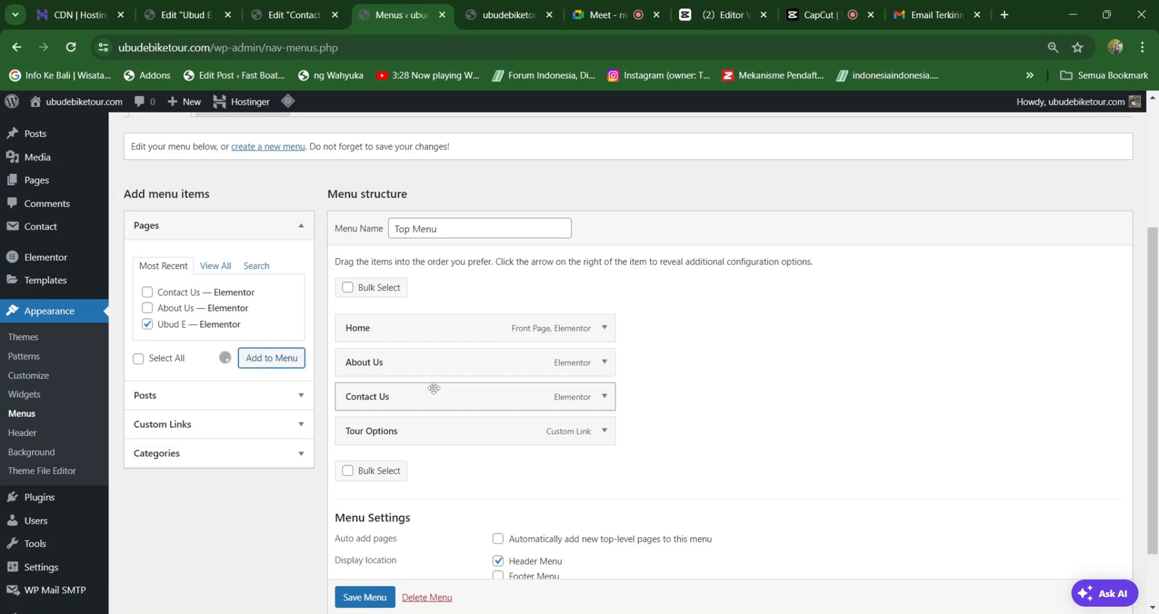
{"action": "scroll", "coordinate": [644, 419], "scroll_direction": "down", "scroll_amount": 2}
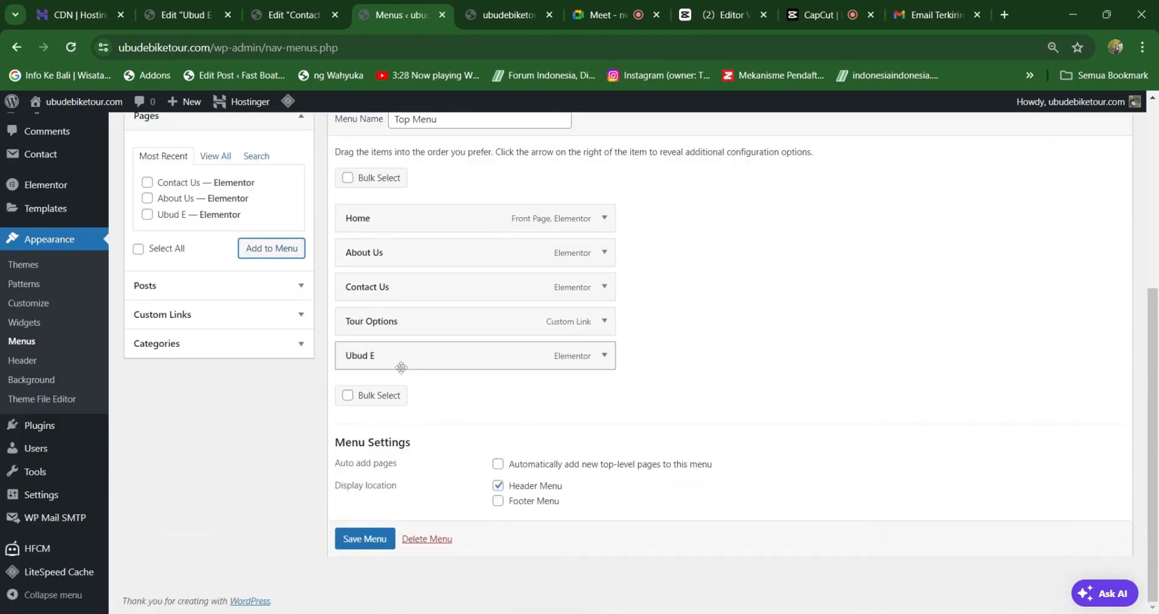
{"action": "left_click_drag", "start_coordinate": [401, 370], "coordinate": [415, 366]}
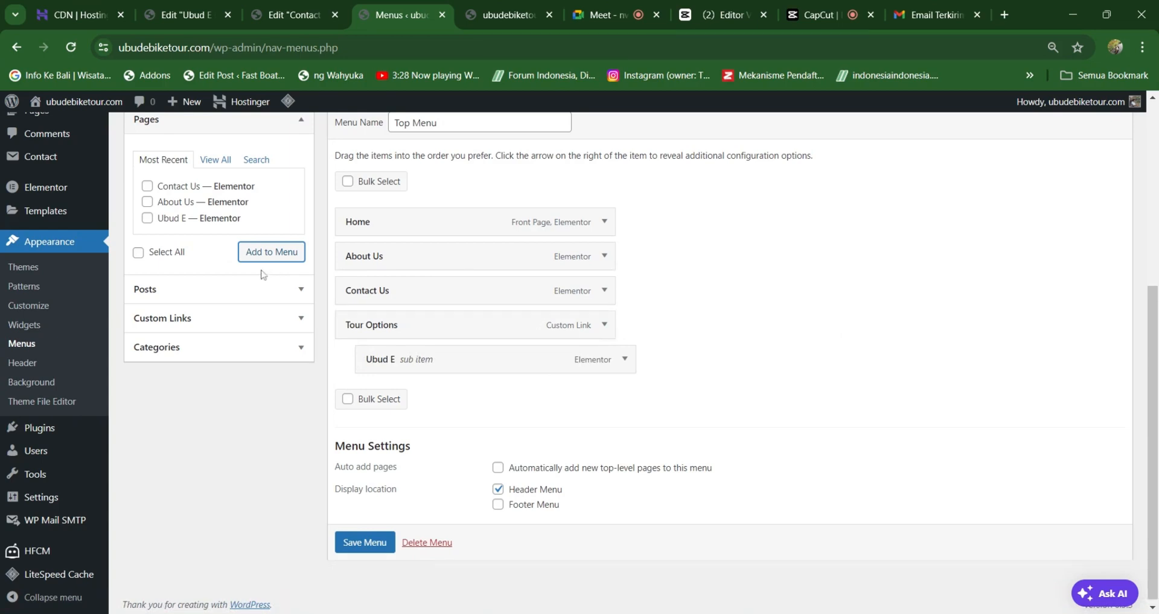
Add a custom link "Batur Volcano Ebike Tour" with the URL # and nest it as a sub item under Tour Options.
{"action": "left_click", "coordinate": [299, 318]}
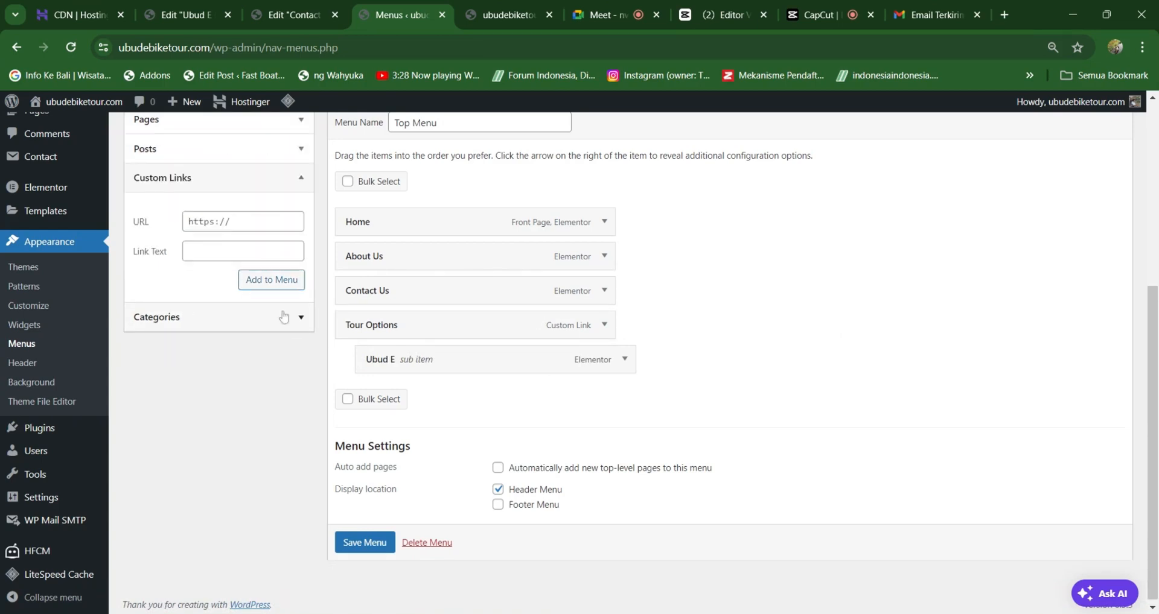
{"action": "left_click", "coordinate": [243, 246]}
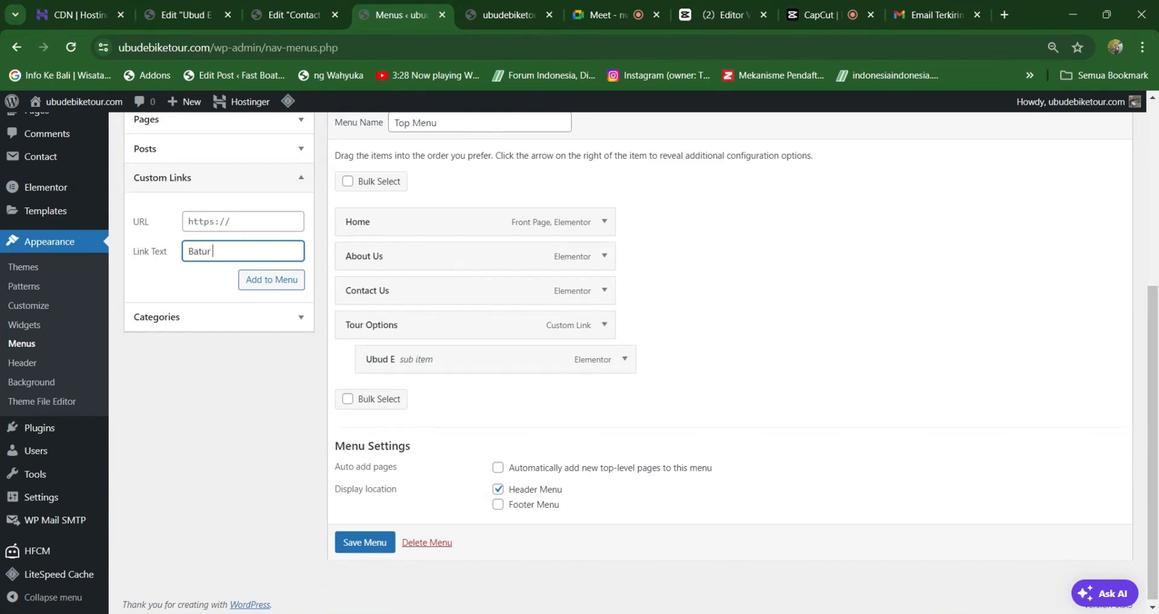
{"action": "type", "text": "Volcano Ebike"}
{"action": "type", "text": "Tour"}
{"action": "left_click", "coordinate": [188, 222]}
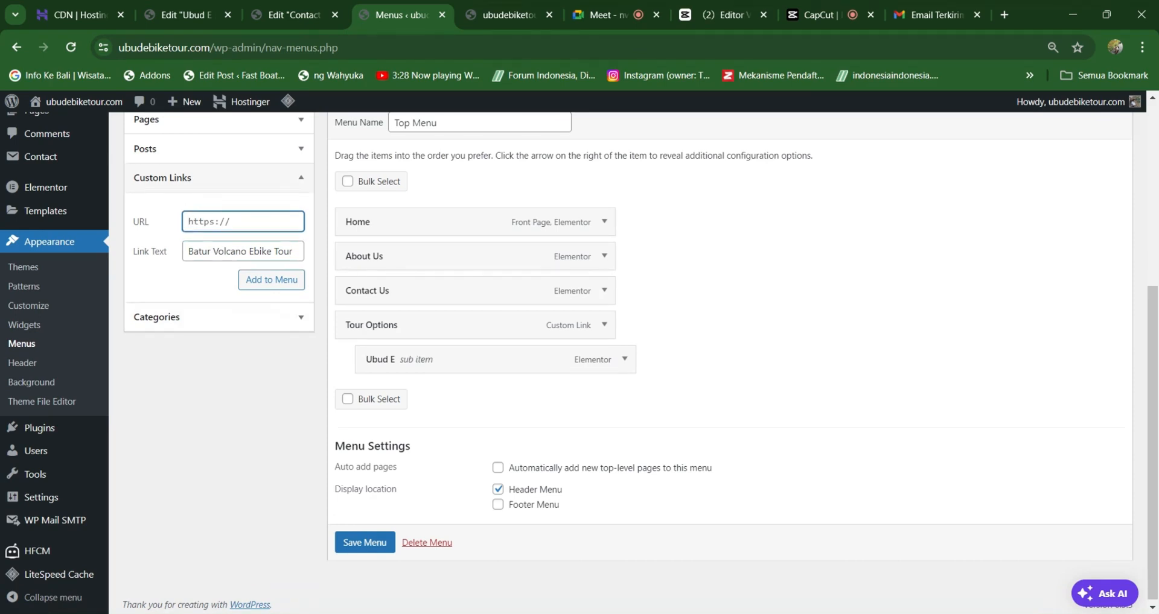
{"action": "type", "text": "#"}
{"action": "left_click", "coordinate": [254, 276]}
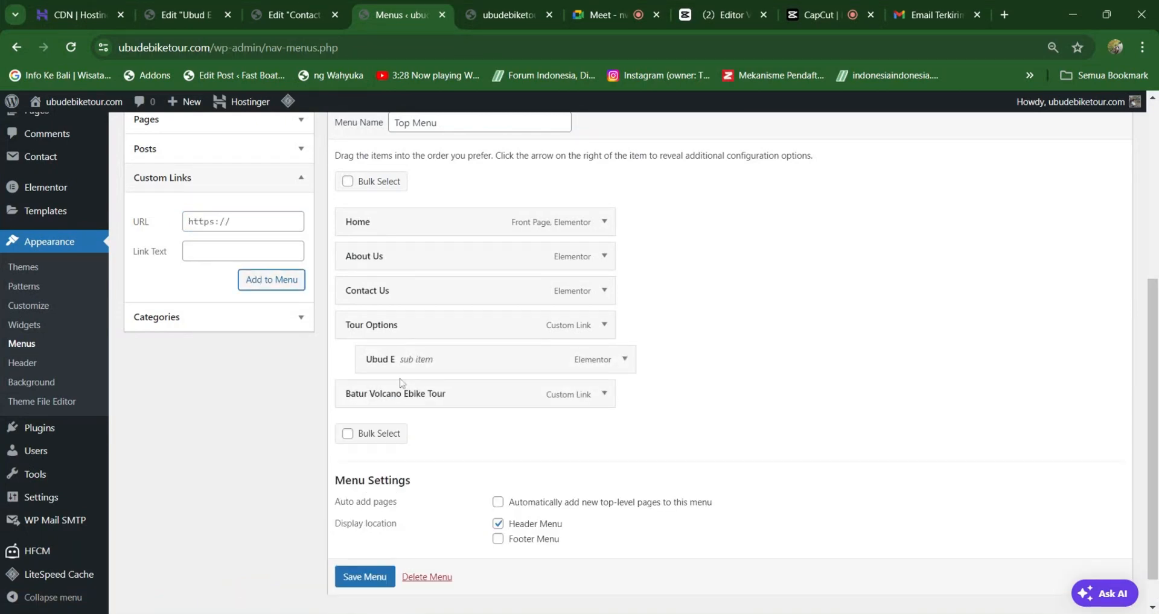
{"action": "left_click_drag", "start_coordinate": [400, 383], "coordinate": [394, 397]}
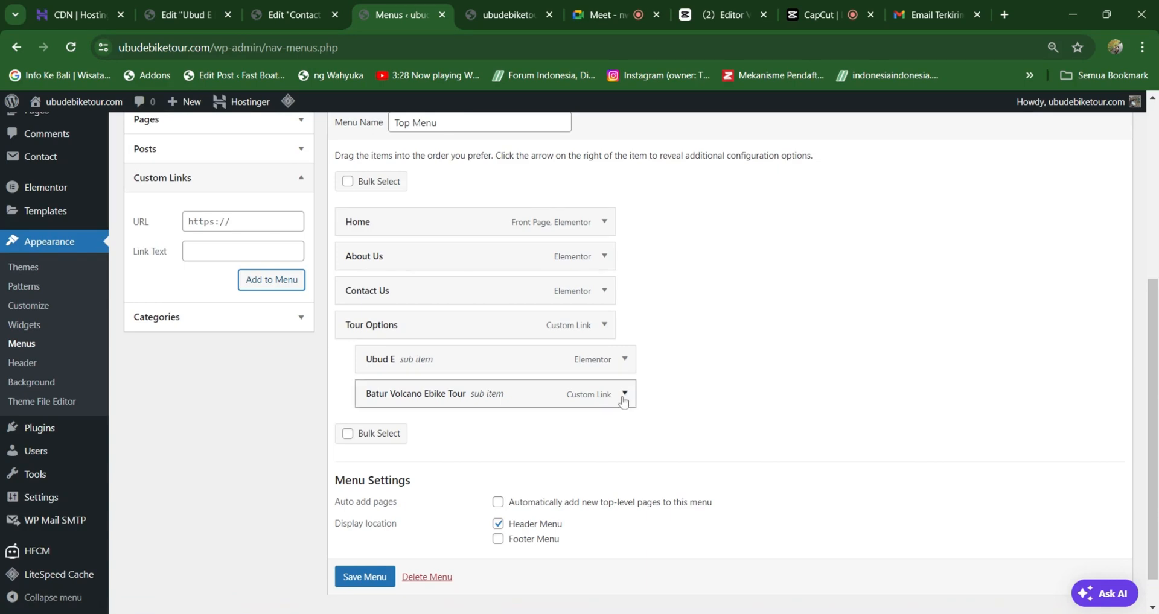
Change the Ubud E sub item's navigation label to "Ubud Village Ebike Tour" and save the Top Menu.
{"action": "left_click", "coordinate": [624, 359]}
{"action": "left_click_drag", "start_coordinate": [401, 407], "coordinate": [395, 407]}
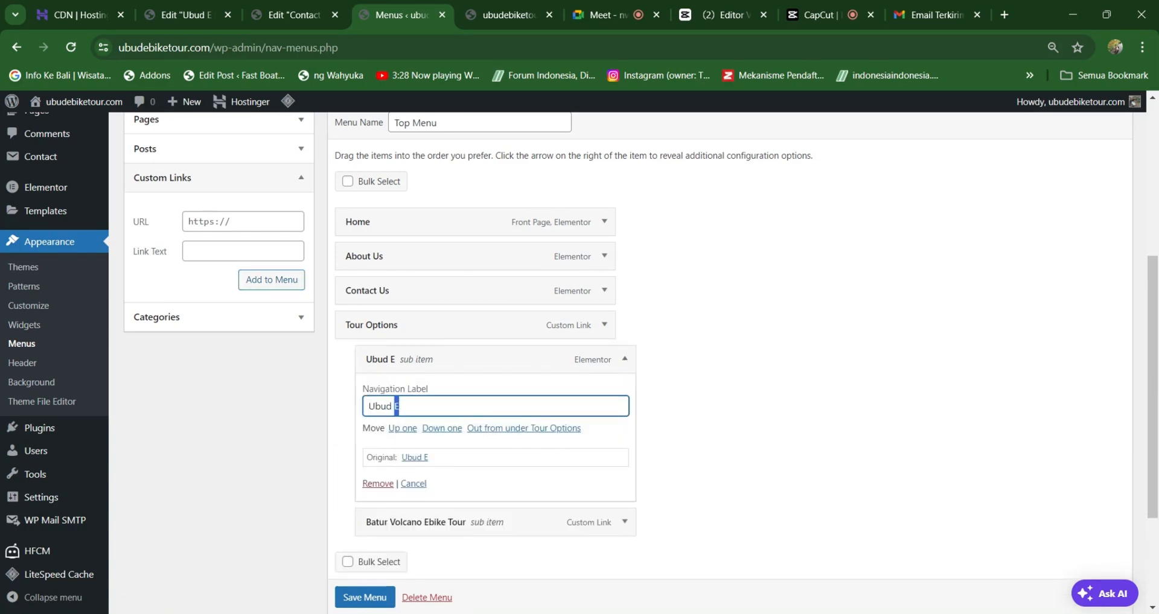
{"action": "type", "text": "Village"}
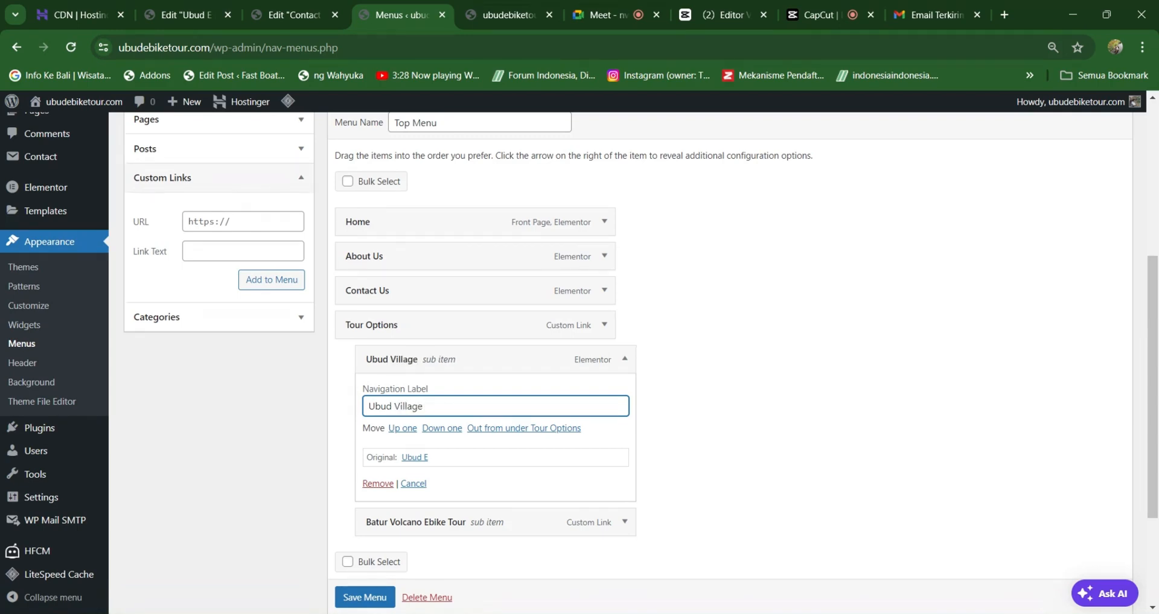
{"action": "type", "text": " Ebike Tour"}
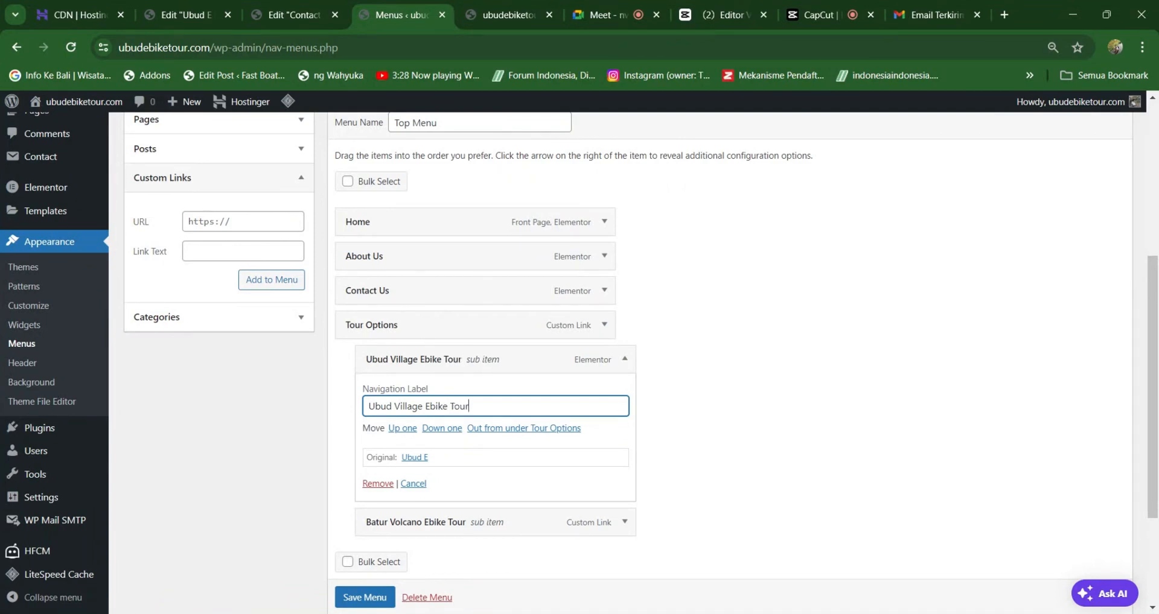
{"action": "scroll", "coordinate": [680, 427], "scroll_direction": "down", "scroll_amount": 2}
{"action": "left_click", "coordinate": [364, 596]}
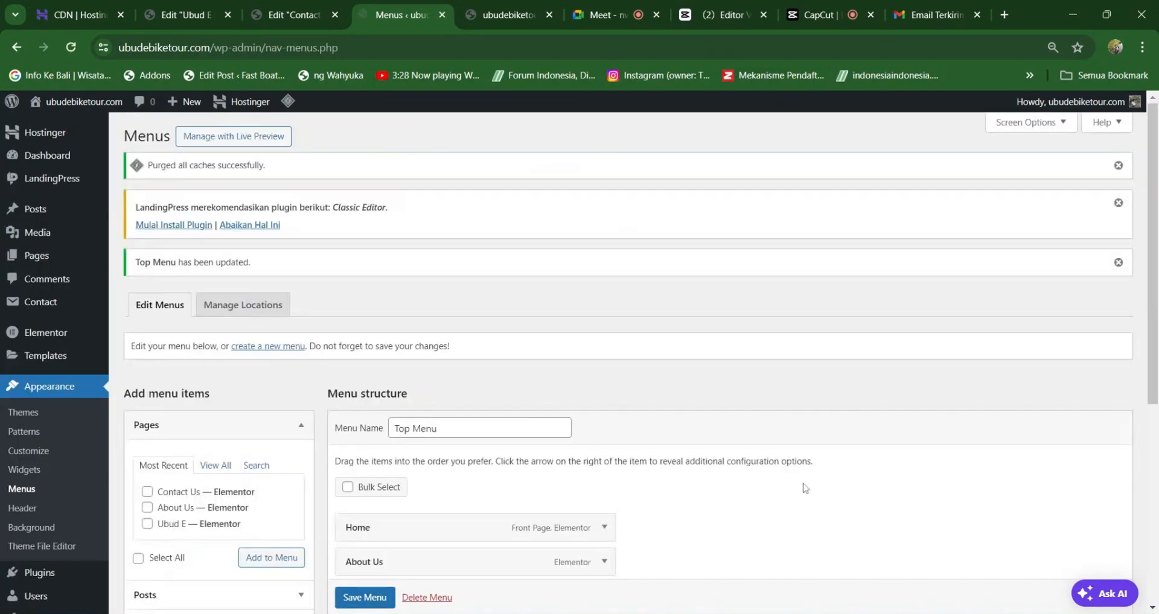
Save the Top Menu again and check the Tour Options dropdown on the reloaded live home page.
{"action": "scroll", "coordinate": [804, 487], "scroll_direction": "down", "scroll_amount": 5}
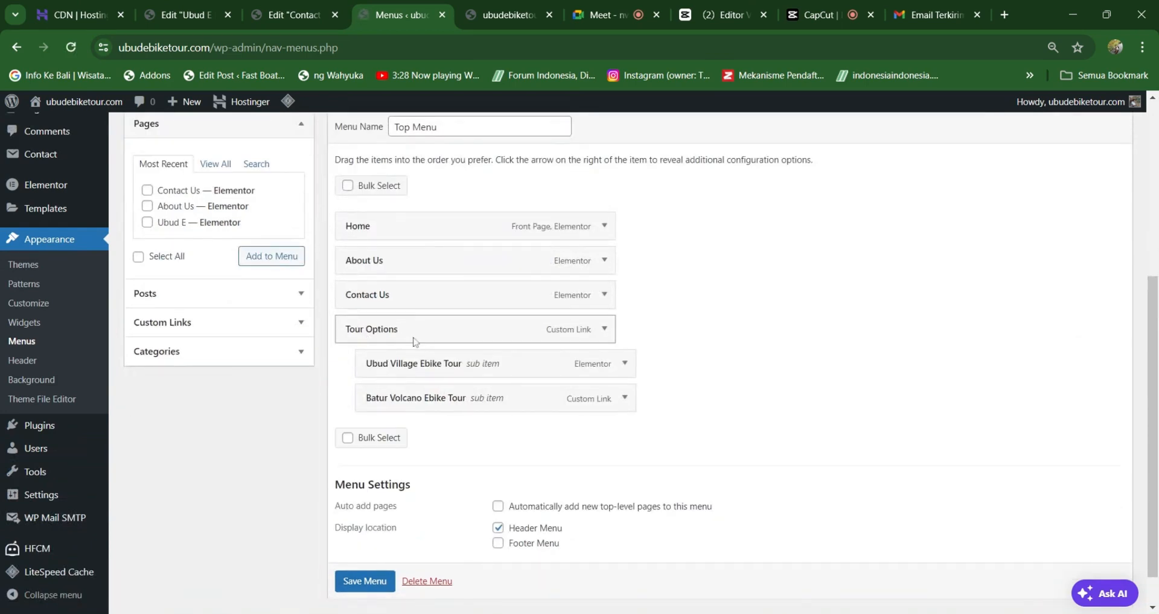
{"action": "left_click", "coordinate": [364, 581]}
{"action": "left_click", "coordinate": [505, 20]}
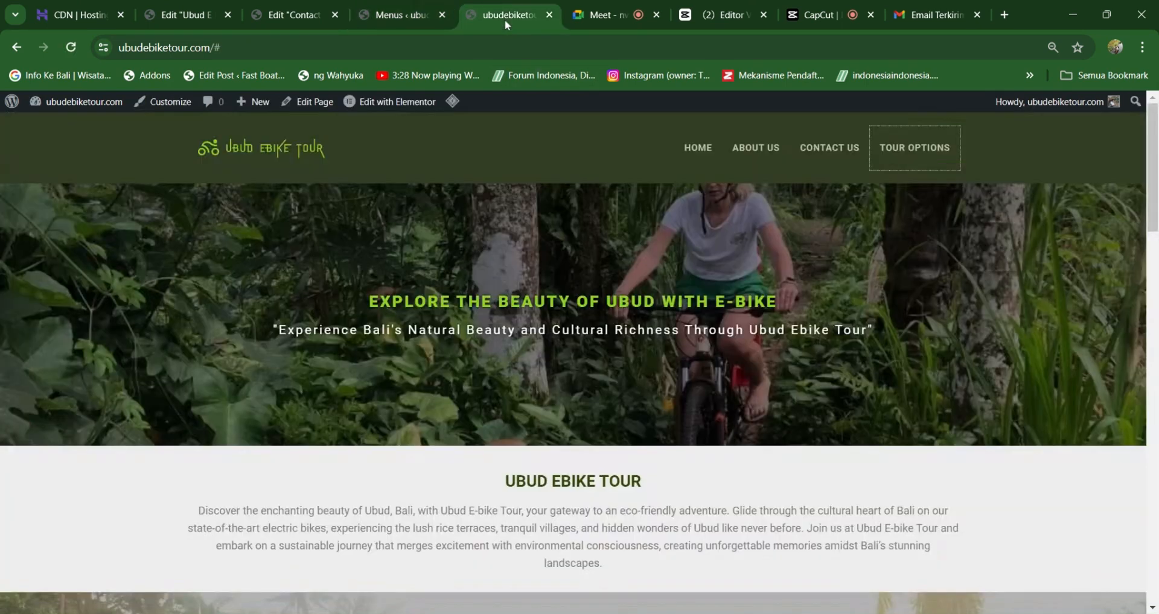
{"action": "left_click", "coordinate": [303, 150]}
{"action": "mouse_move", "coordinate": [932, 160]}
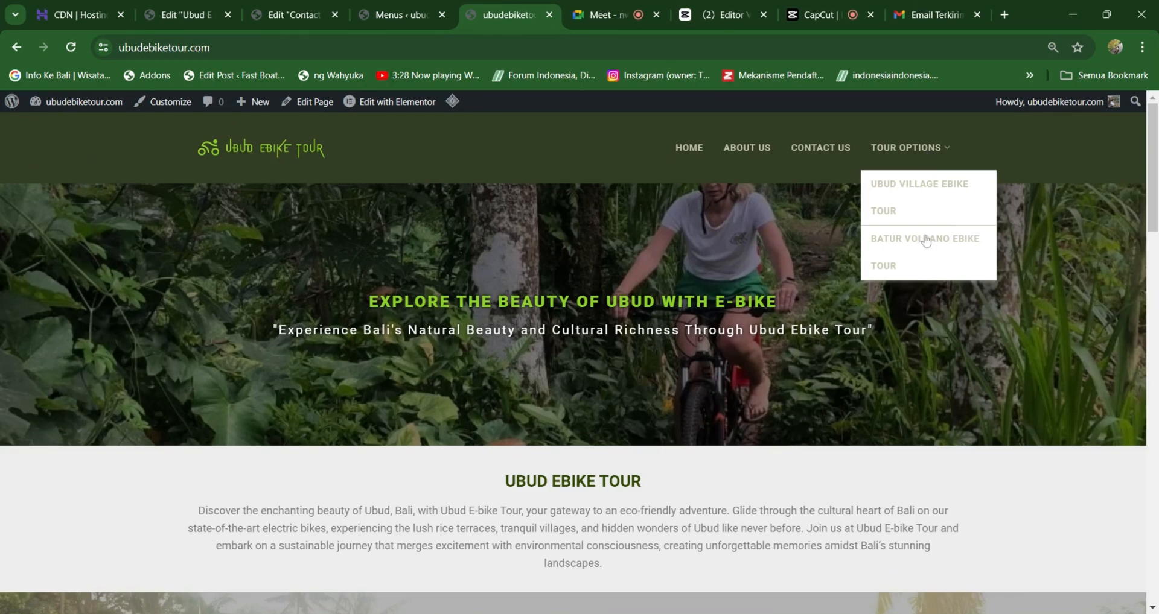
Return to the Menus page and review the URL and label settings of the Batur Volcano Ebike Tour sub item.
{"action": "left_click", "coordinate": [401, 14]}
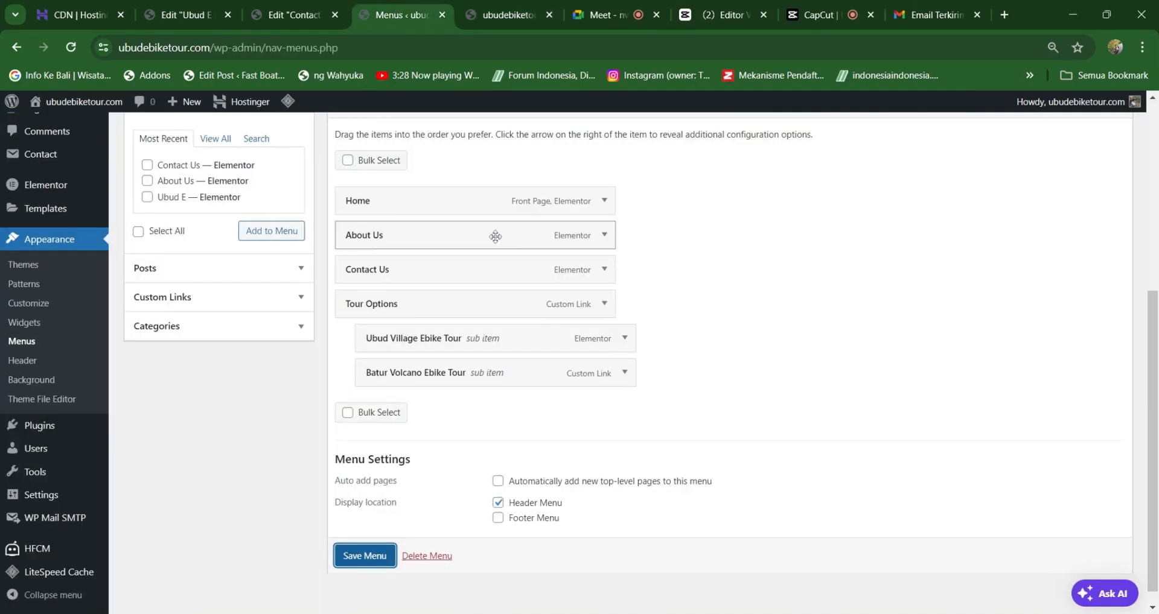
{"action": "key", "text": "Return"}
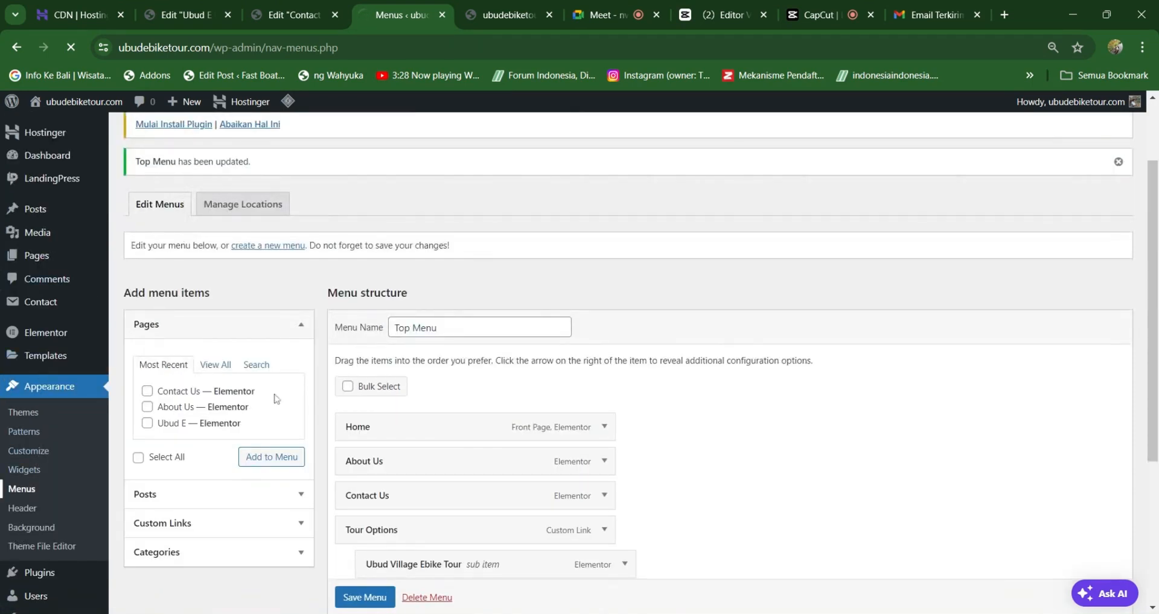
{"action": "scroll", "coordinate": [358, 368], "scroll_direction": "down", "scroll_amount": 1}
{"action": "scroll", "coordinate": [358, 368], "scroll_direction": "down", "scroll_amount": 2}
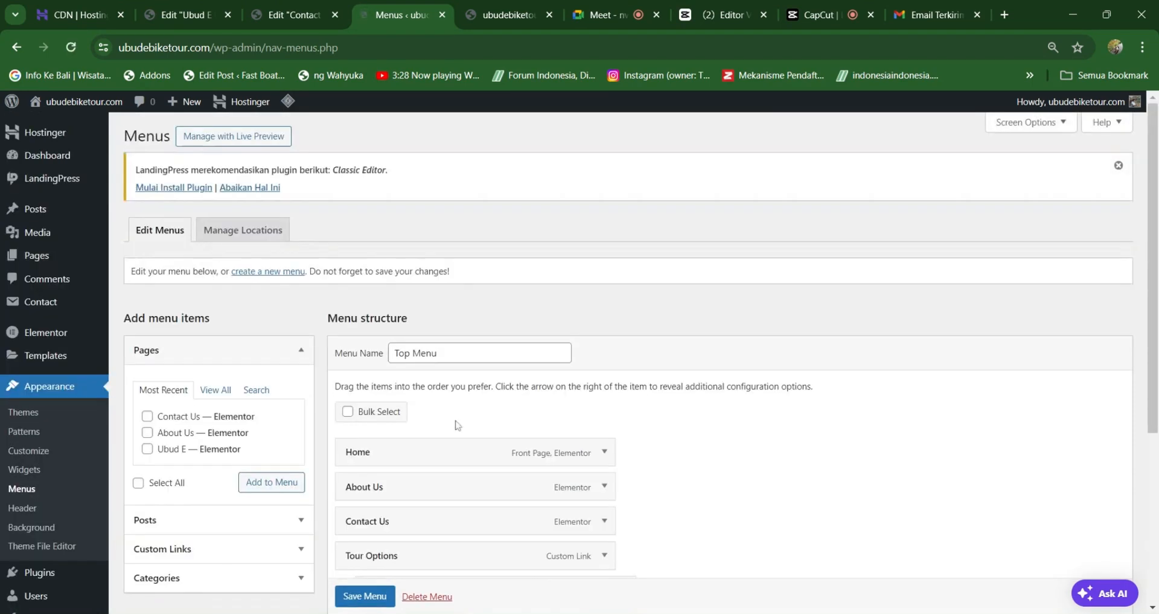
{"action": "scroll", "coordinate": [462, 461], "scroll_direction": "down", "scroll_amount": 5}
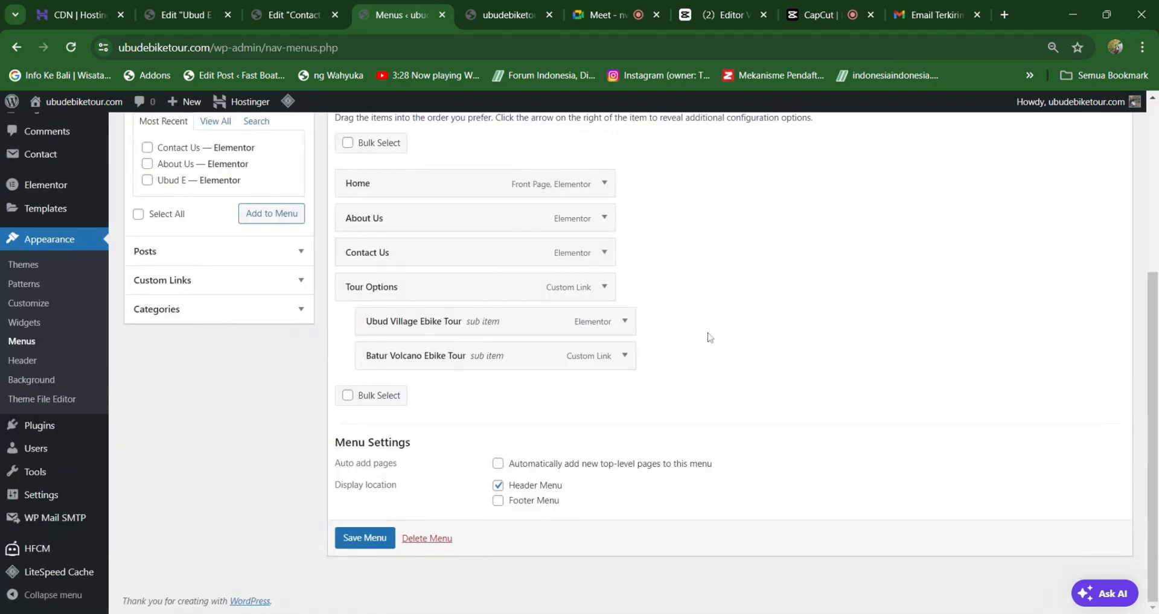
{"action": "left_click", "coordinate": [626, 357]}
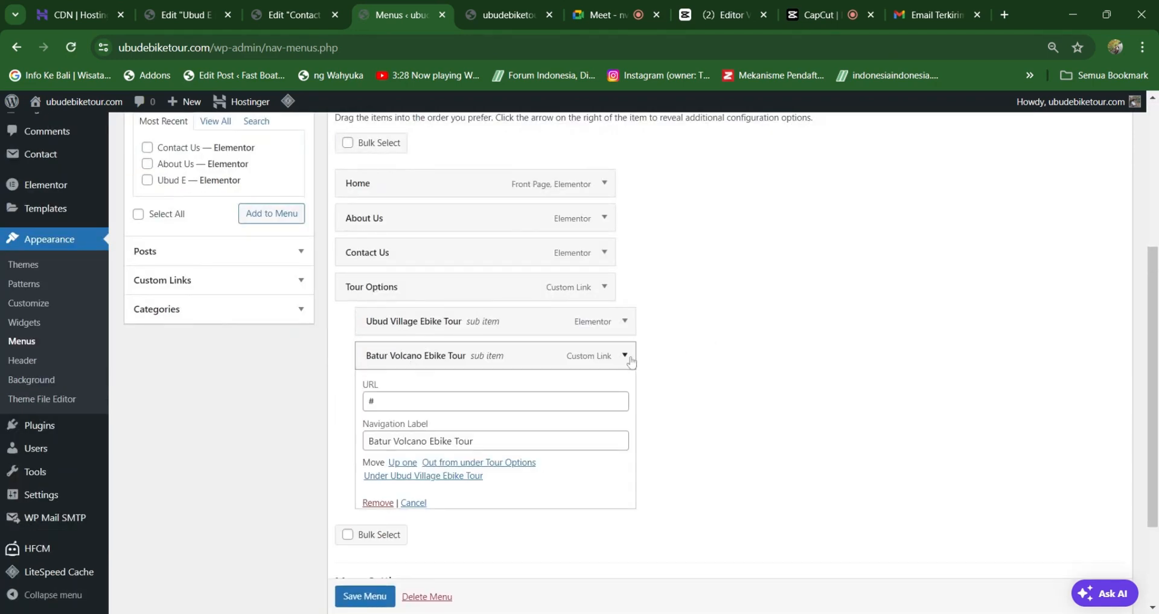
{"action": "left_click", "coordinate": [628, 358]}
{"action": "scroll", "coordinate": [629, 228], "scroll_direction": "up", "scroll_amount": 1}
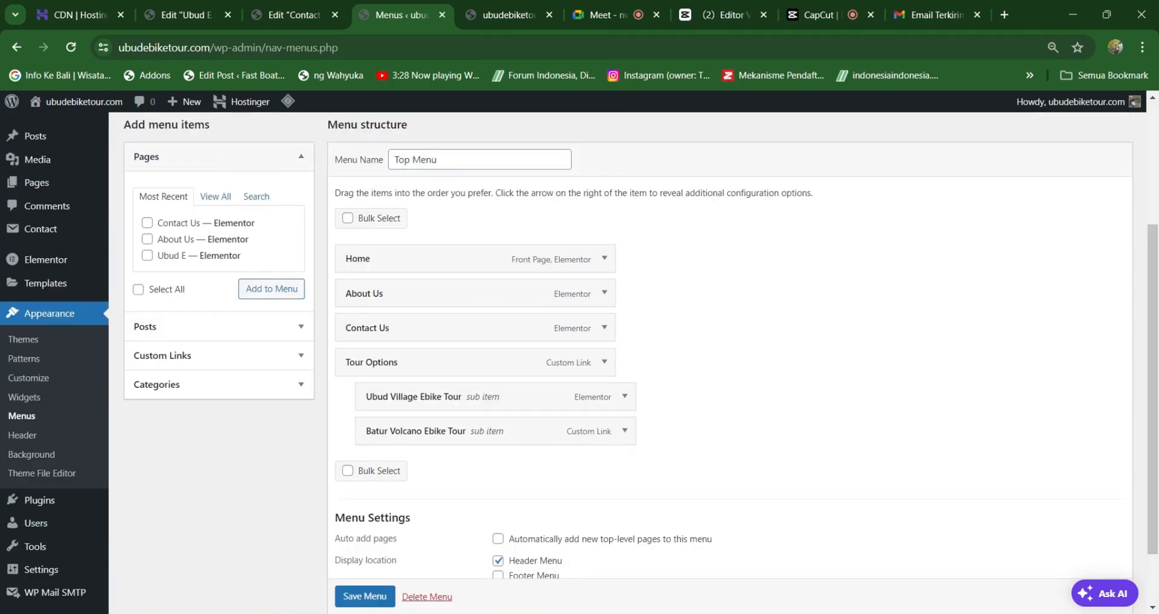
Create a new WordPress page with the title "Batur Volcano E-Bike Tour".
{"action": "mouse_move", "coordinate": [184, 109]}
{"action": "left_click", "coordinate": [187, 163]}
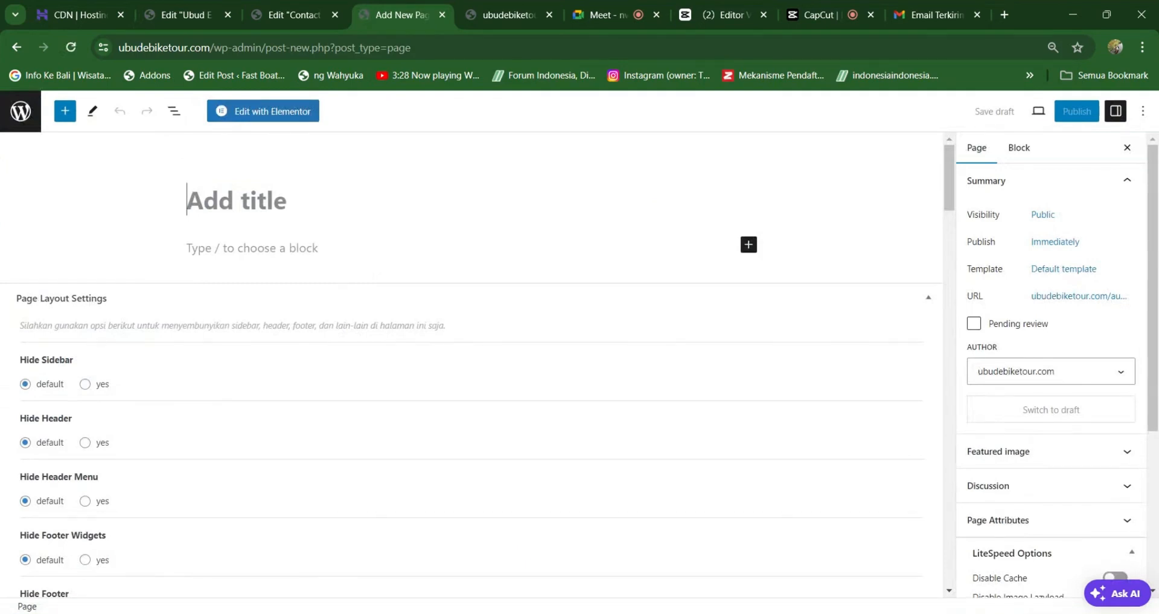
{"action": "type", "text": "Batur "}
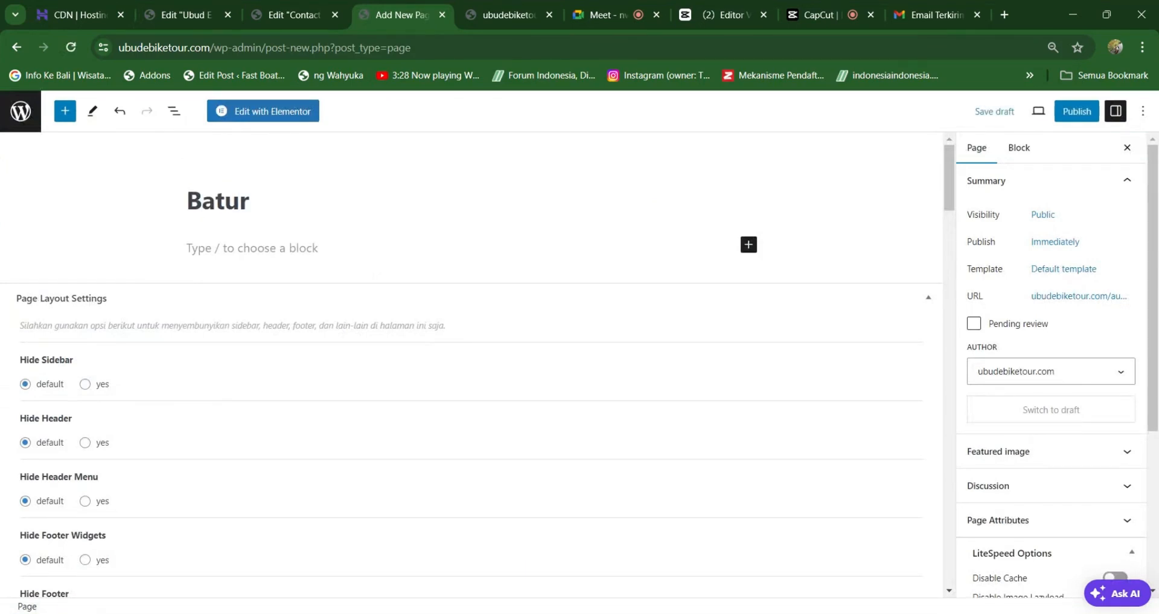
{"action": "type", "text": "Volcano "}
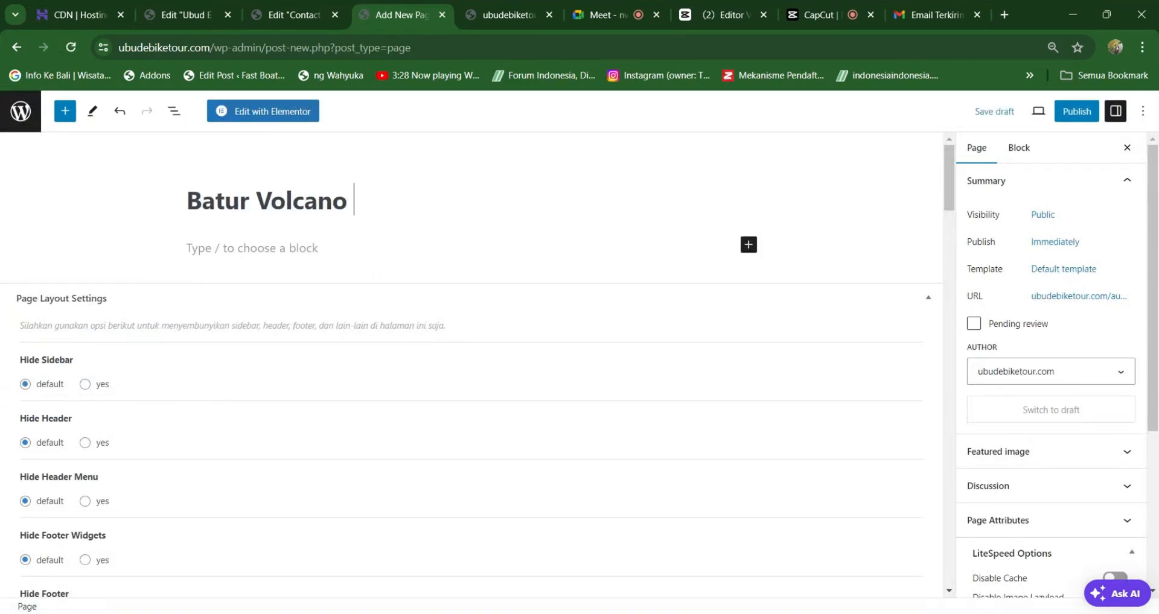
{"action": "type", "text": "Ebike Tour"}
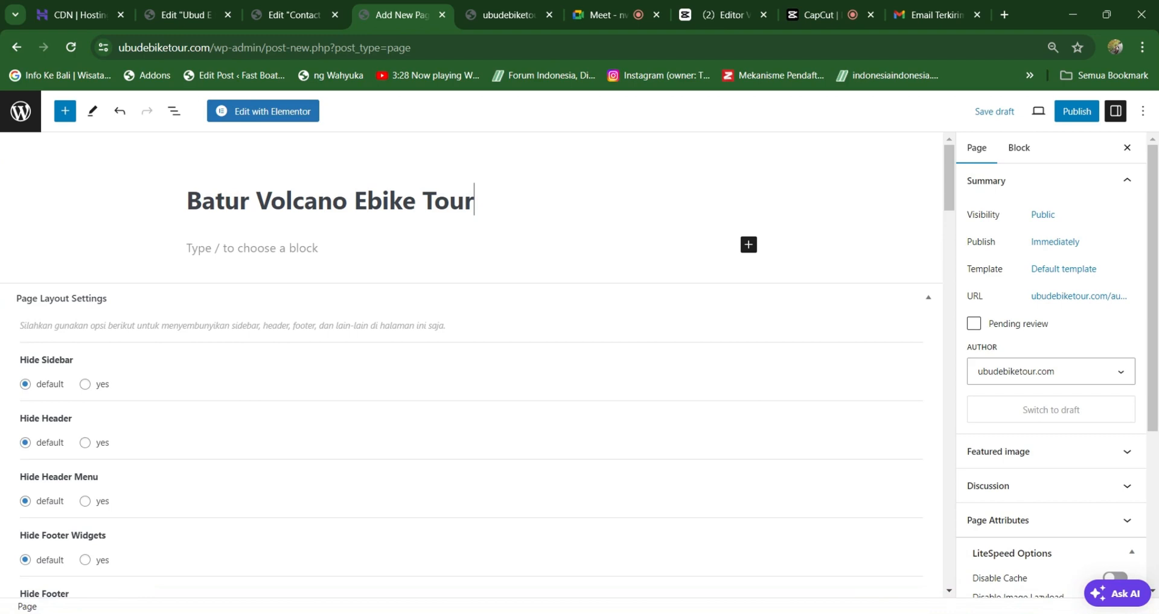
{"action": "left_click", "coordinate": [367, 201]}
{"action": "type", "text": "-"}
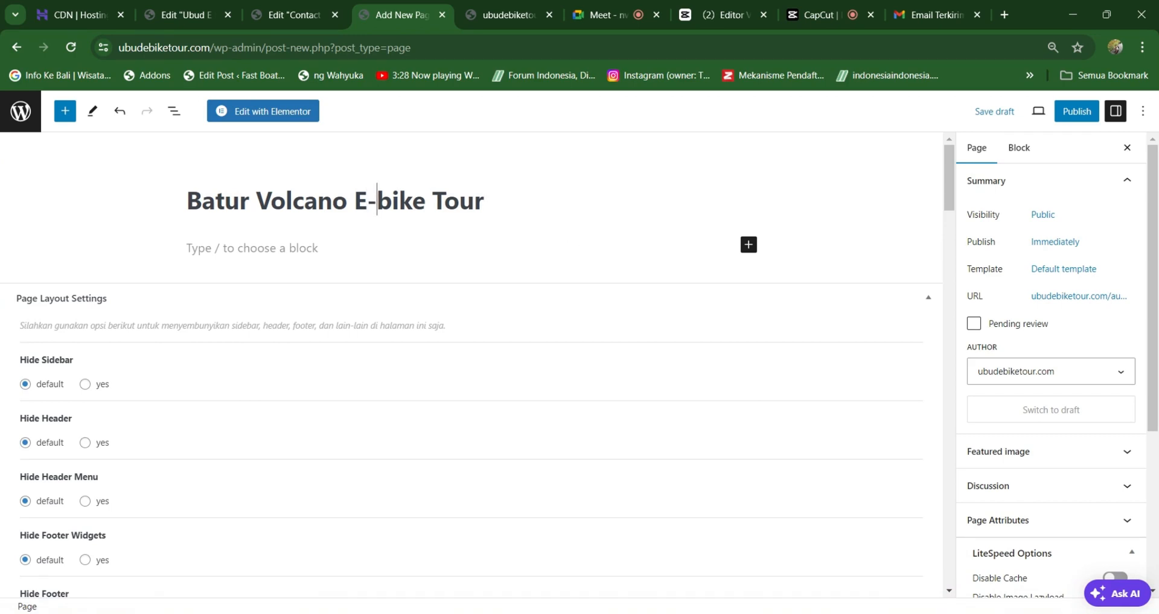
{"action": "key", "text": "Right"}
{"action": "key", "text": "BackSpace"}
{"action": "type", "text": "B"}
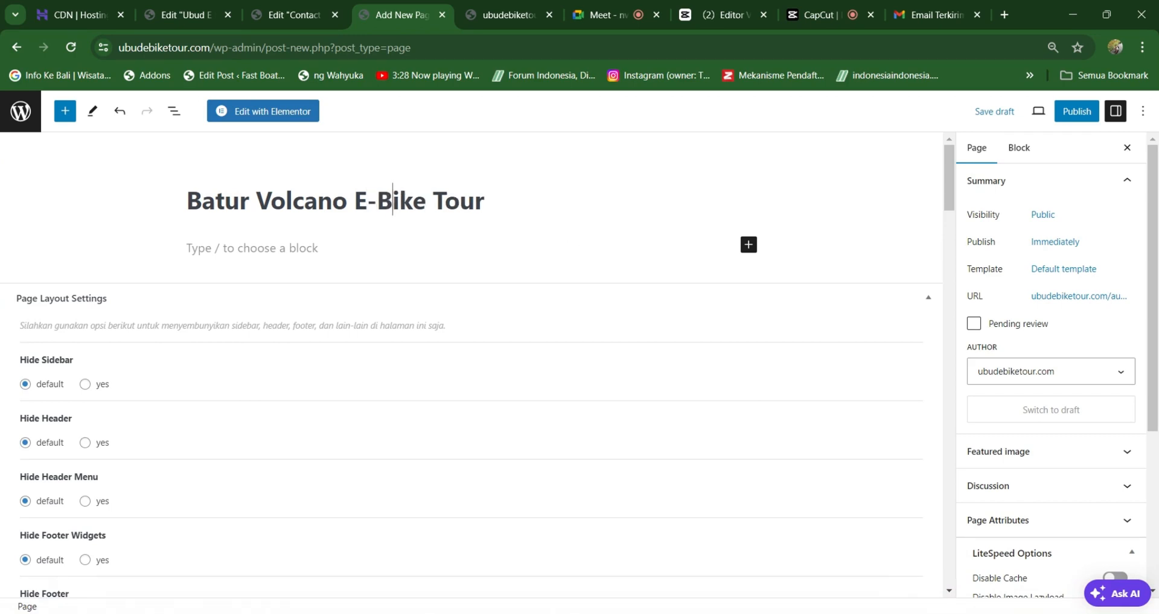
Open the new Batur Volcano E-Bike Tour page in the Elementor editor and publish it.
{"action": "left_click", "coordinate": [262, 112]}
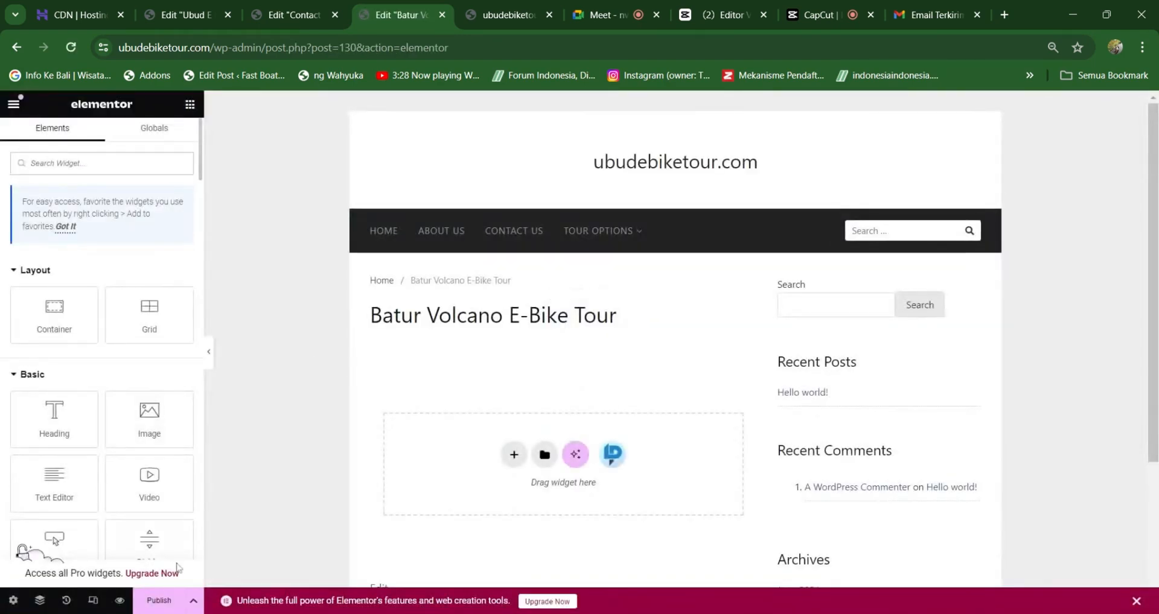
{"action": "left_click", "coordinate": [160, 601]}
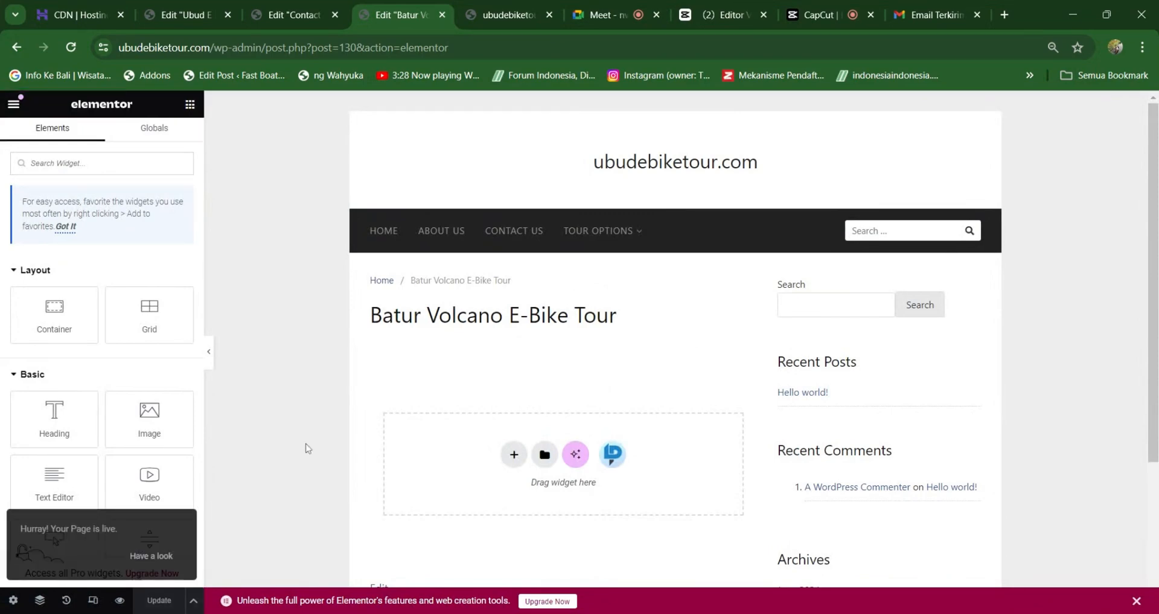
Insert the saved Header UET and Hero templates into the page, applying each template's settings.
{"action": "left_click", "coordinate": [543, 454]}
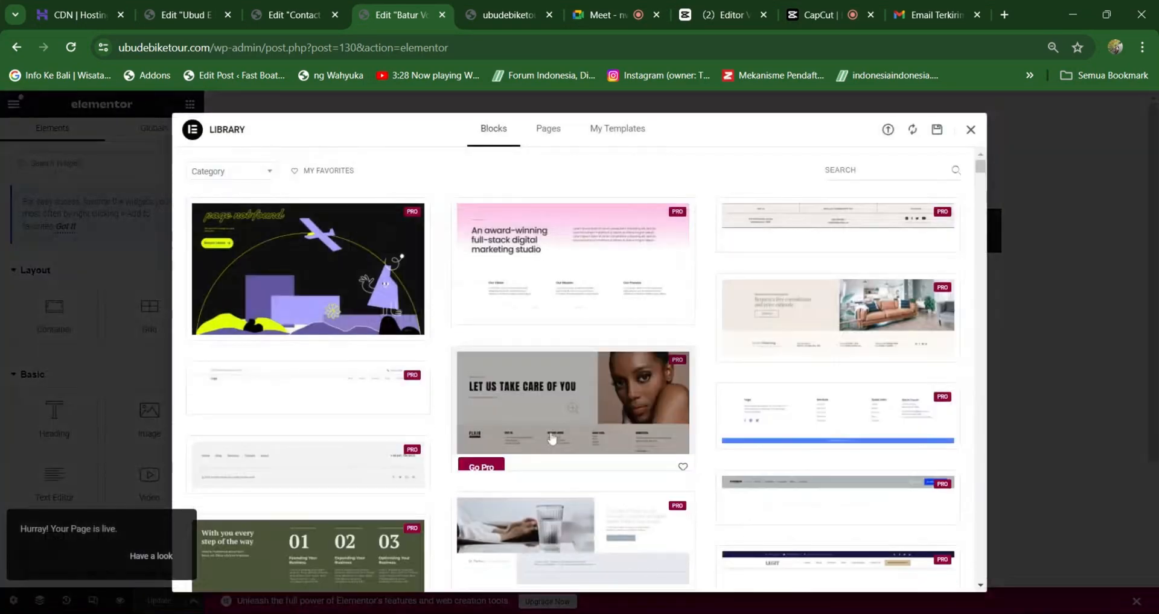
{"action": "left_click", "coordinate": [621, 130]}
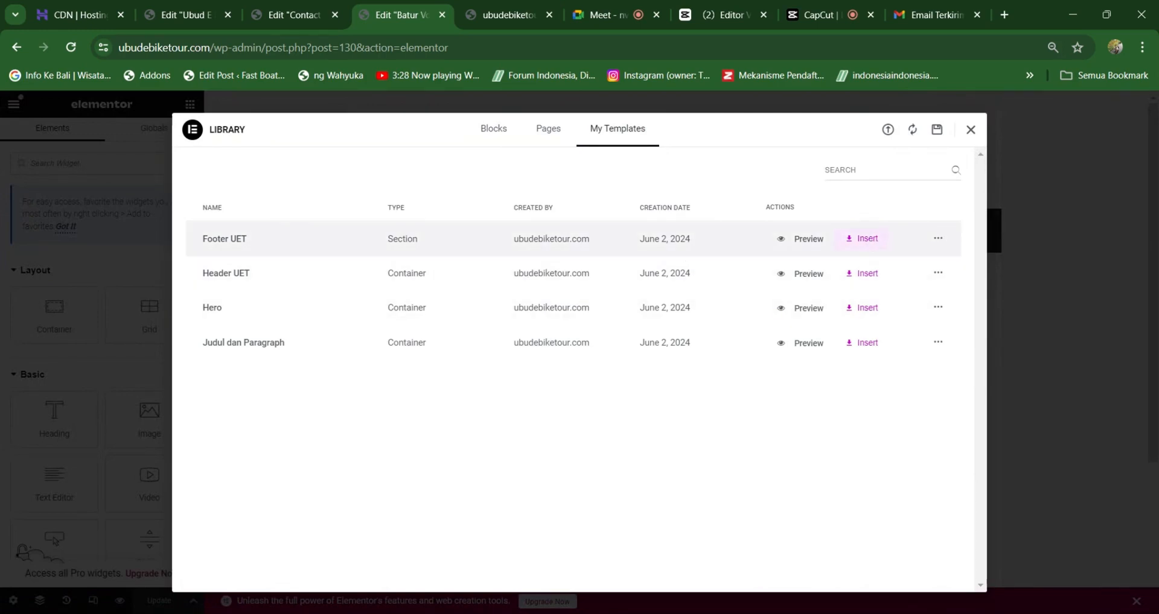
{"action": "left_click", "coordinate": [864, 273]}
{"action": "left_click", "coordinate": [680, 386]}
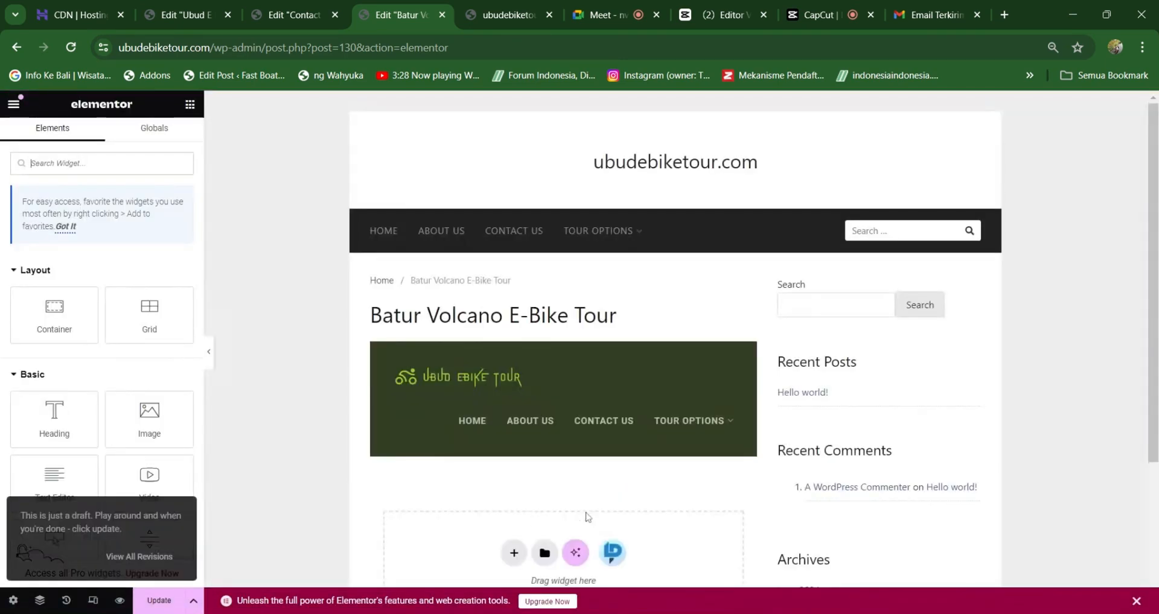
{"action": "left_click", "coordinate": [544, 553]}
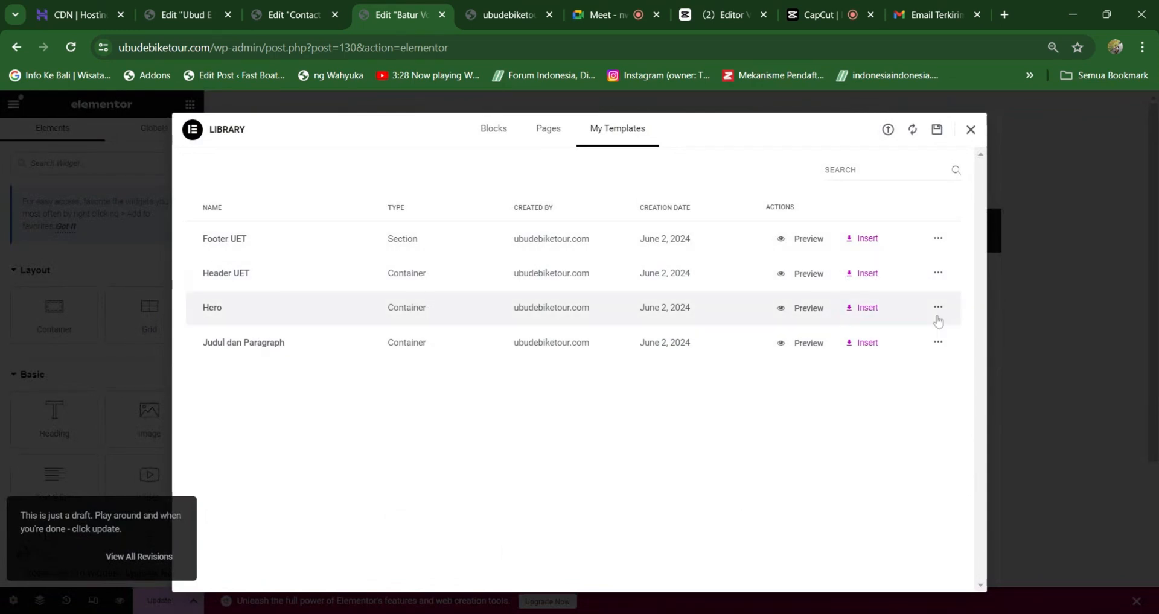
{"action": "left_click", "coordinate": [872, 309]}
{"action": "left_click", "coordinate": [677, 393]}
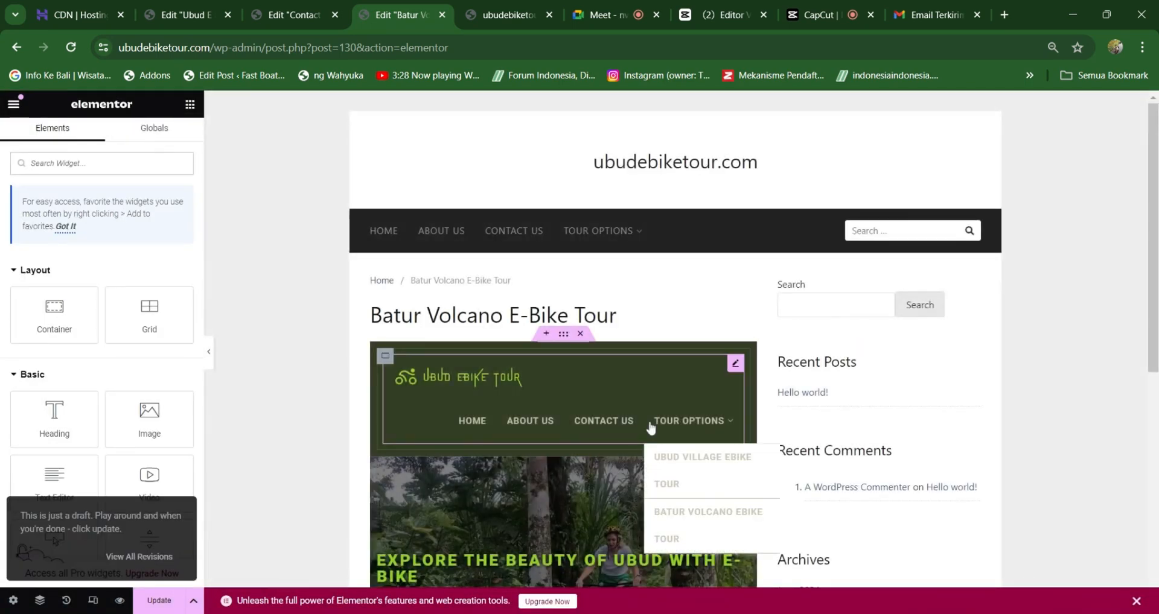
Add the saved Judul dan Paragraph and Footer UET templates below the hero, applying their settings.
{"action": "scroll", "coordinate": [640, 446], "scroll_direction": "down", "scroll_amount": 5}
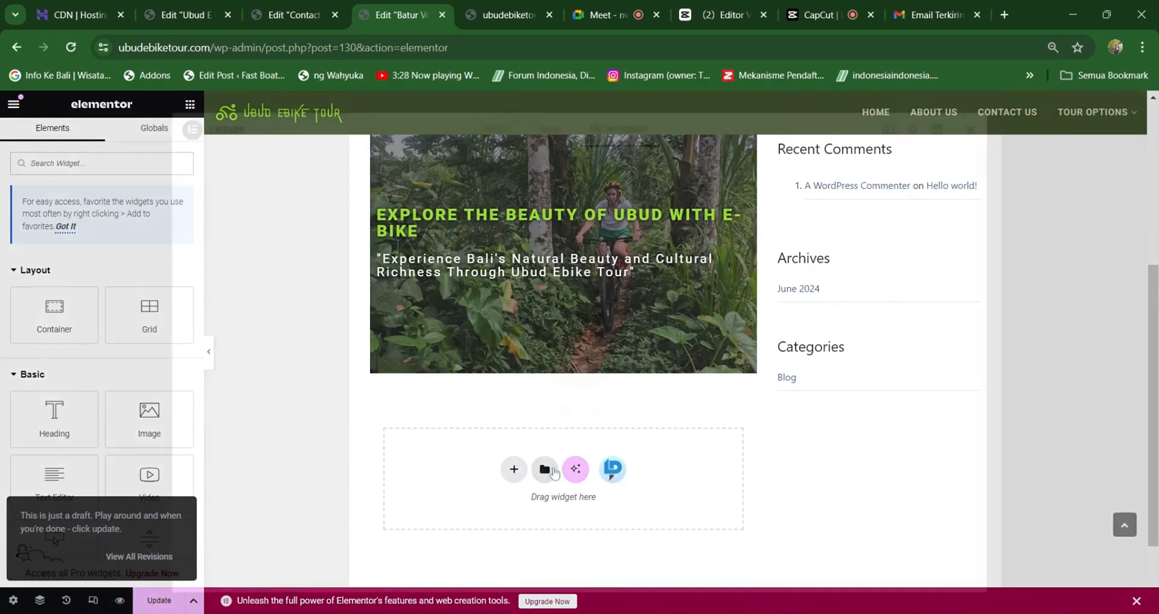
{"action": "left_click", "coordinate": [544, 469]}
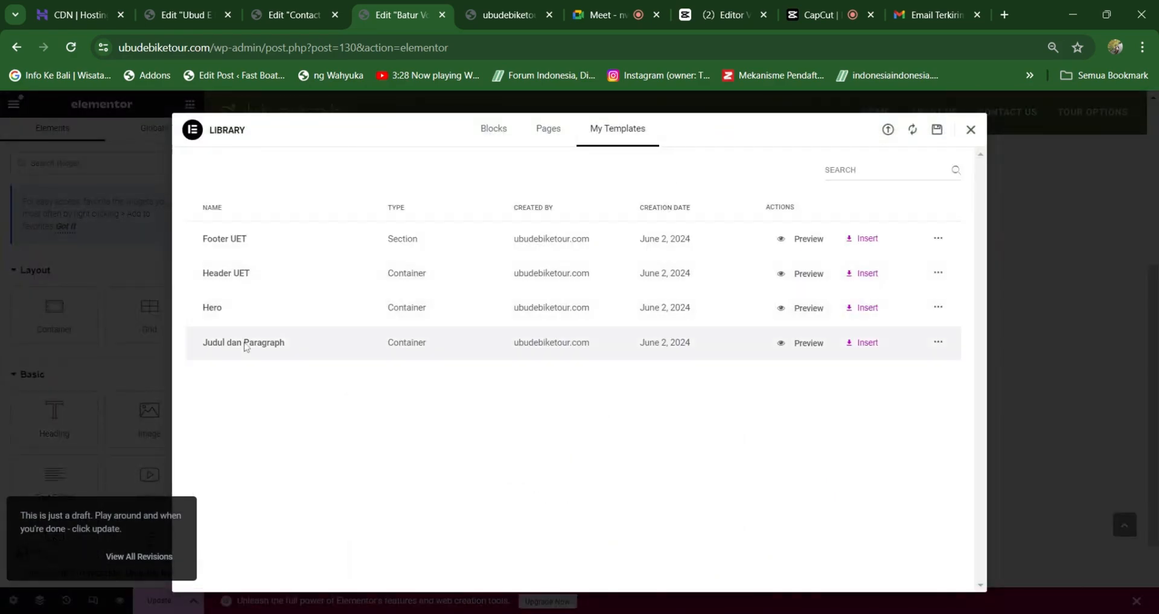
{"action": "left_click", "coordinate": [863, 343]}
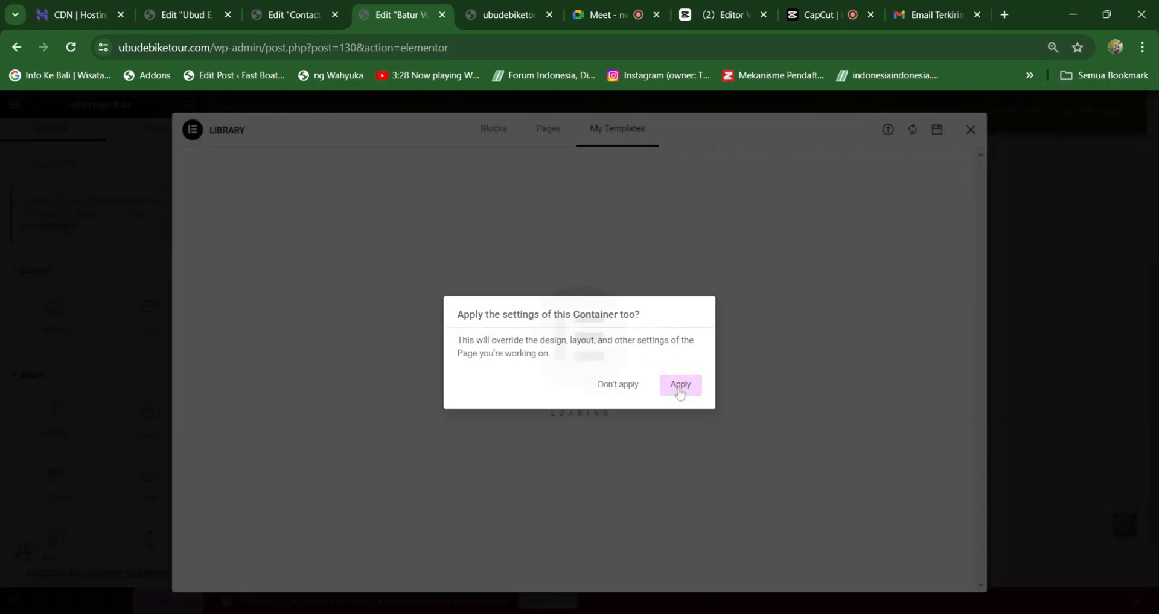
{"action": "left_click", "coordinate": [679, 386]}
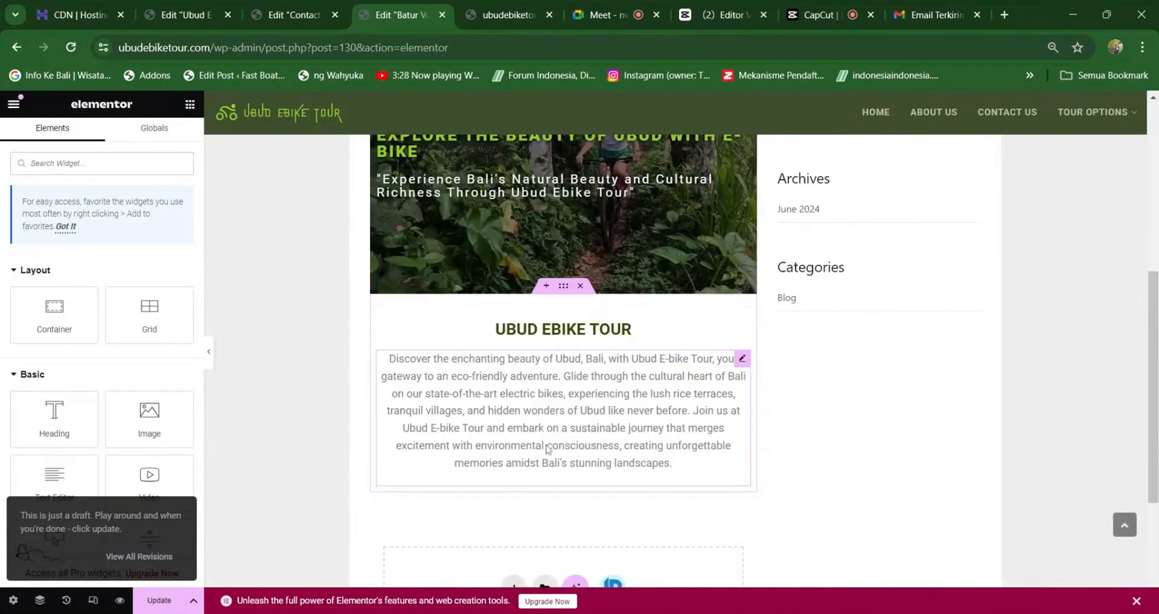
{"action": "left_click", "coordinate": [545, 442]}
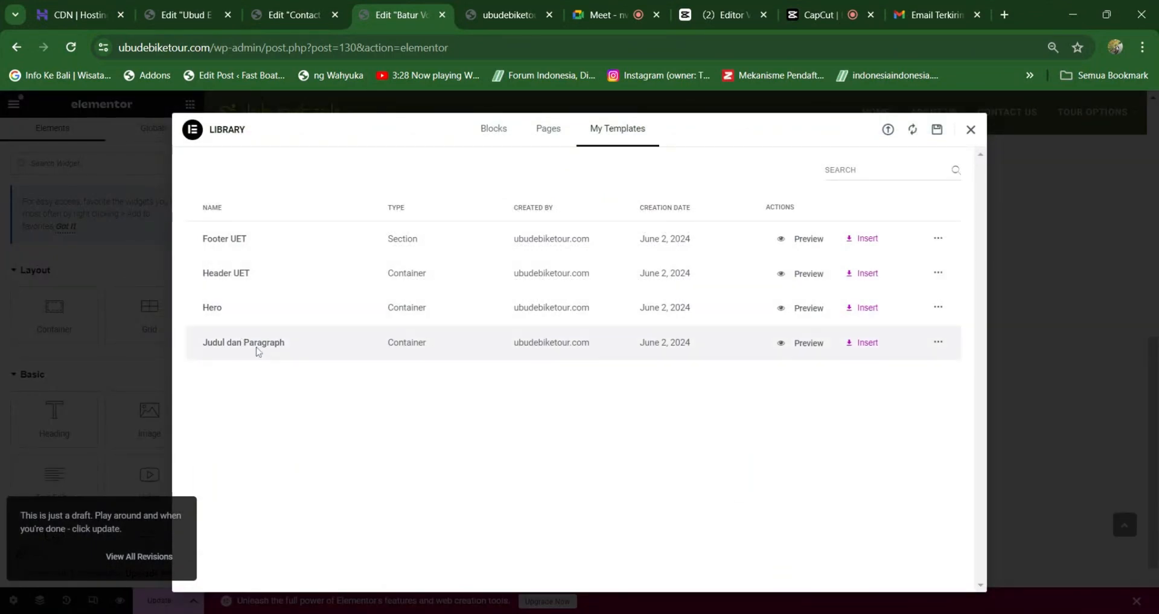
{"action": "left_click", "coordinate": [863, 239]}
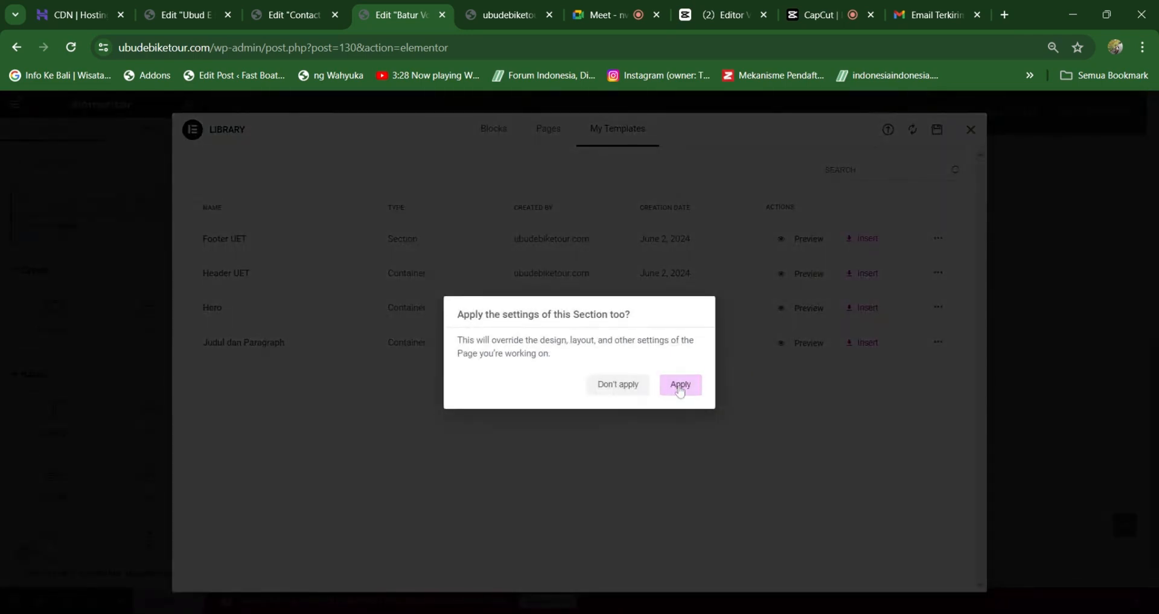
{"action": "left_click", "coordinate": [680, 386]}
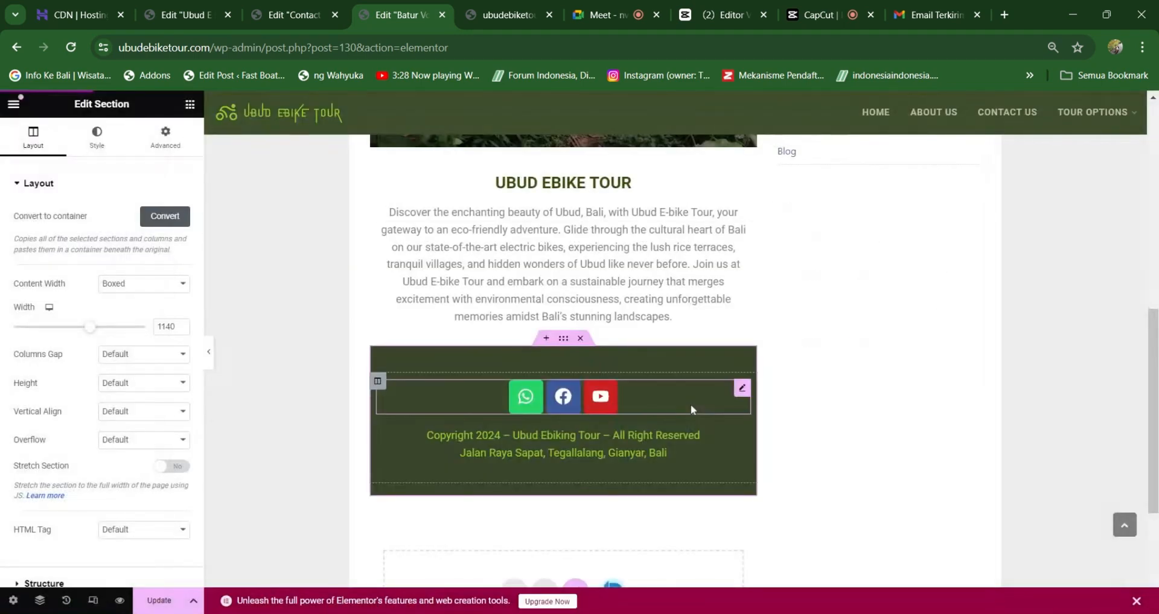
Change the page layout in the page settings so the content spans the full width without the theme's header and sidebar.
{"action": "scroll", "coordinate": [761, 374], "scroll_direction": "down", "scroll_amount": 3}
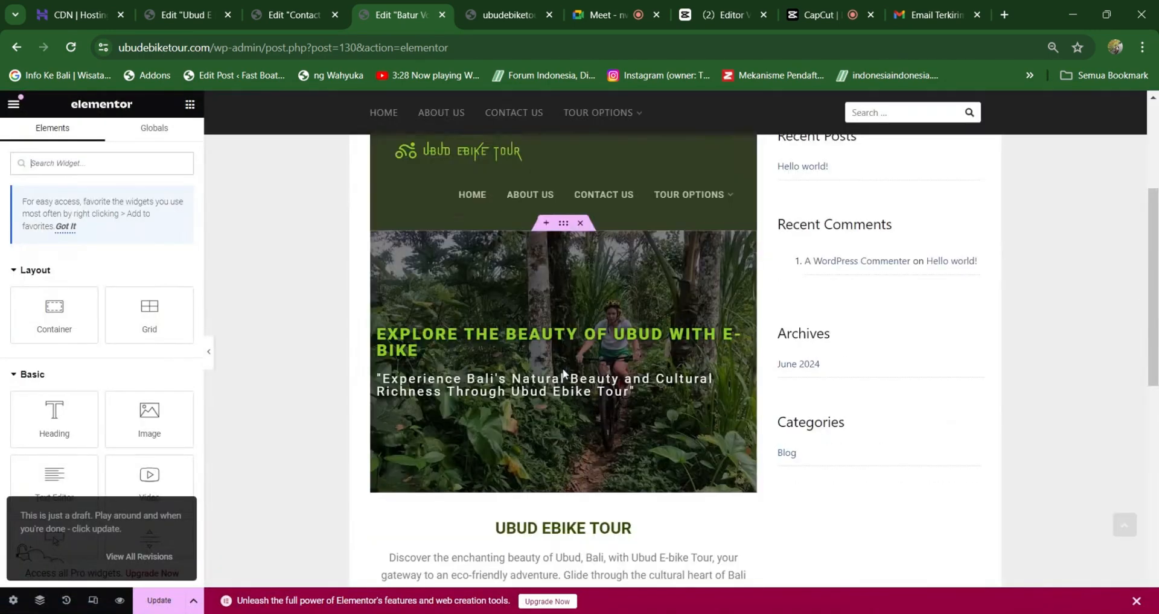
{"action": "scroll", "coordinate": [607, 500], "scroll_direction": "down", "scroll_amount": 5}
{"action": "scroll", "coordinate": [586, 513], "scroll_direction": "down", "scroll_amount": 3}
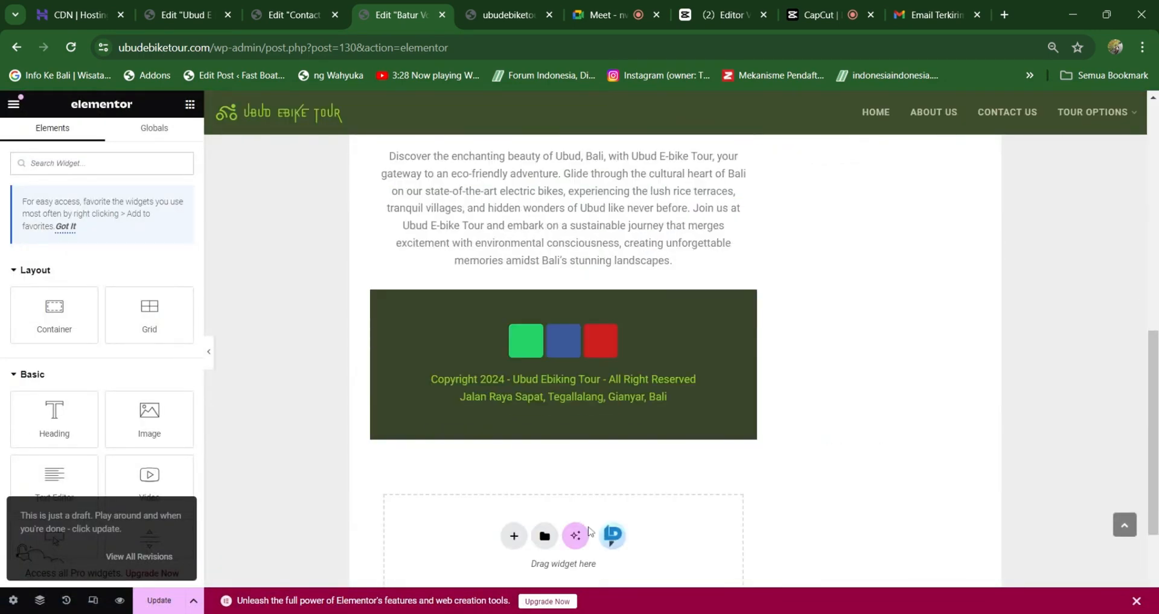
{"action": "scroll", "coordinate": [585, 518], "scroll_direction": "up", "scroll_amount": 1}
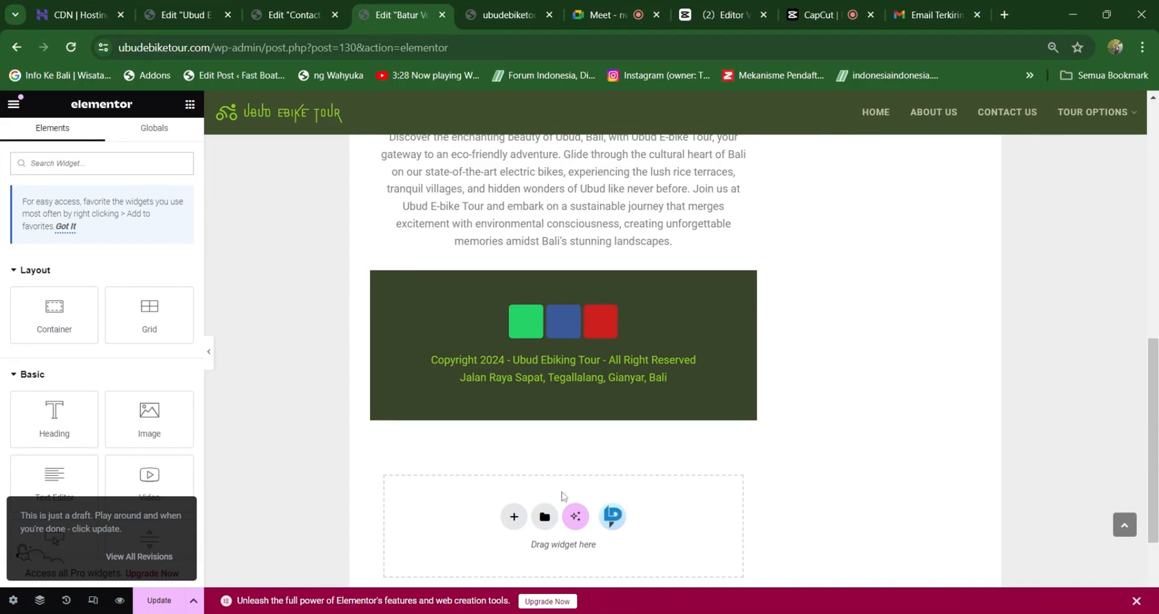
{"action": "scroll", "coordinate": [561, 496], "scroll_direction": "down", "scroll_amount": 1}
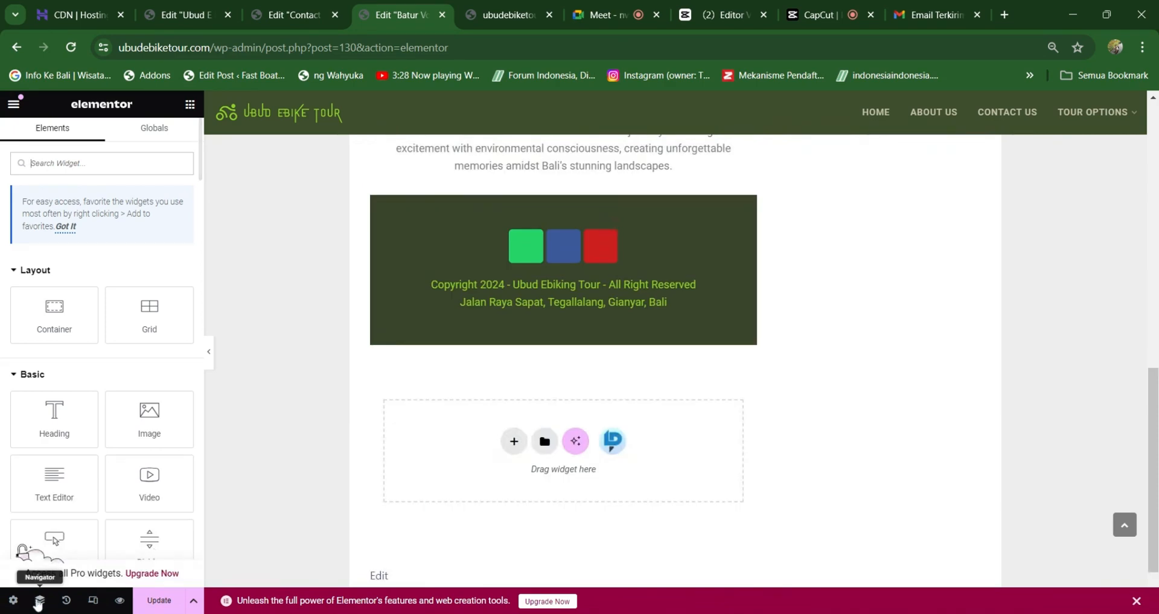
{"action": "left_click", "coordinate": [12, 600]}
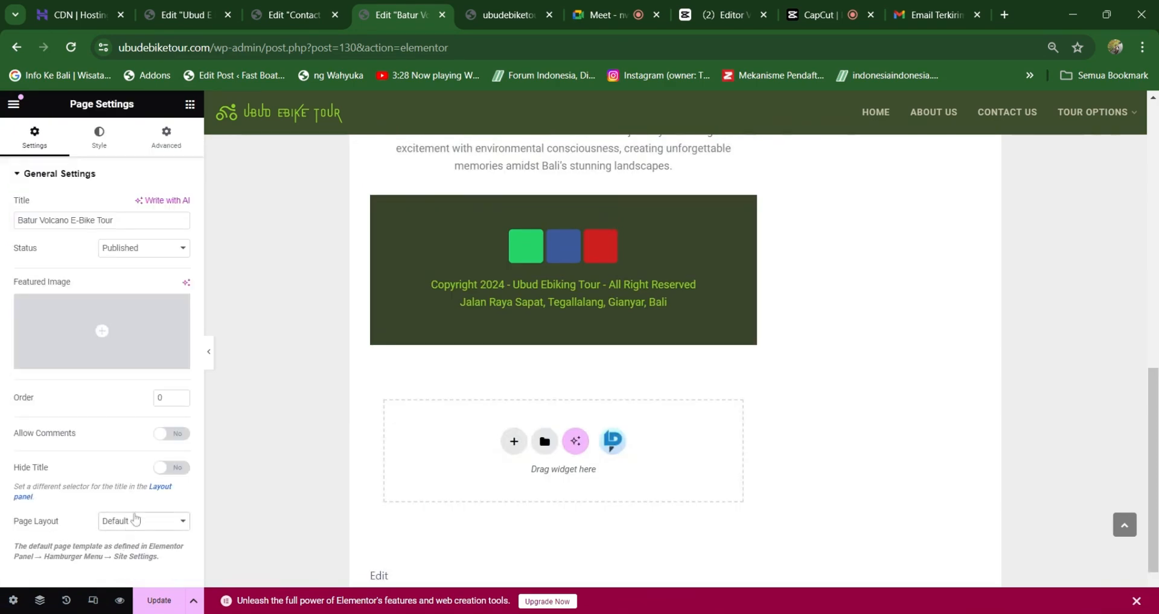
{"action": "left_click", "coordinate": [135, 520]}
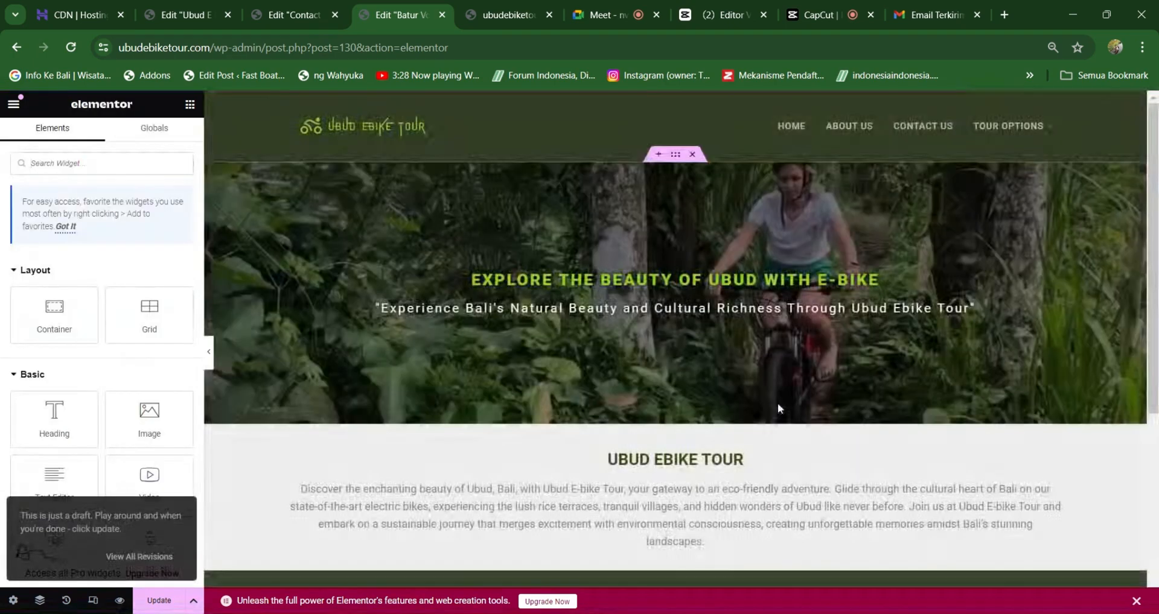
Replace the hero heading with "Batur Volcano E-Bike Tour" and update the page.
{"action": "left_click", "coordinate": [586, 287]}
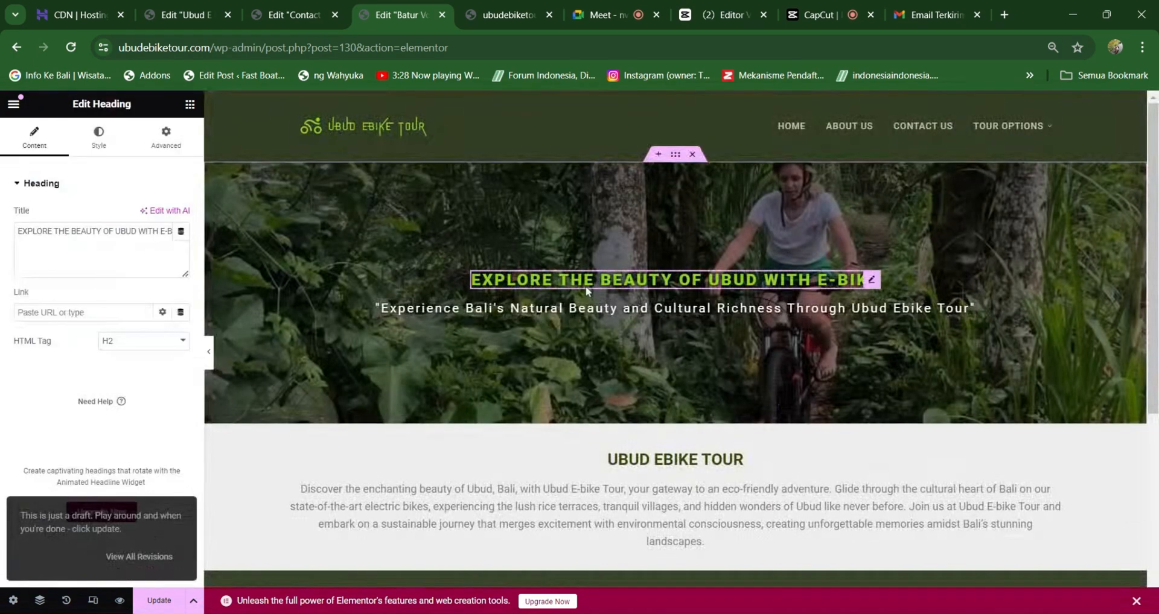
{"action": "left_click_drag", "start_coordinate": [472, 279], "coordinate": [876, 256]}
{"action": "key", "text": "BackSpace"}
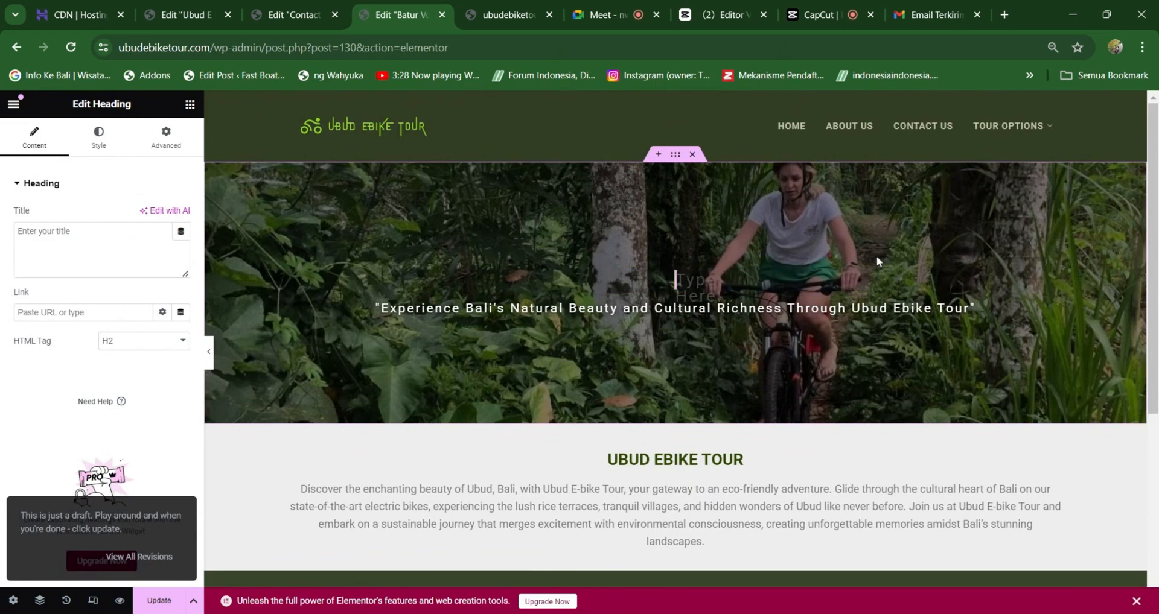
{"action": "type", "text": "Batur"}
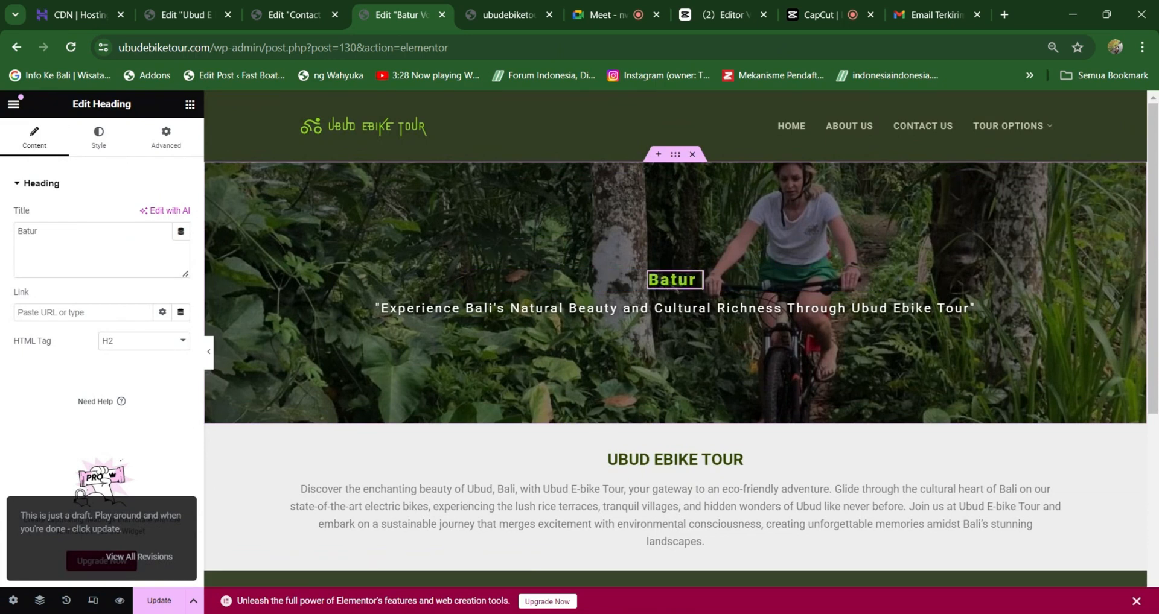
{"action": "type", "text": " Volca"}
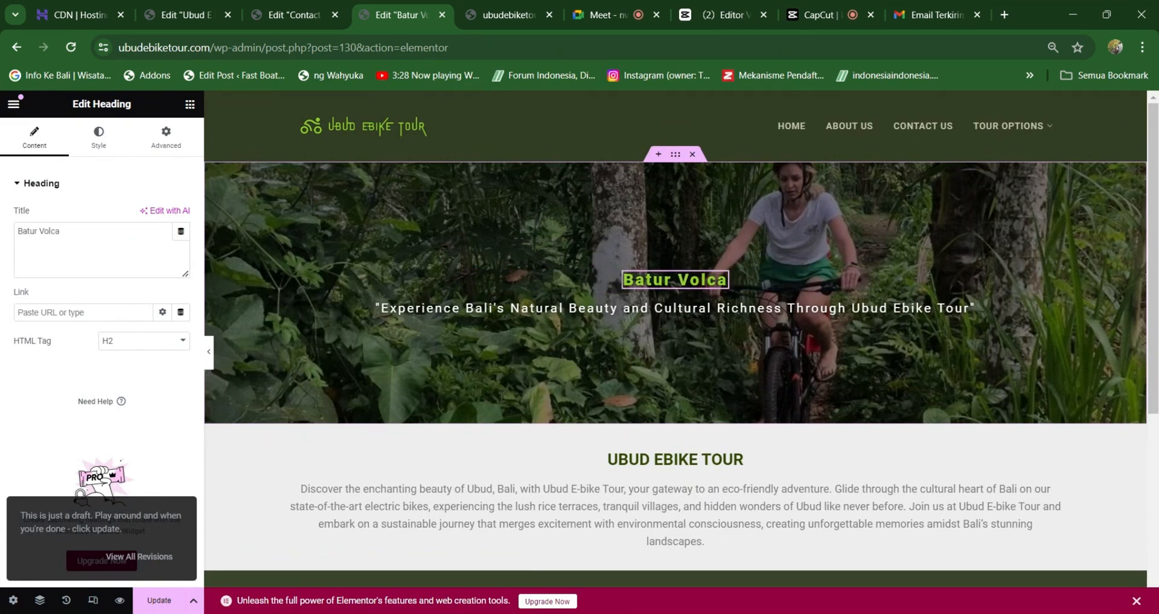
{"action": "type", "text": "no E-Bike"}
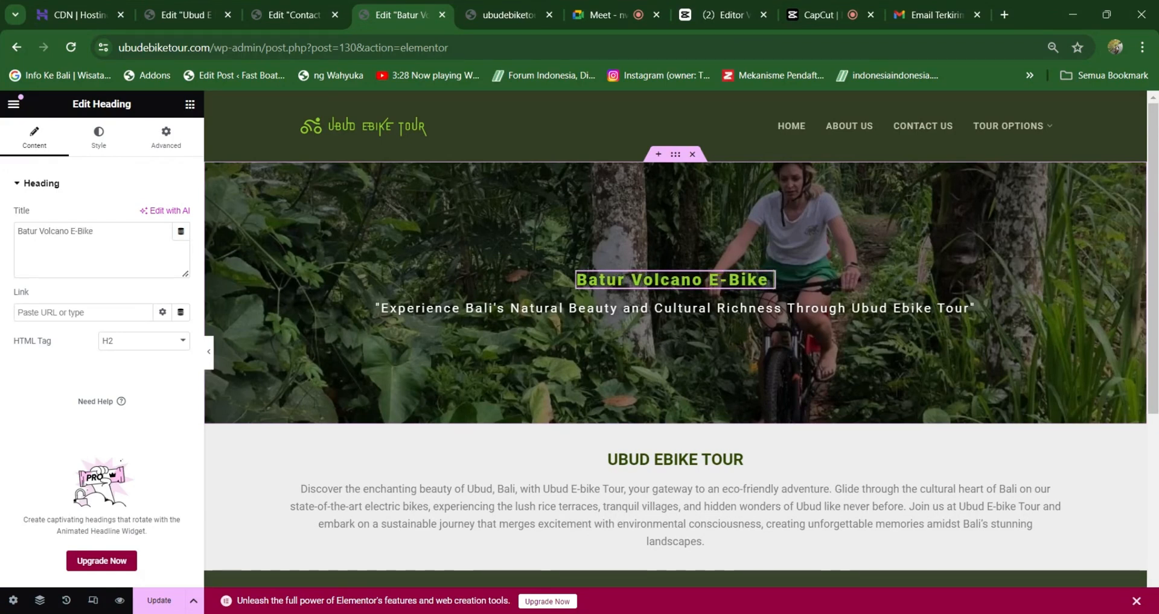
{"action": "type", "text": " Tour"}
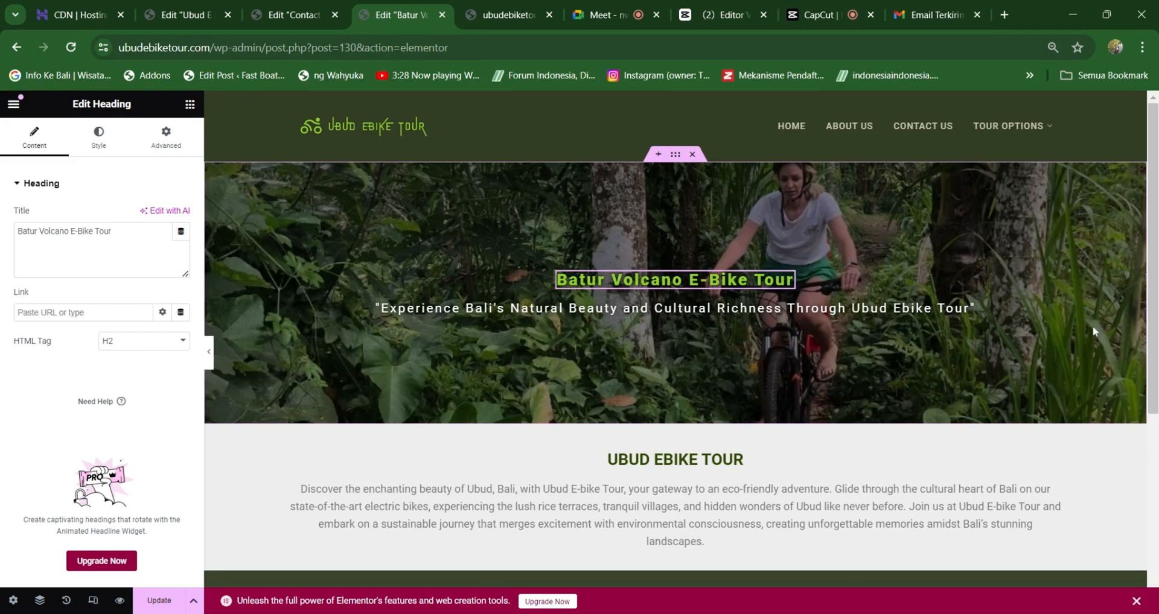
{"action": "scroll", "coordinate": [919, 418], "scroll_direction": "down", "scroll_amount": 2}
{"action": "scroll", "coordinate": [919, 419], "scroll_direction": "down", "scroll_amount": 4}
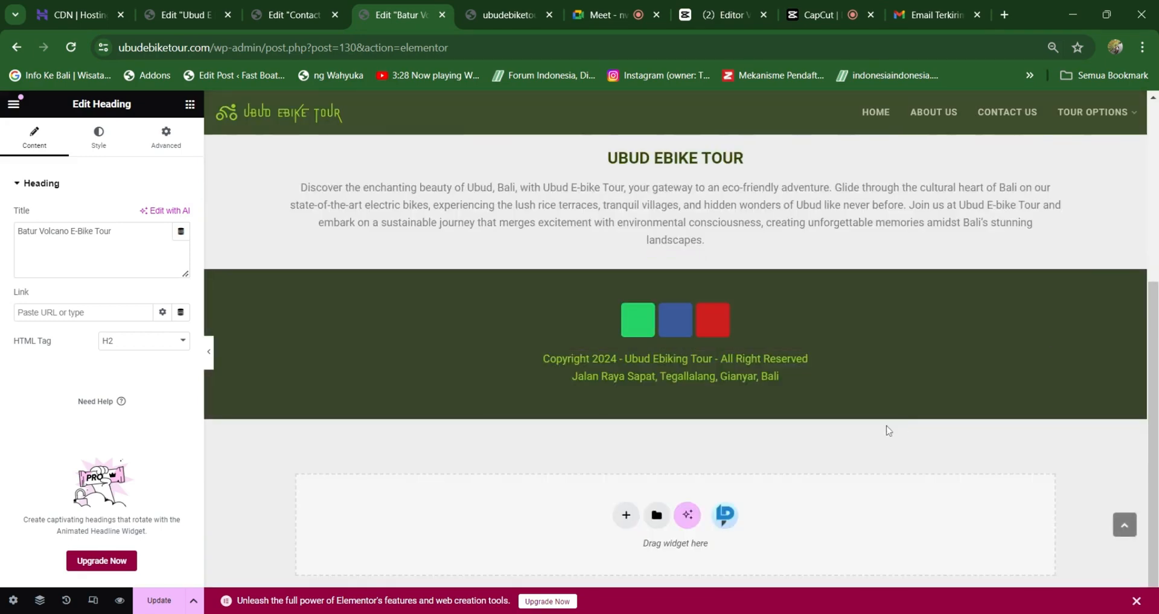
{"action": "scroll", "coordinate": [887, 433], "scroll_direction": "up", "scroll_amount": 6}
{"action": "left_click", "coordinate": [159, 604]}
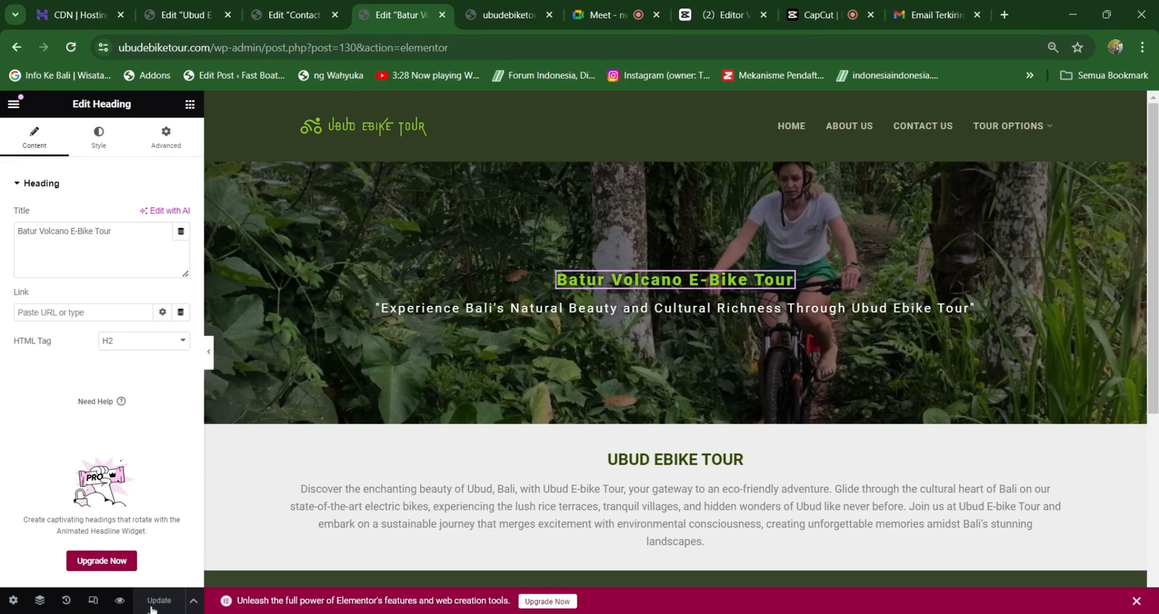
Check the Tour Options menu on the live home page.
{"action": "left_click", "coordinate": [495, 16]}
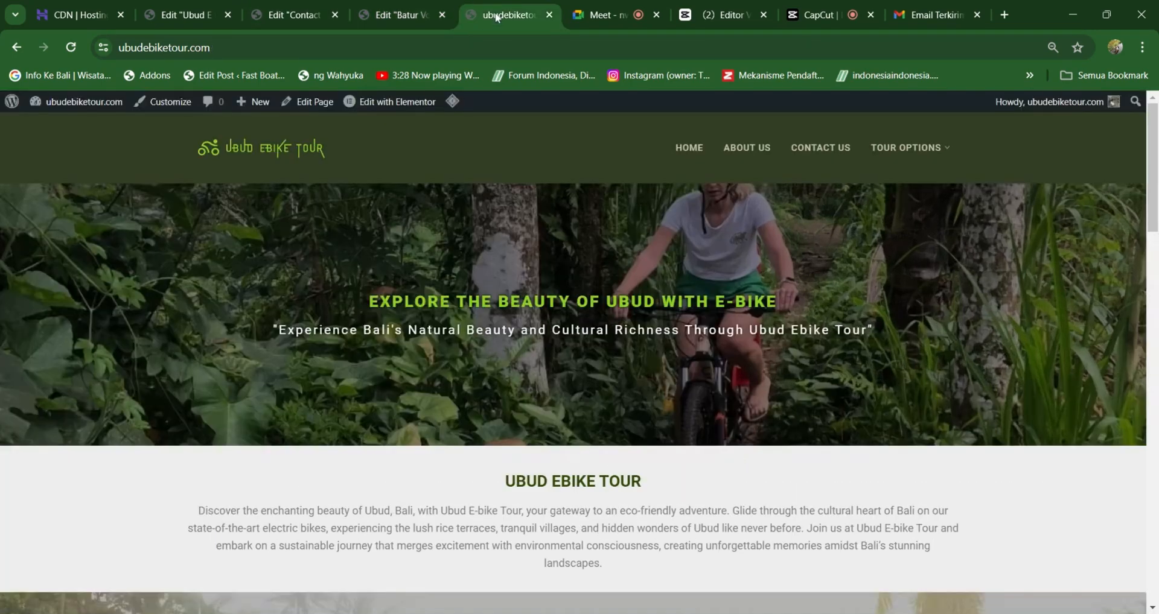
{"action": "mouse_move", "coordinate": [889, 151]}
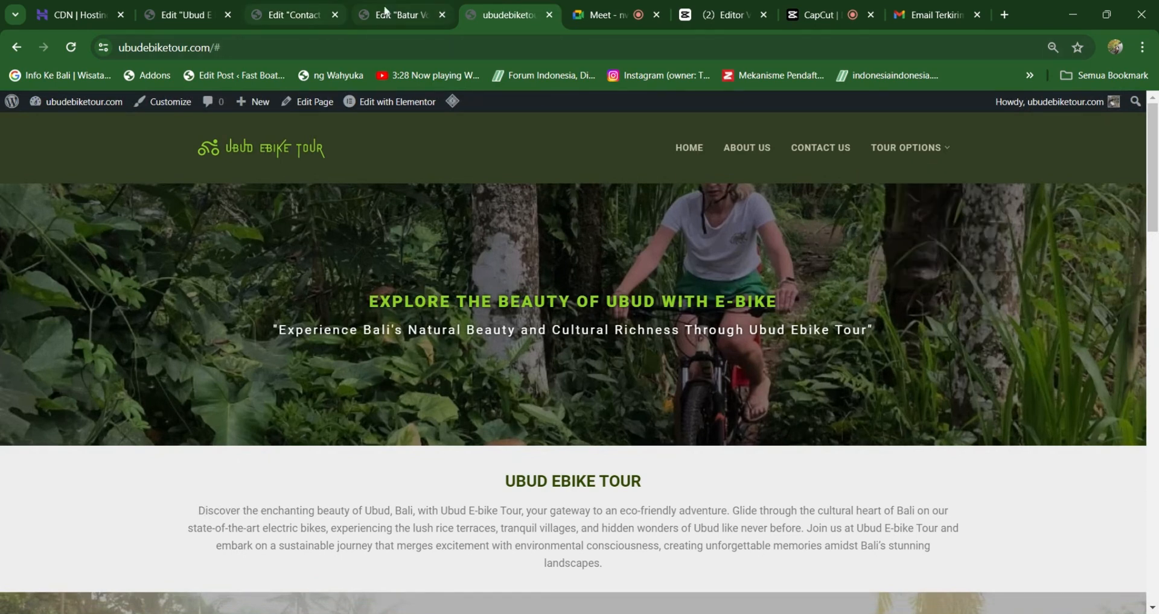
Leave the page editor for the WordPress dashboard and open the Menus page at the Top Menu structure.
{"action": "left_click", "coordinate": [401, 17]}
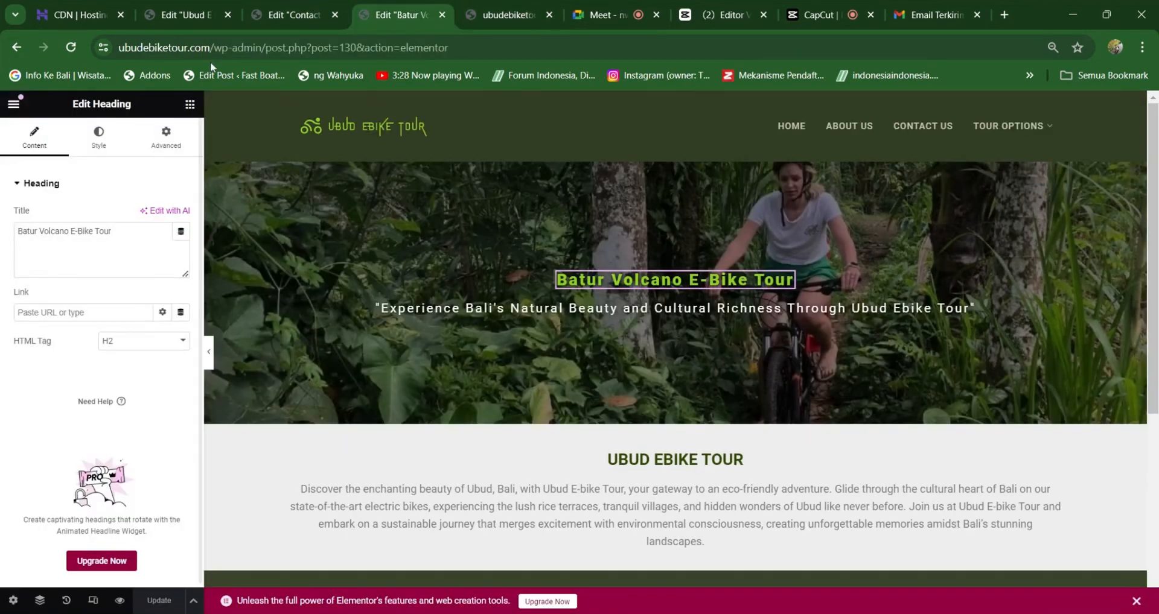
{"action": "left_click_drag", "start_coordinate": [449, 47], "coordinate": [267, 48]}
{"action": "key", "text": "BackSpace"}
{"action": "key", "text": "Return"}
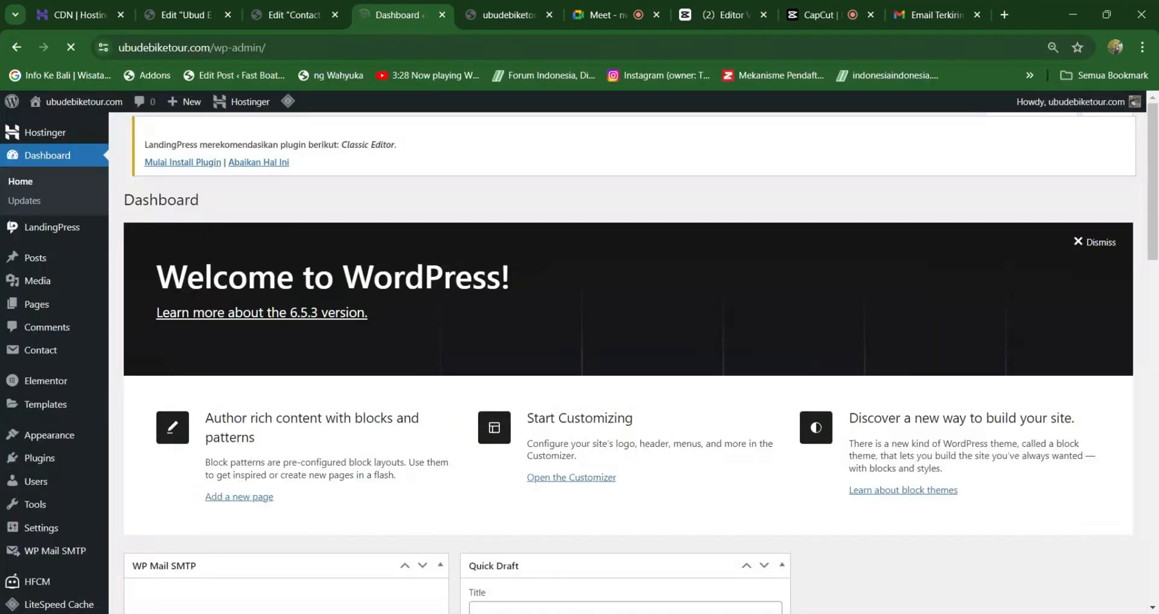
{"action": "mouse_move", "coordinate": [61, 444]}
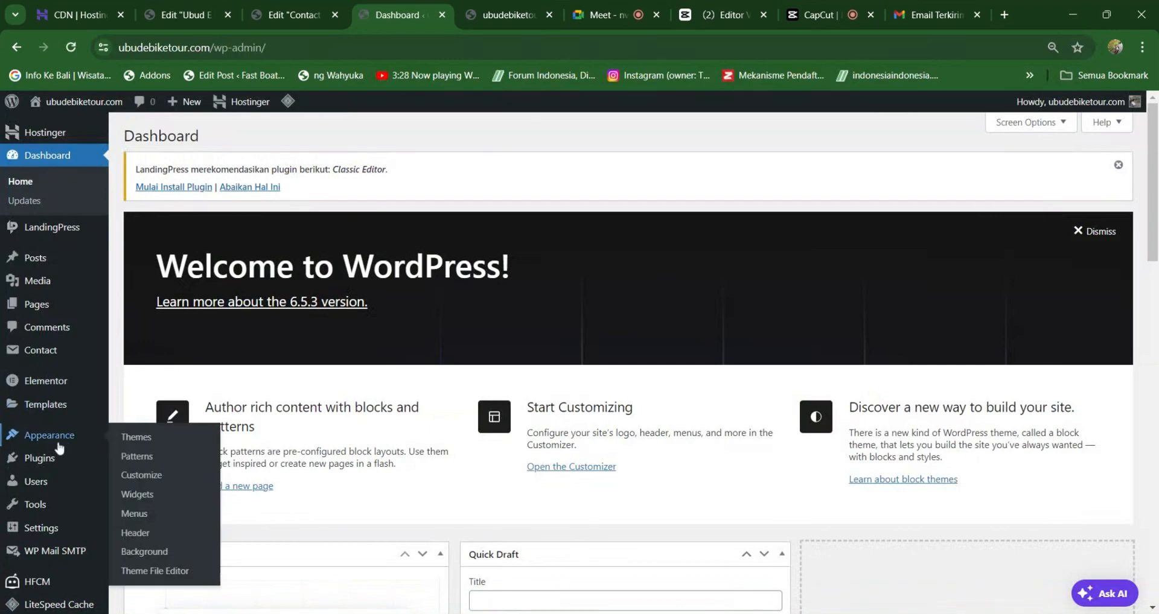
{"action": "left_click", "coordinate": [140, 518]}
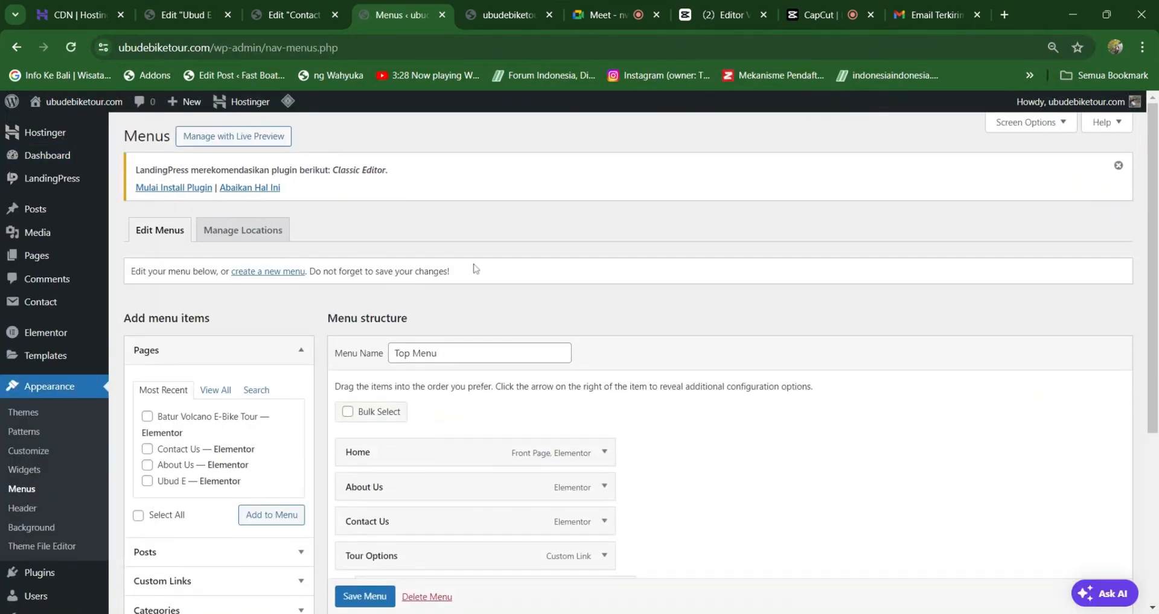
{"action": "scroll", "coordinate": [453, 300], "scroll_direction": "down", "scroll_amount": 3}
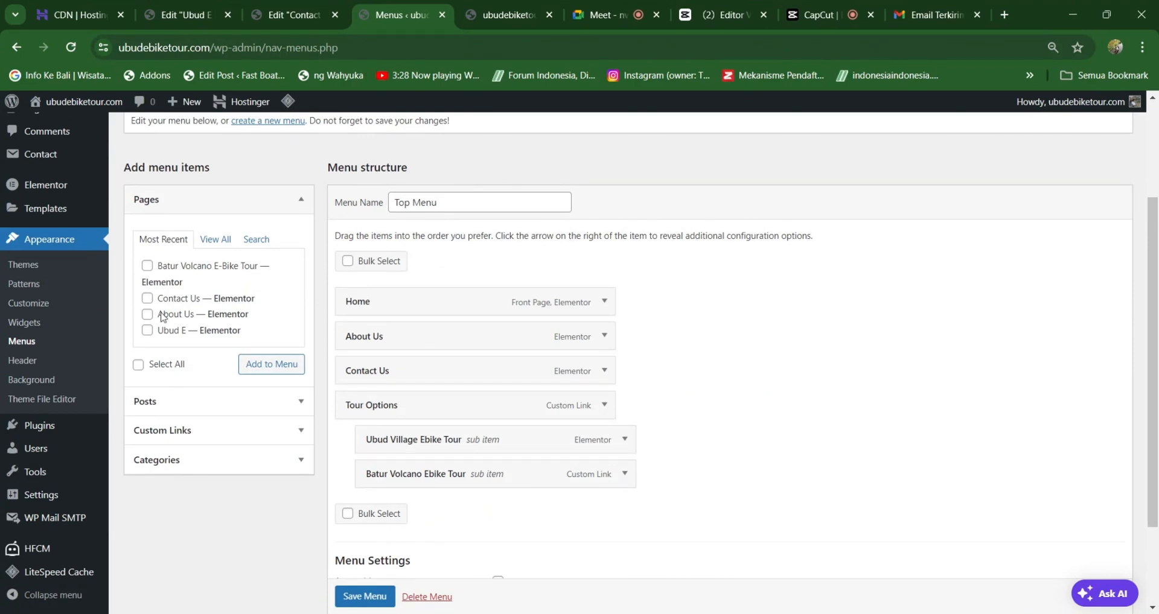
Add the Batur Volcano E-Bike Tour page to the Top Menu and nest it as a sub item under Tour Options.
{"action": "left_click", "coordinate": [221, 243]}
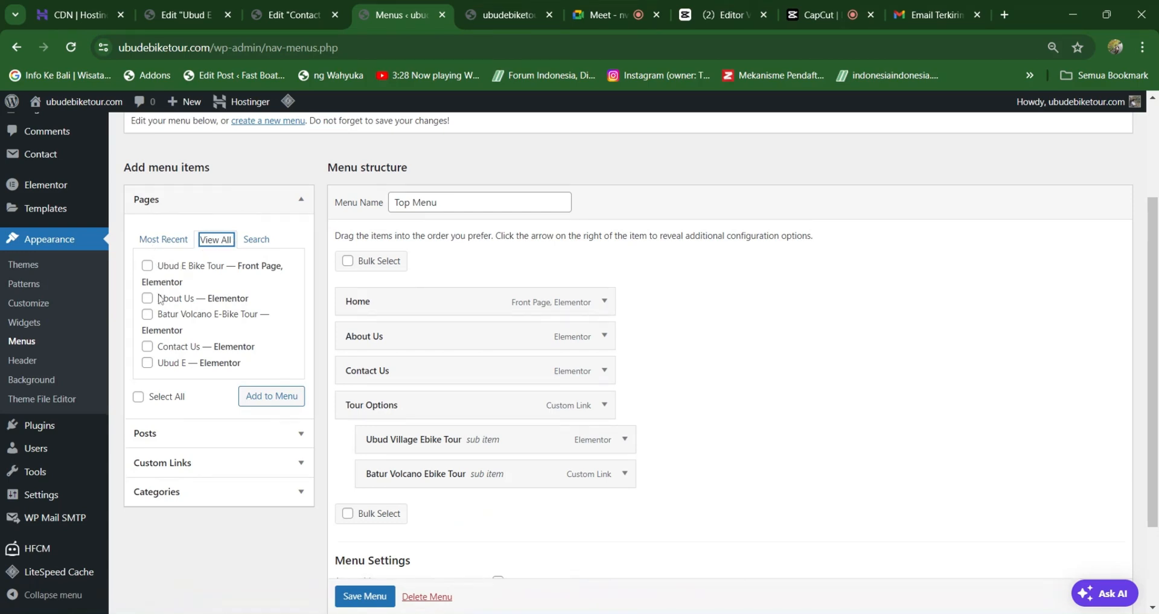
{"action": "left_click", "coordinate": [148, 315]}
{"action": "left_click", "coordinate": [272, 396]}
{"action": "scroll", "coordinate": [406, 439], "scroll_direction": "down", "scroll_amount": 1}
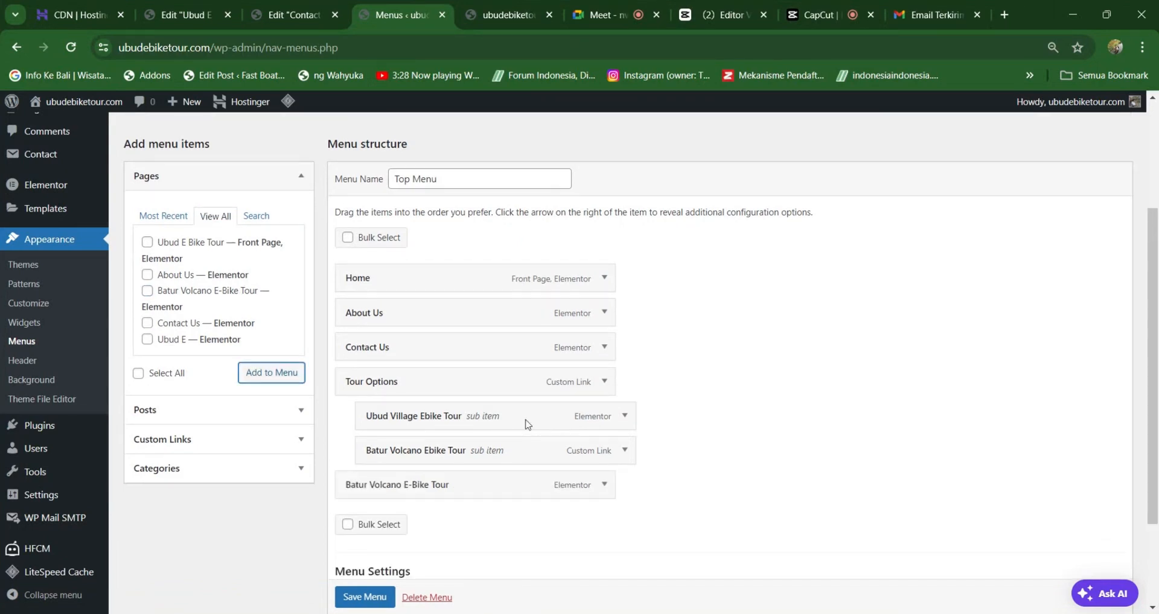
{"action": "left_click_drag", "start_coordinate": [407, 439], "coordinate": [427, 435]}
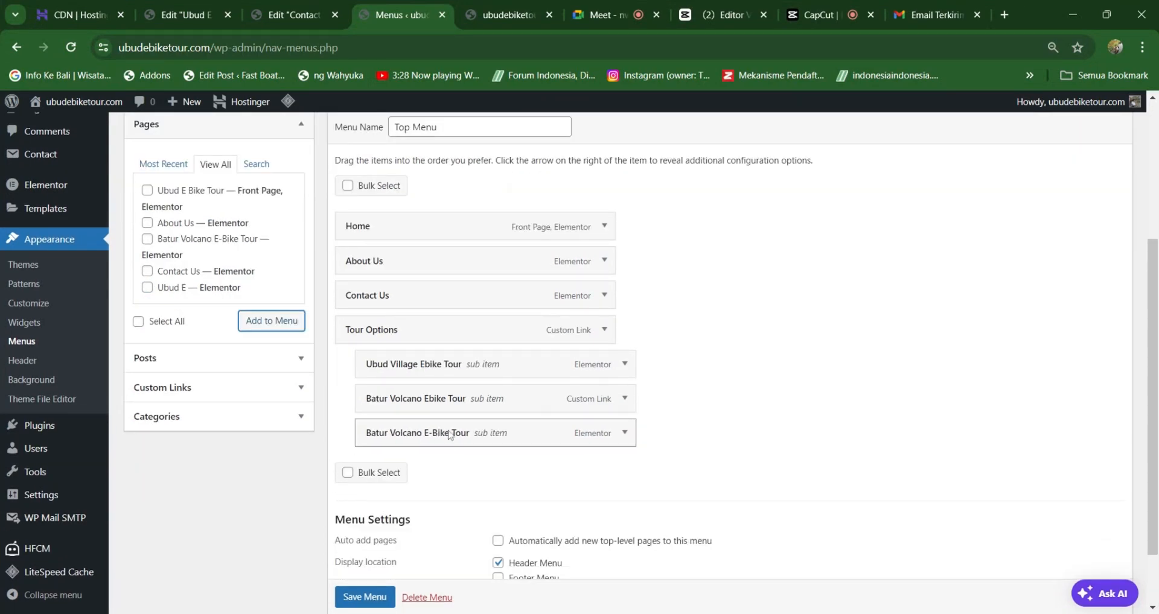
Remove the Batur Volcano Ebike Tour custom link from under Tour Options and save the menu.
{"action": "left_click", "coordinate": [624, 398]}
{"action": "scroll", "coordinate": [520, 466], "scroll_direction": "down", "scroll_amount": 1}
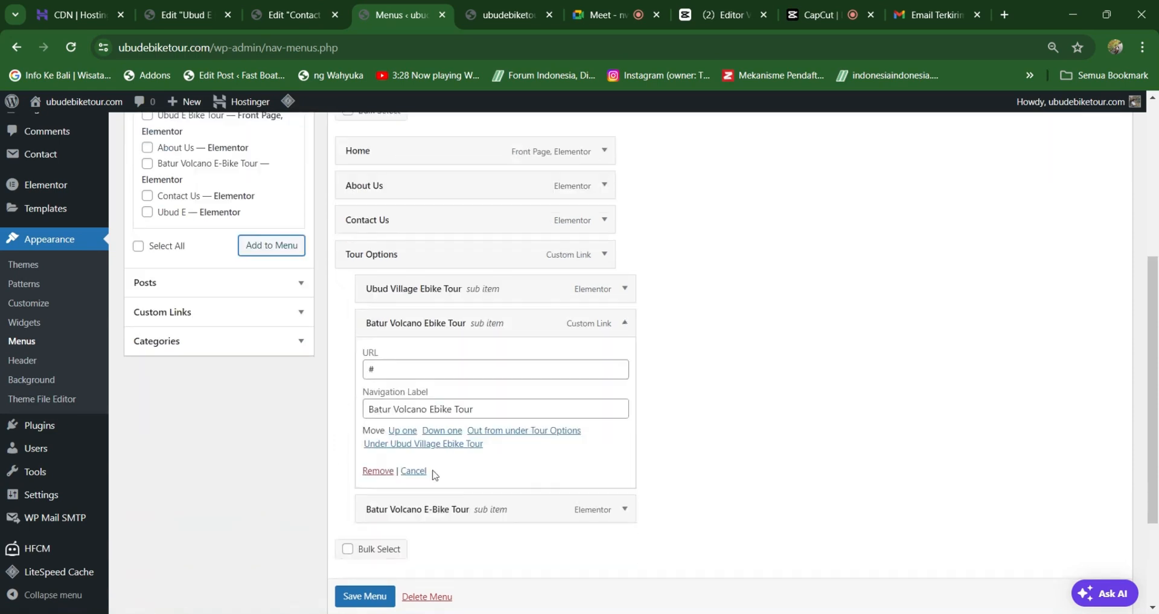
{"action": "left_click", "coordinate": [382, 474]}
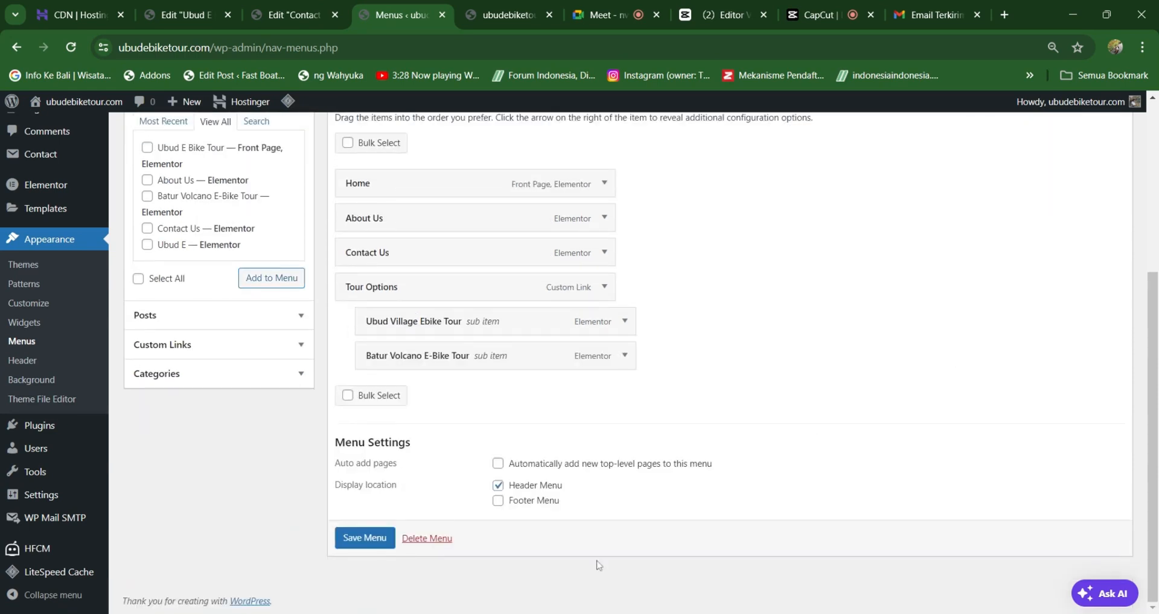
{"action": "left_click", "coordinate": [364, 538]}
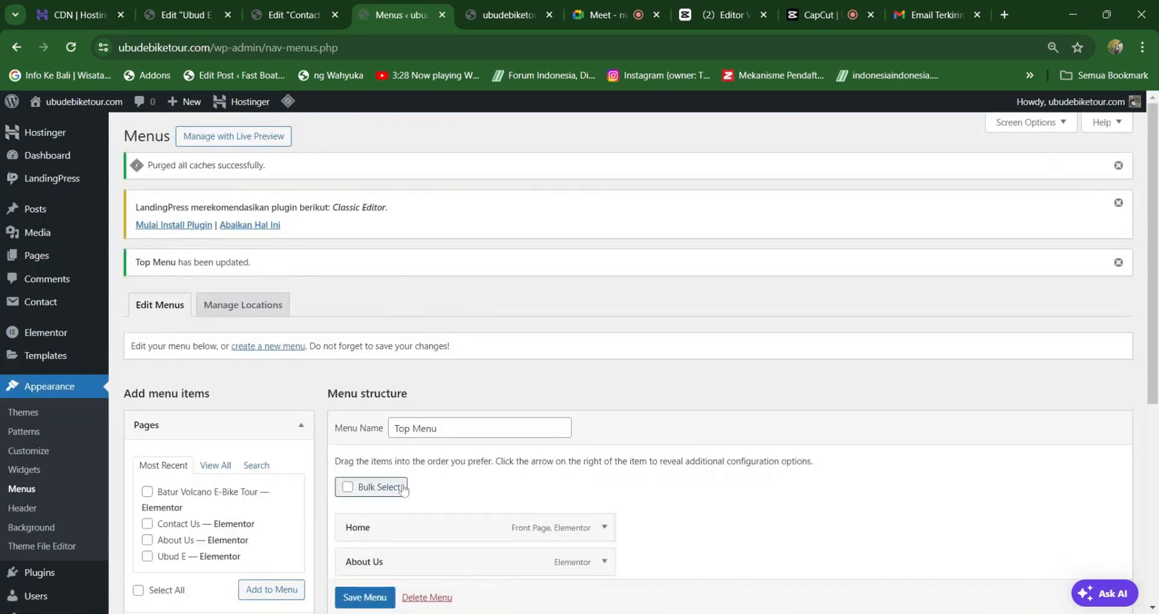
{"action": "scroll", "coordinate": [398, 486], "scroll_direction": "down", "scroll_amount": 5}
Test the Batur Volcano E-Bike Tour and Ubud Village Ebike Tour links in the live site's Tour Options dropdown.
{"action": "left_click", "coordinate": [508, 13]}
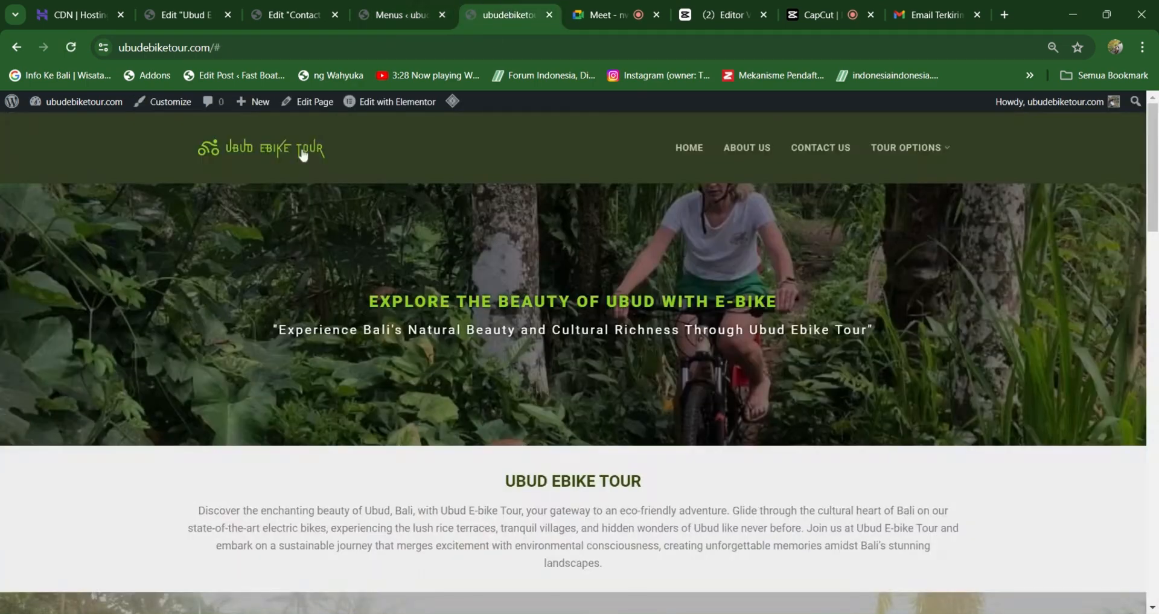
{"action": "mouse_move", "coordinate": [939, 154]}
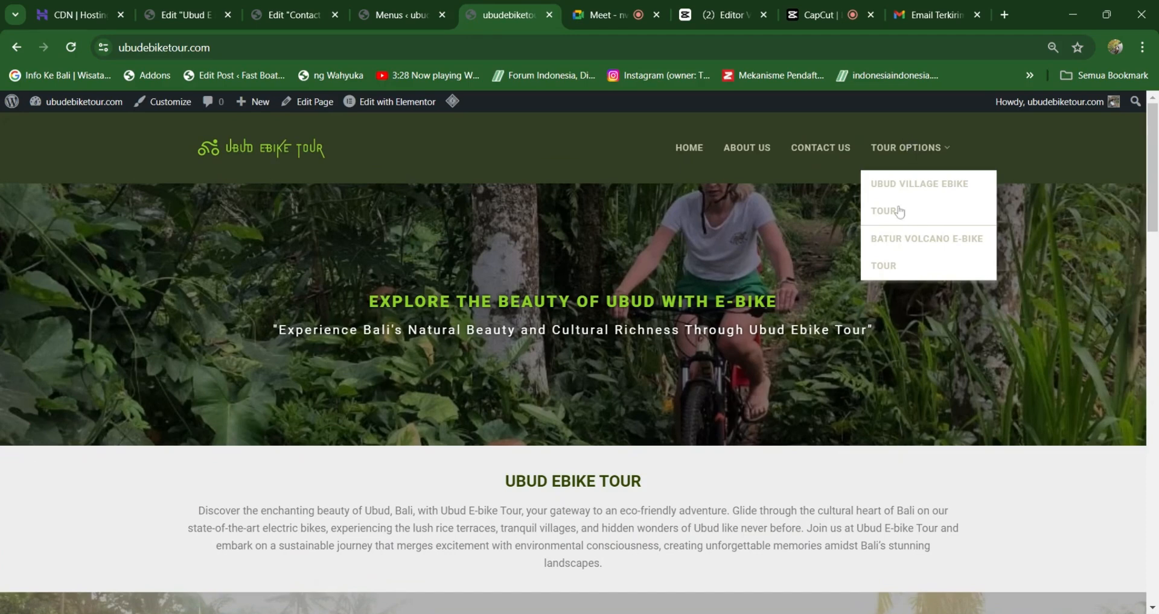
{"action": "left_click", "coordinate": [897, 240]}
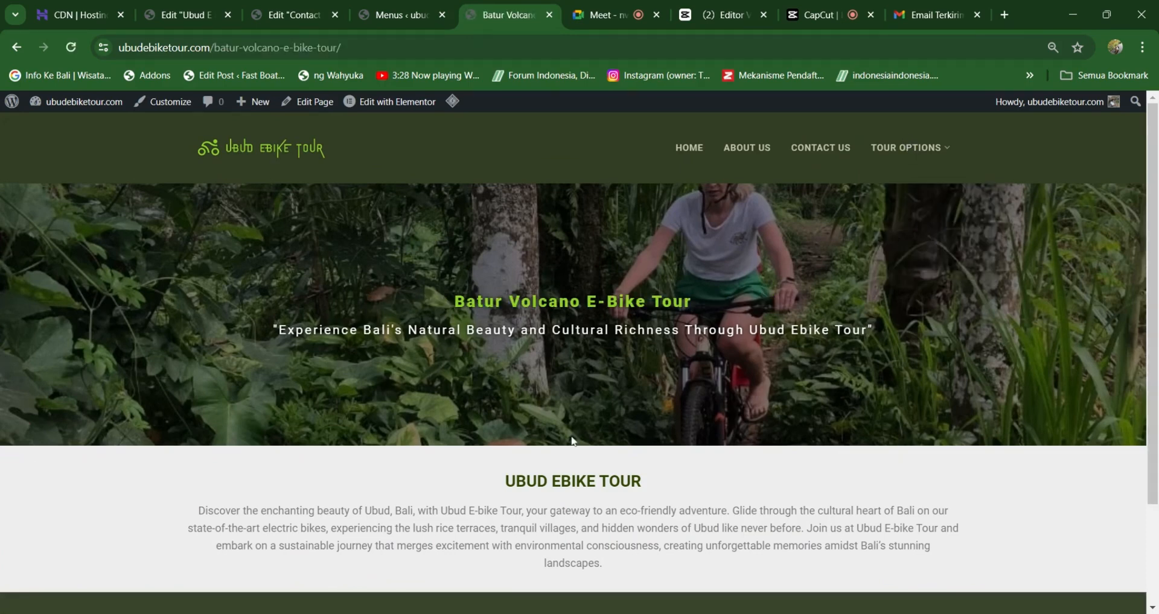
{"action": "mouse_move", "coordinate": [910, 155]}
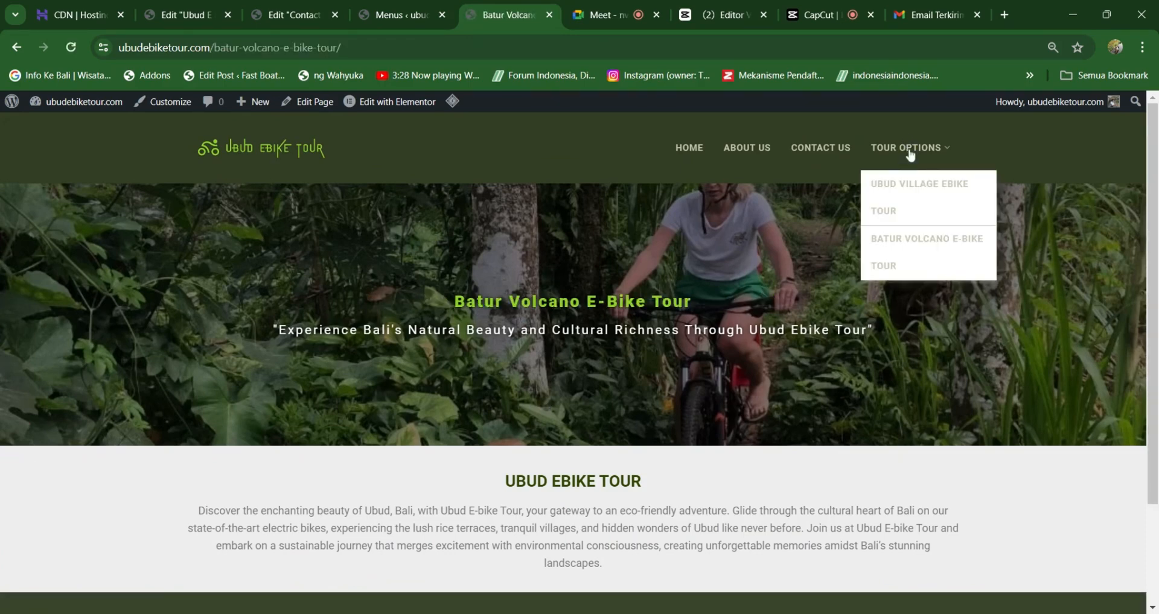
{"action": "left_click", "coordinate": [901, 188]}
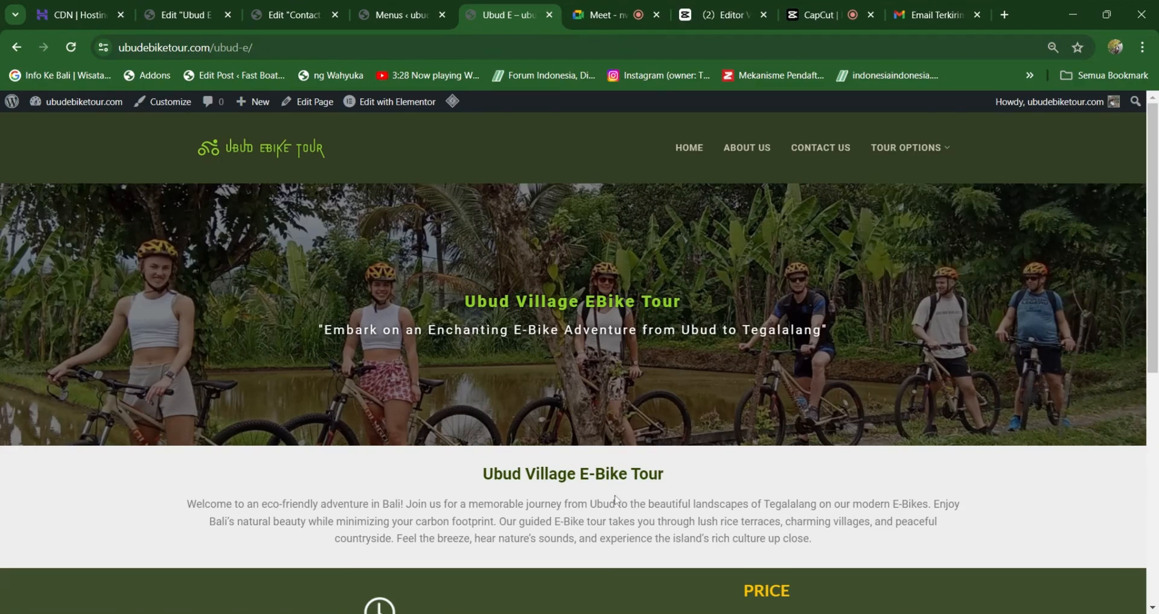
Review the live Ubud Village Ebike Tour page, including its intro, duration, location, price, booking buttons and footer.
{"action": "scroll", "coordinate": [615, 500], "scroll_direction": "down", "scroll_amount": 4}
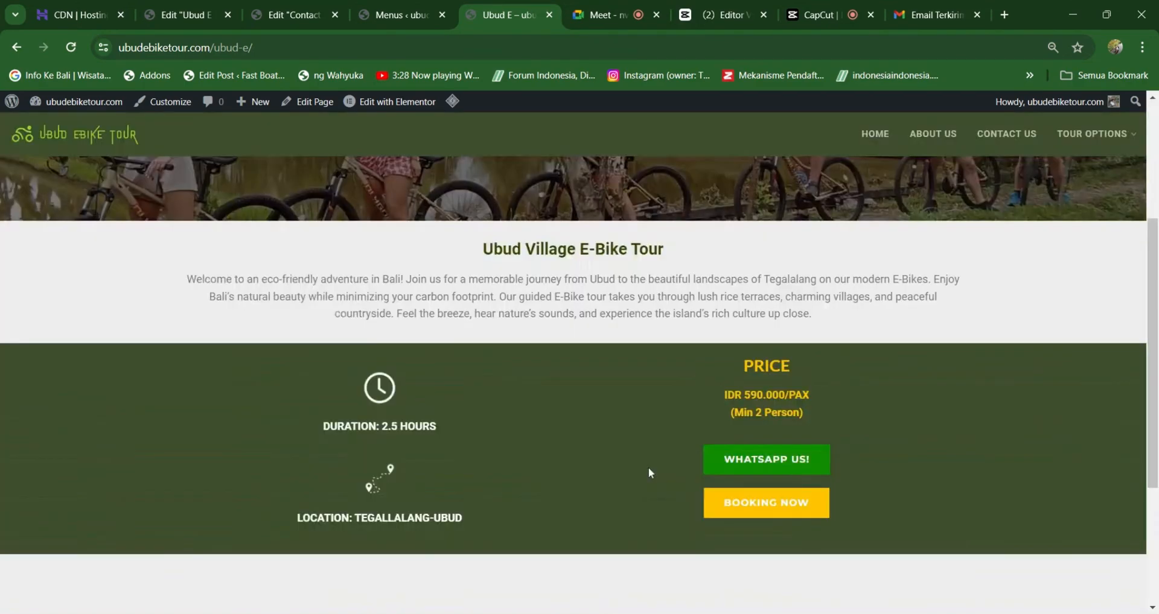
{"action": "scroll", "coordinate": [648, 472], "scroll_direction": "up", "scroll_amount": 4}
{"action": "scroll", "coordinate": [686, 395], "scroll_direction": "down", "scroll_amount": 4}
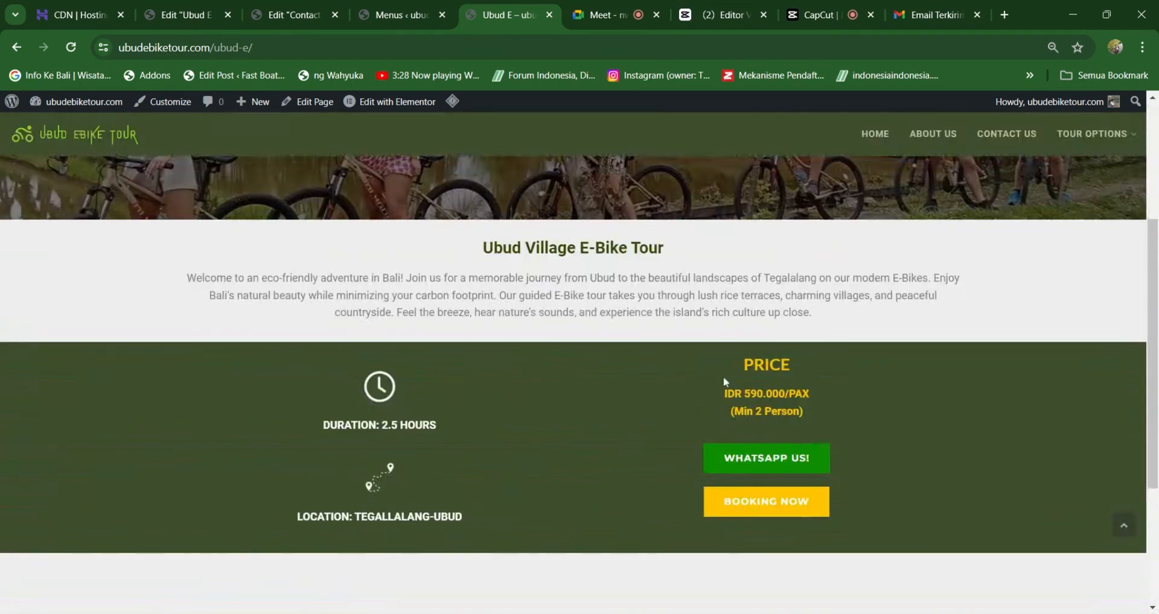
{"action": "scroll", "coordinate": [380, 459], "scroll_direction": "up", "scroll_amount": 2}
{"action": "scroll", "coordinate": [380, 459], "scroll_direction": "down", "scroll_amount": 5}
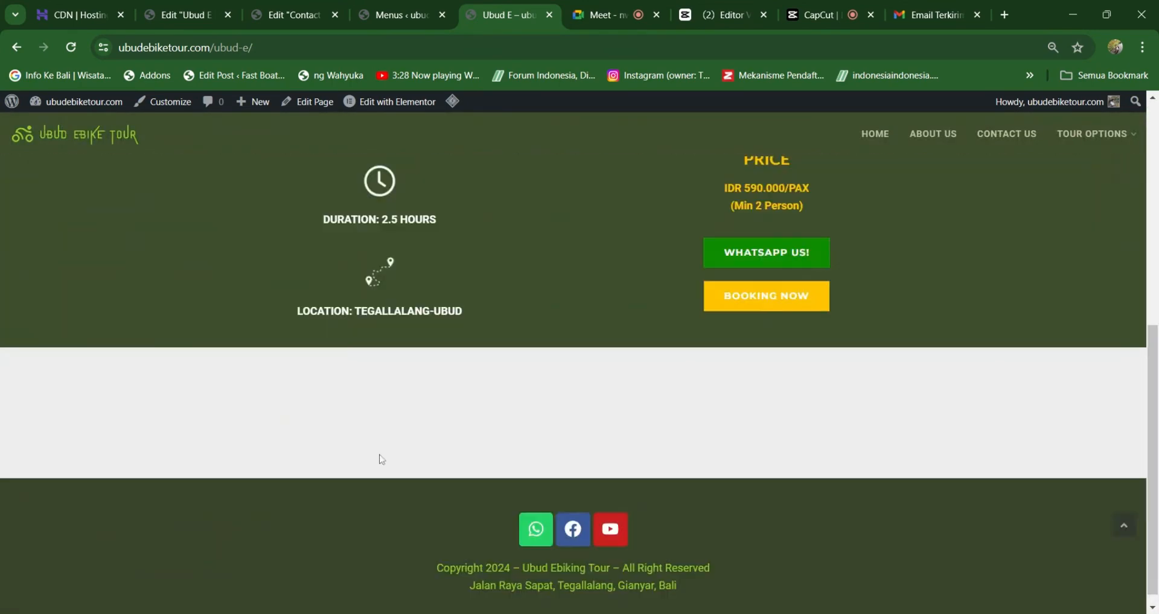
{"action": "scroll", "coordinate": [838, 259], "scroll_direction": "up", "scroll_amount": 4}
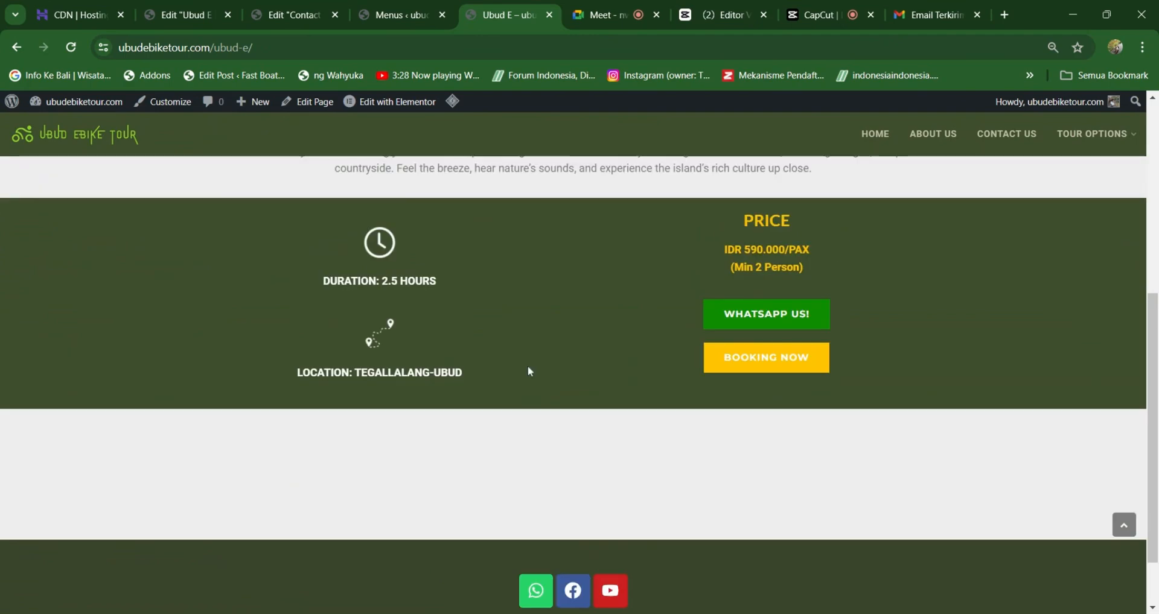
{"action": "scroll", "coordinate": [483, 470], "scroll_direction": "down", "scroll_amount": 1}
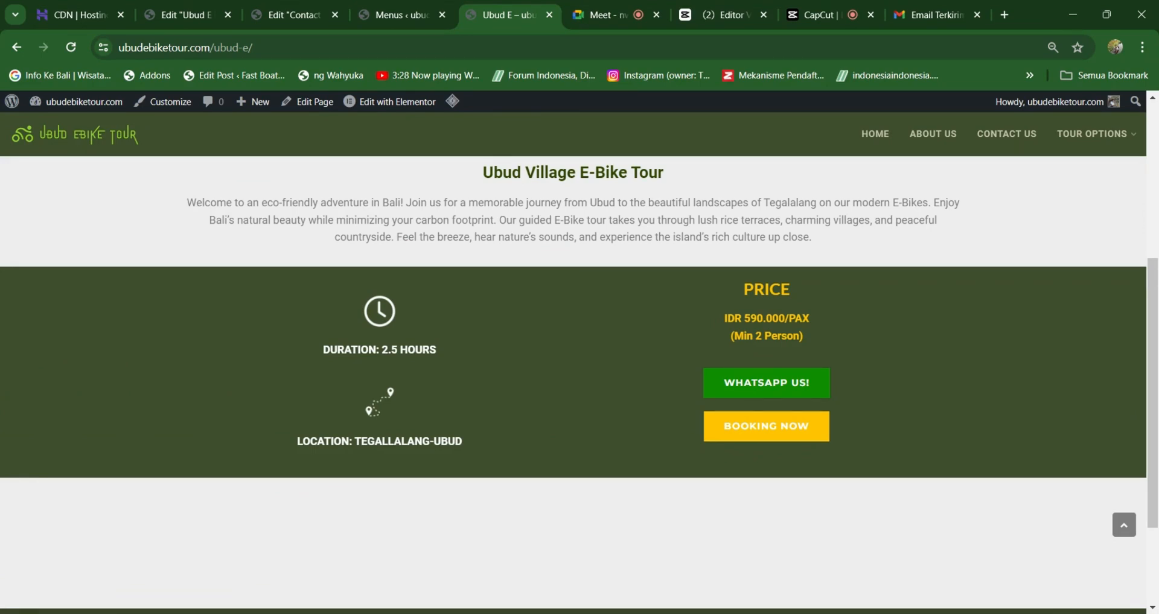
{"action": "scroll", "coordinate": [507, 417], "scroll_direction": "down", "scroll_amount": 2}
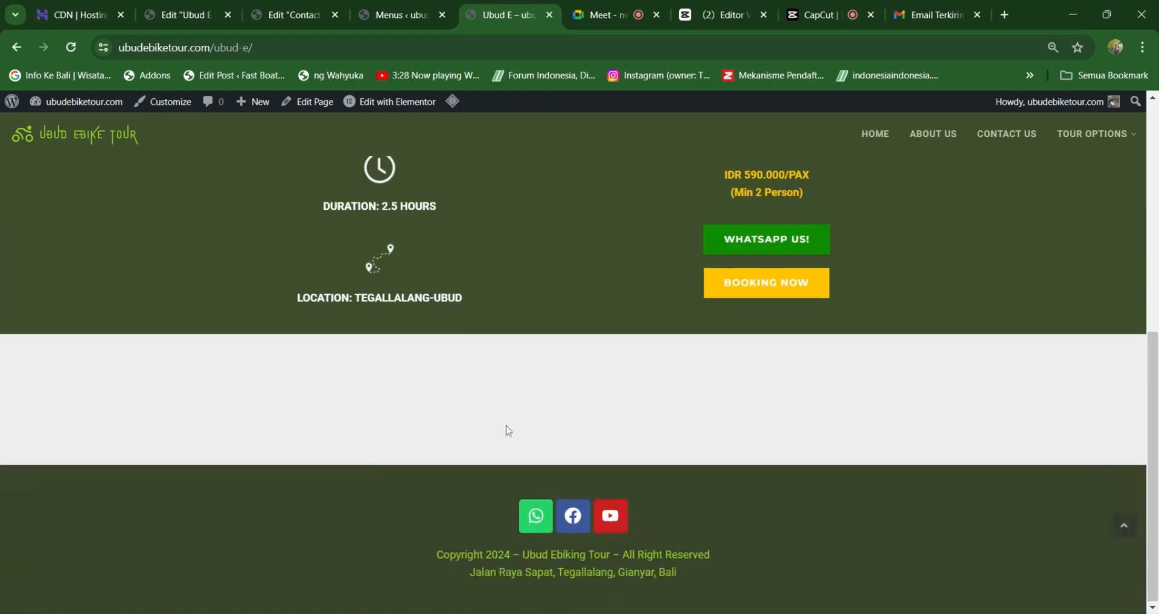
{"action": "scroll", "coordinate": [505, 431], "scroll_direction": "up", "scroll_amount": 5}
{"action": "scroll", "coordinate": [531, 393], "scroll_direction": "down", "scroll_amount": 2}
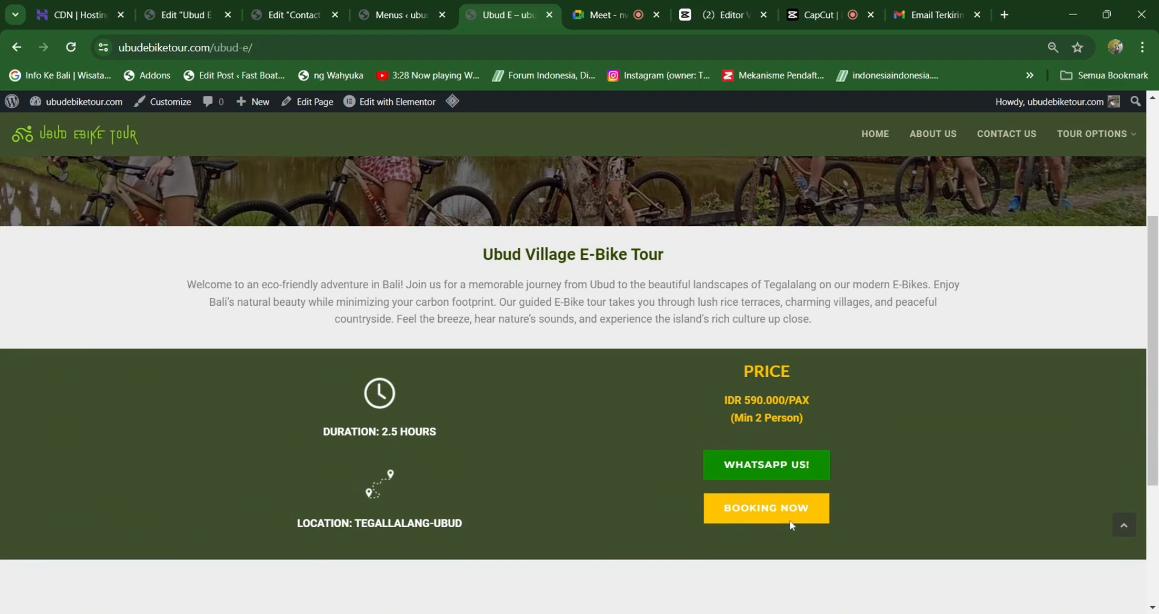
{"action": "scroll", "coordinate": [792, 525], "scroll_direction": "up", "scroll_amount": 3}
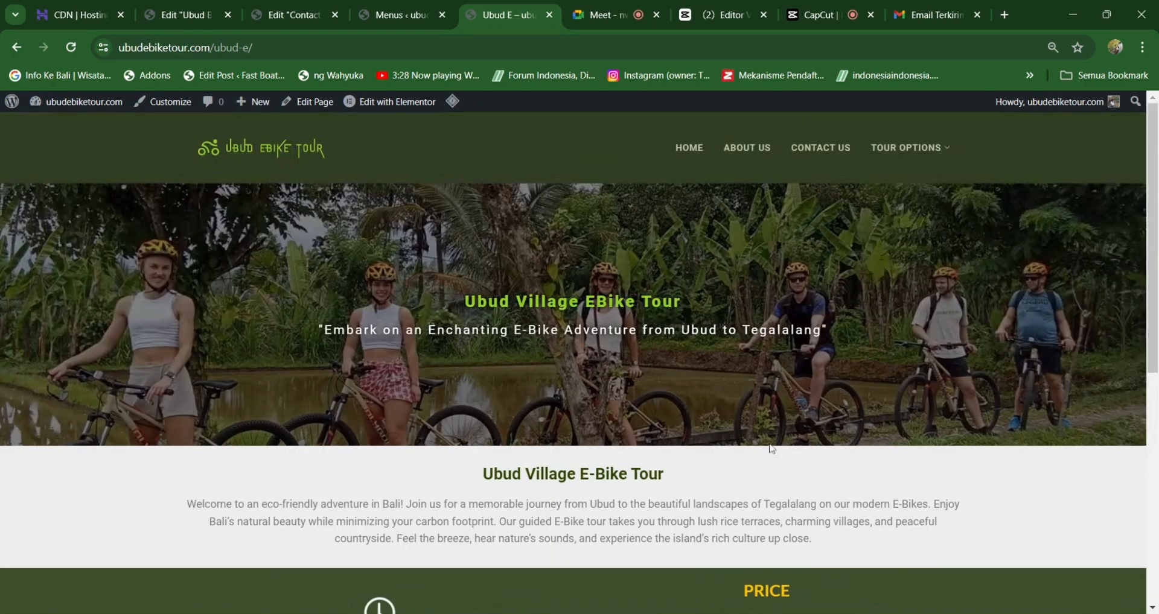
{"action": "scroll", "coordinate": [649, 392], "scroll_direction": "down", "scroll_amount": 3}
{"action": "scroll", "coordinate": [650, 393], "scroll_direction": "up", "scroll_amount": 3}
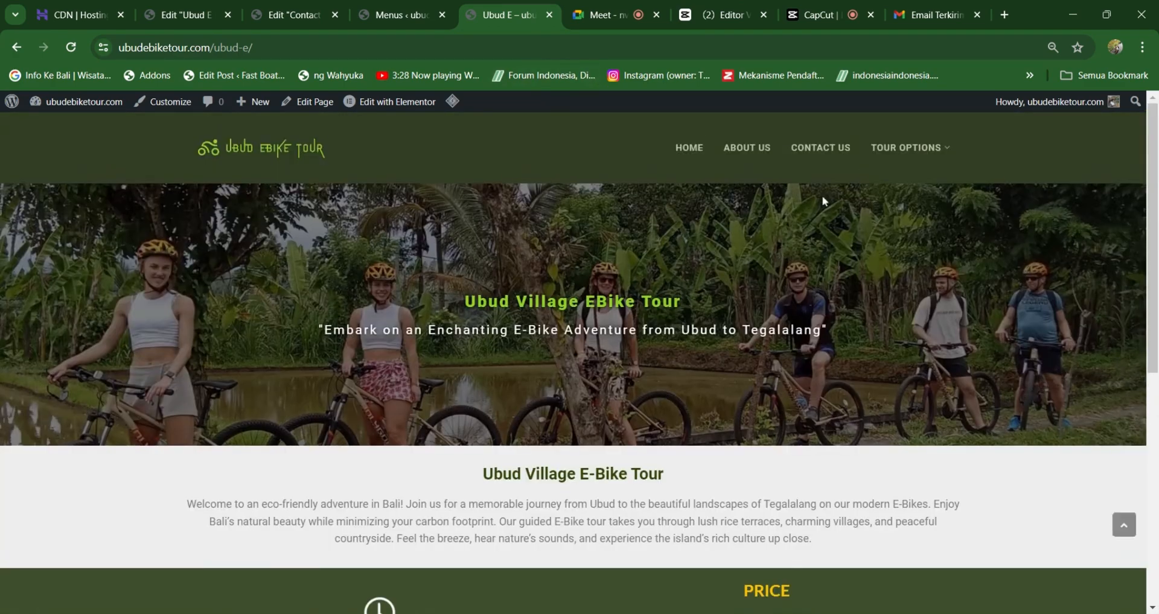
{"action": "mouse_move", "coordinate": [894, 155]}
Switch to the home page's Elementor editor, dismiss the template library and open the header Navigation Menu widget's menu item settings.
{"action": "left_click", "coordinate": [191, 14]}
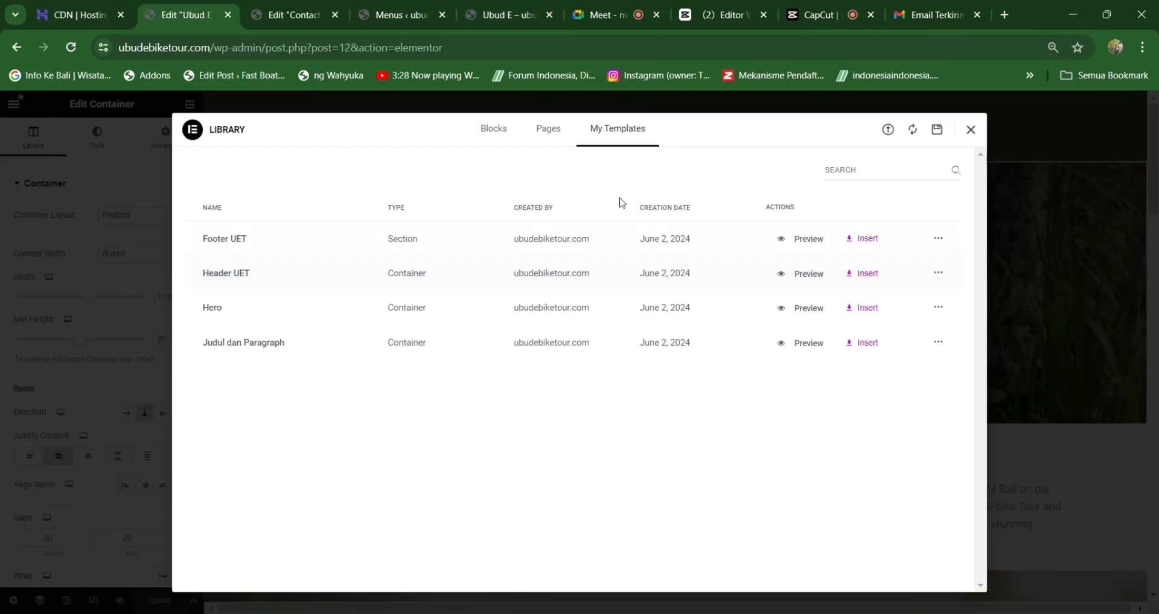
{"action": "left_click", "coordinate": [1037, 284]}
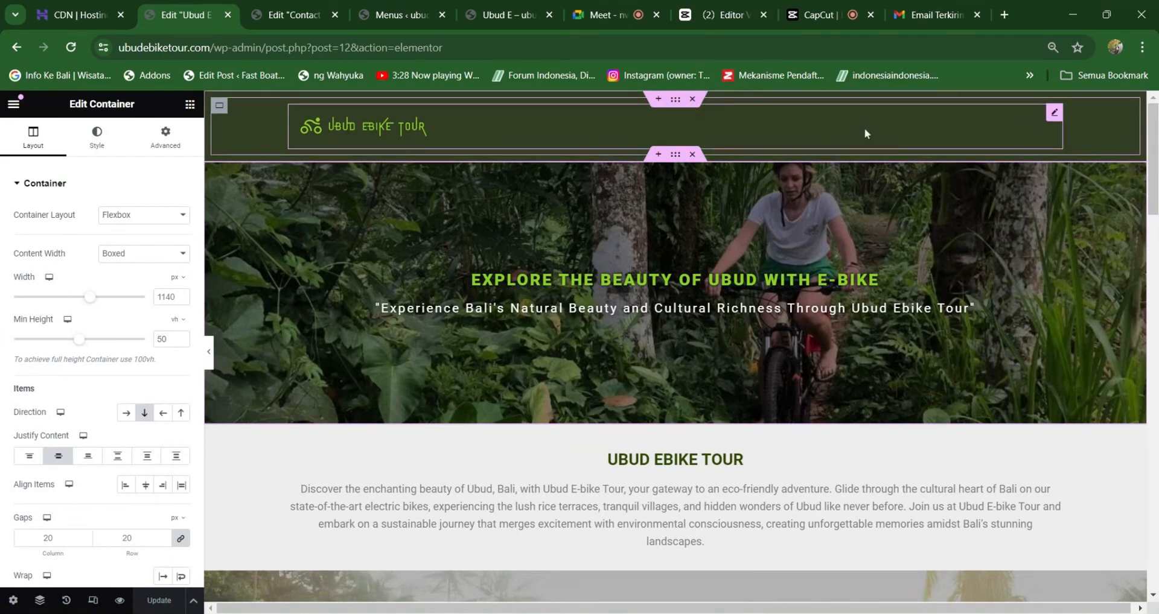
{"action": "left_click", "coordinate": [661, 115]}
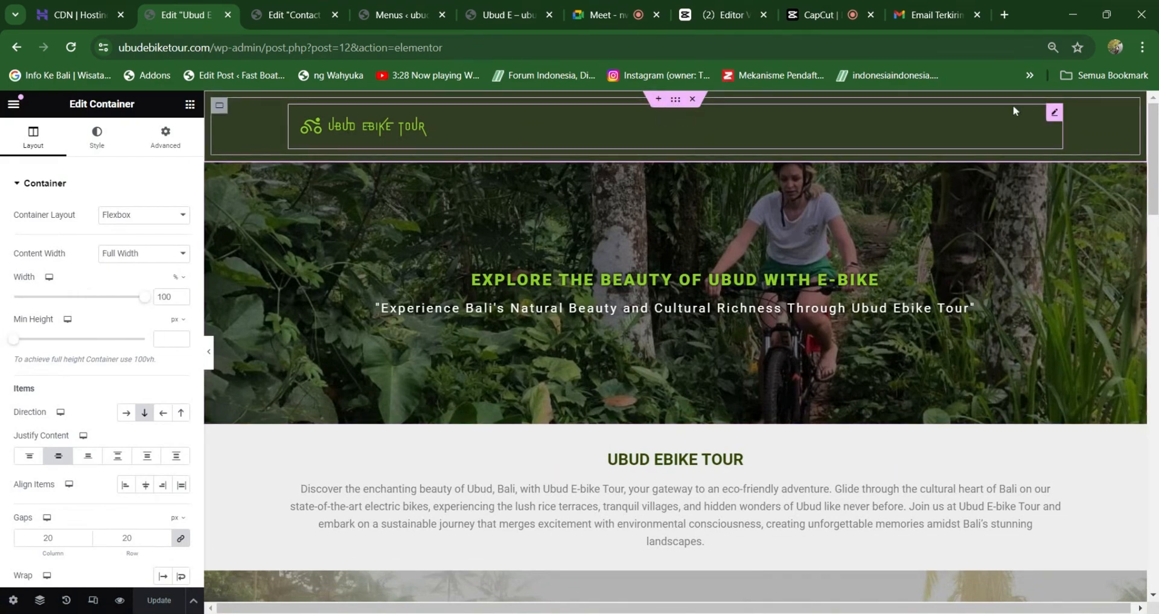
{"action": "left_click", "coordinate": [1054, 115]}
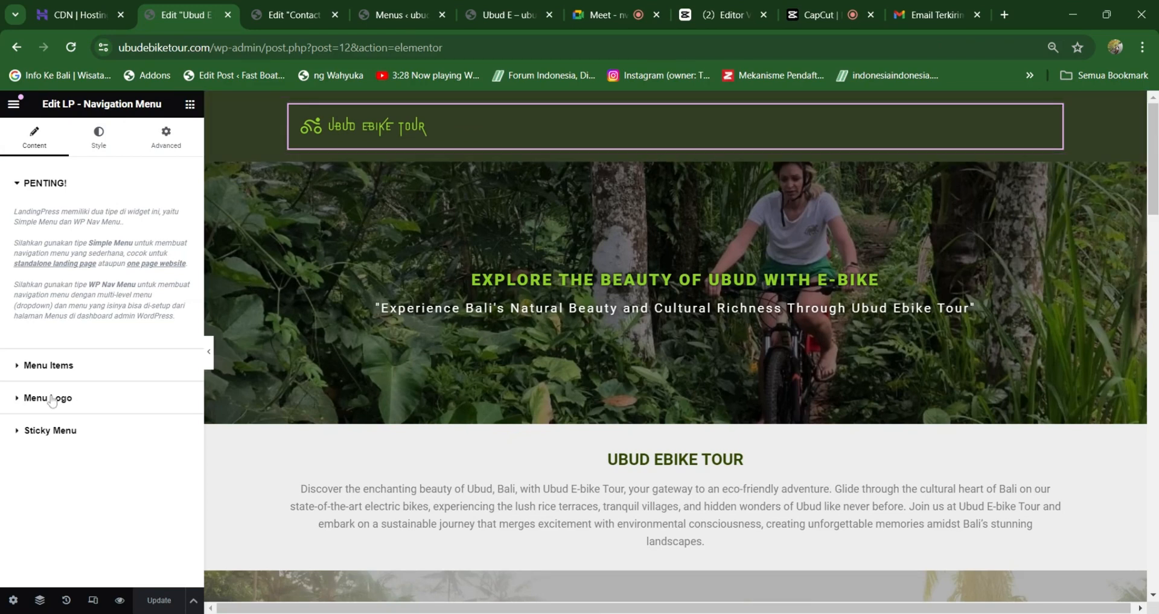
{"action": "left_click", "coordinate": [15, 373]}
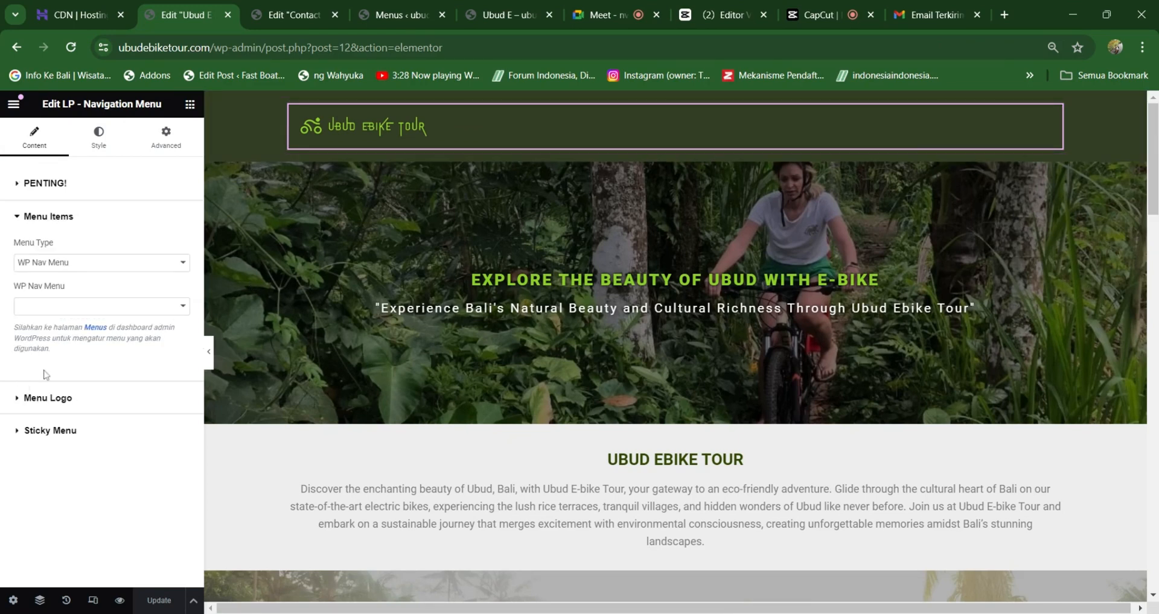
Set the navigation menu's submenu background color to the dark green sampled from the header and update the page.
{"action": "left_click", "coordinate": [100, 136]}
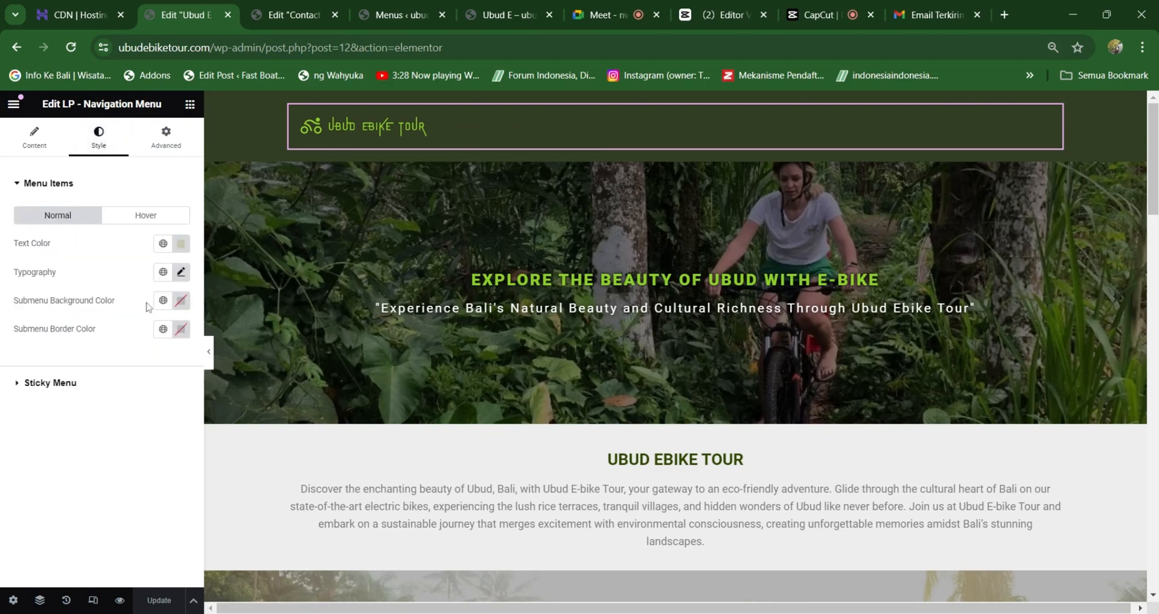
{"action": "left_click", "coordinate": [182, 303]}
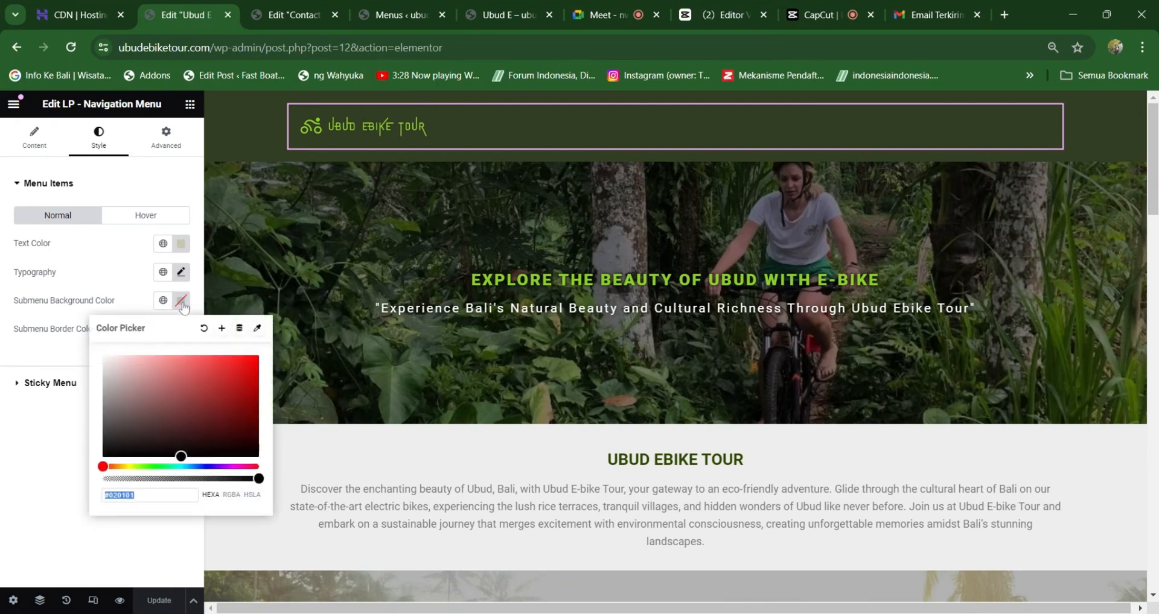
{"action": "left_click", "coordinate": [258, 327]}
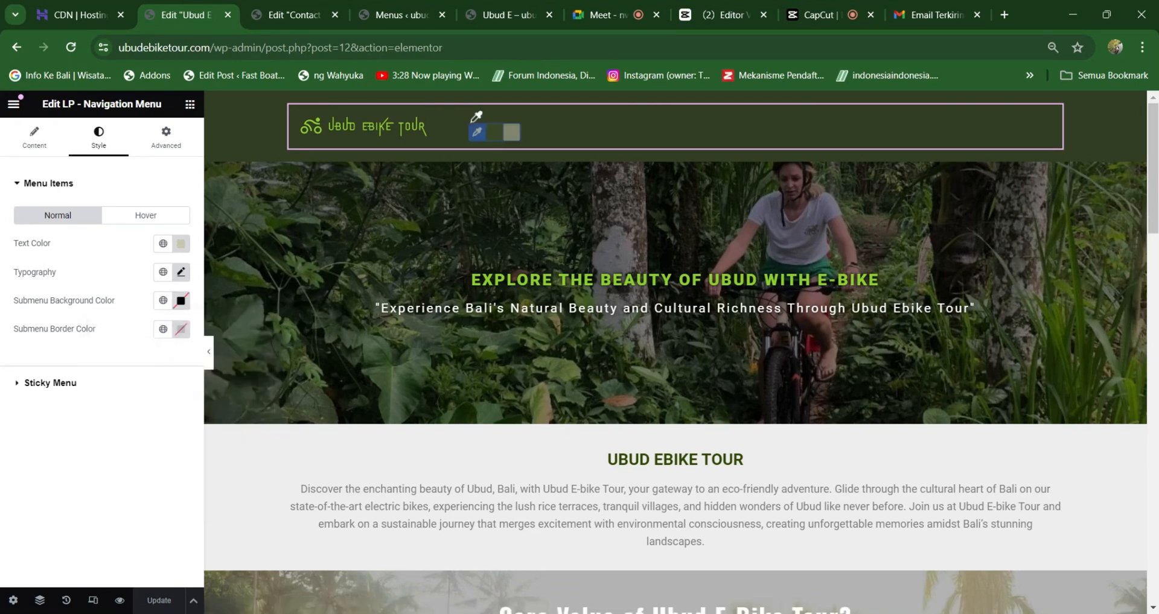
{"action": "left_click", "coordinate": [496, 143]}
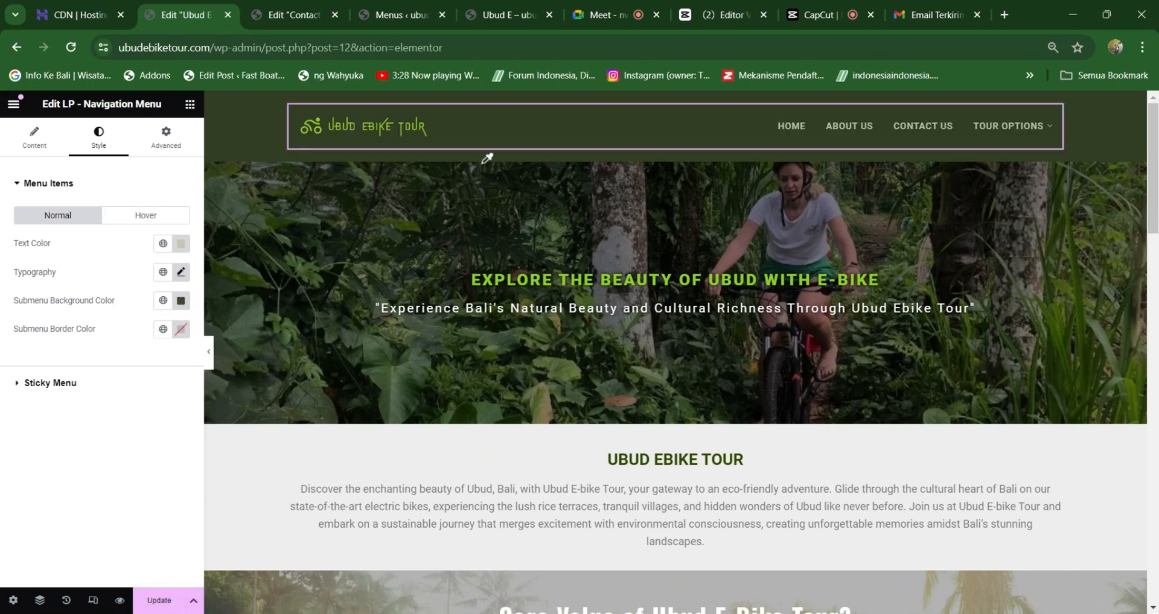
{"action": "left_click", "coordinate": [159, 601]}
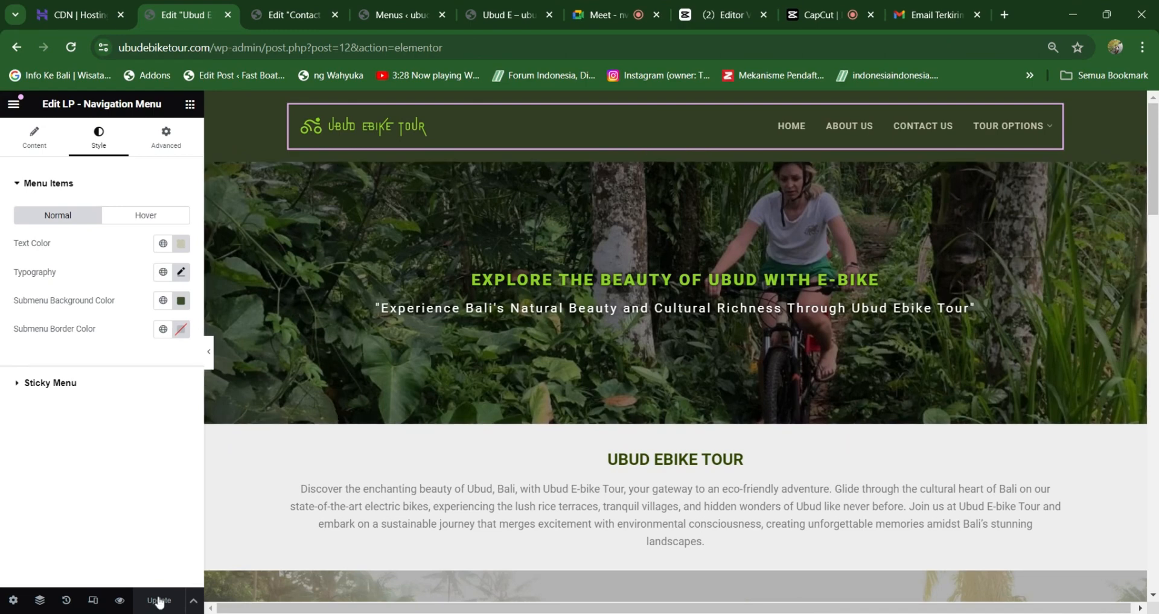
Test the header logo's link on the live Ubud Village Ebike Tour page and return to that page.
{"action": "left_click", "coordinate": [493, 20]}
{"action": "left_click", "coordinate": [271, 155]}
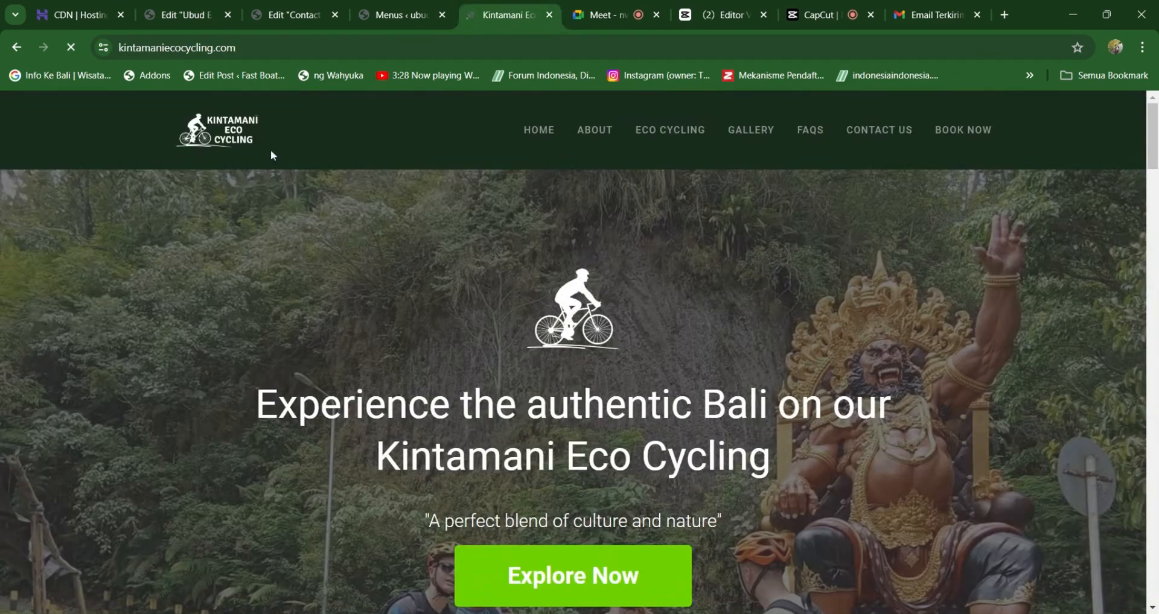
{"action": "left_click", "coordinate": [17, 47]}
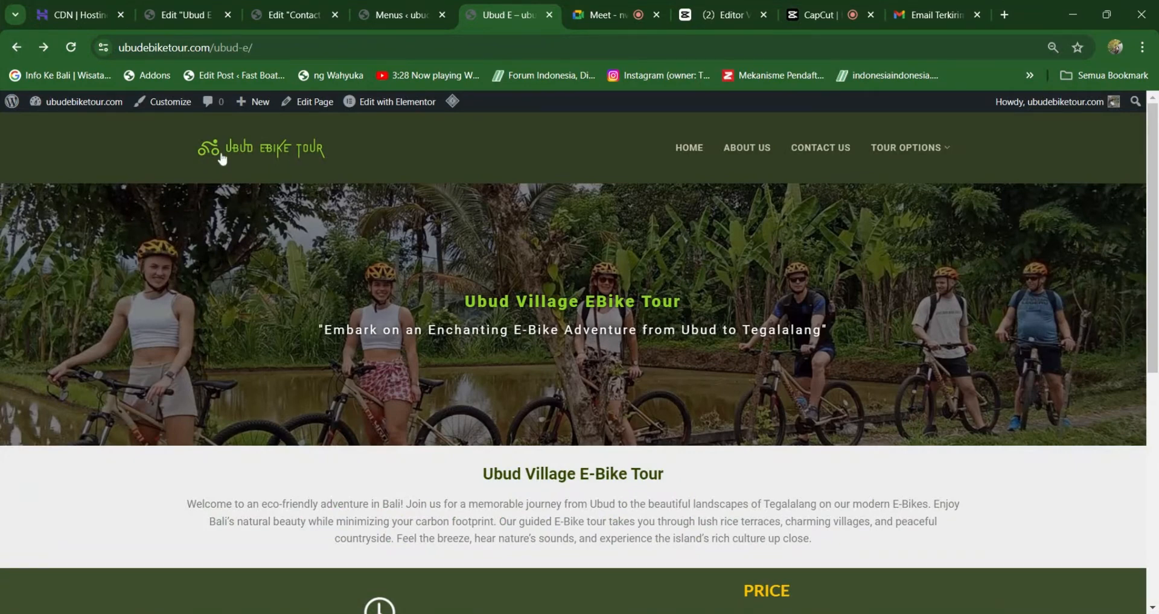
Look over the Top Menu structure and the live tour page, and return to the home page's Elementor editor.
{"action": "left_click", "coordinate": [404, 23]}
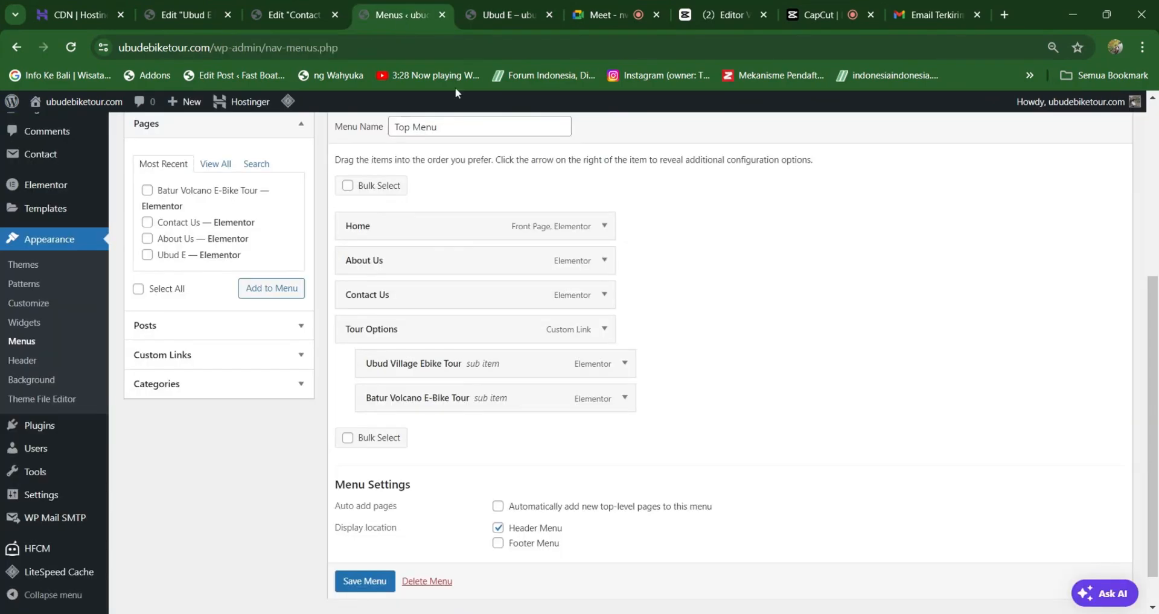
{"action": "key", "text": "ctrl+Tab"}
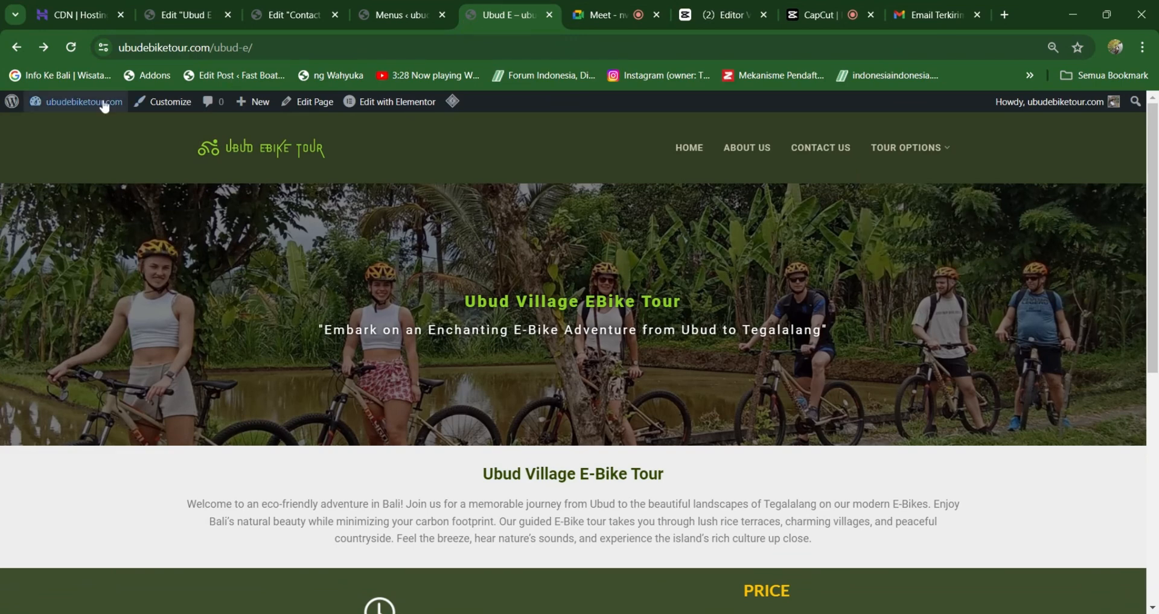
{"action": "left_click", "coordinate": [195, 16]}
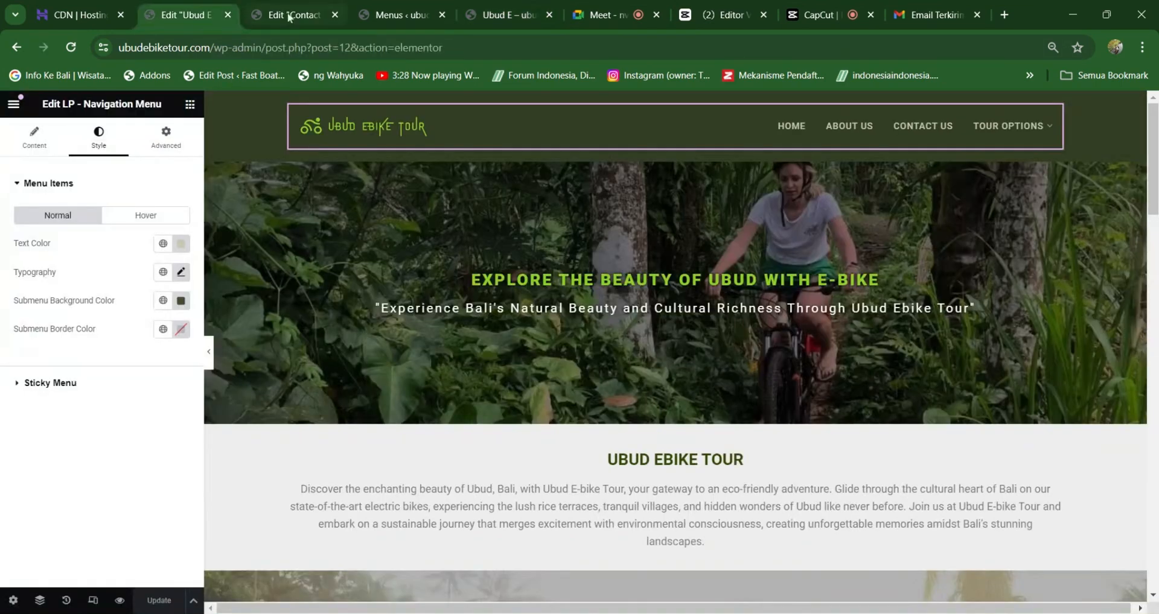
Close the two leftover Elementor editor tabs, test the header logo's link on the live Ubud Village tour page and go back.
{"action": "left_click", "coordinate": [228, 15]}
{"action": "left_click", "coordinate": [228, 15]}
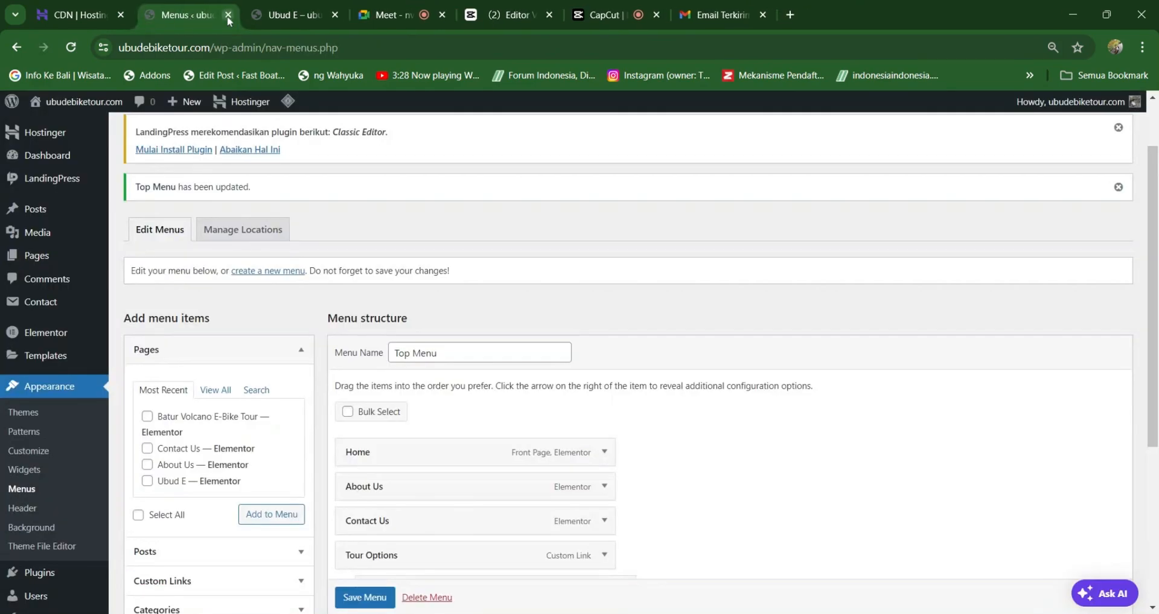
{"action": "left_click", "coordinate": [312, 18]}
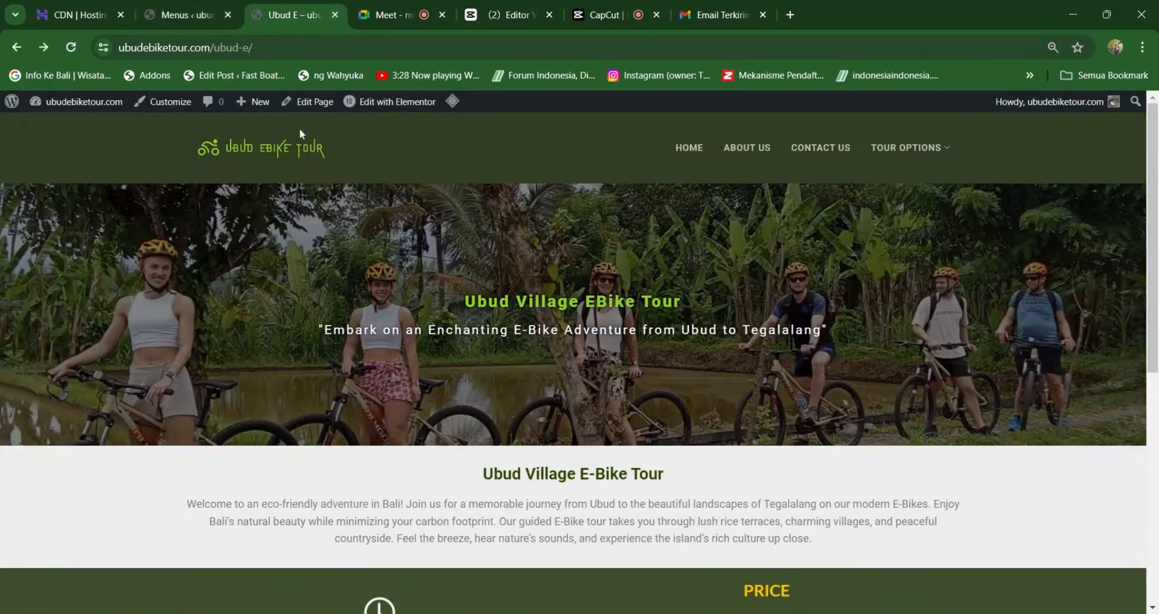
{"action": "left_click", "coordinate": [307, 149]}
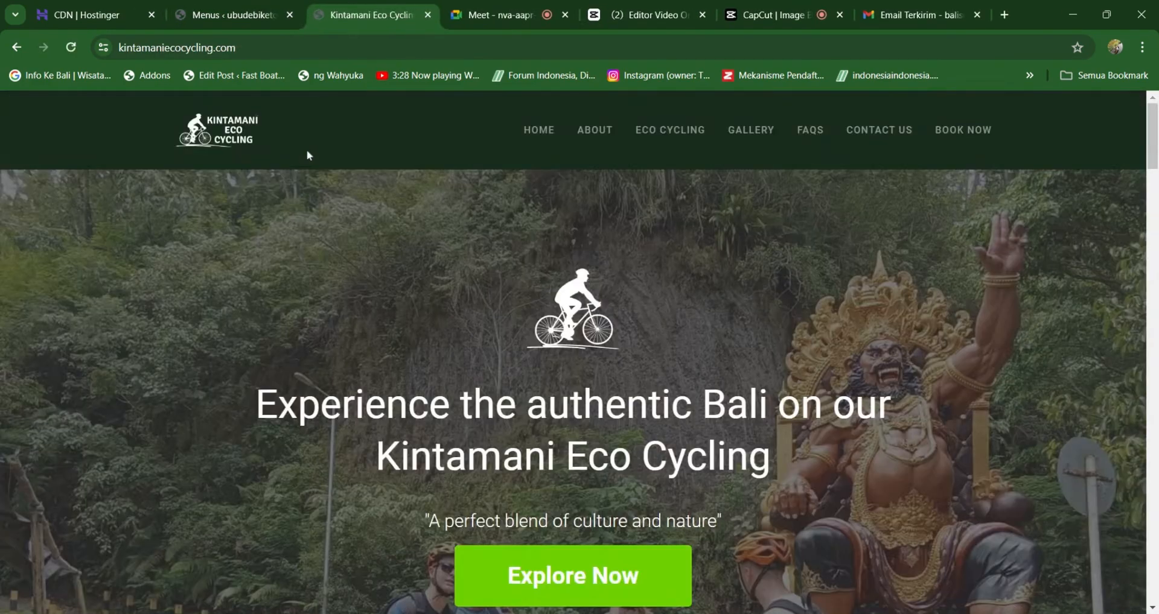
{"action": "left_click", "coordinate": [17, 47]}
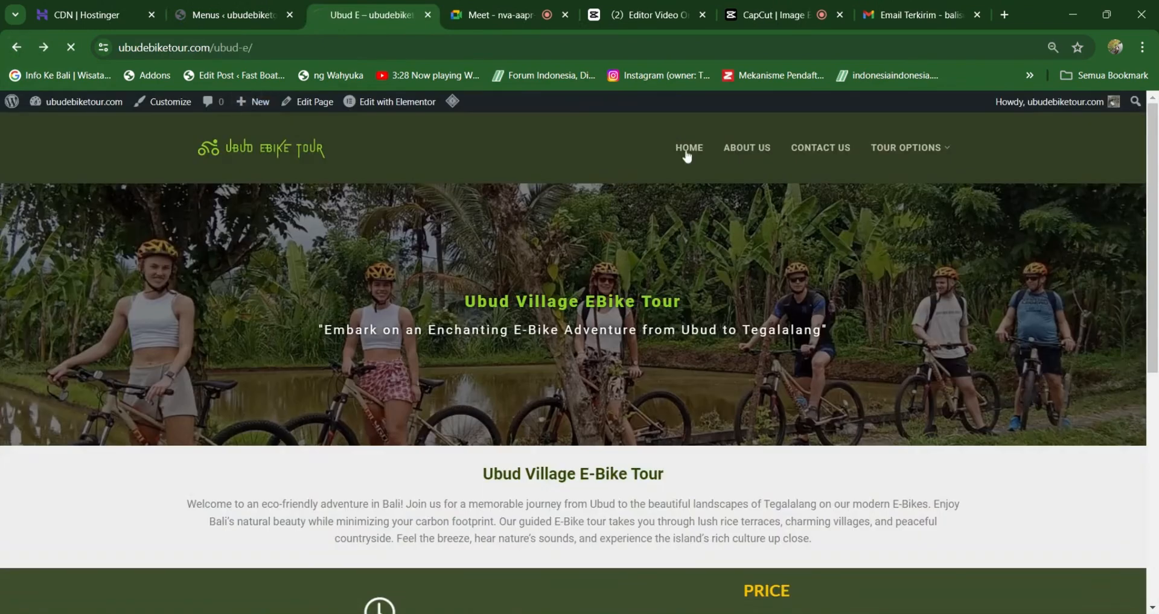
Go to the live home page through the header menu and open it for editing in Elementor.
{"action": "left_click", "coordinate": [688, 149]}
{"action": "mouse_move", "coordinate": [905, 151]}
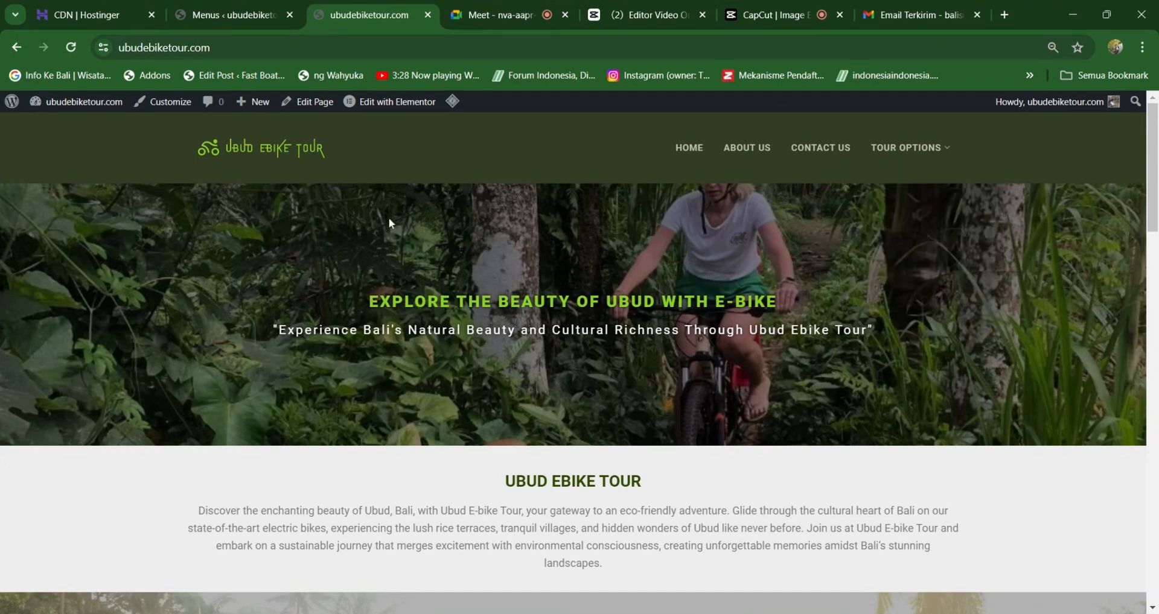
{"action": "mouse_move", "coordinate": [391, 113]}
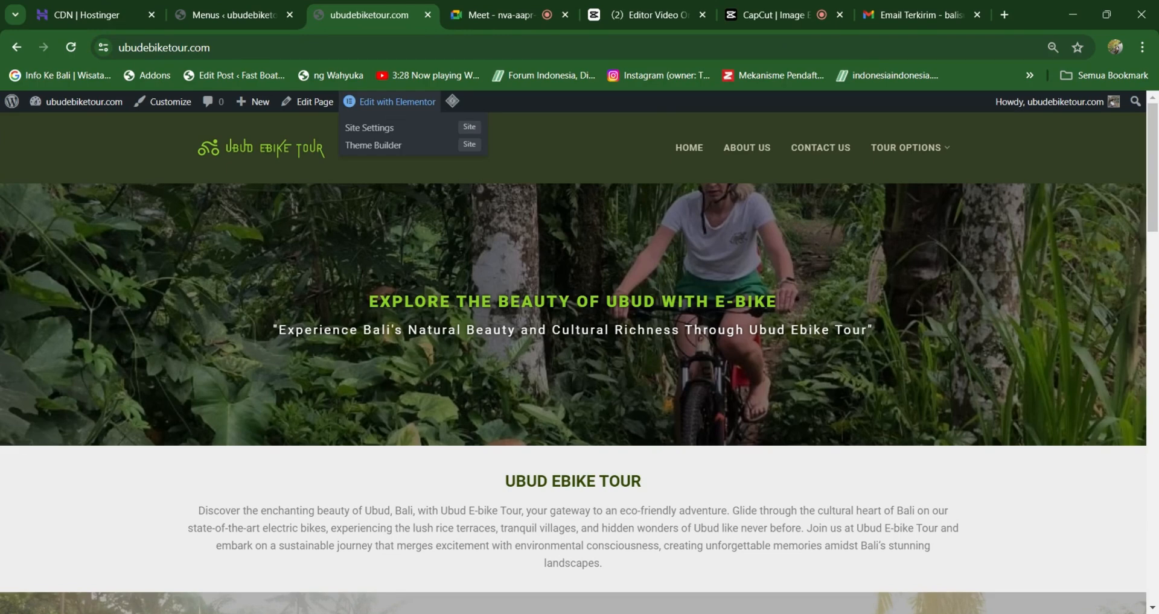
{"action": "left_click", "coordinate": [391, 109]}
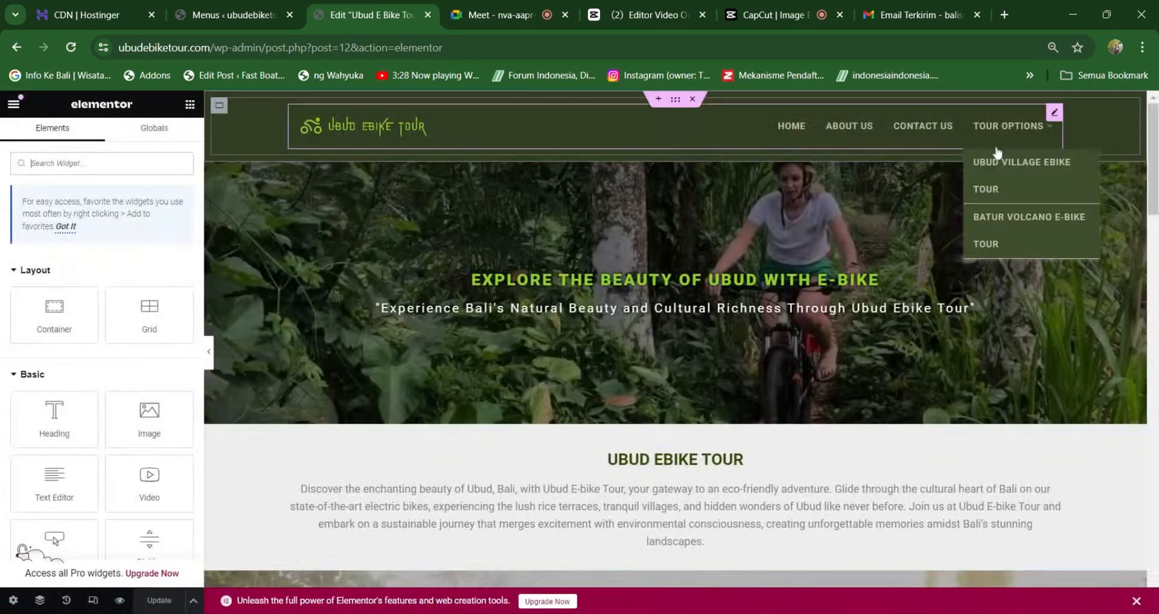
Save the home page's header container as a template named "Header v1" and close the library.
{"action": "right_click", "coordinate": [676, 100]}
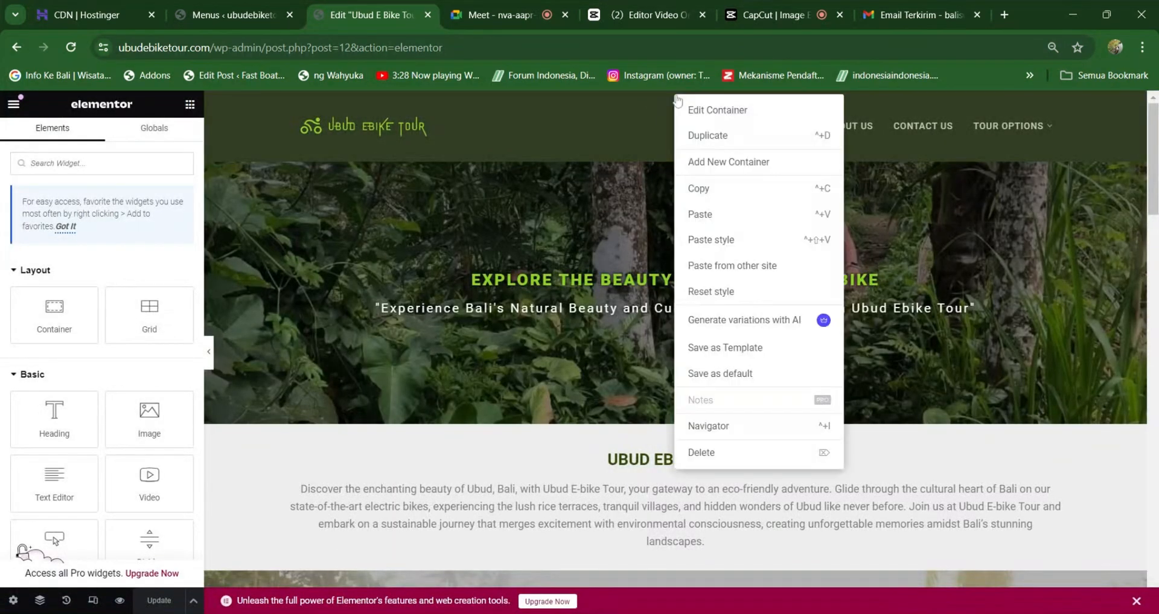
{"action": "left_click", "coordinate": [756, 349]}
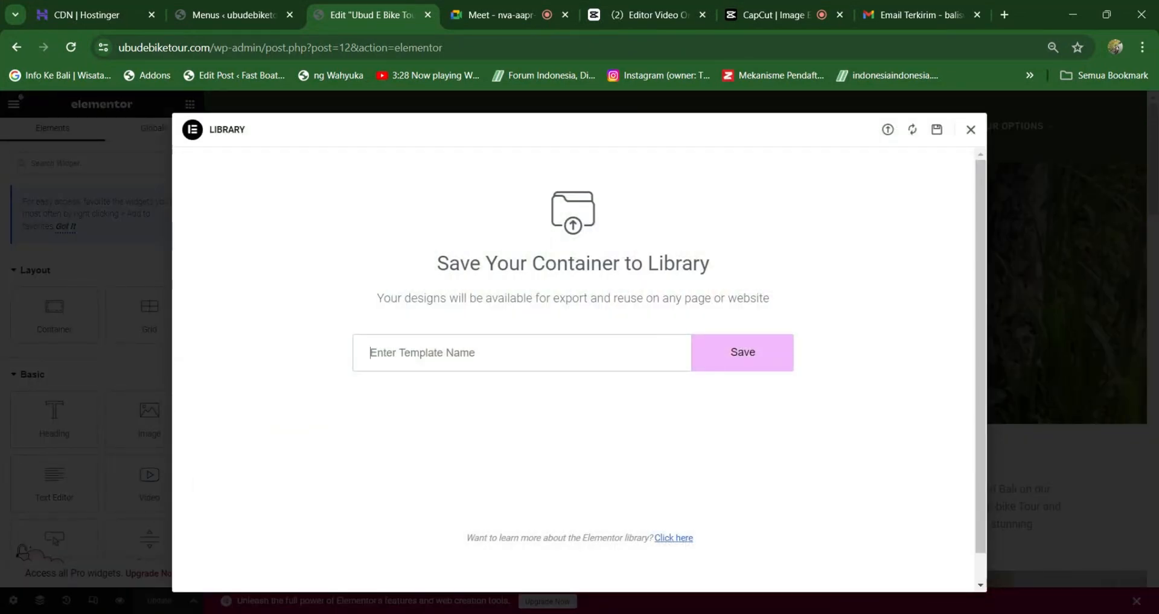
{"action": "type", "text": "Header v1"}
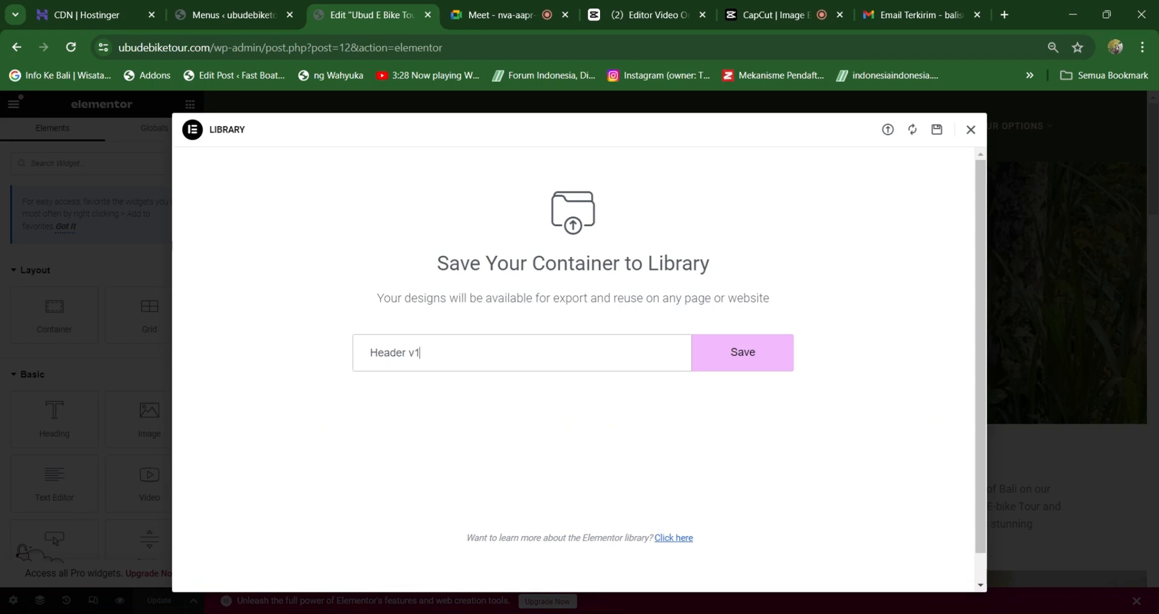
{"action": "left_click", "coordinate": [736, 359]}
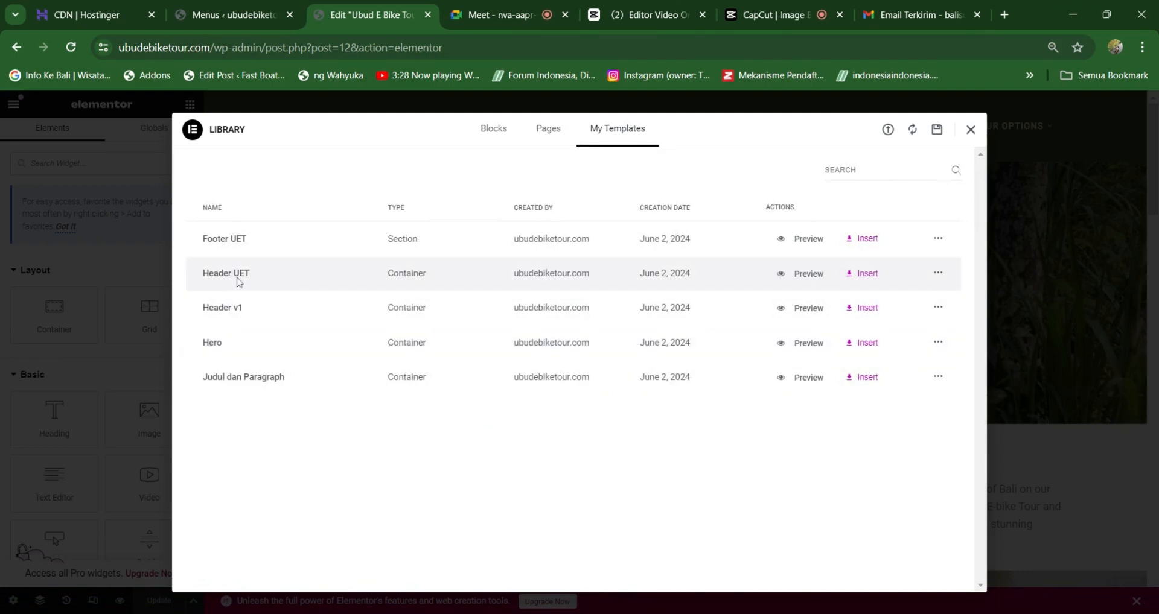
{"action": "left_click", "coordinate": [971, 129]}
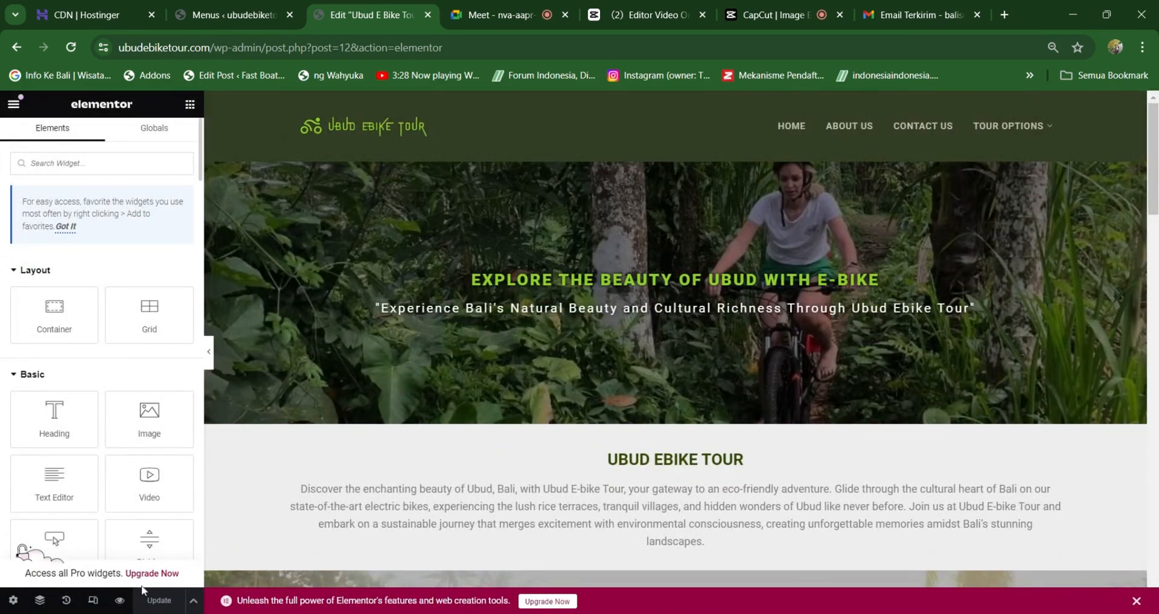
Preview the home page, go to its About Us page and open that page for editing in Elementor.
{"action": "left_click", "coordinate": [120, 601]}
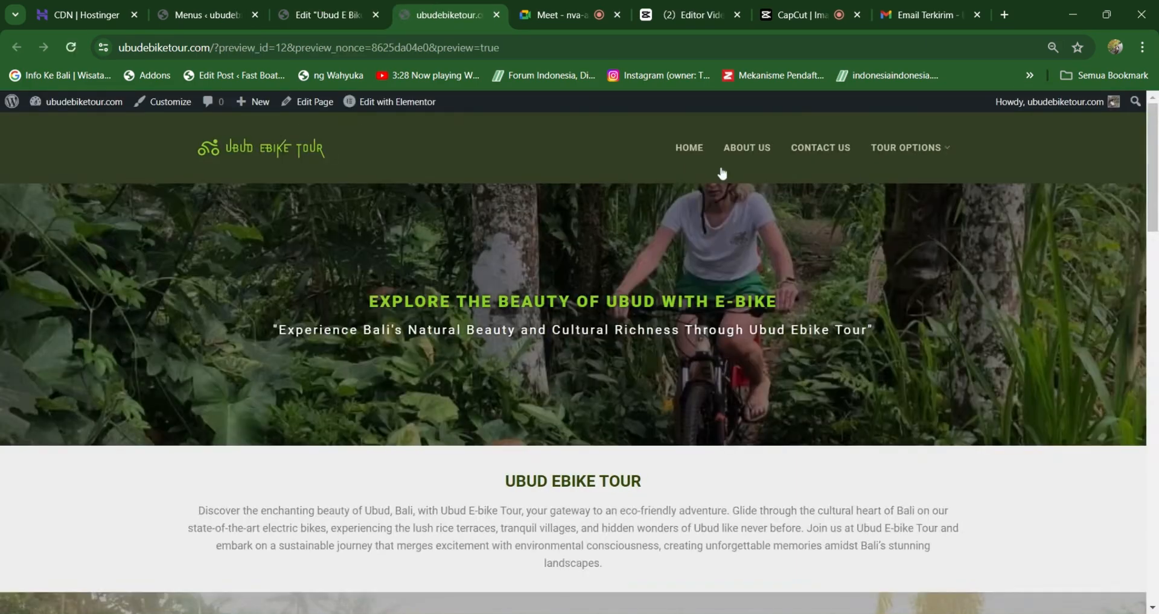
{"action": "left_click", "coordinate": [738, 154]}
{"action": "left_click", "coordinate": [386, 102]}
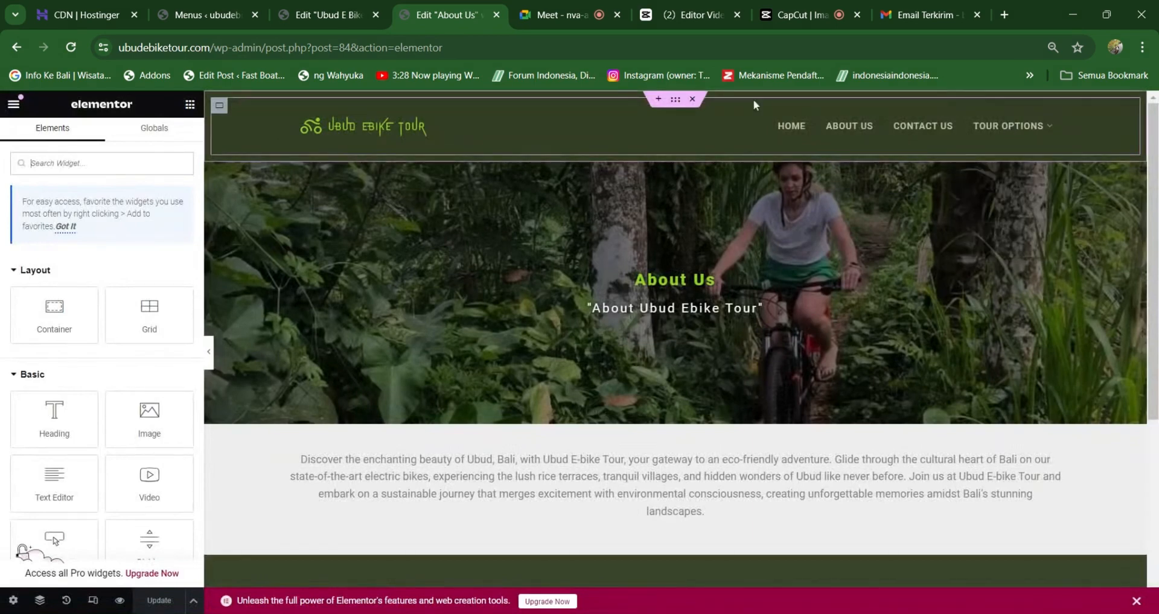
Insert the saved "Header v1" template above the existing header on the About Us page, applying its container settings.
{"action": "left_click", "coordinate": [677, 101]}
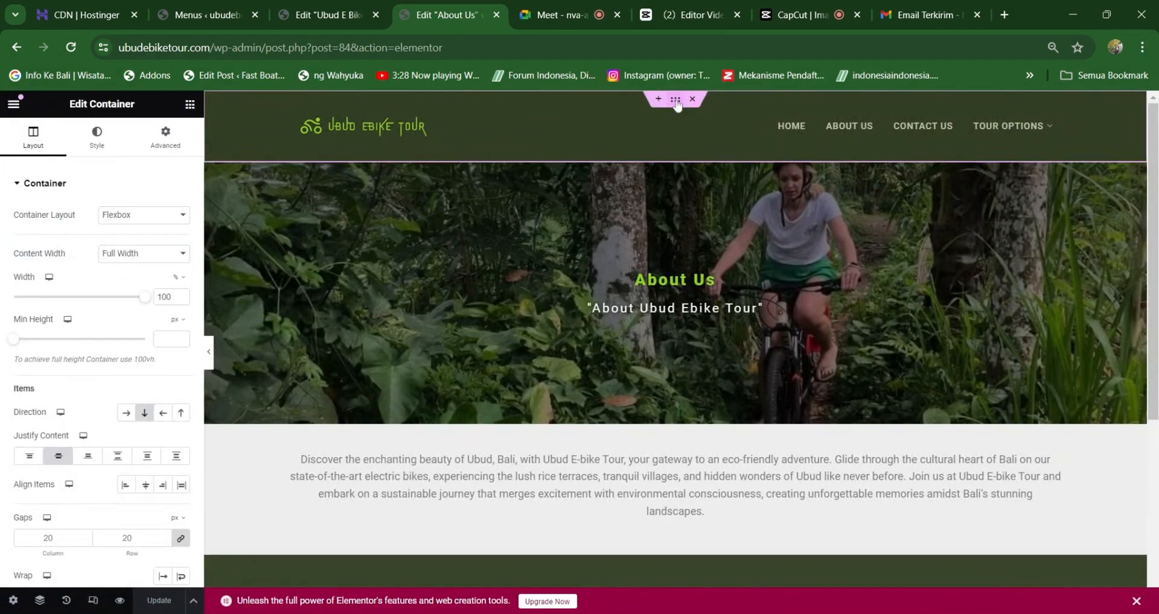
{"action": "left_click", "coordinate": [657, 99]}
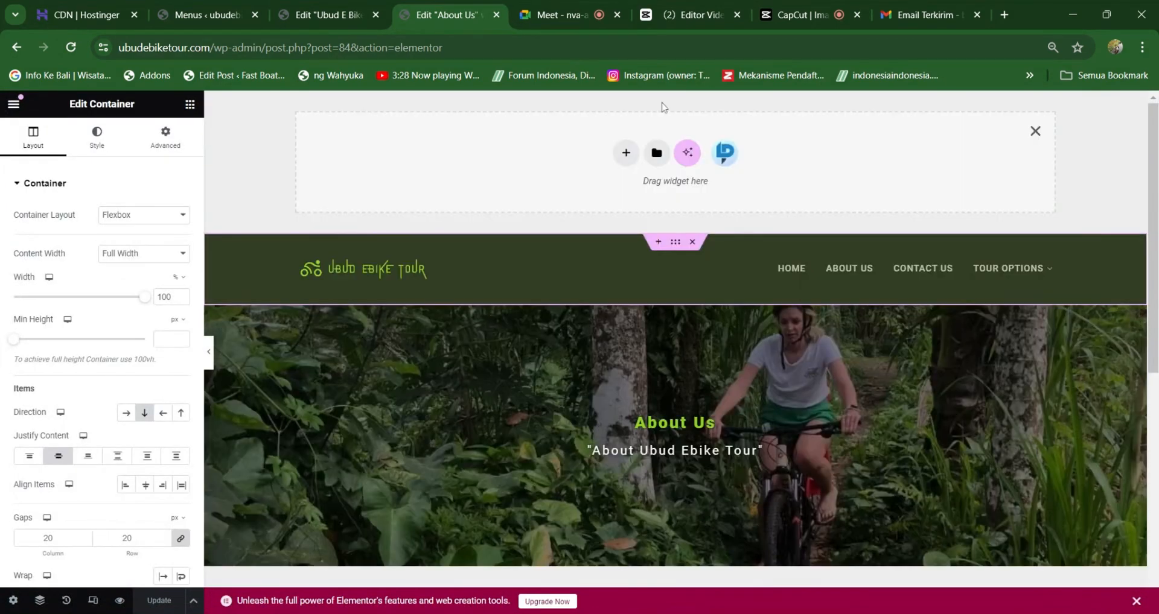
{"action": "left_click", "coordinate": [658, 152]}
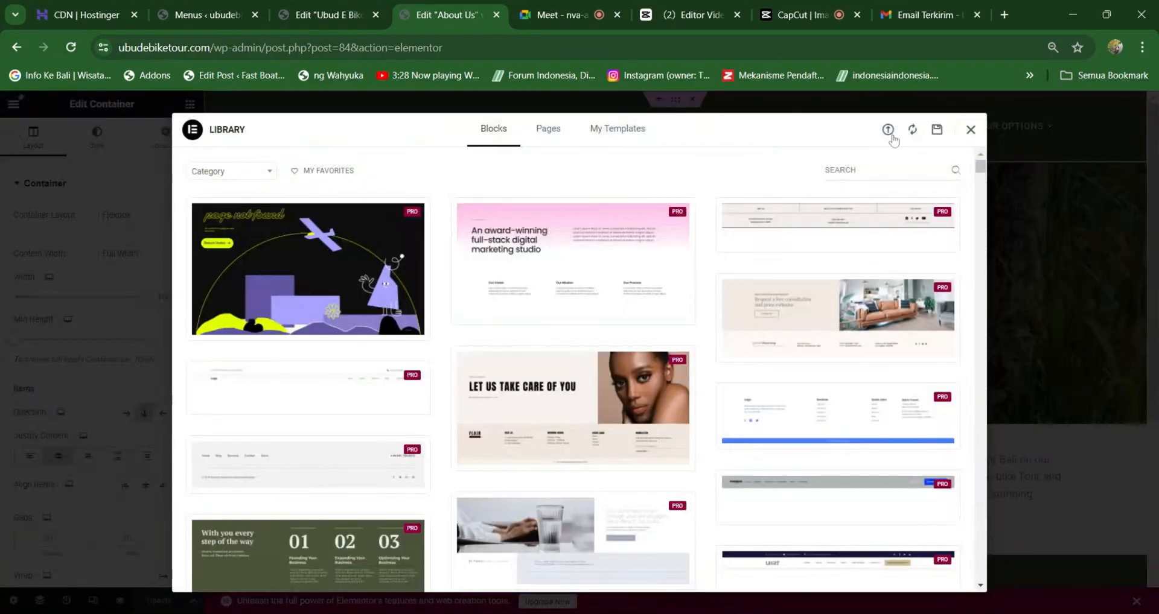
{"action": "left_click", "coordinate": [639, 140]}
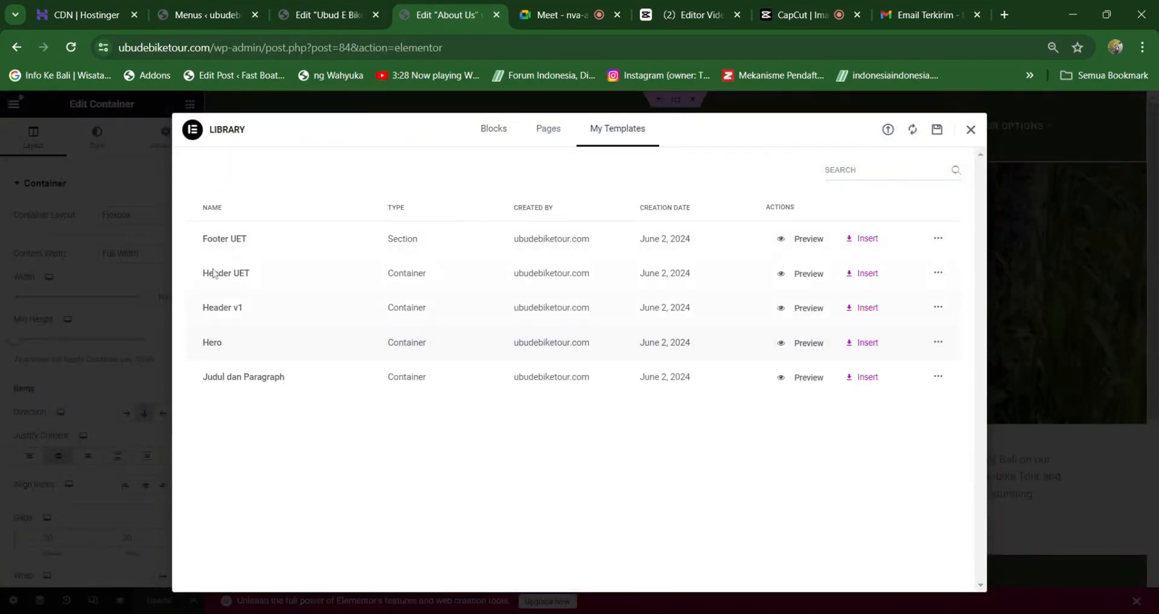
{"action": "left_click", "coordinate": [864, 309]}
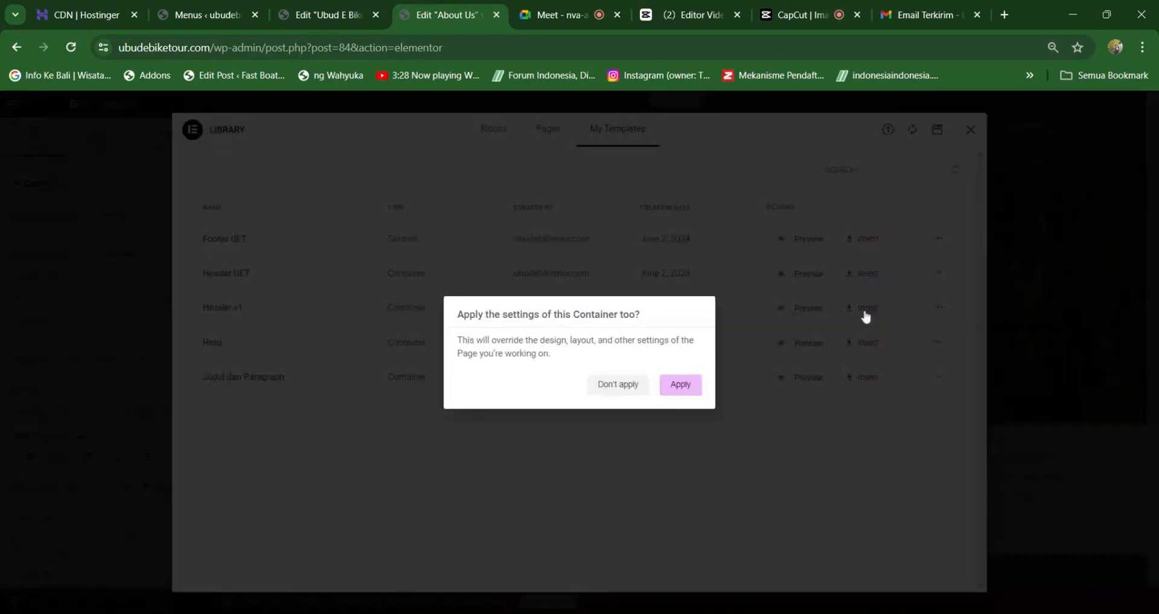
{"action": "left_click", "coordinate": [689, 388]}
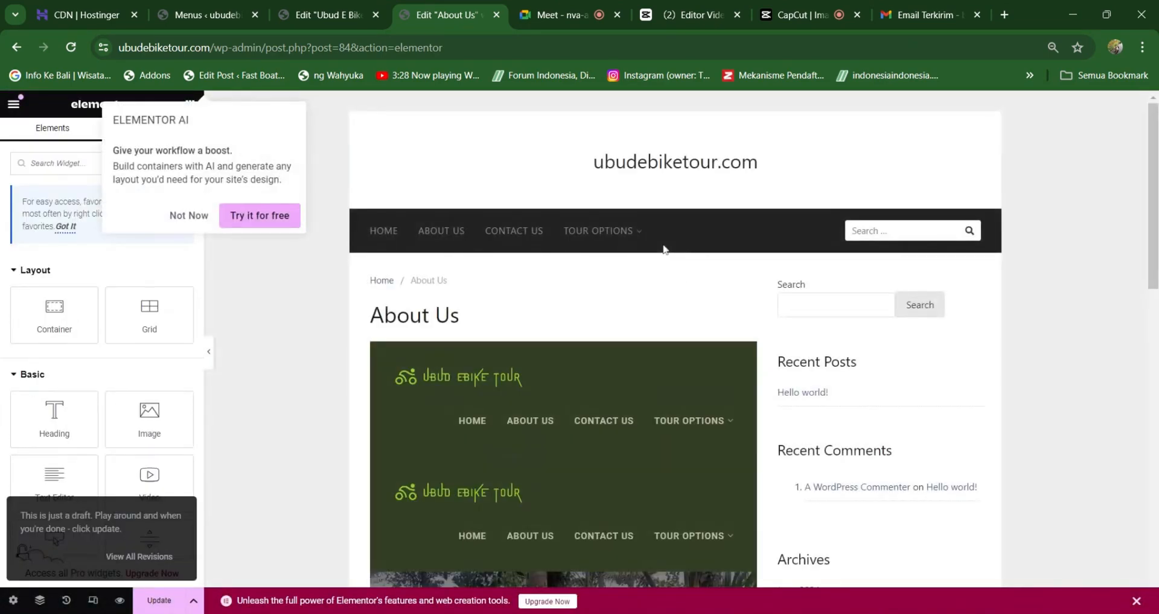
Change the About Us page's layout from the default to one without the theme's header, page title and sidebar.
{"action": "left_click", "coordinate": [14, 604]}
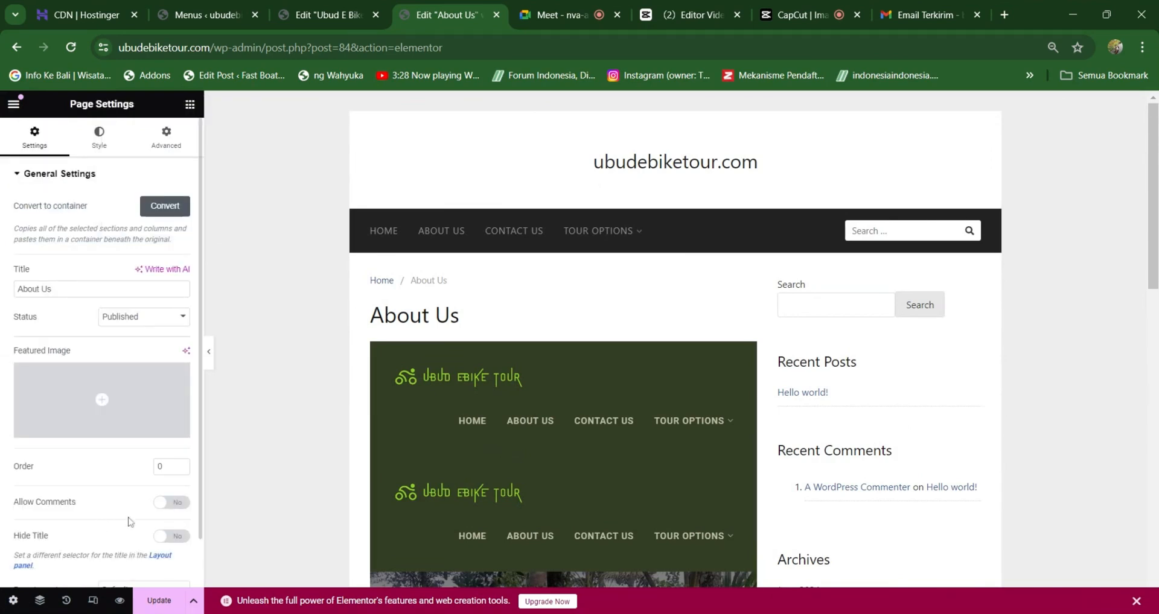
{"action": "scroll", "coordinate": [86, 546], "scroll_direction": "down", "scroll_amount": 1}
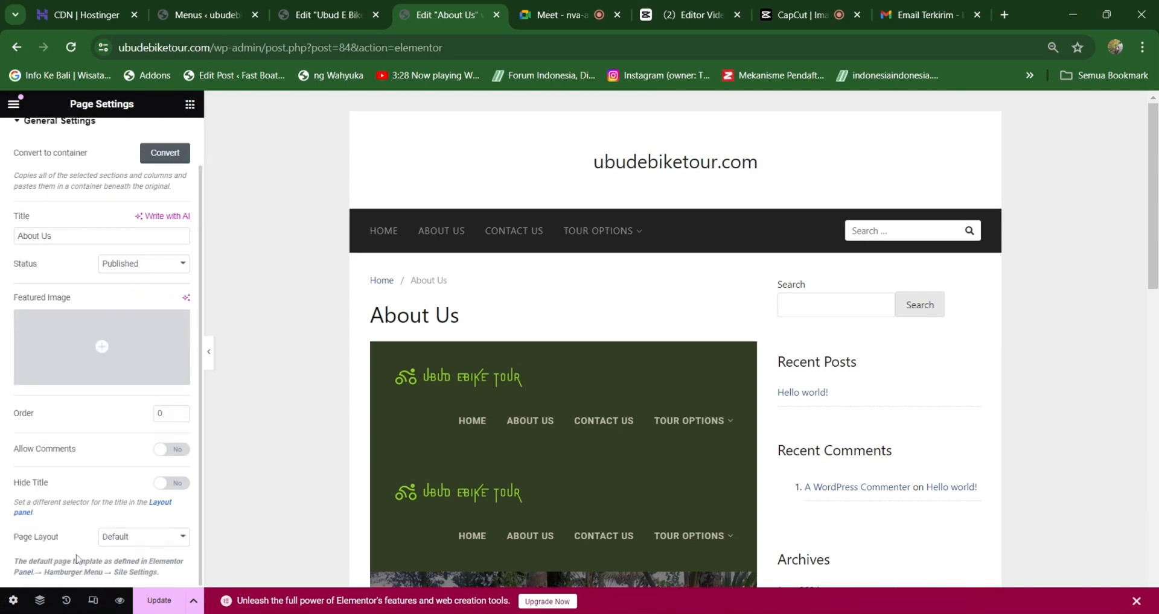
{"action": "left_click", "coordinate": [143, 535]}
{"action": "left_click", "coordinate": [143, 564]}
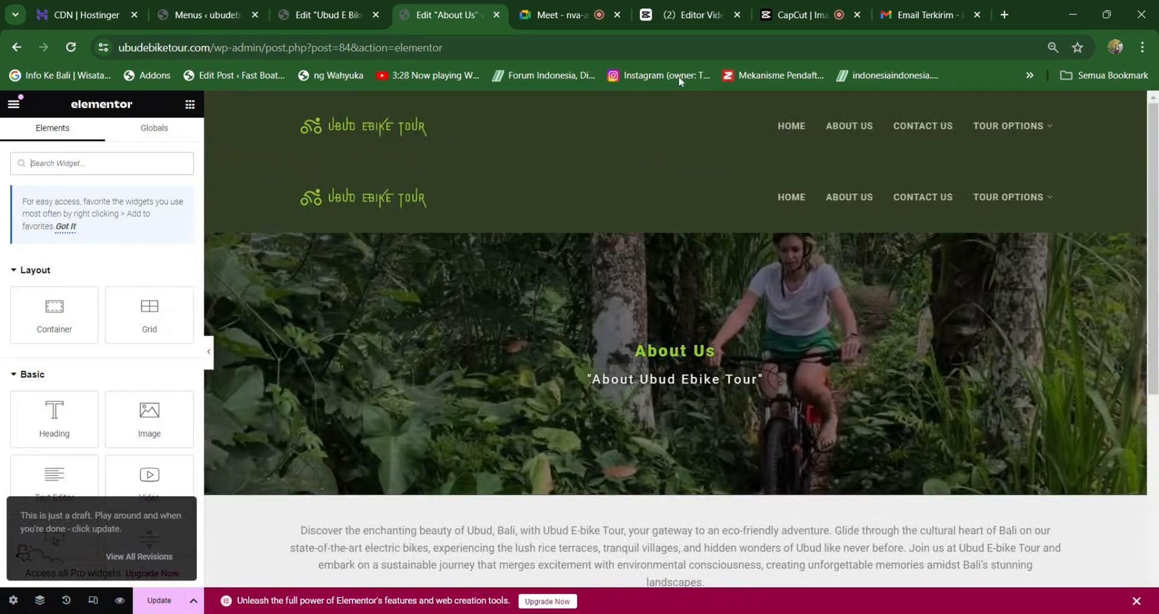
Check the inserted header's logo link, then delete the old header container beneath it and update the About Us page.
{"action": "mouse_move", "coordinate": [701, 186]}
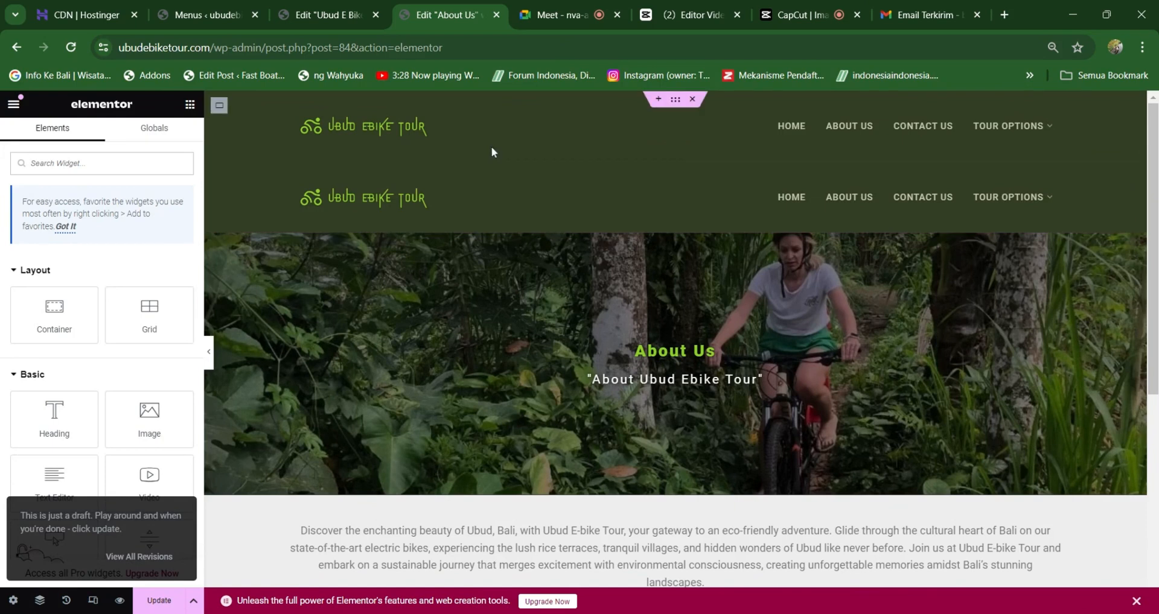
{"action": "left_click", "coordinate": [344, 134]}
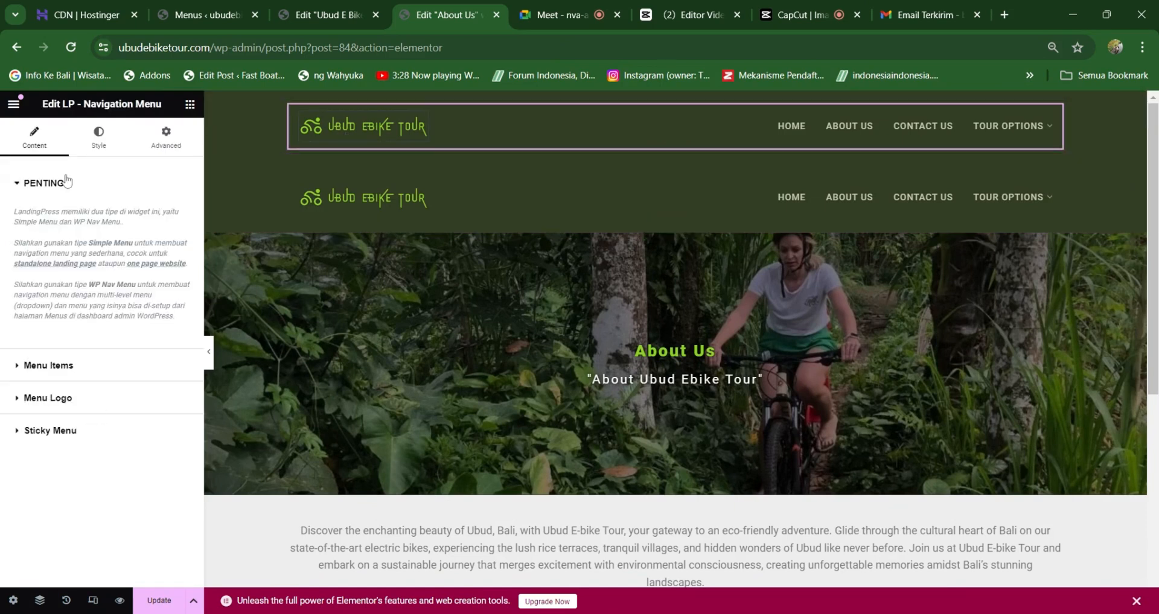
{"action": "left_click", "coordinate": [22, 403]}
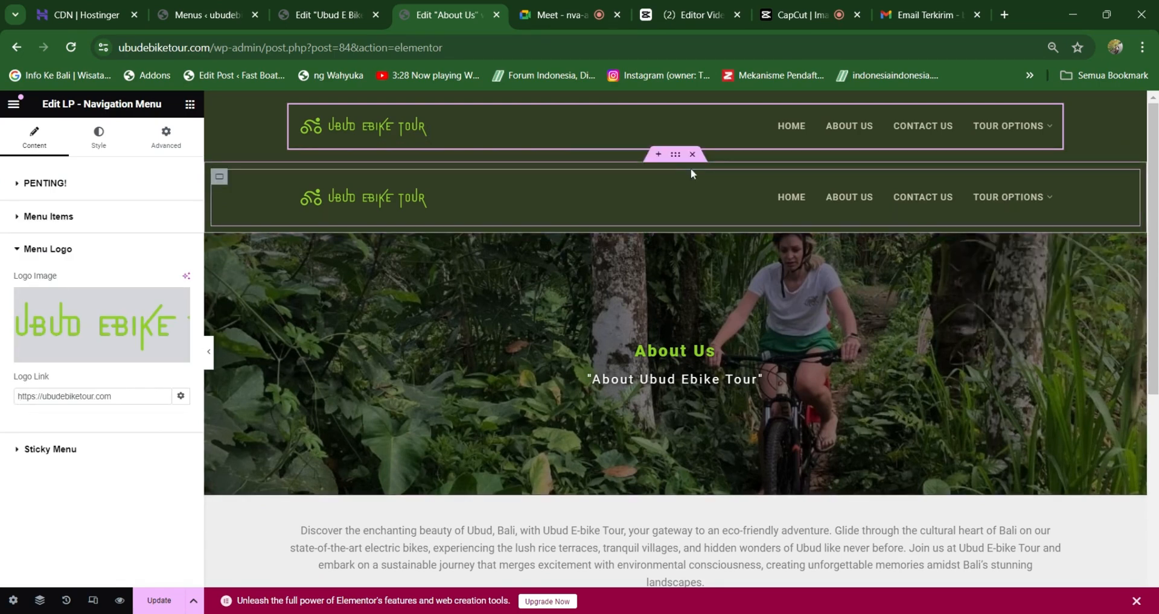
{"action": "left_click", "coordinate": [692, 156]}
{"action": "left_click", "coordinate": [146, 602]}
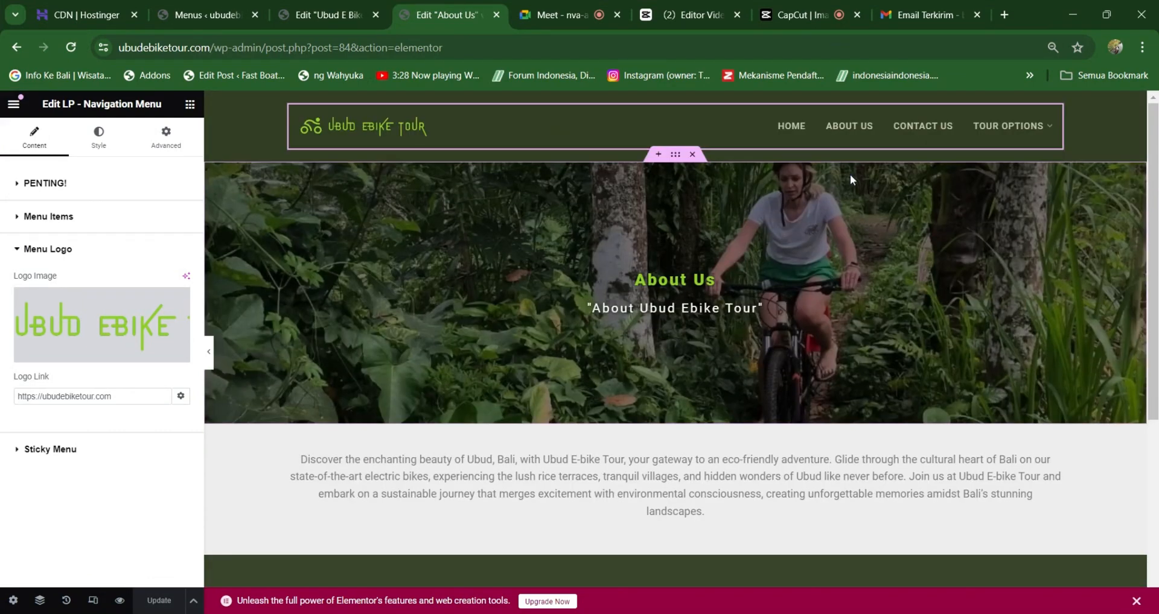
Preview the updated About Us page and test its header logo link, returning to the page through the header menu.
{"action": "left_click", "coordinate": [121, 600]}
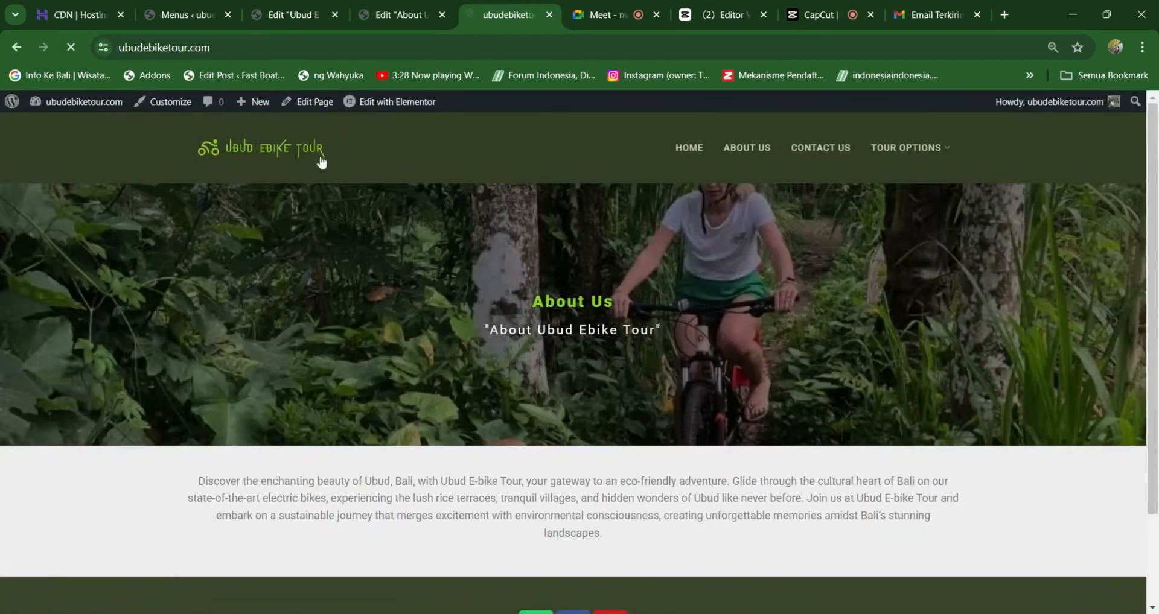
{"action": "left_click", "coordinate": [282, 153]}
{"action": "left_click", "coordinate": [746, 153]}
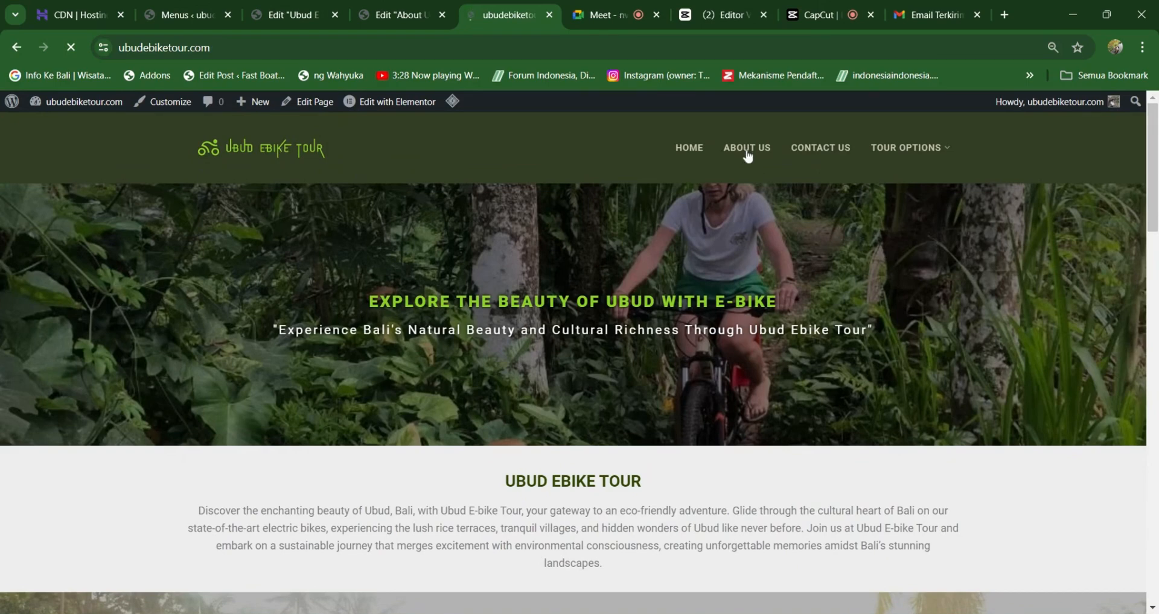
{"action": "left_click", "coordinate": [271, 155]}
{"action": "left_click", "coordinate": [745, 152]}
Check the Tour Options submenu on the About Us page and test the header logo's link on the Contact Us page.
{"action": "mouse_move", "coordinate": [895, 153]}
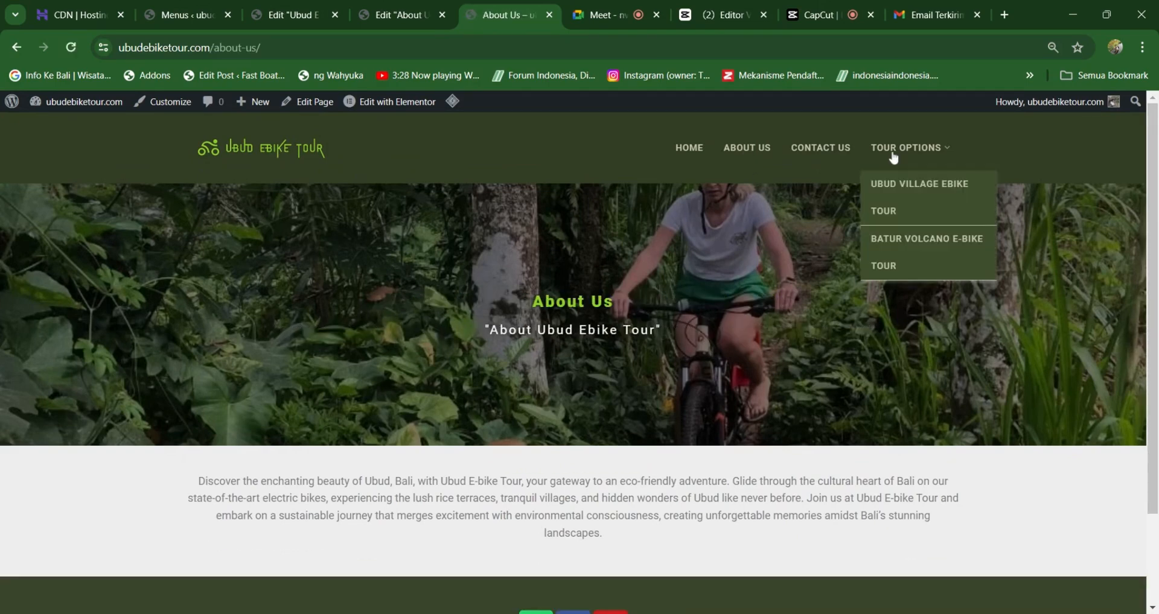
{"action": "left_click", "coordinate": [820, 151]}
{"action": "mouse_move", "coordinate": [910, 252]}
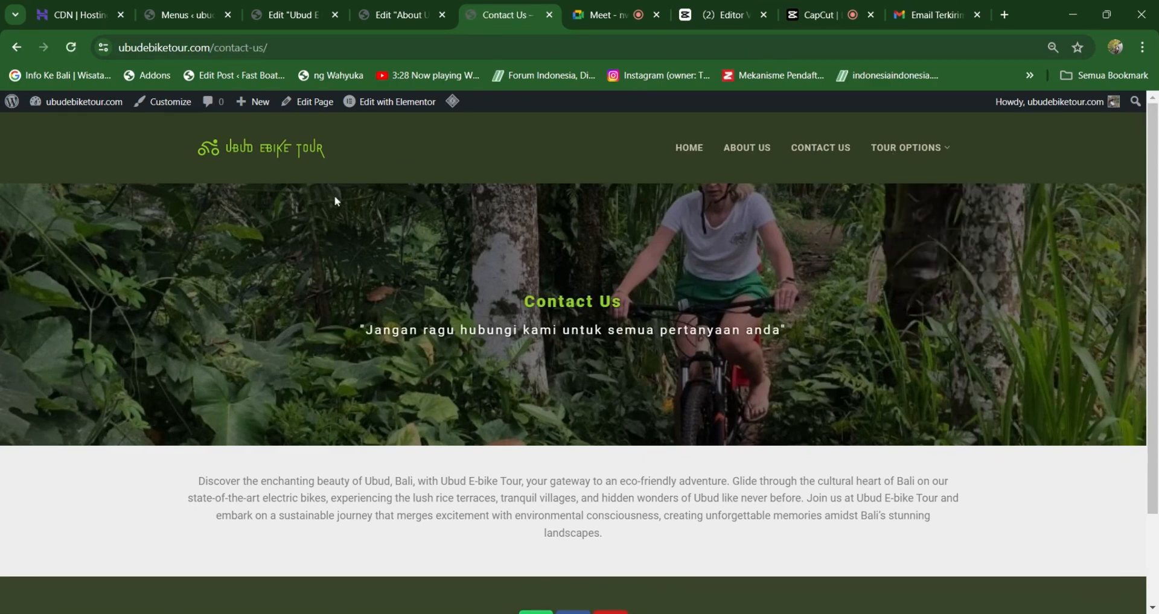
{"action": "left_click", "coordinate": [306, 160]}
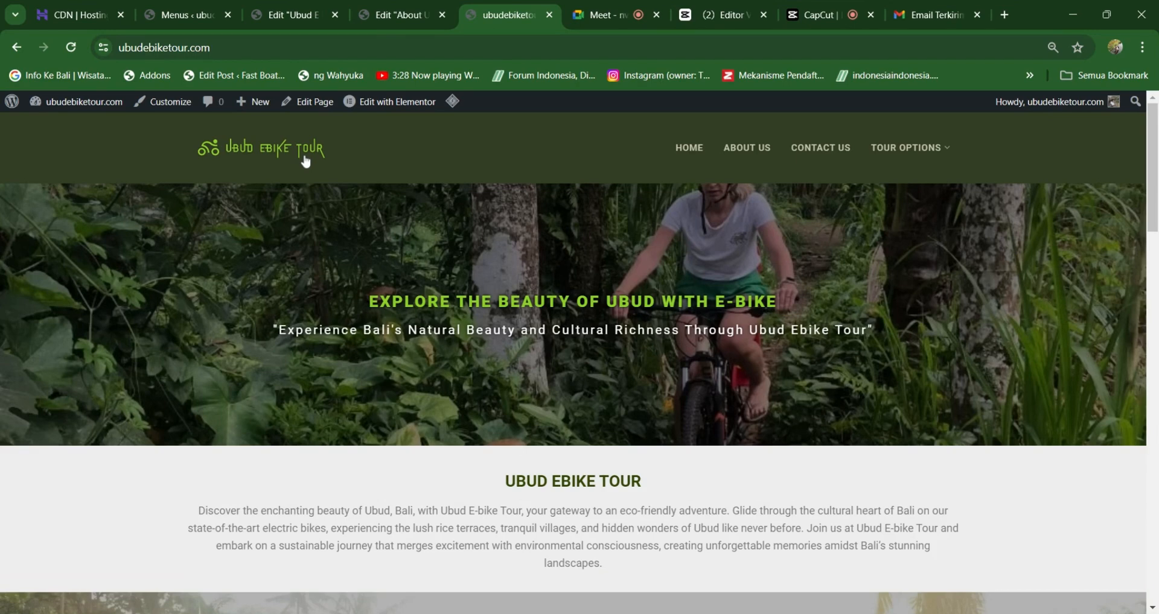
Test both Tour Options links and the header logo's link on the Batur Volcano E-Bike Tour page.
{"action": "mouse_move", "coordinate": [921, 147]}
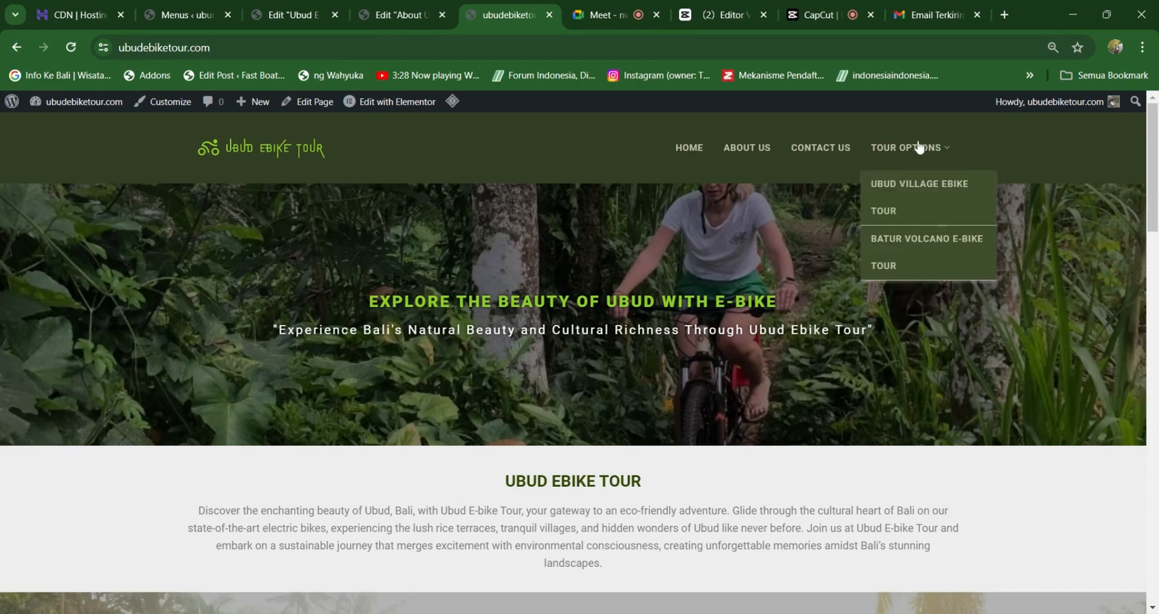
{"action": "left_click", "coordinate": [904, 208]}
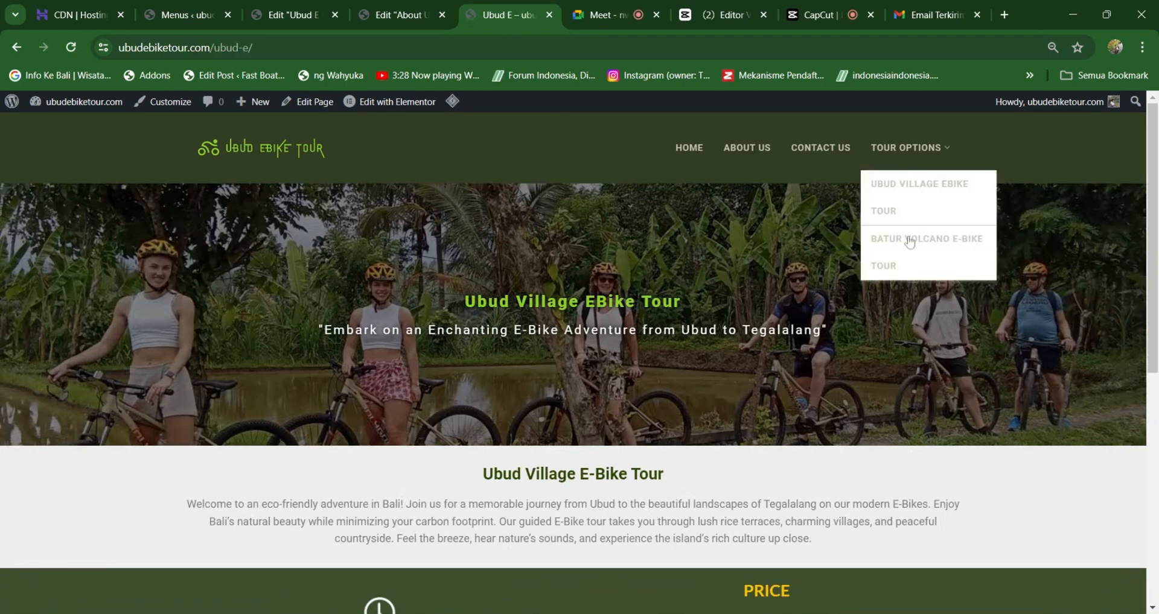
{"action": "left_click", "coordinate": [911, 243]}
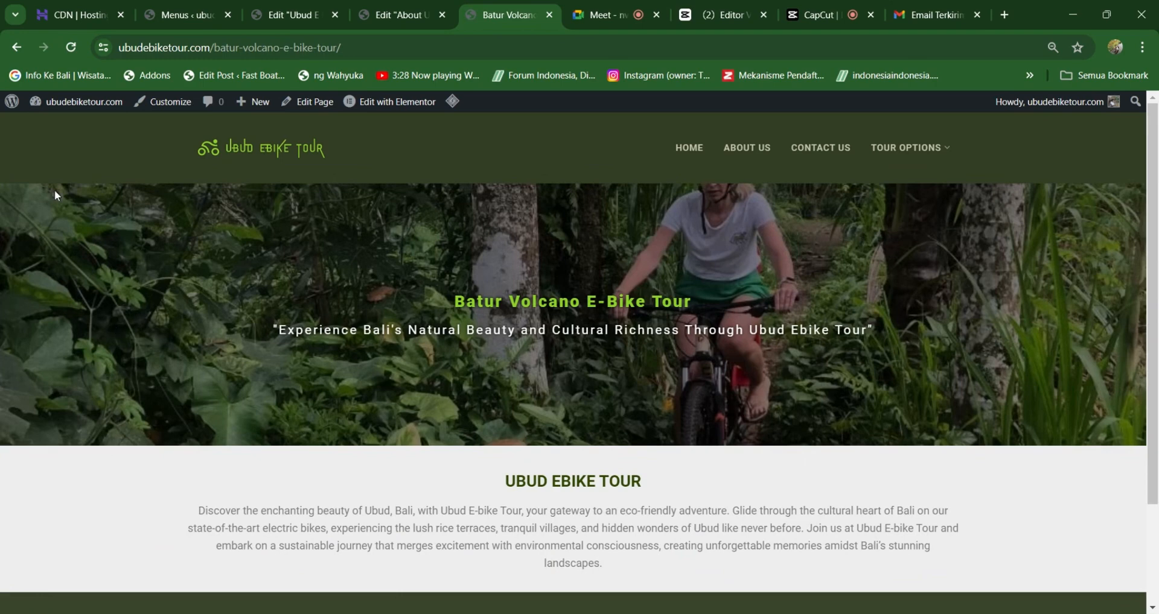
{"action": "left_click", "coordinate": [227, 147]}
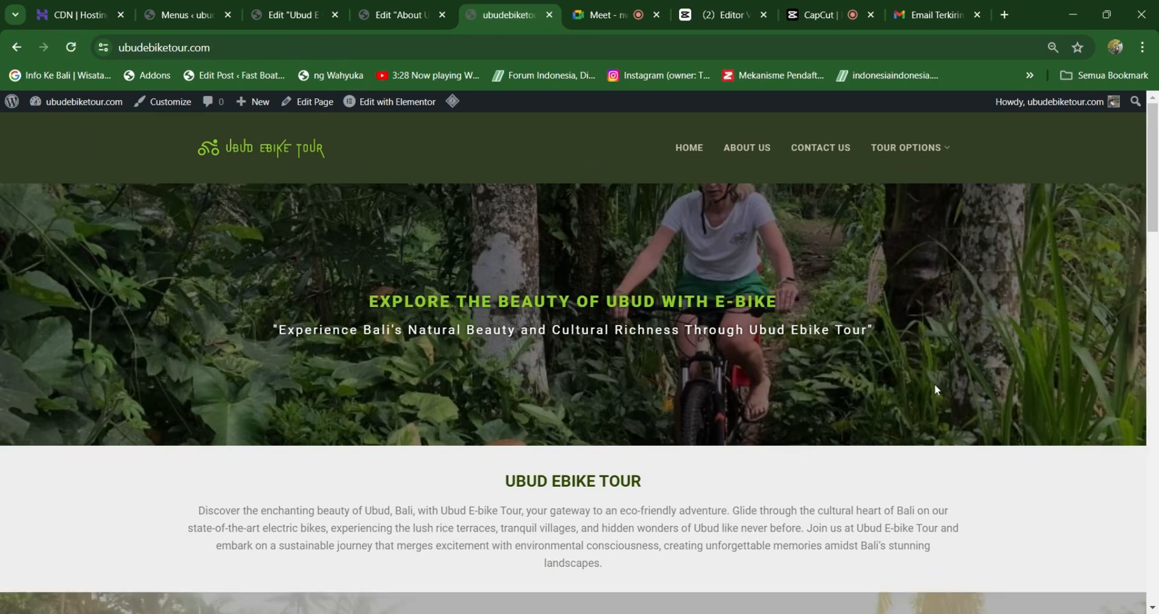
Look over the live home page's content, test its logo link again and check the page address and Tour Options menu.
{"action": "scroll", "coordinate": [934, 384], "scroll_direction": "down", "scroll_amount": 5}
{"action": "scroll", "coordinate": [905, 413], "scroll_direction": "up", "scroll_amount": 5}
{"action": "left_click", "coordinate": [248, 156]}
{"action": "mouse_move", "coordinate": [939, 155]}
{"action": "left_click_drag", "start_coordinate": [216, 48], "coordinate": [117, 49]}
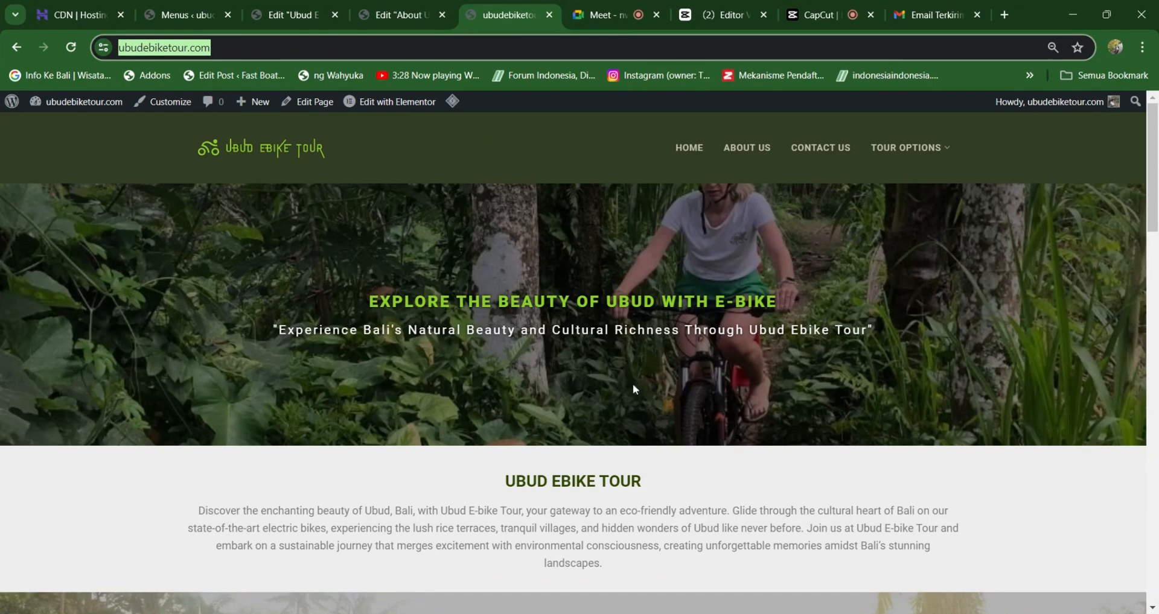
{"action": "scroll", "coordinate": [262, 371], "scroll_direction": "down", "scroll_amount": 3}
{"action": "scroll", "coordinate": [627, 111], "scroll_direction": "up", "scroll_amount": 3}
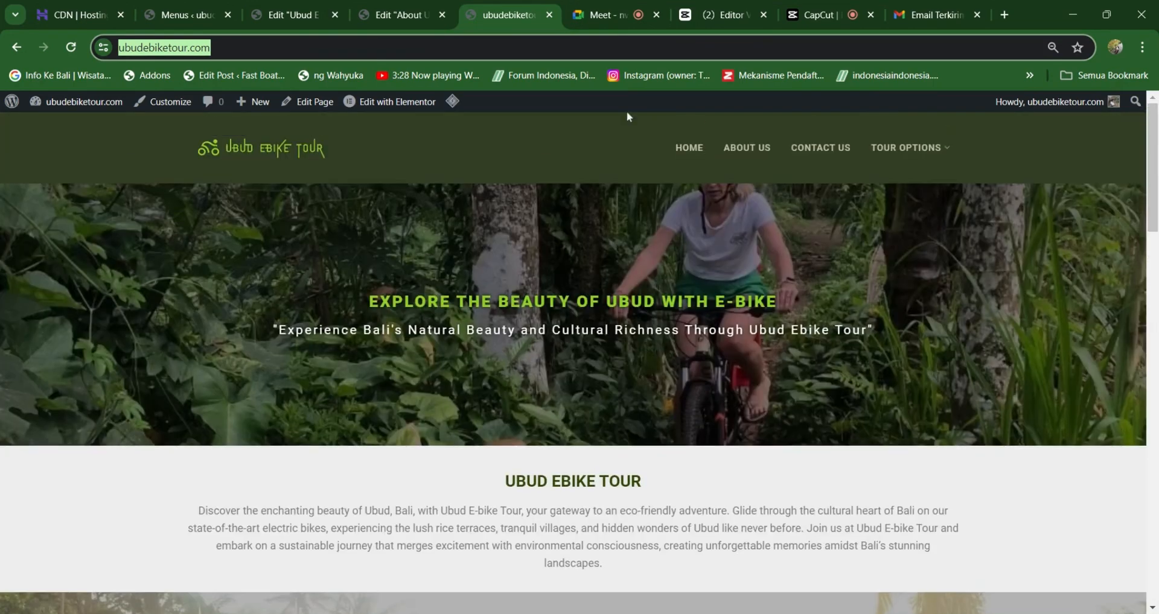
{"action": "left_click", "coordinate": [815, 18]}
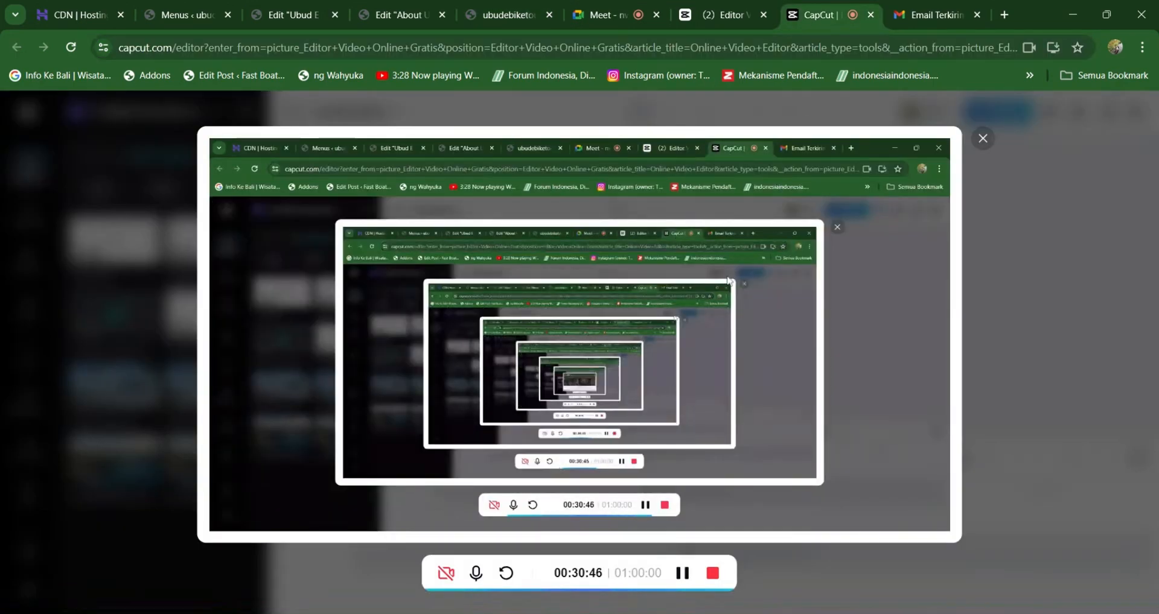